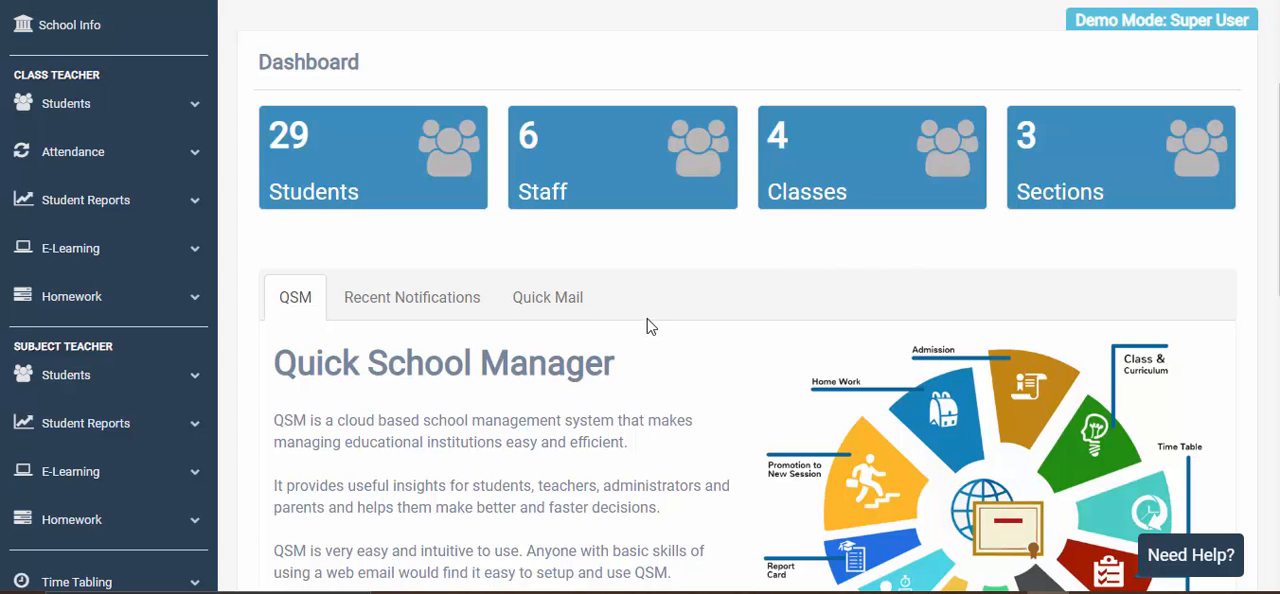
scroll(648, 326, down, 2)
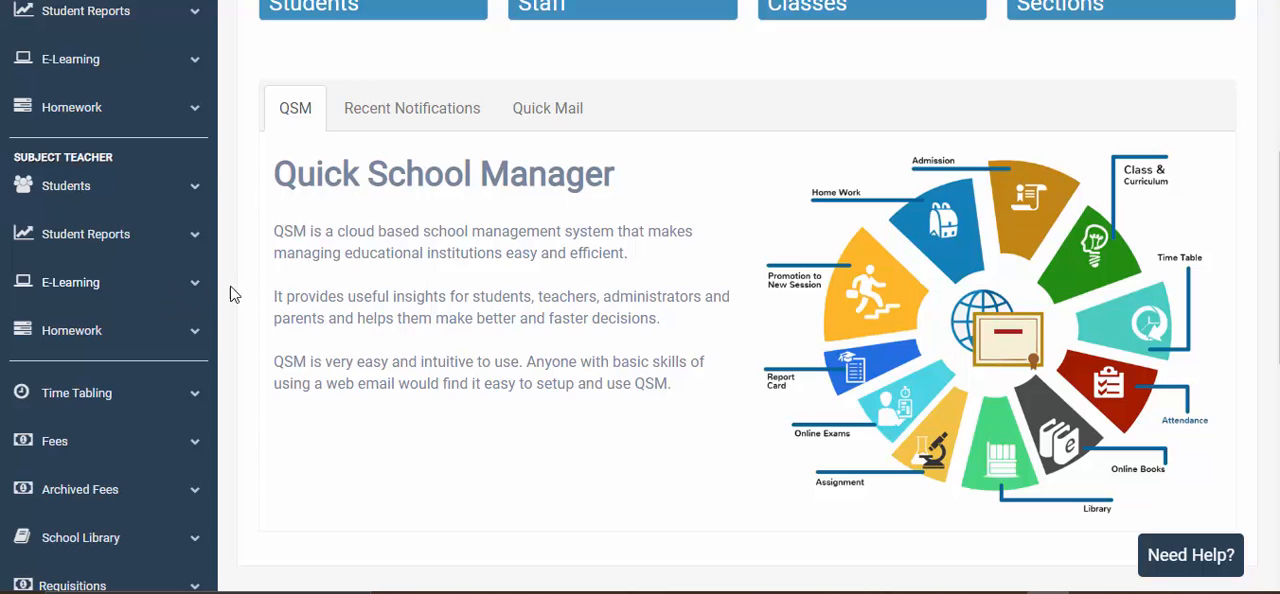
scroll(520, 258, up, 4)
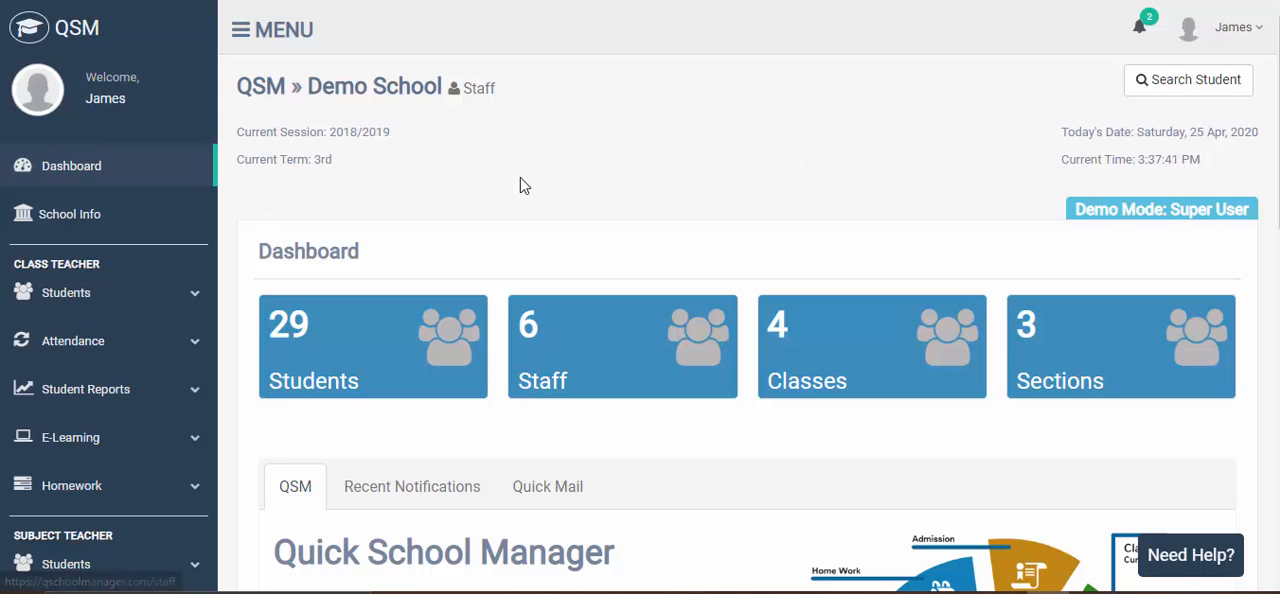
click(822, 0)
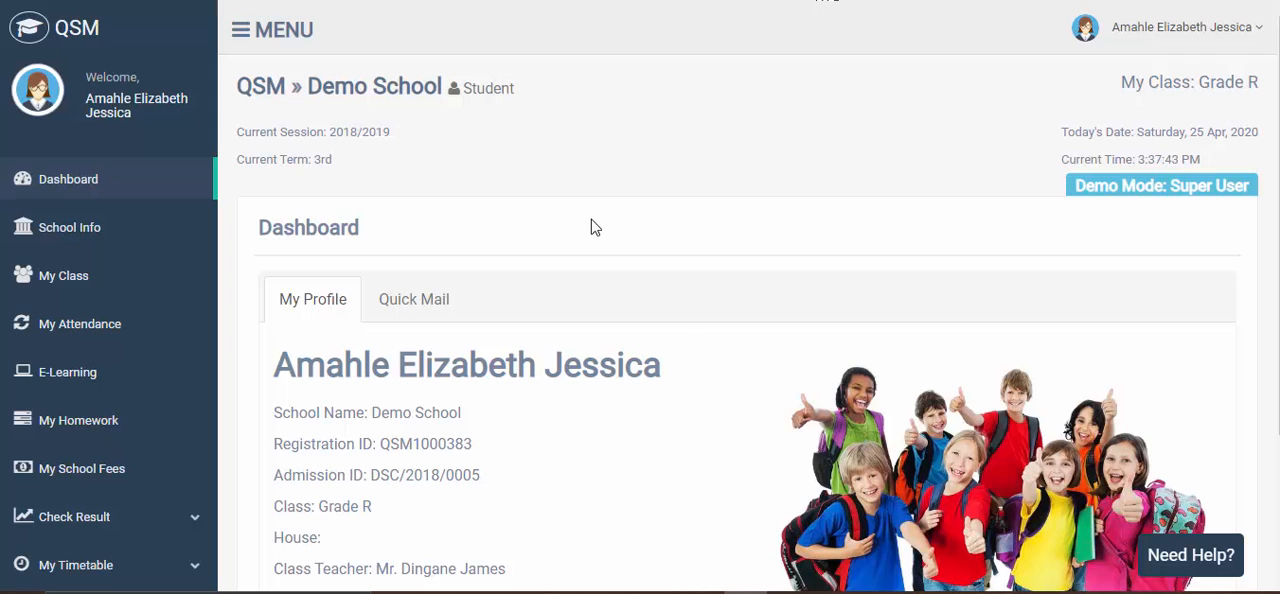
click(718, 0)
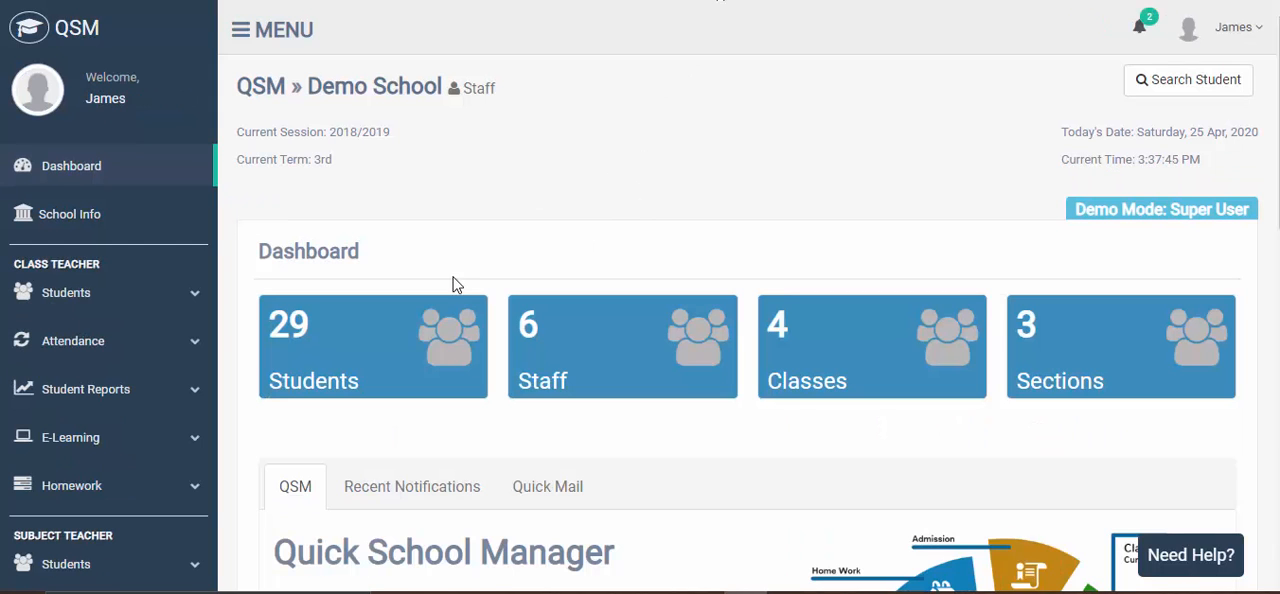
- Open the E-Learning lessons page for the class teacher's class
scroll(449, 286, down, 2)
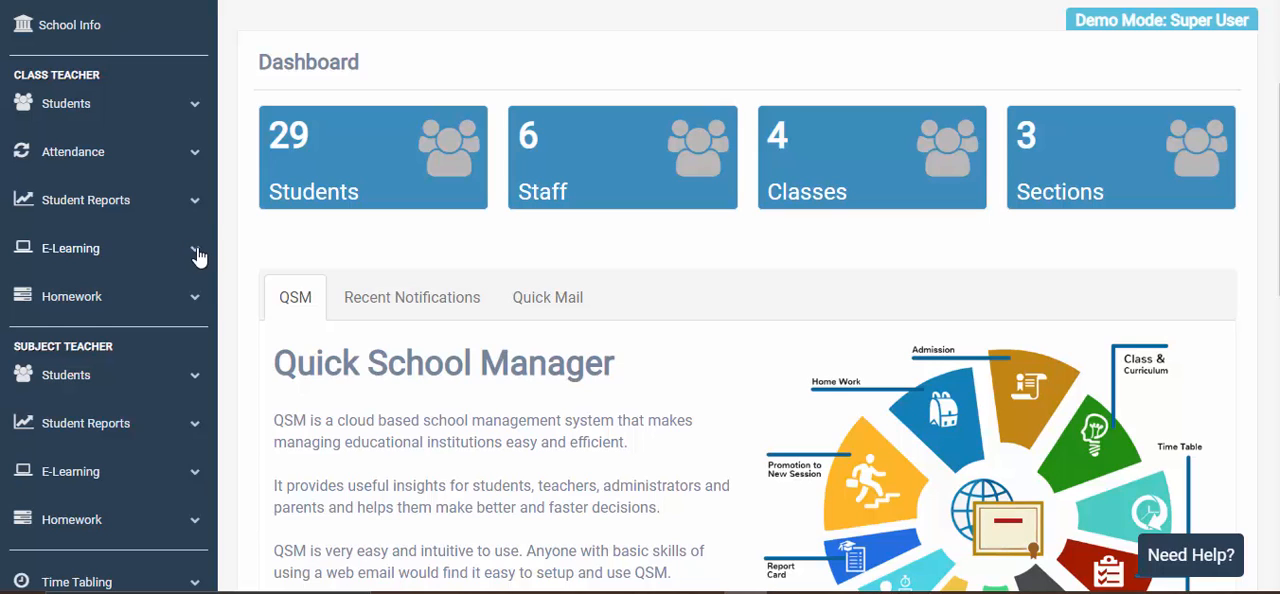
click(196, 254)
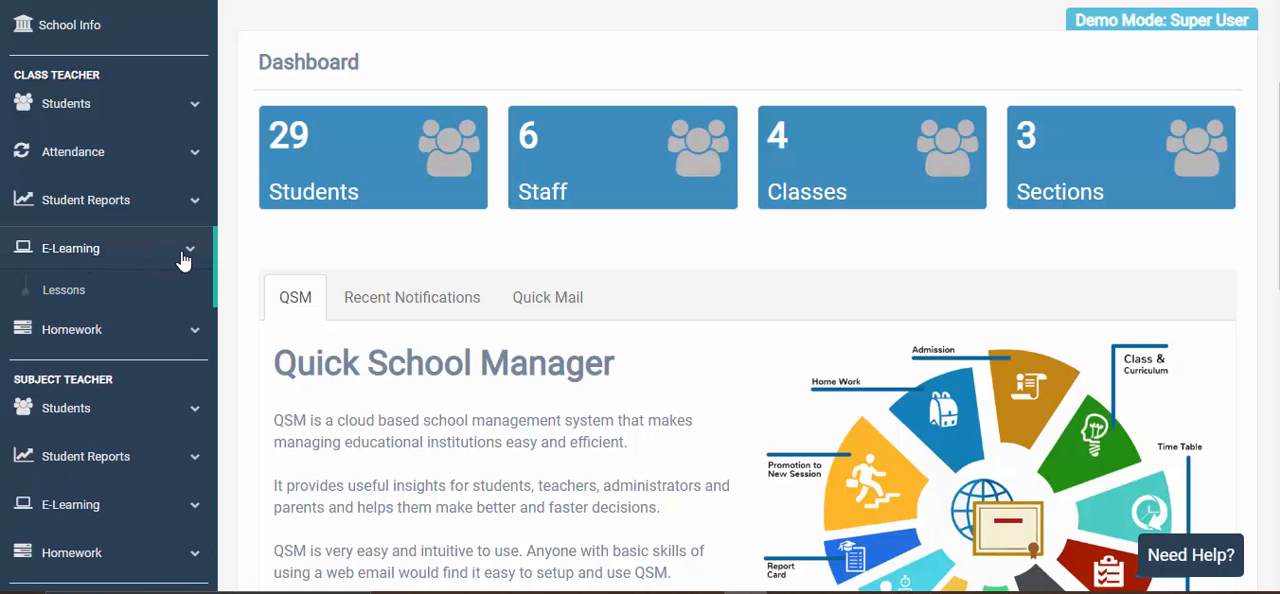
click(87, 299)
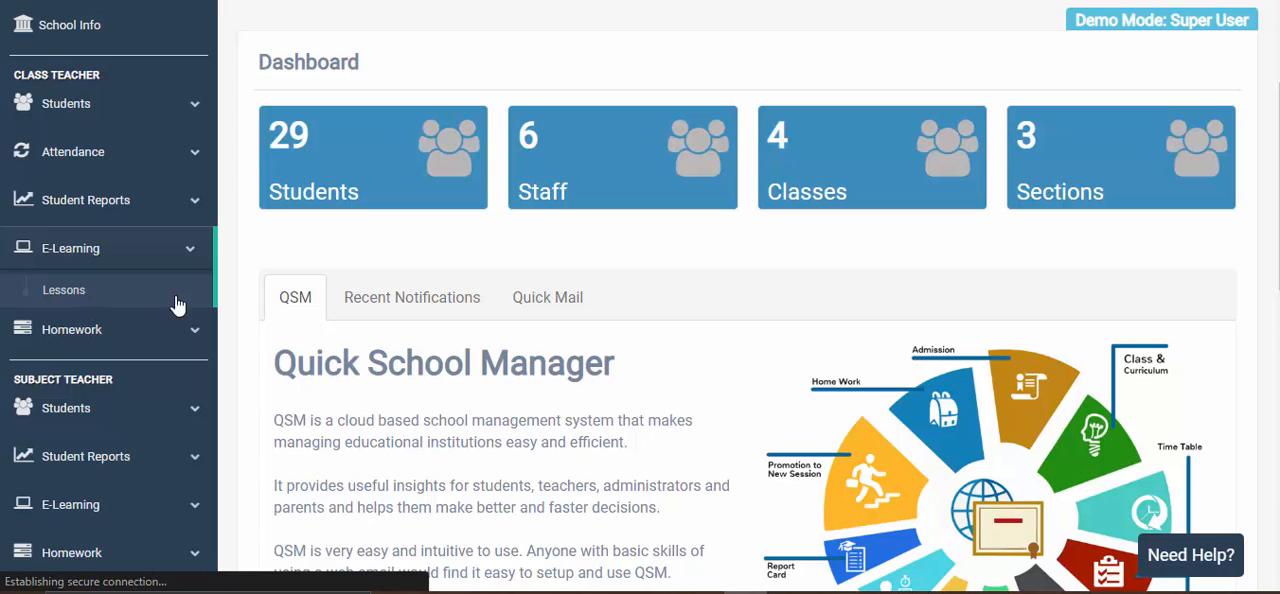
scroll(533, 277, down, 2)
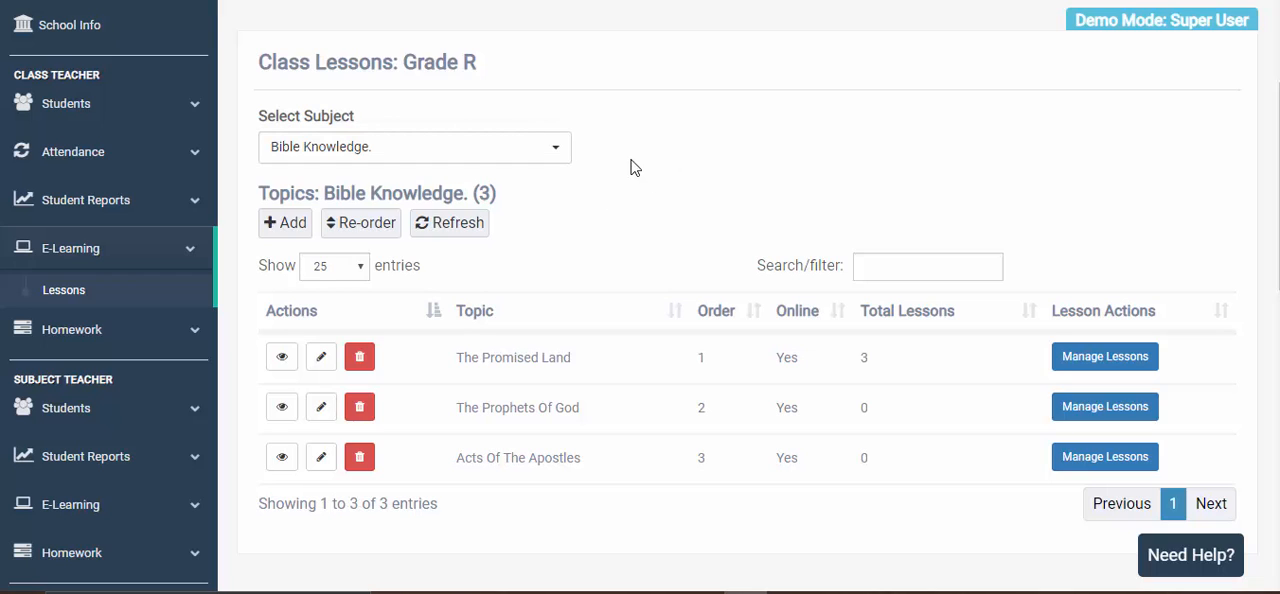
- Select English Language as the subject for the Grade R class lessons
click(489, 160)
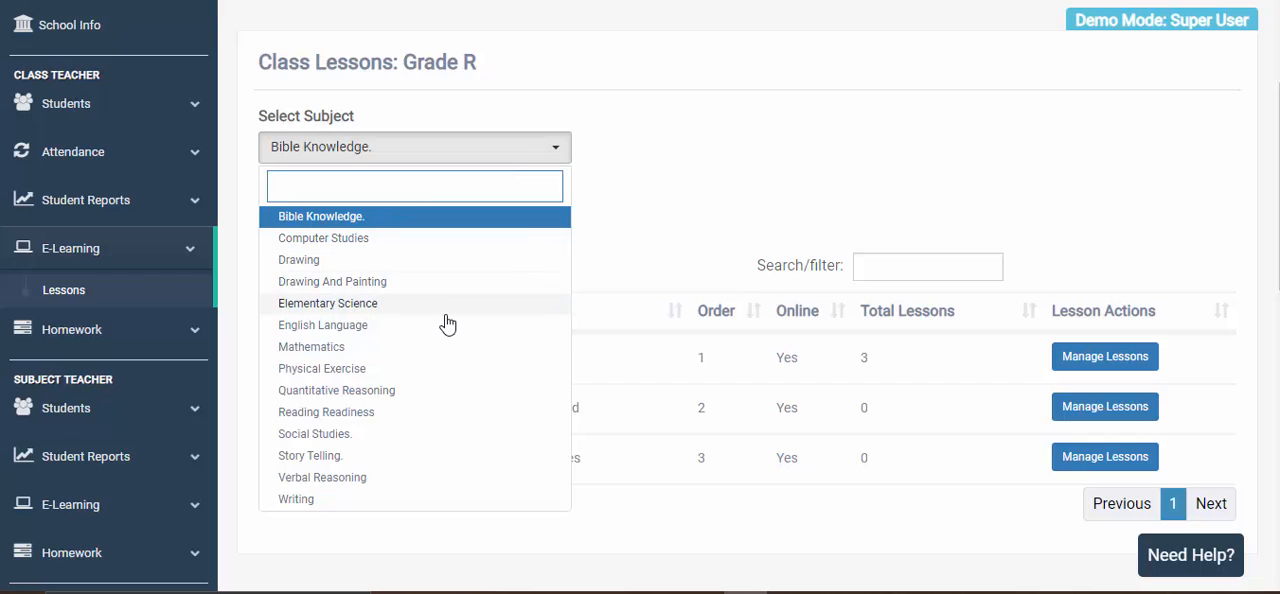
click(338, 330)
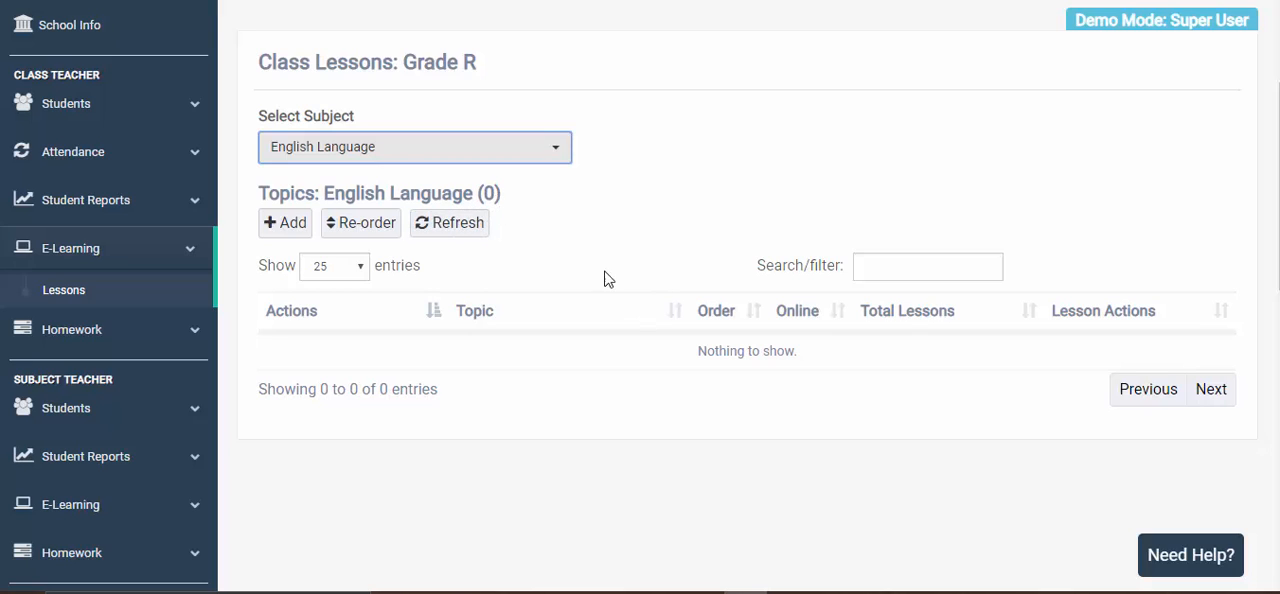
click(695, 362)
drag(695, 362, 829, 357)
click(824, 355)
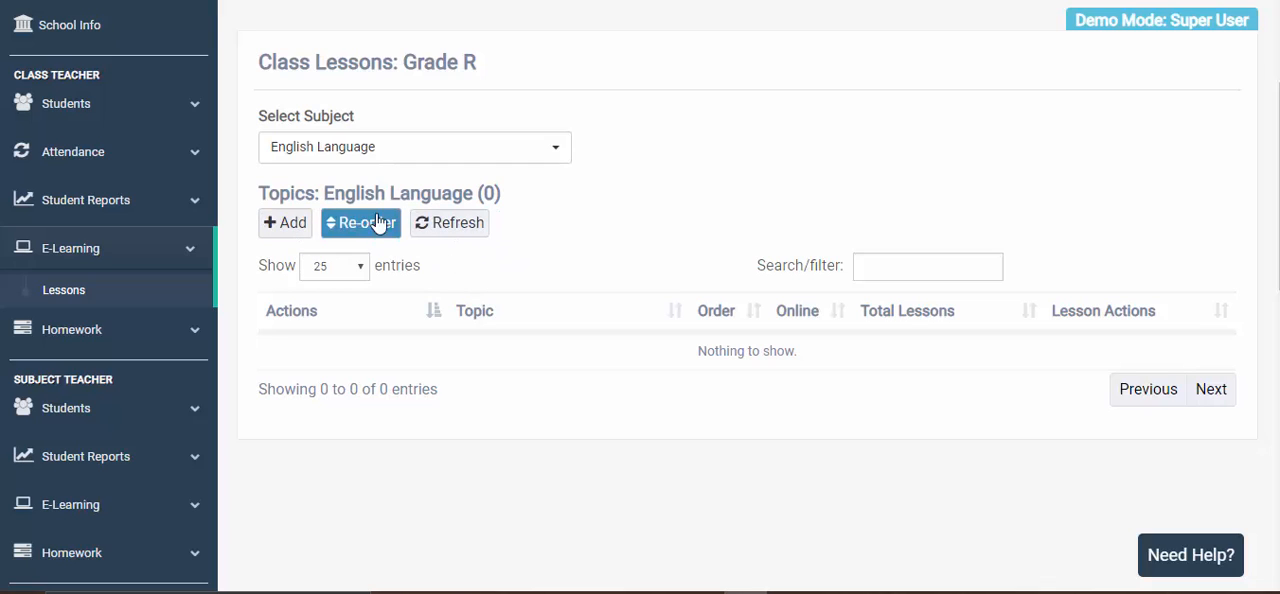
- Start a new English Language topic and look over its title, order and notes fields
click(287, 230)
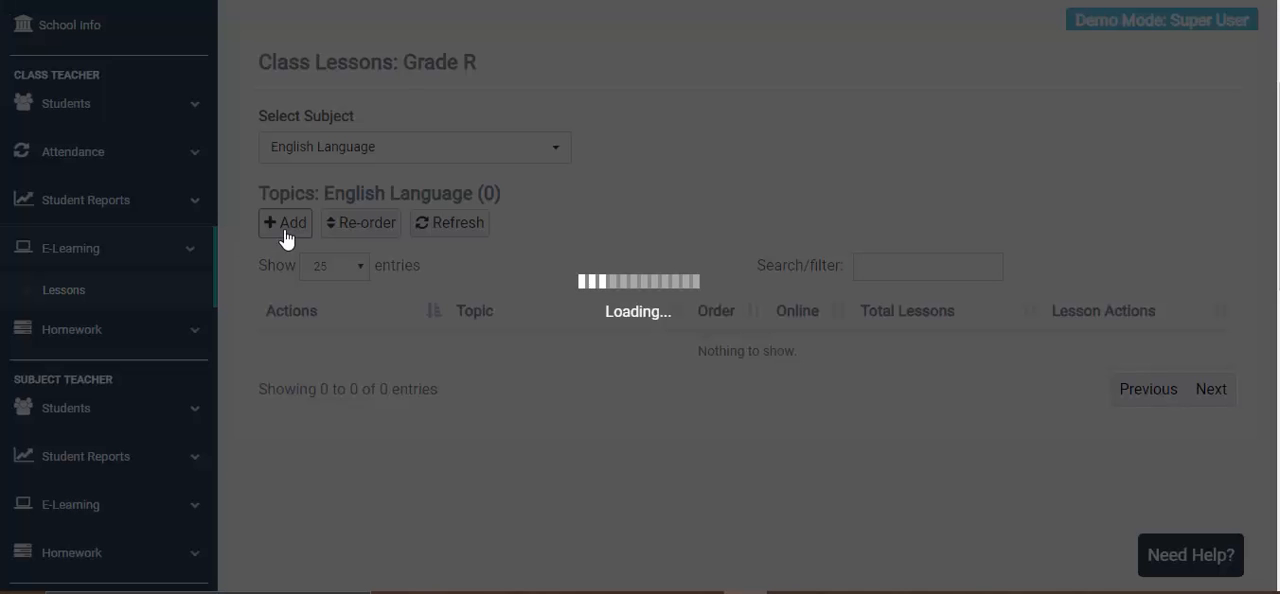
scroll(583, 260, down, 1)
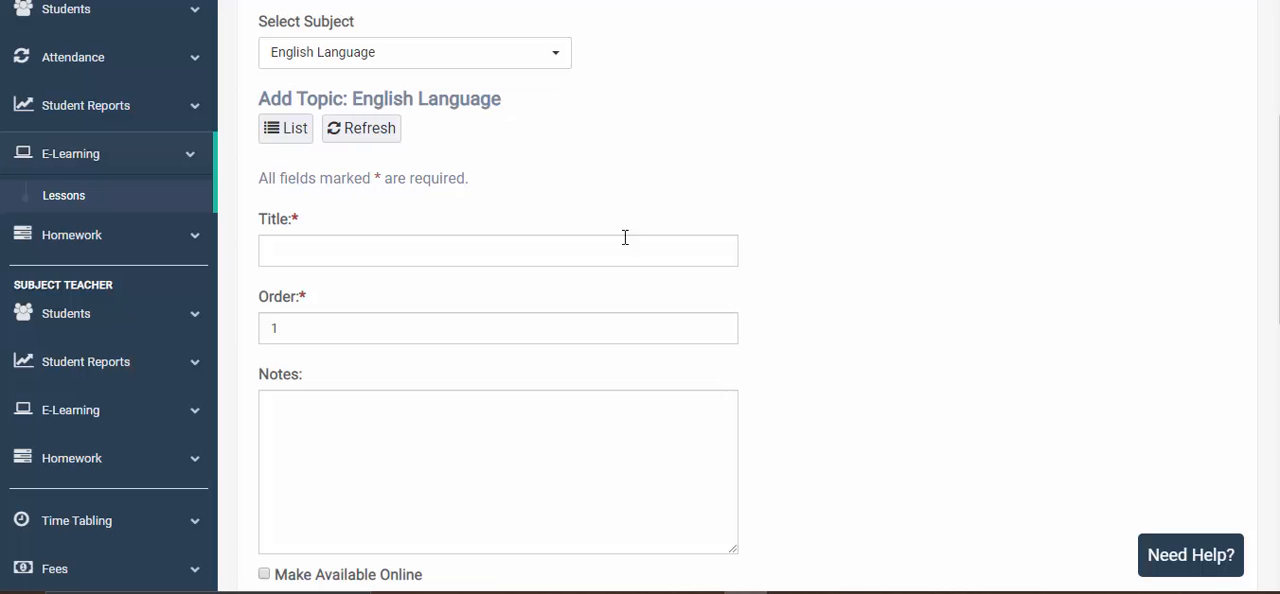
click(505, 250)
click(577, 217)
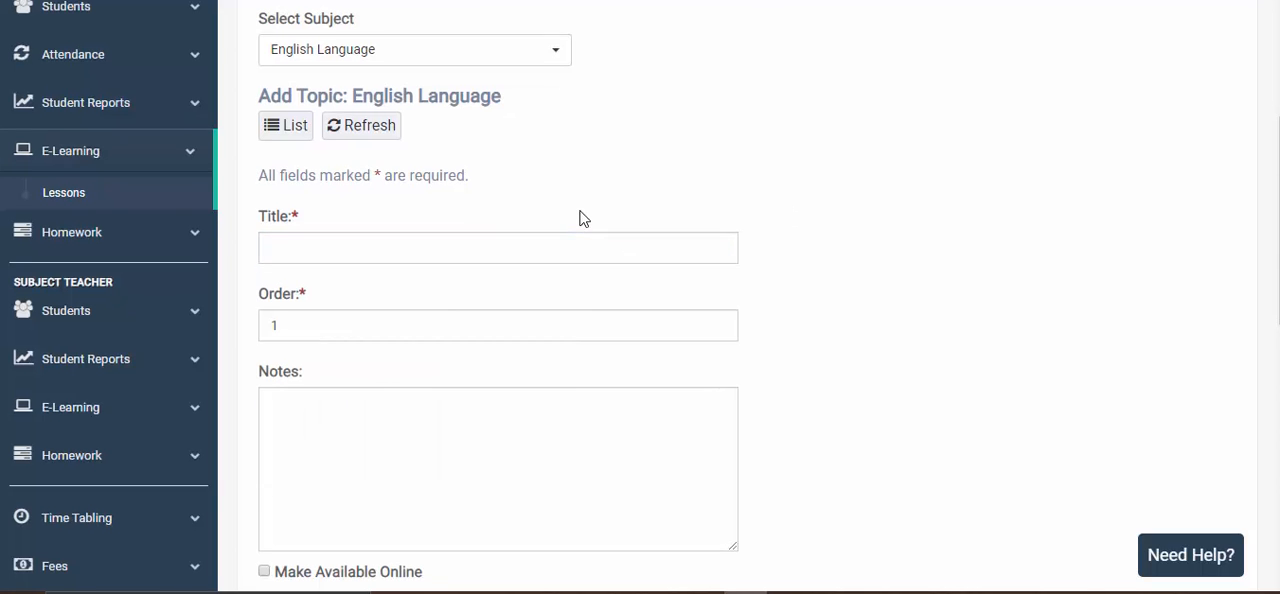
scroll(520, 200, down, 2)
click(457, 143)
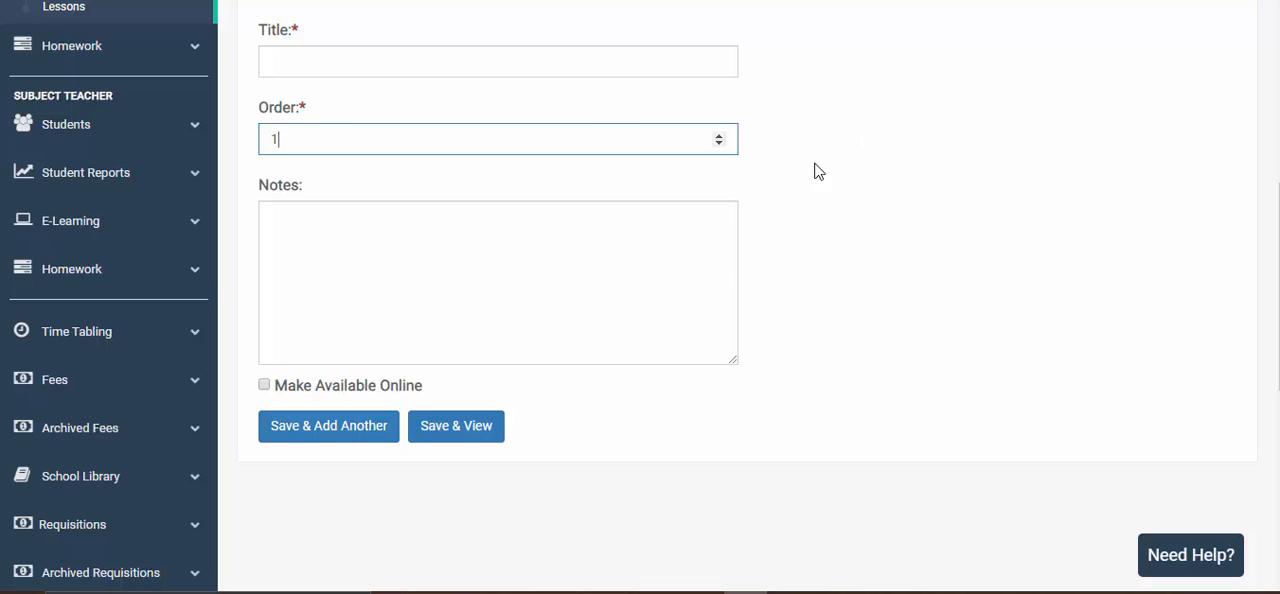
click(500, 236)
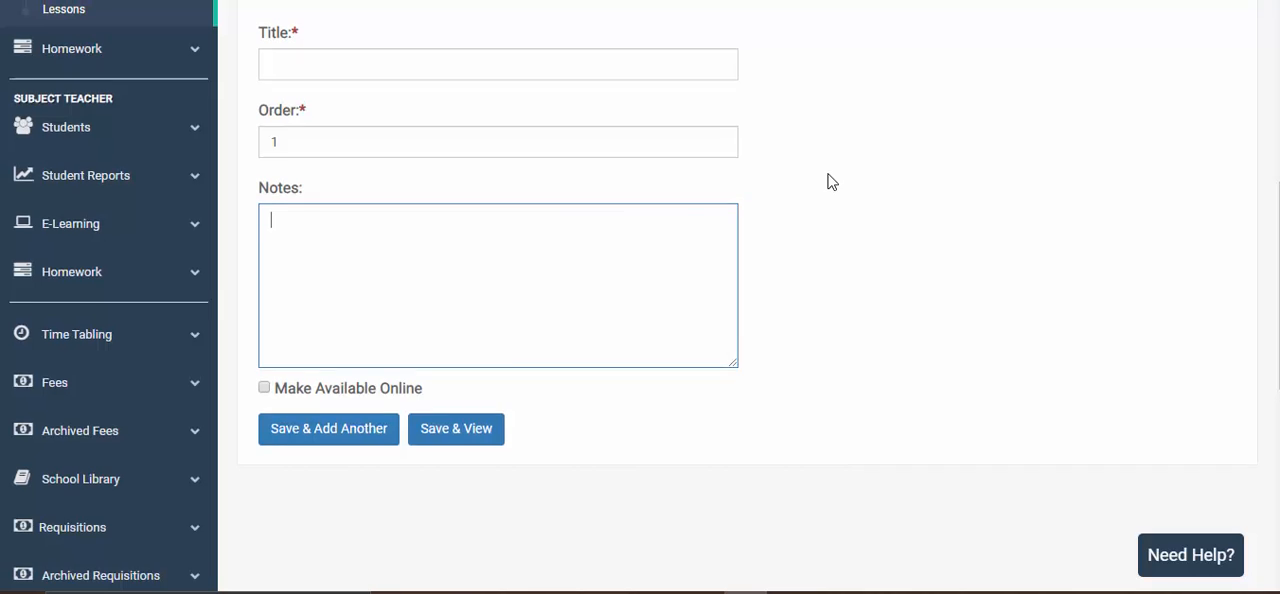
scroll(829, 180, up, 2)
scroll(829, 180, down, 1)
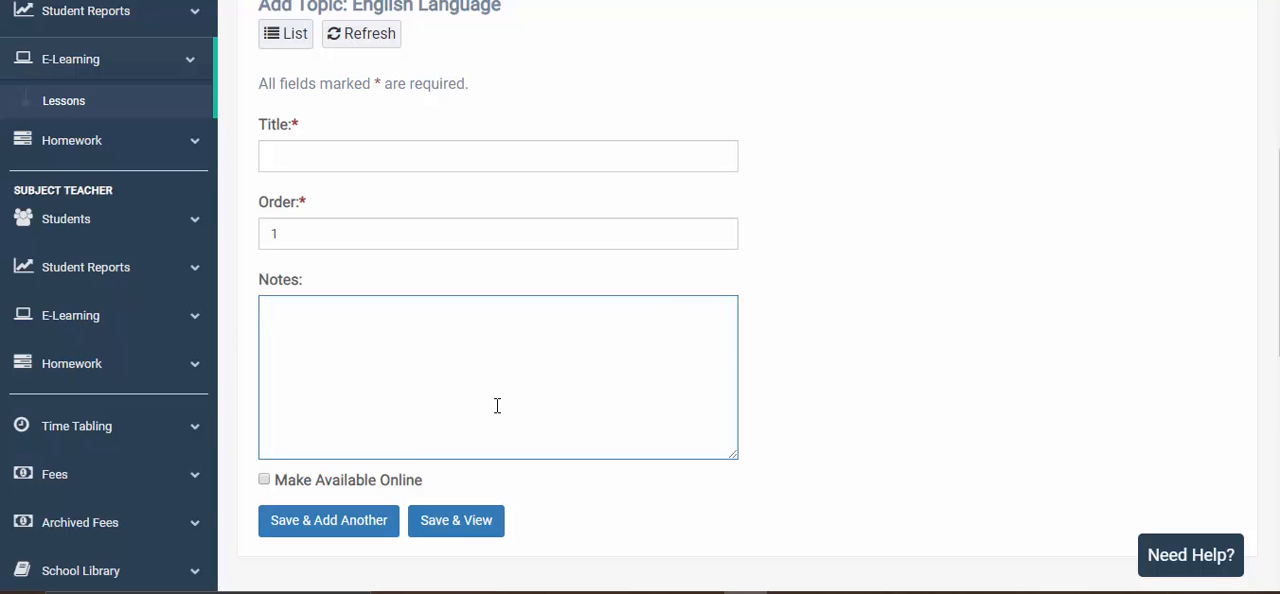
scroll(494, 369, down, 2)
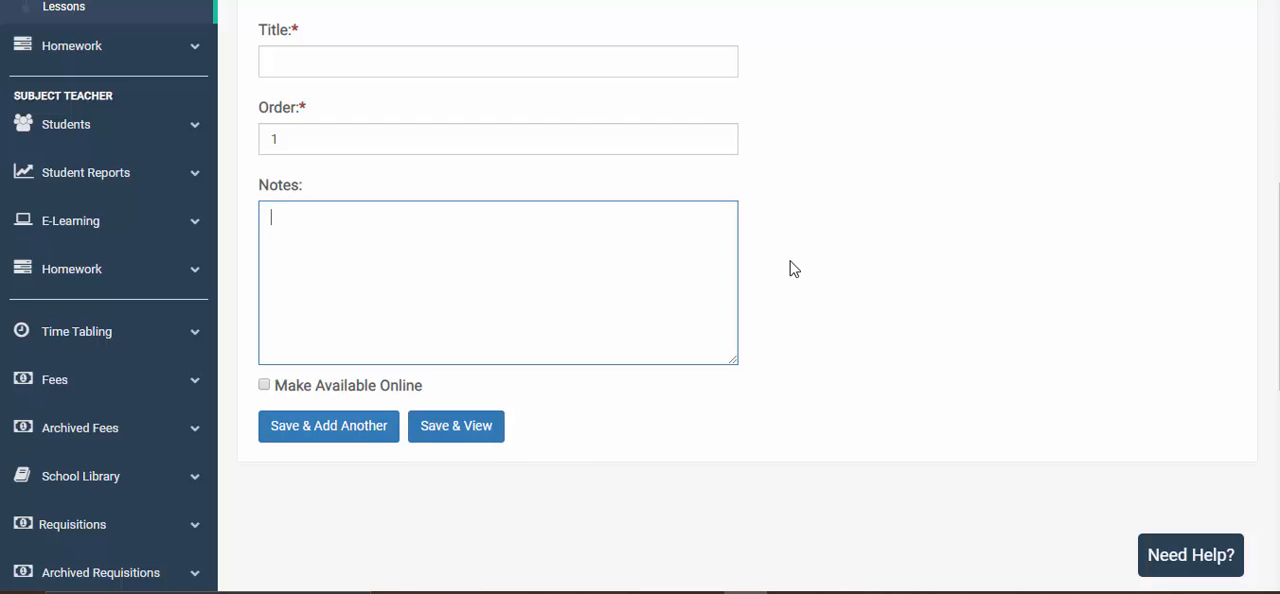
scroll(792, 267, up, 1)
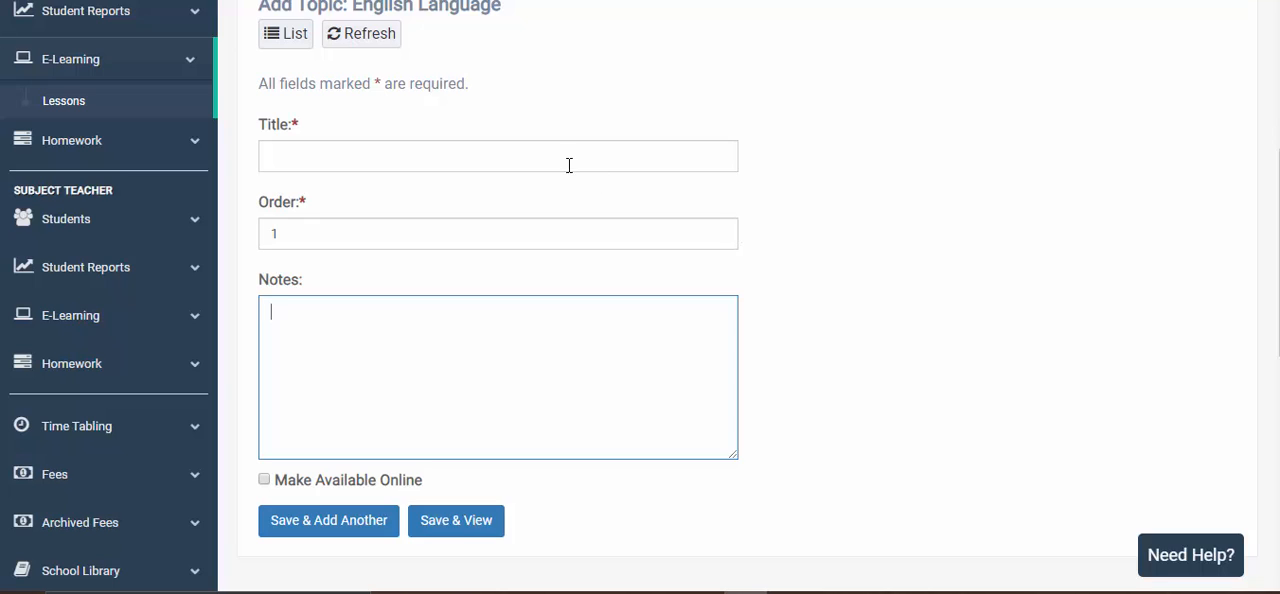
- Copy the line about reading, writing and speaking English from the open text file, and title the topic "Use of Grammar"
click(567, 162)
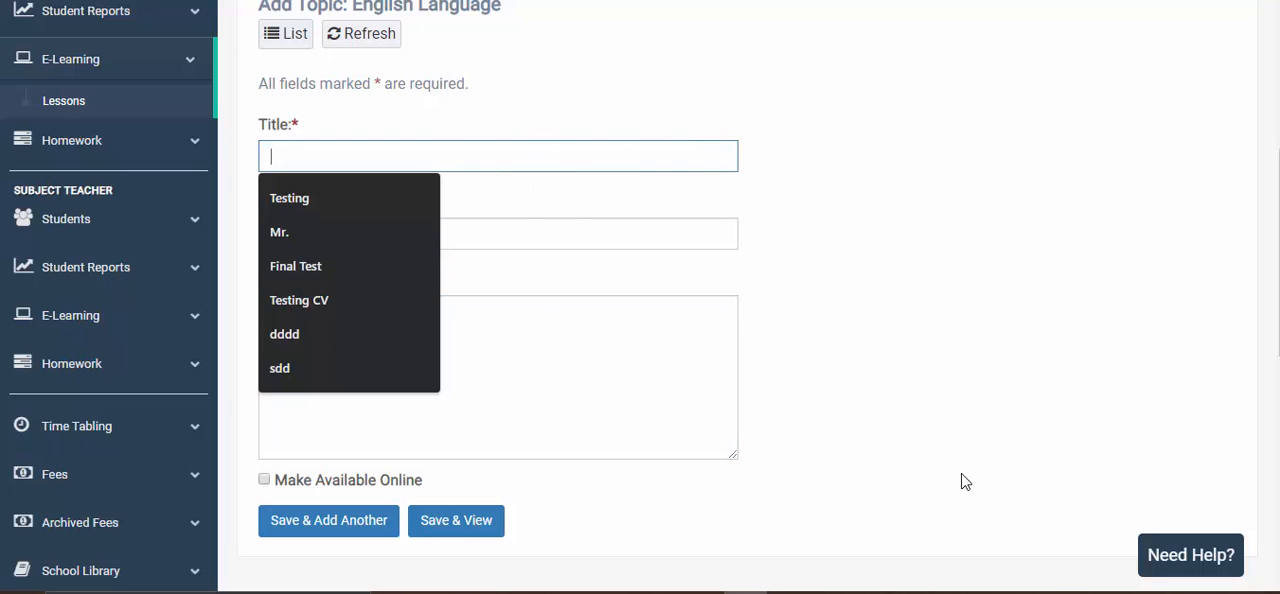
click(1090, 592)
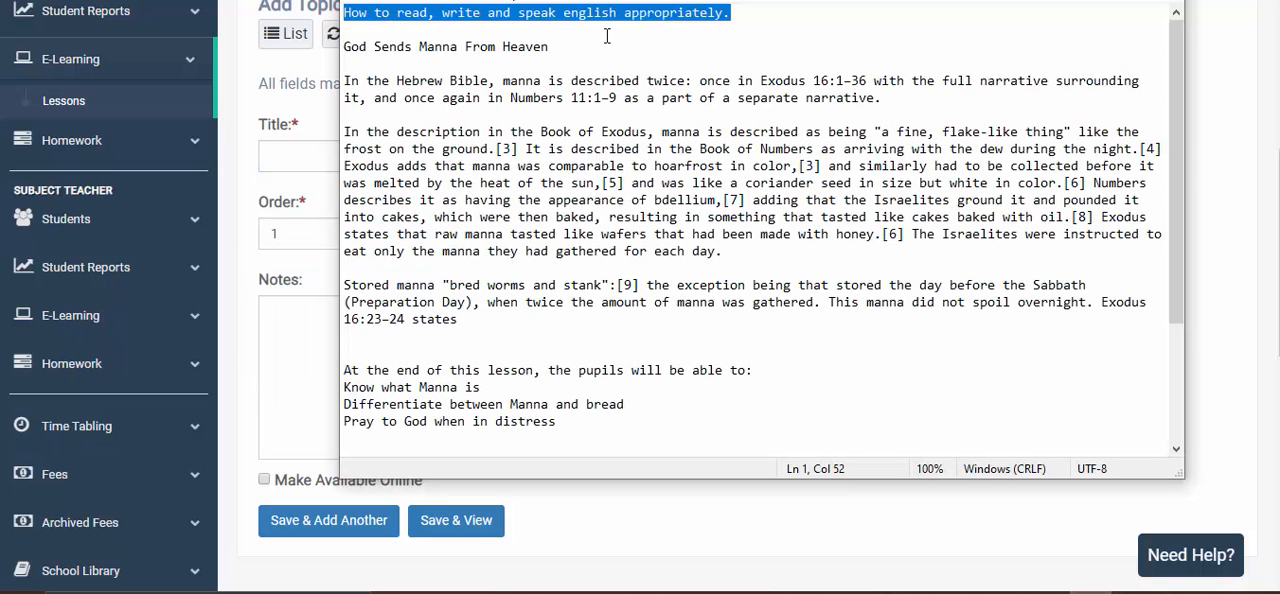
click(301, 155)
text(H)
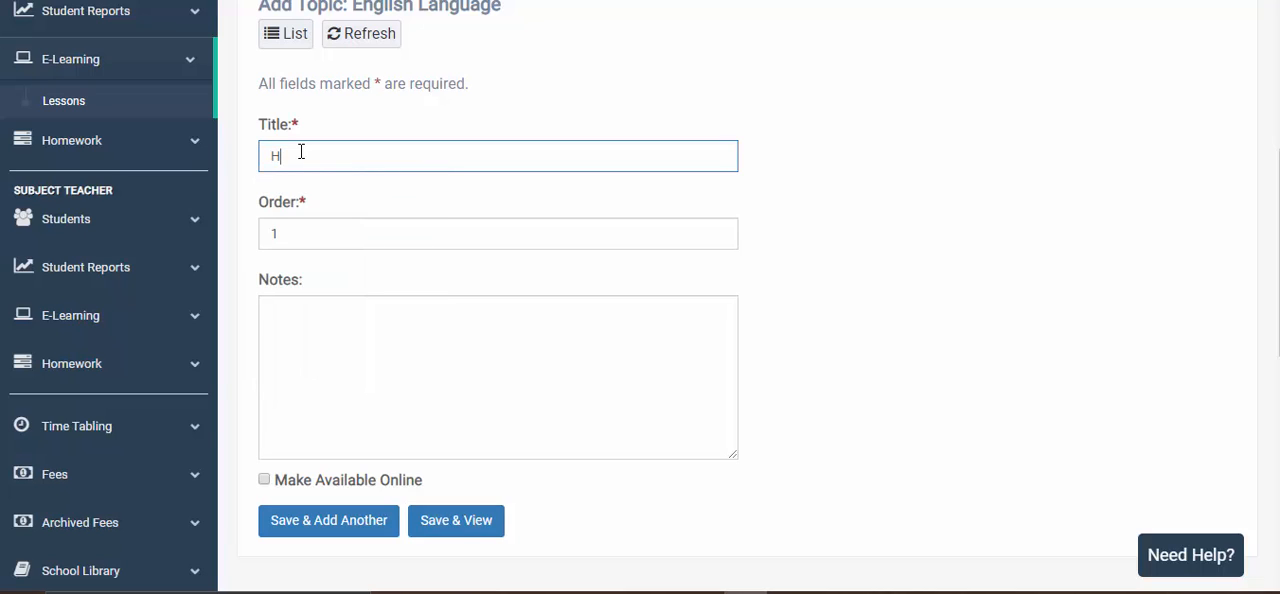
text(Use of Grammar)
- Enter "How to read, write and speak English appropriately." as the topic's notes, with English capitalised
click(352, 333)
text(How to read, write and speak english appropriately.)
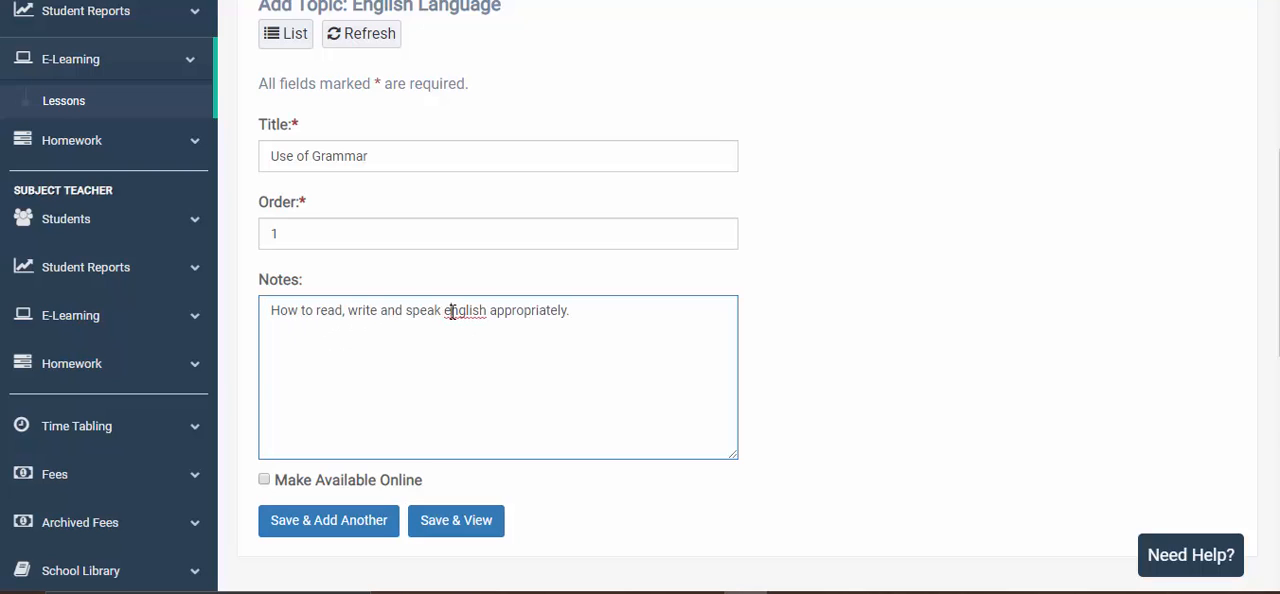
key(BackSpace)
text(E)
- Make the Use of Grammar topic available online, then save and view it
scroll(420, 360, down, 2)
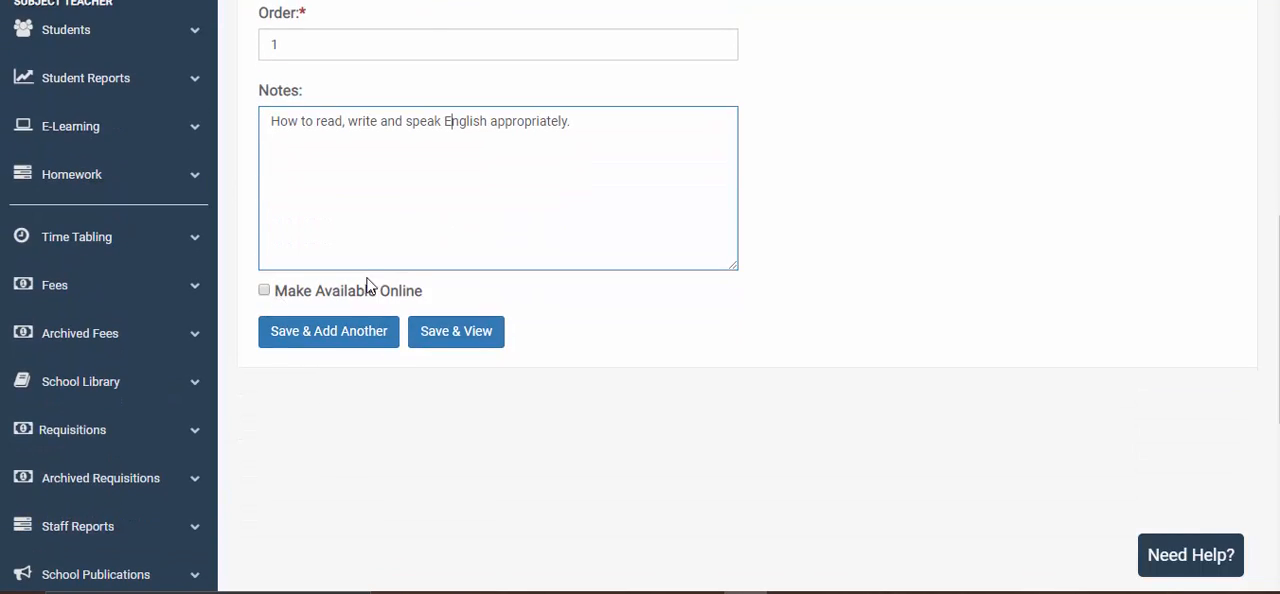
click(265, 291)
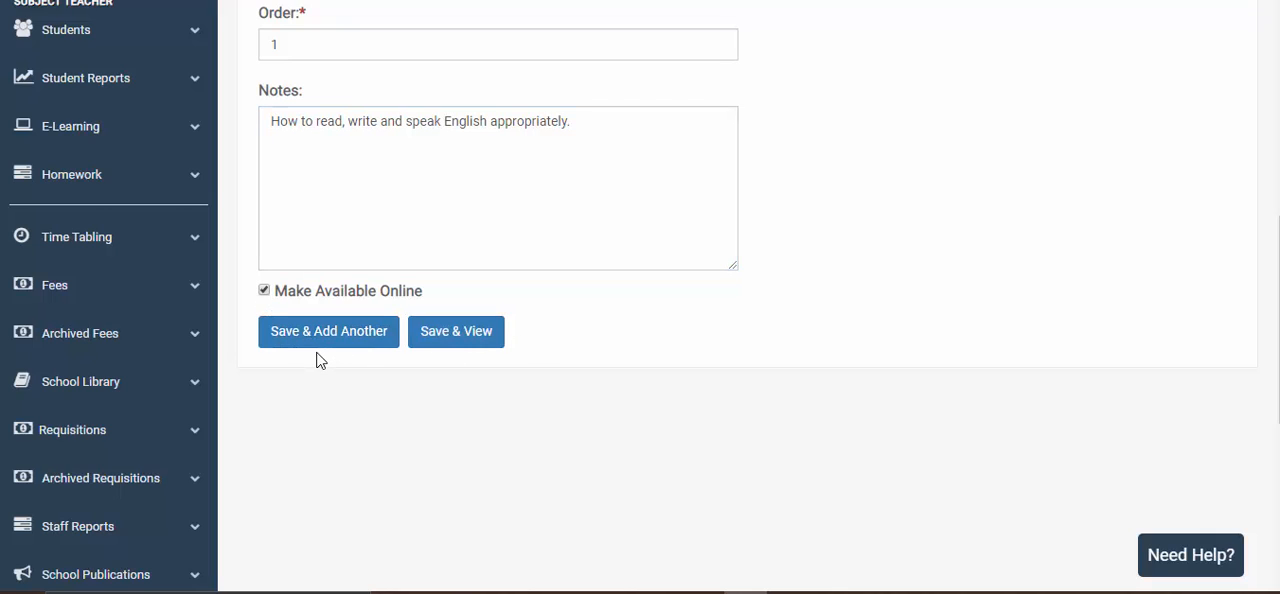
scroll(570, 292, up, 2)
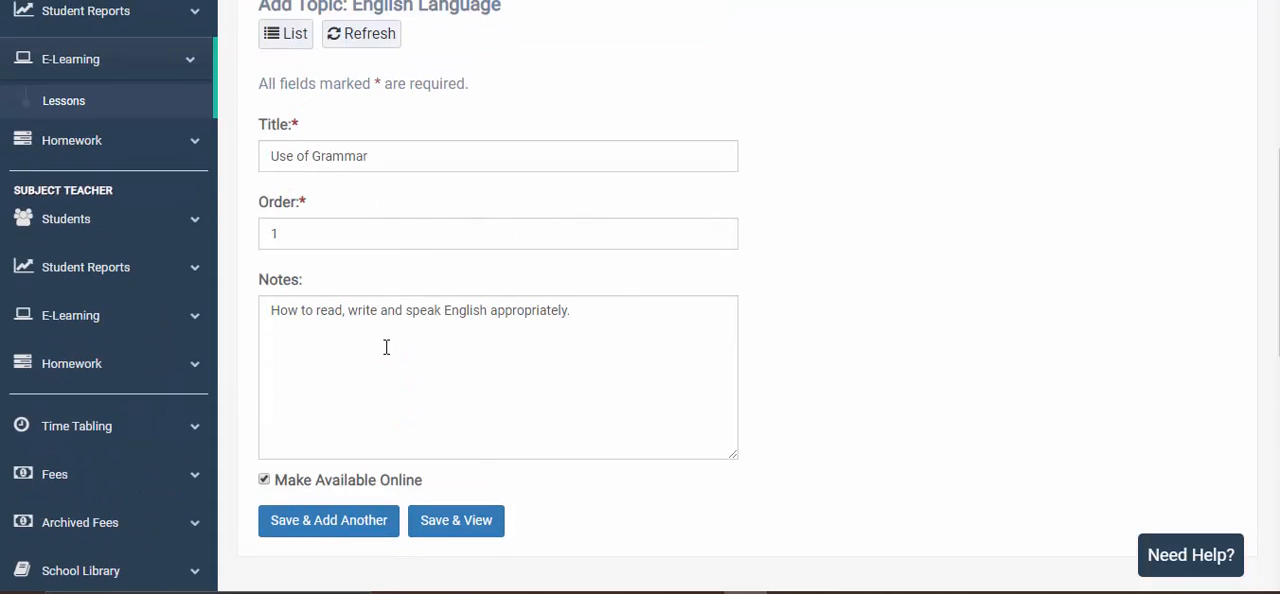
scroll(386, 347, down, 1)
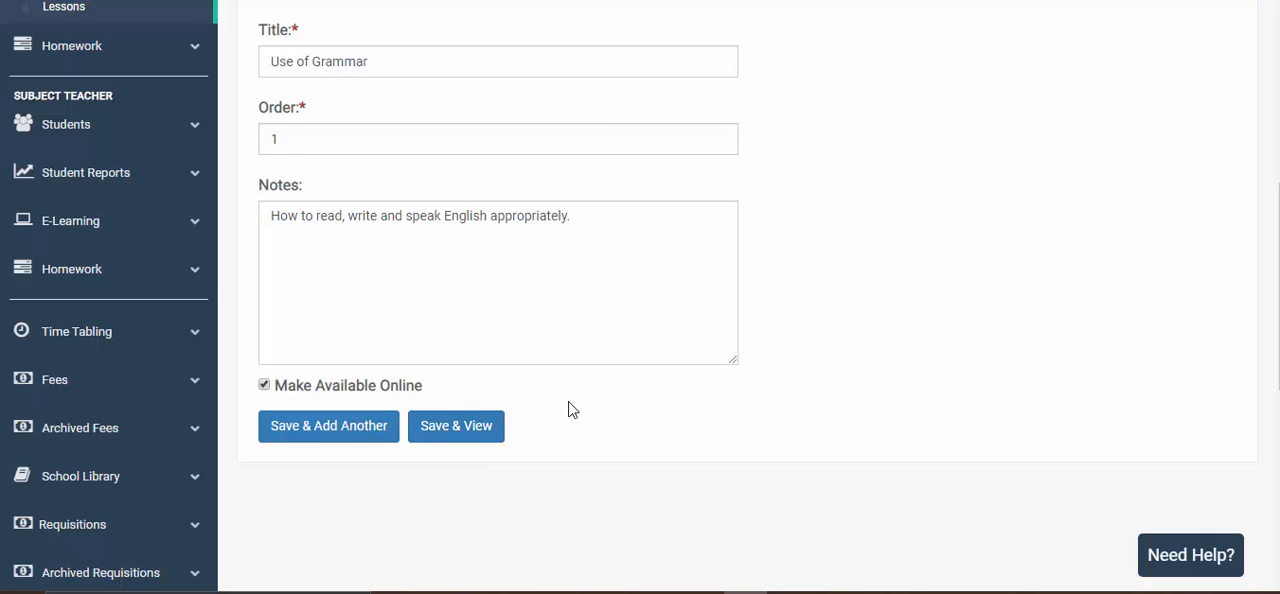
click(458, 426)
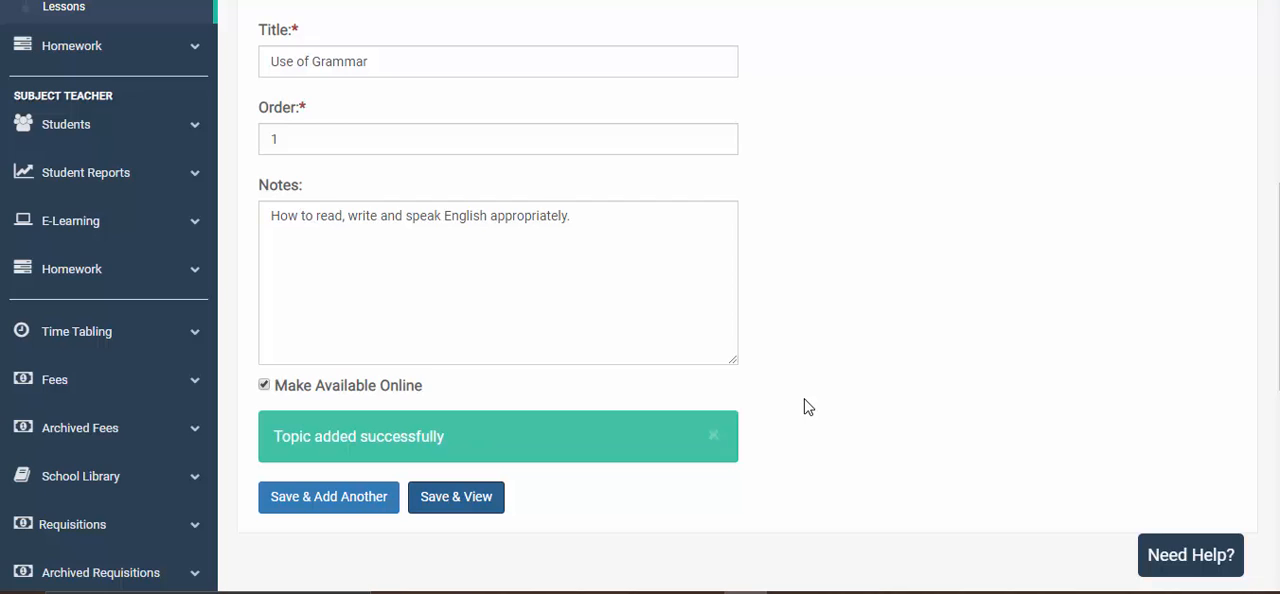
scroll(808, 407, up, 3)
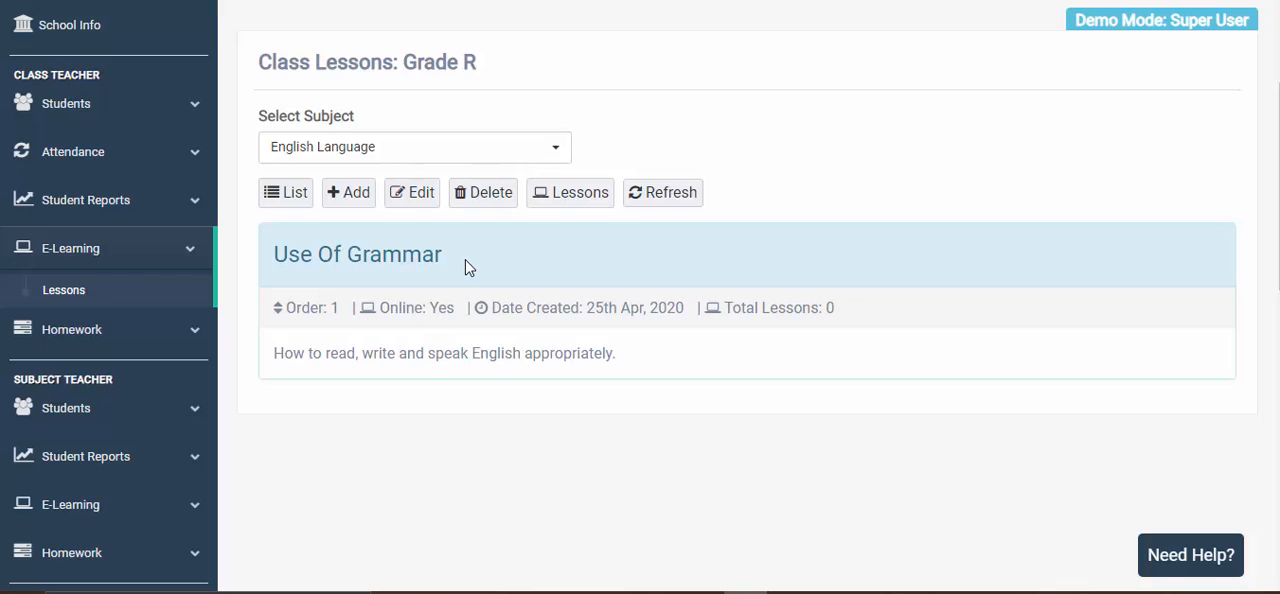
- Edit the topic so its title reads "Use Of Grammar In English" and update it
click(418, 205)
click(418, 205)
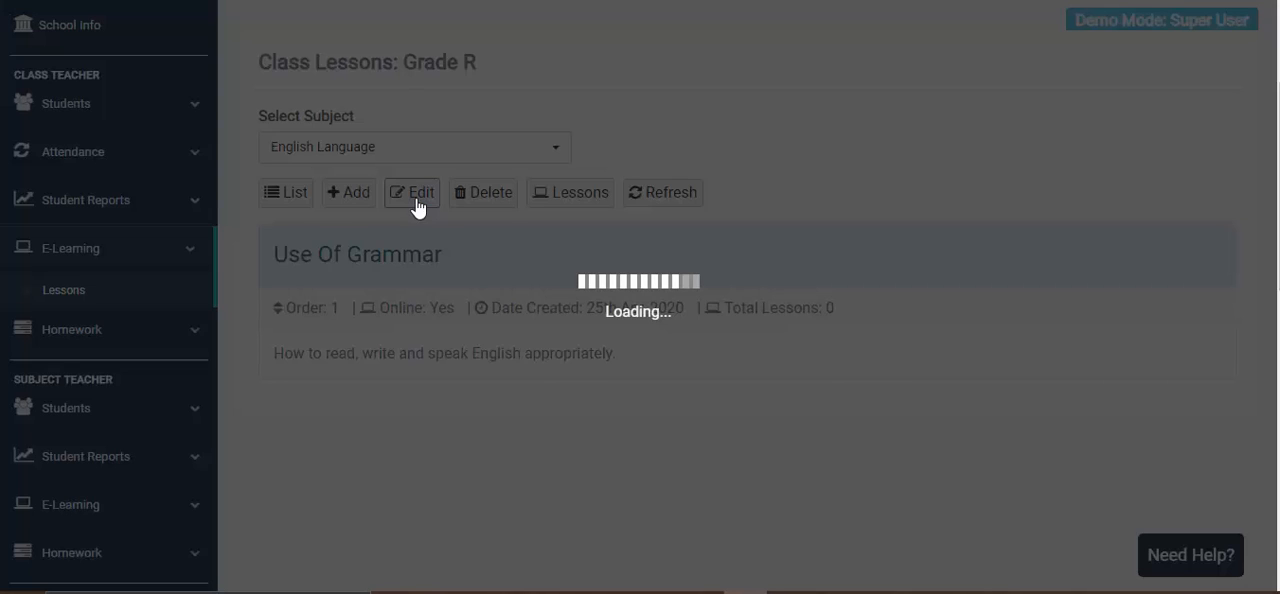
scroll(418, 205, down, 2)
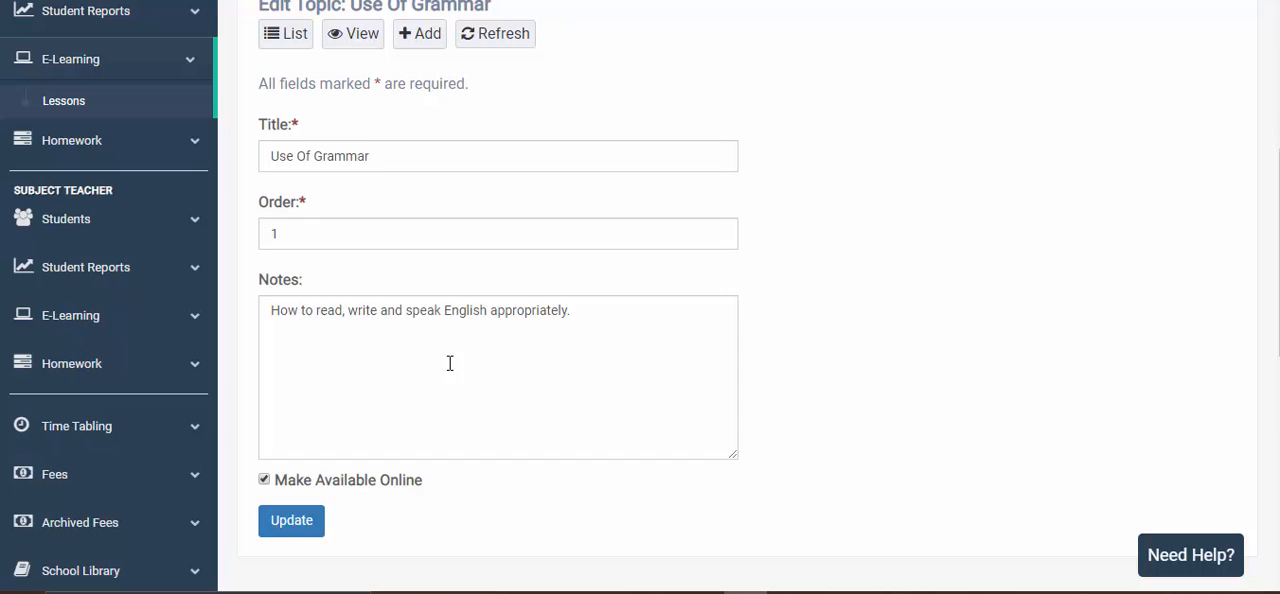
click(392, 161)
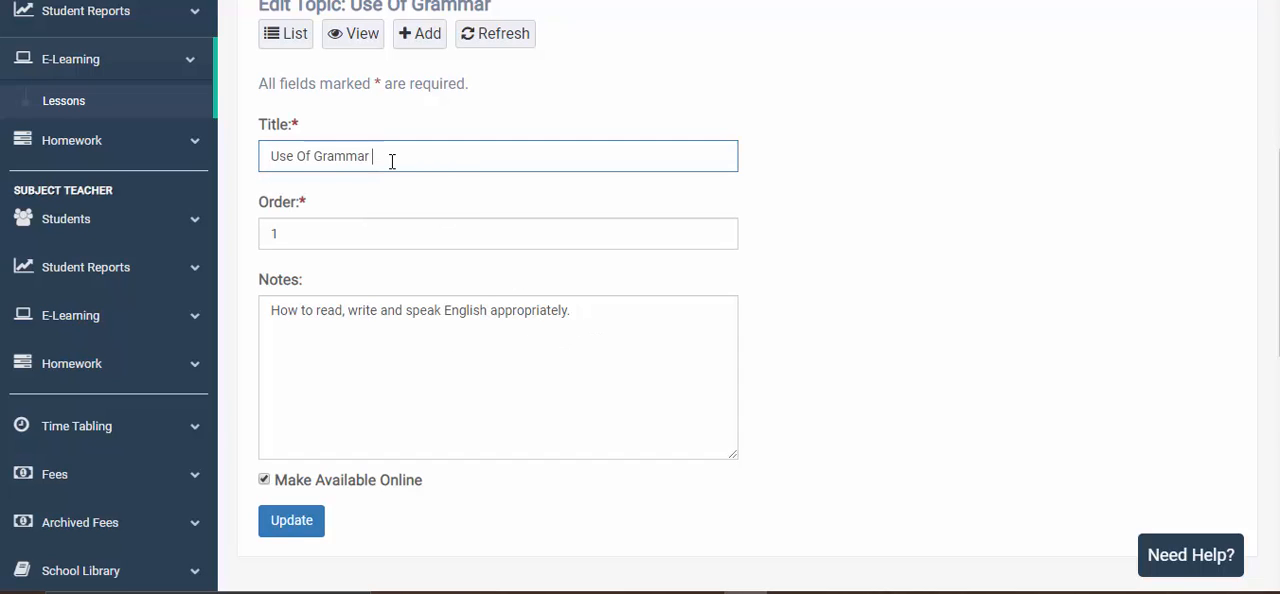
text(in English)
click(293, 524)
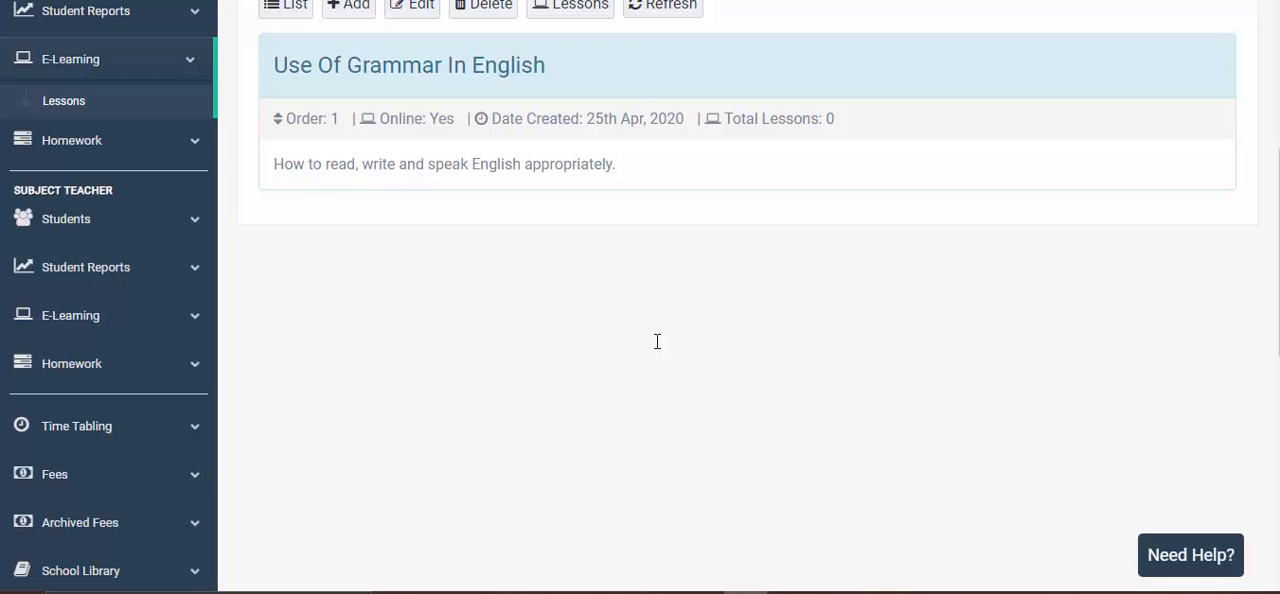
- Return from the updated topic to the list of English Language topics
scroll(490, 185, up, 1)
double_click(499, 166)
click(589, 163)
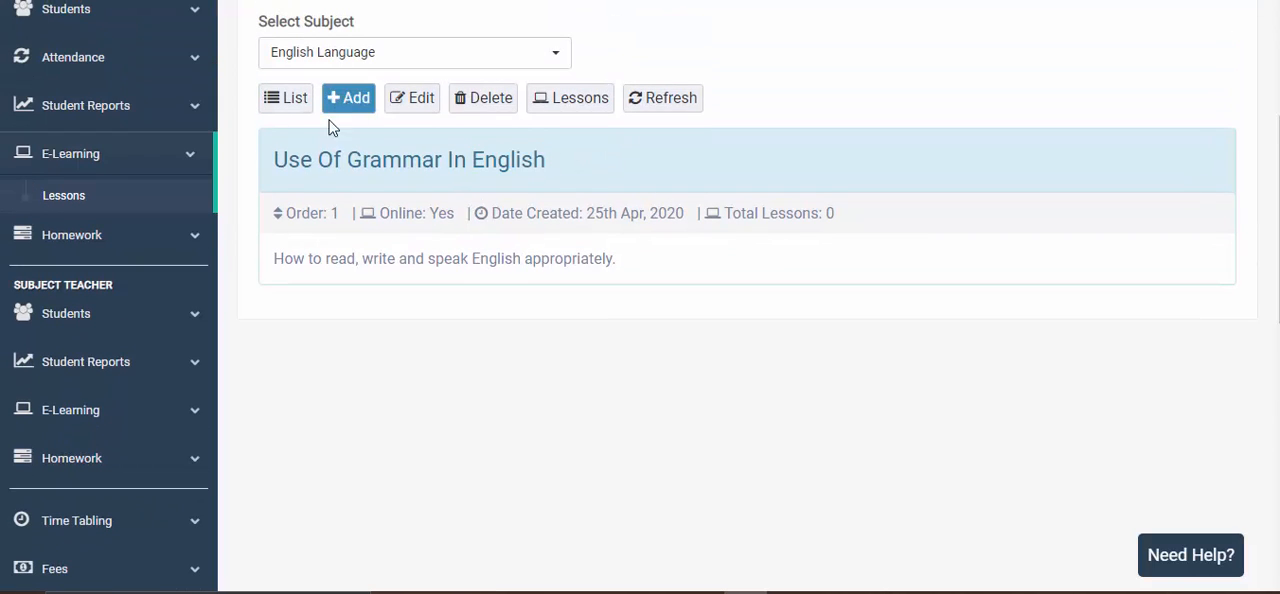
click(286, 101)
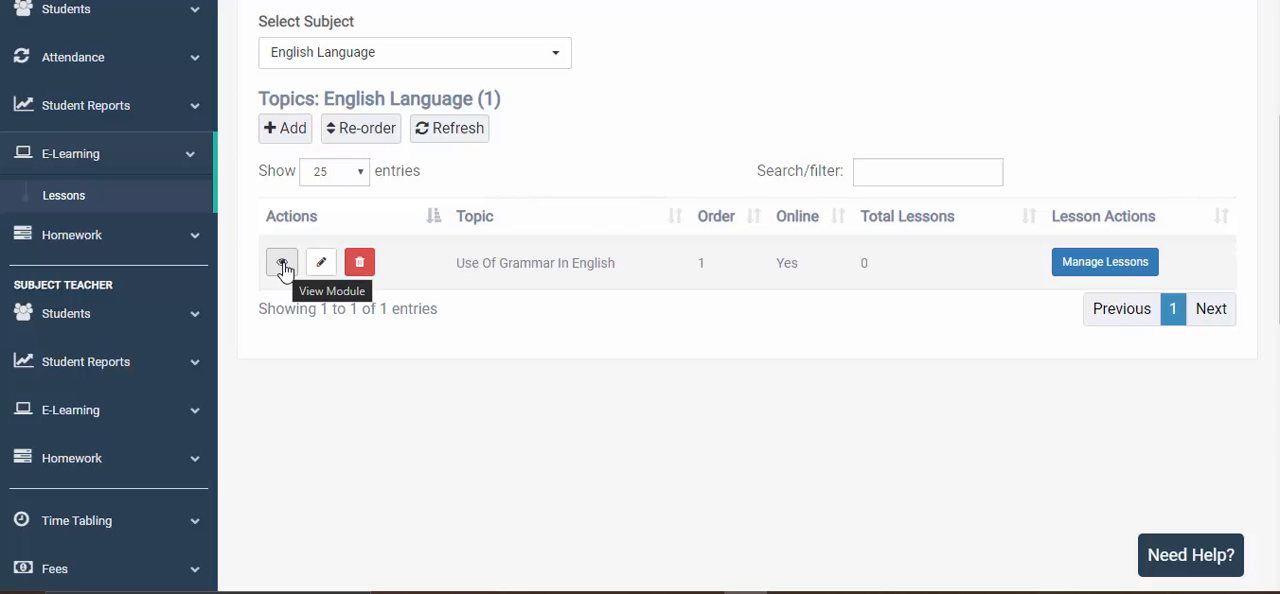
- Start and cancel deleting the Use Of Grammar In English topic, and open its list of lessons
click(360, 264)
click(913, 248)
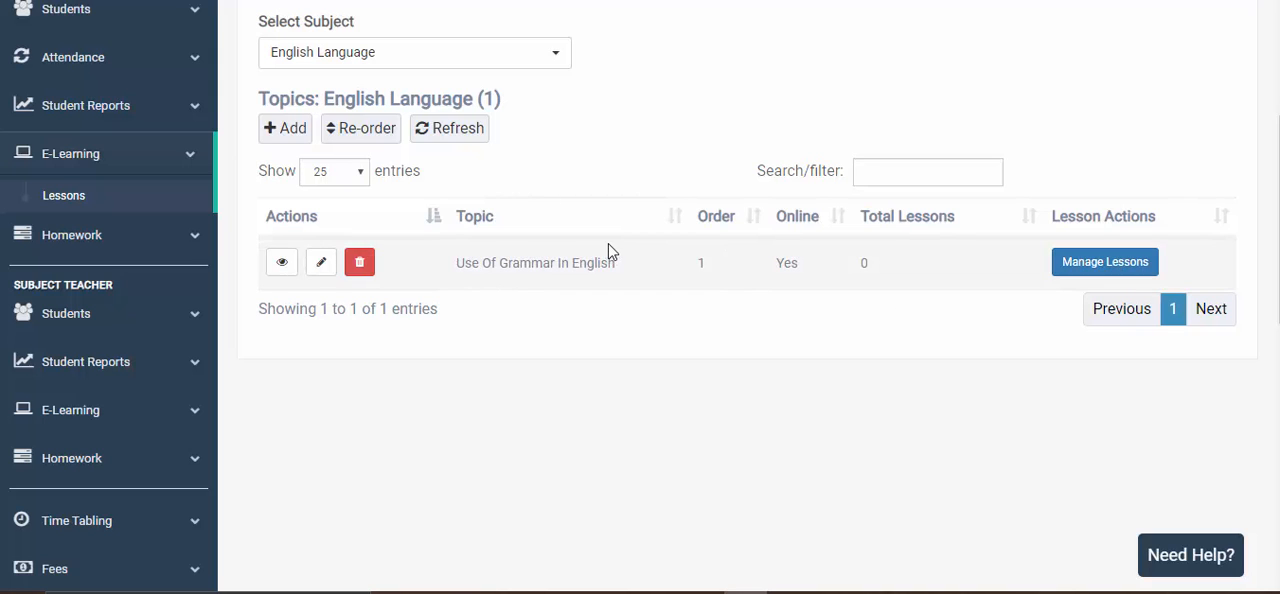
click(1092, 266)
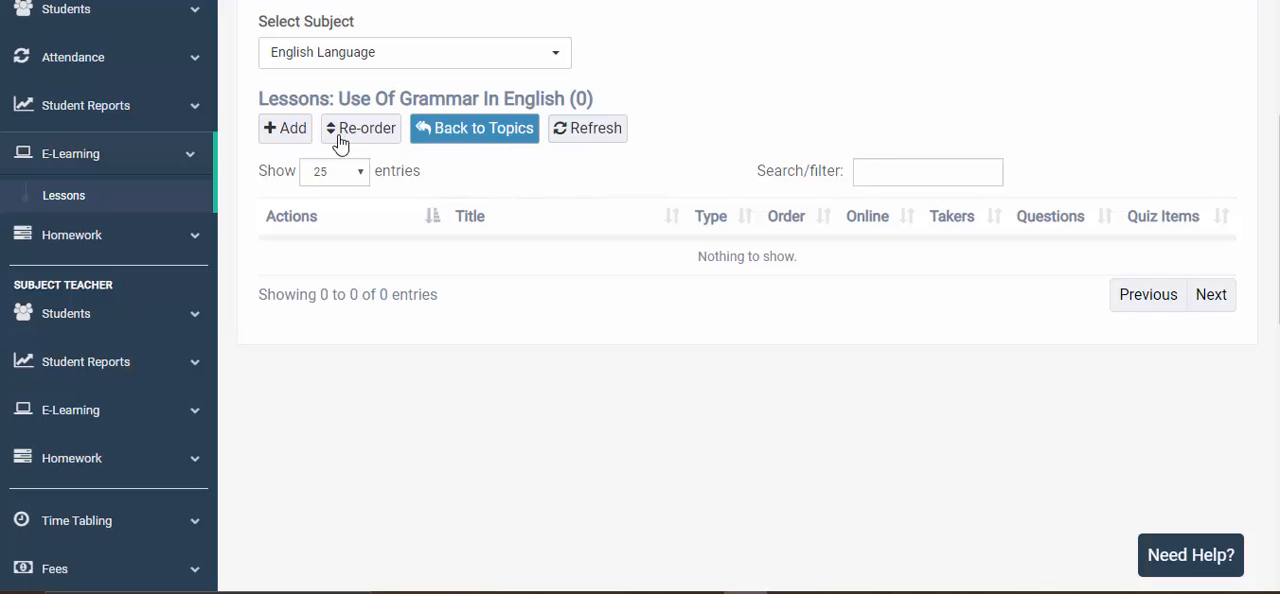
- Switch the subject to Bible Knowledge and review the total lessons of its topics
click(510, 64)
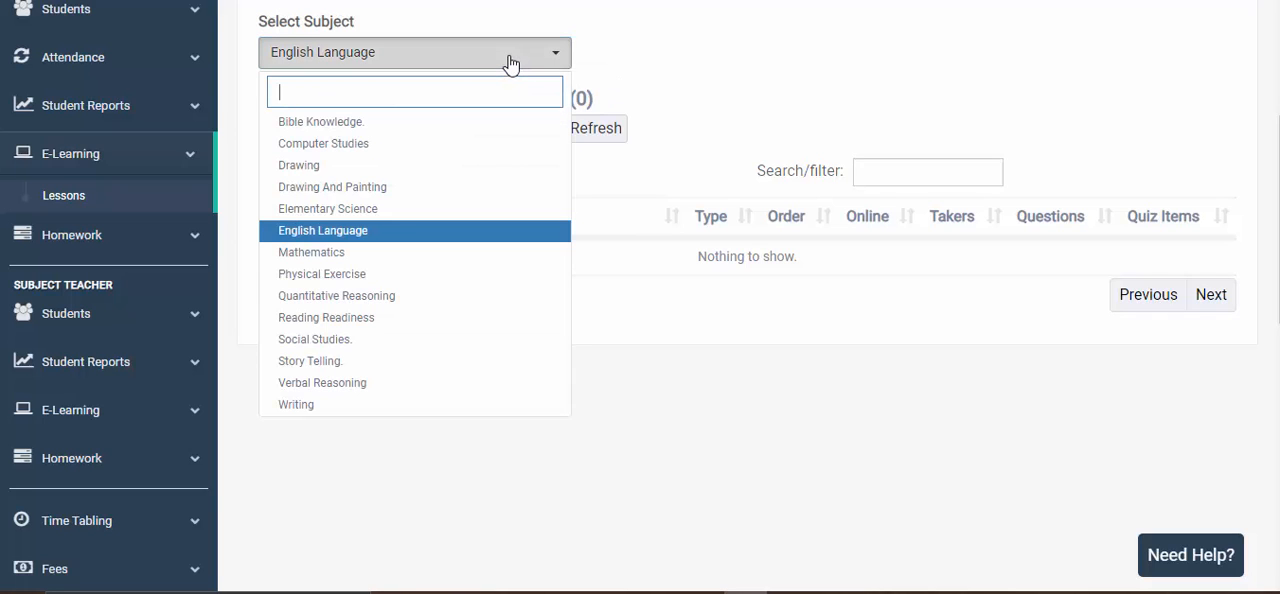
click(355, 122)
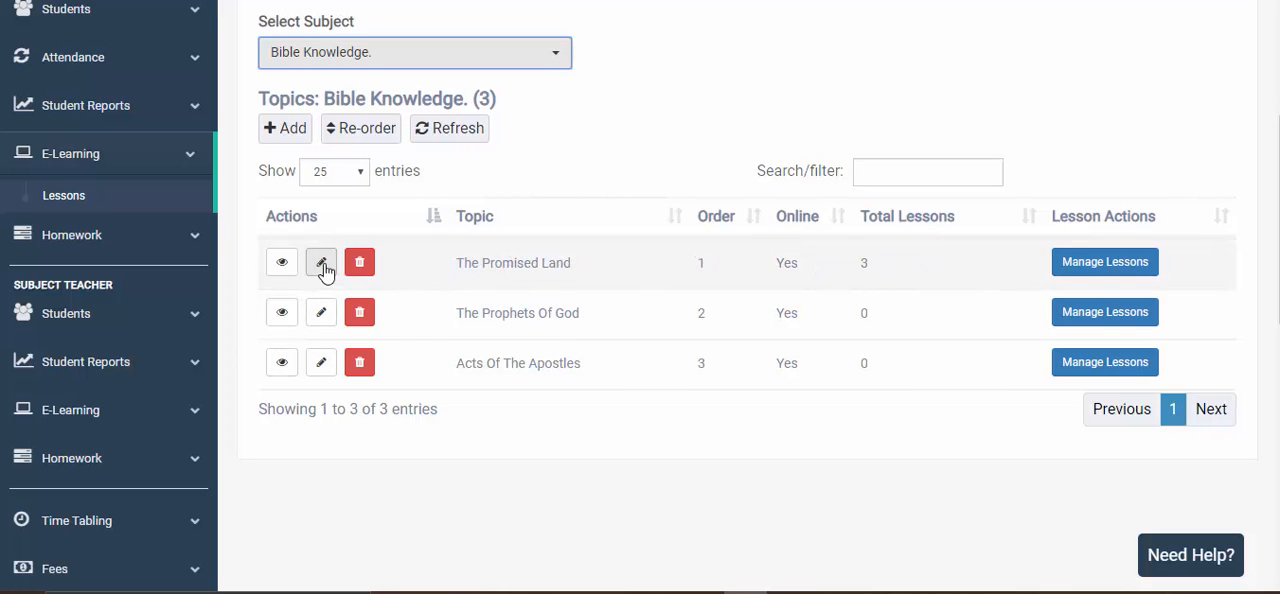
scroll(420, 207, up, 1)
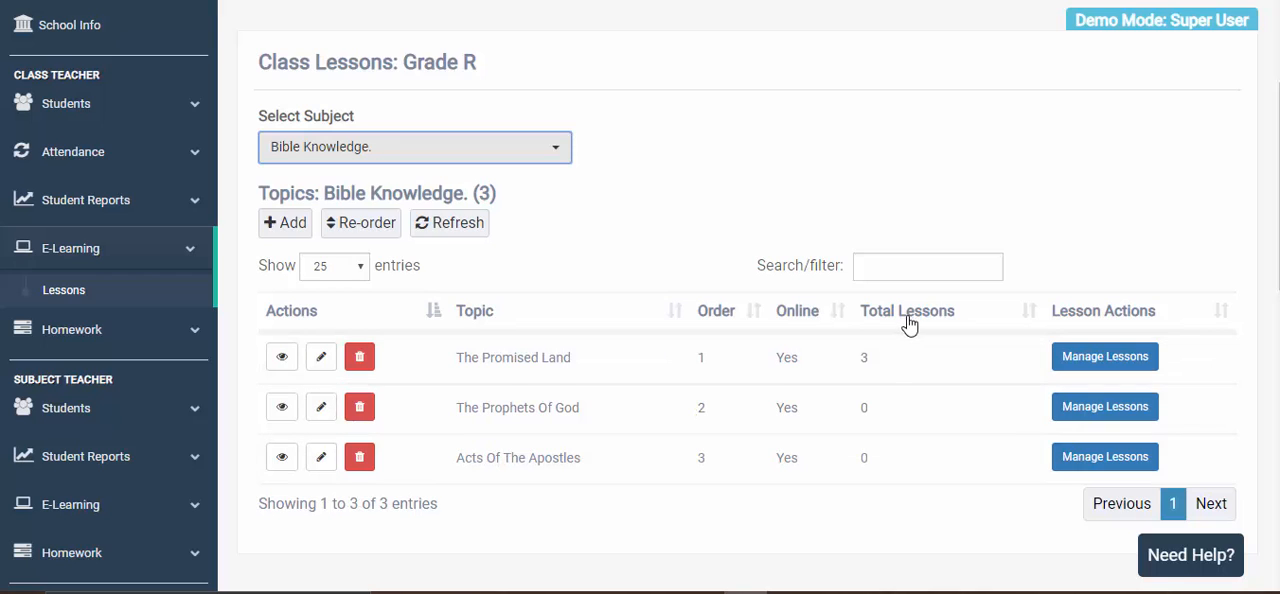
click(865, 357)
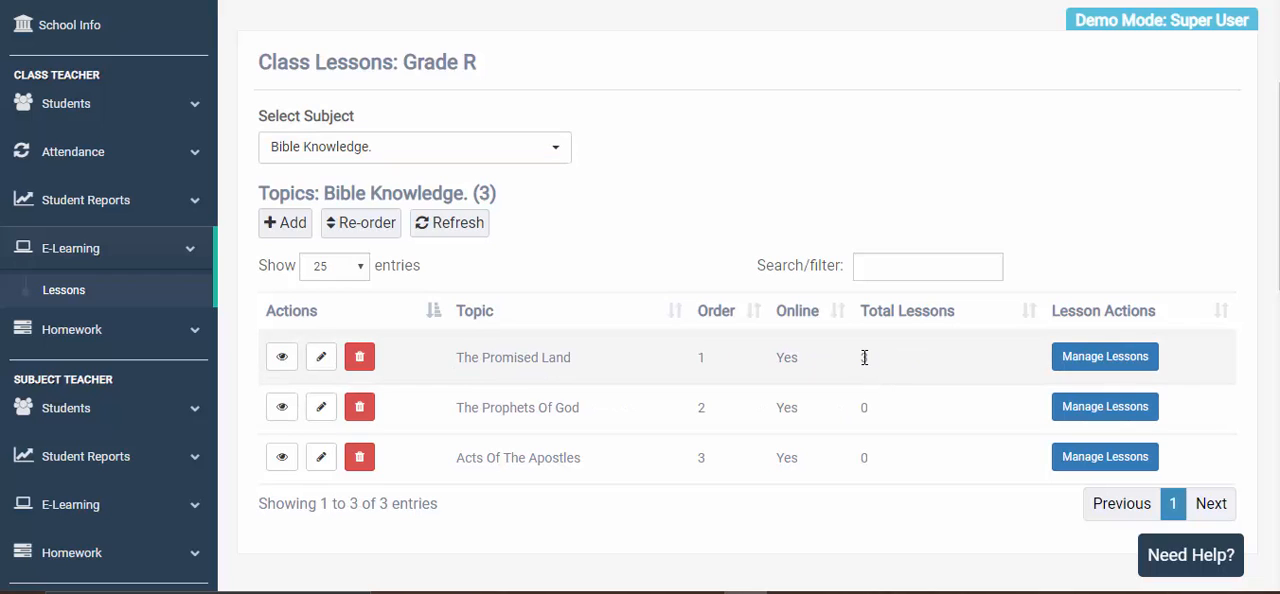
click(869, 434)
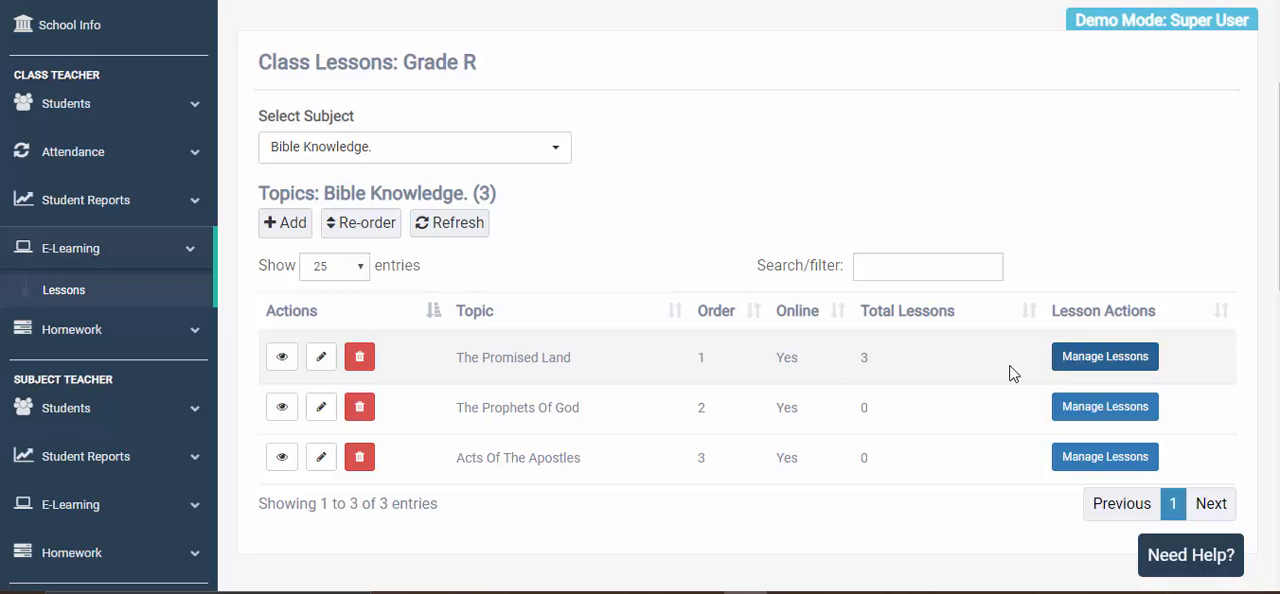
- Open the lessons of The Promised Land topic and start adding a new lesson
click(1132, 362)
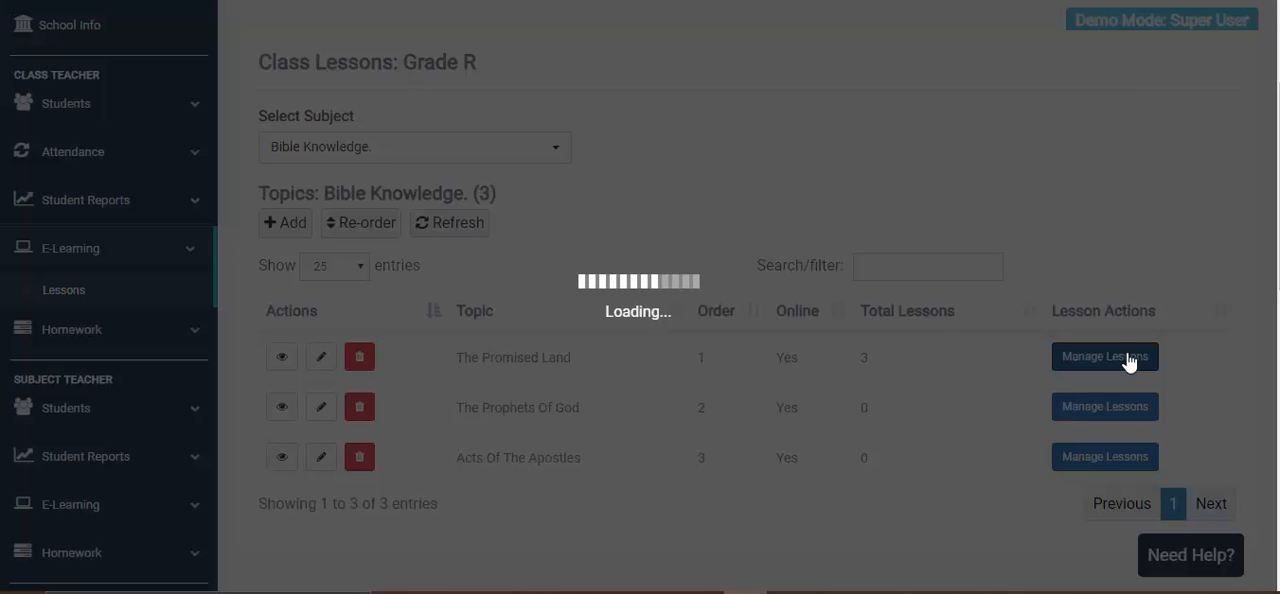
scroll(668, 362, down, 1)
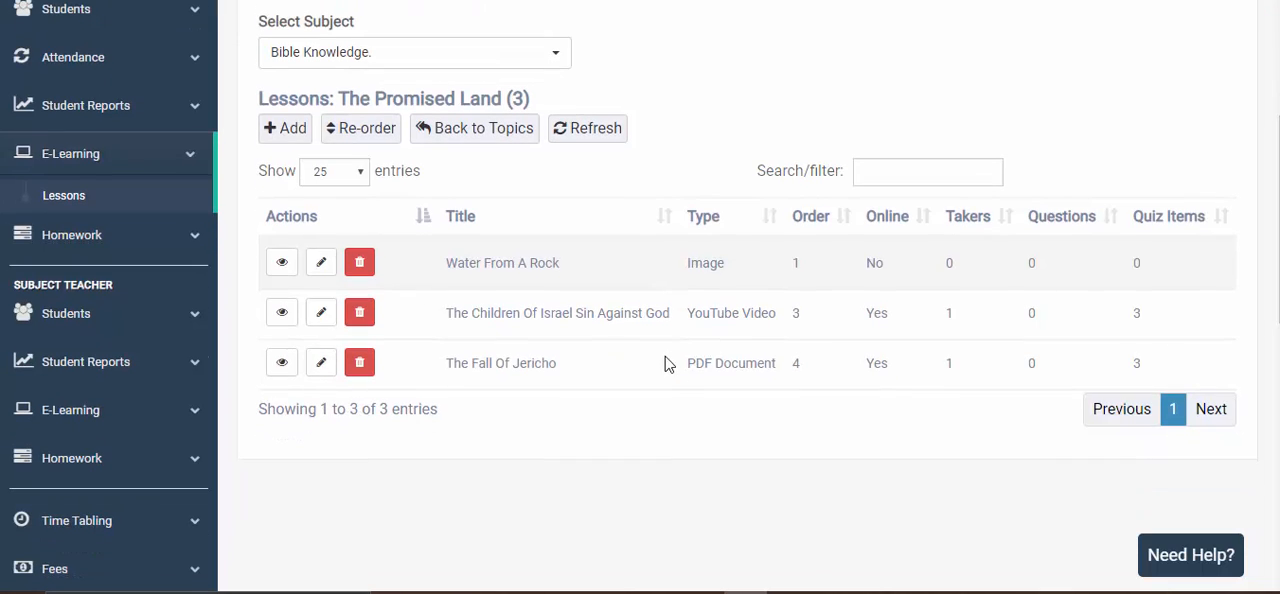
scroll(632, 336, up, 1)
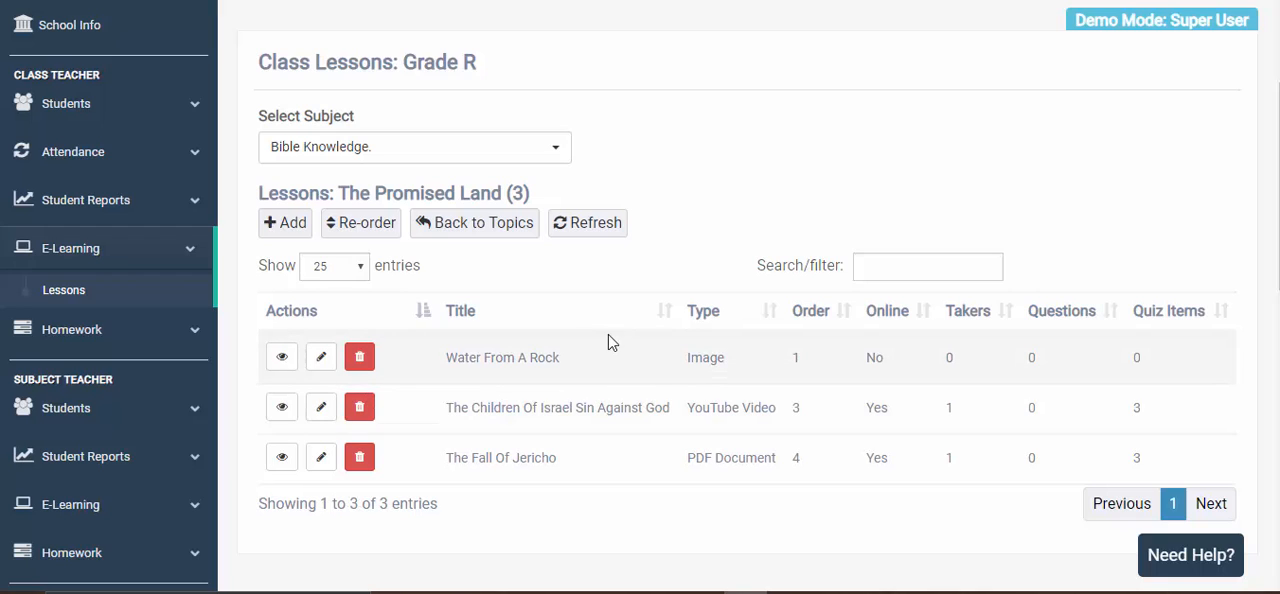
click(291, 228)
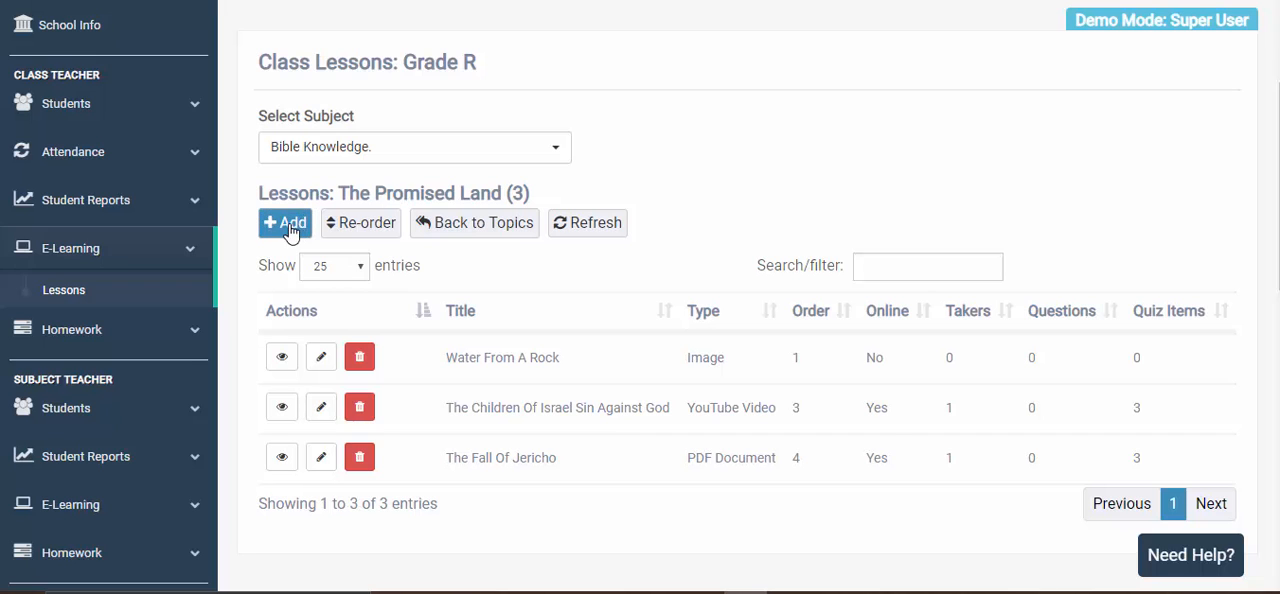
click(291, 228)
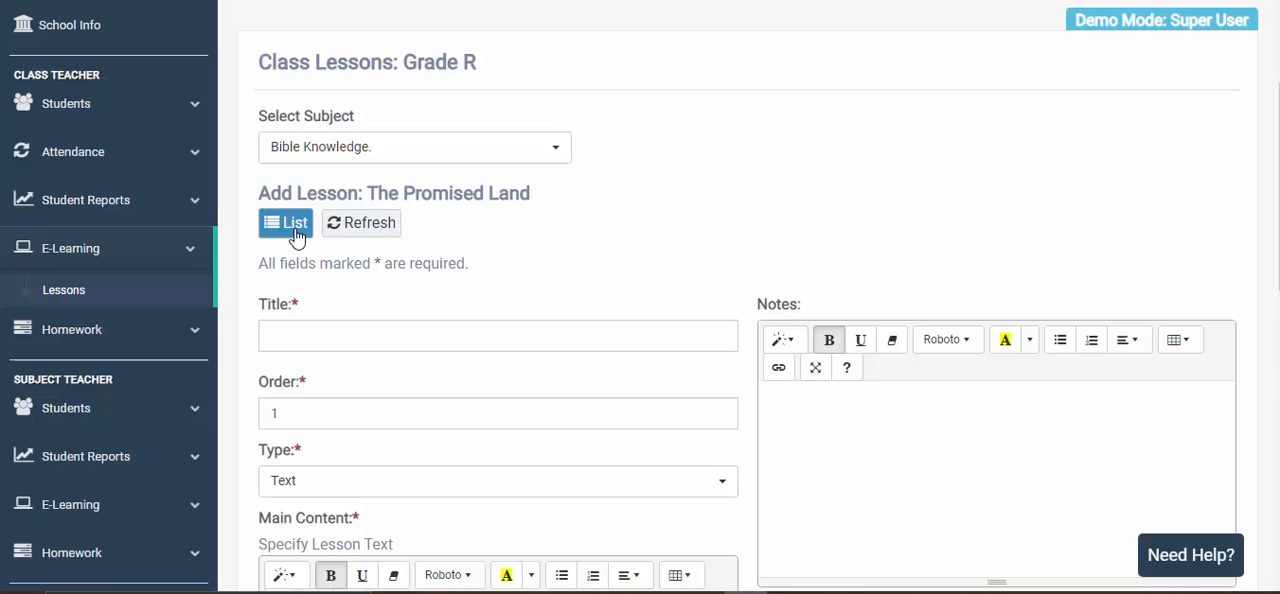
- Copy "God Sends Manna From Heaven" from the open text file into the new lesson's title
scroll(357, 263, down, 3)
scroll(360, 260, up, 2)
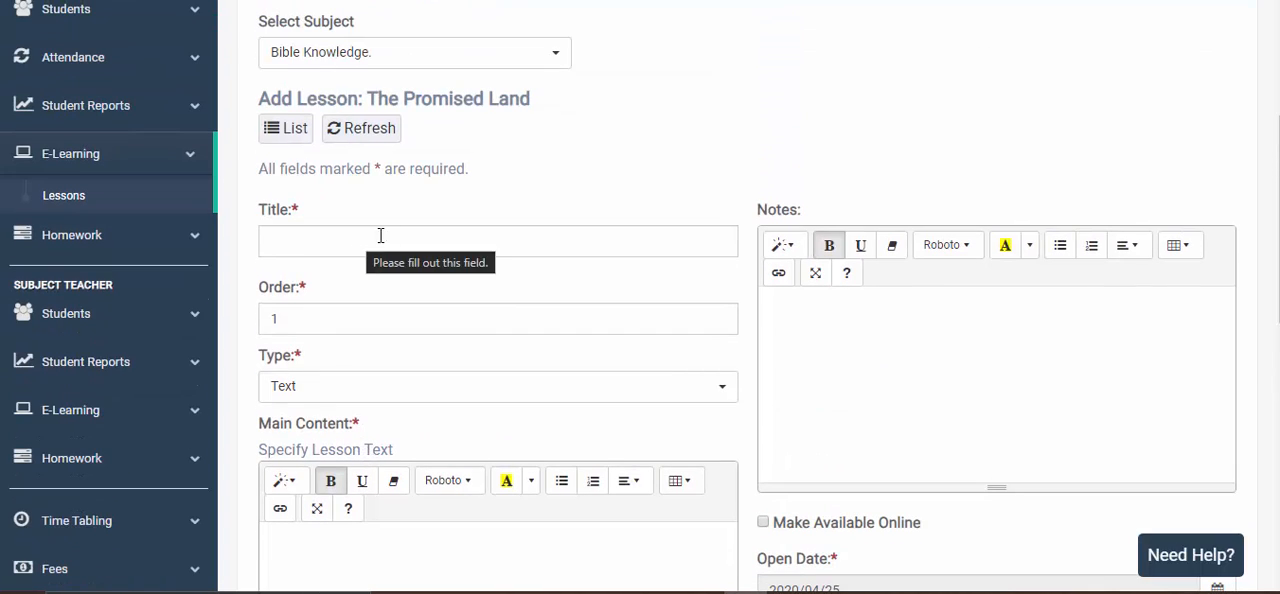
scroll(450, 200, down, 1)
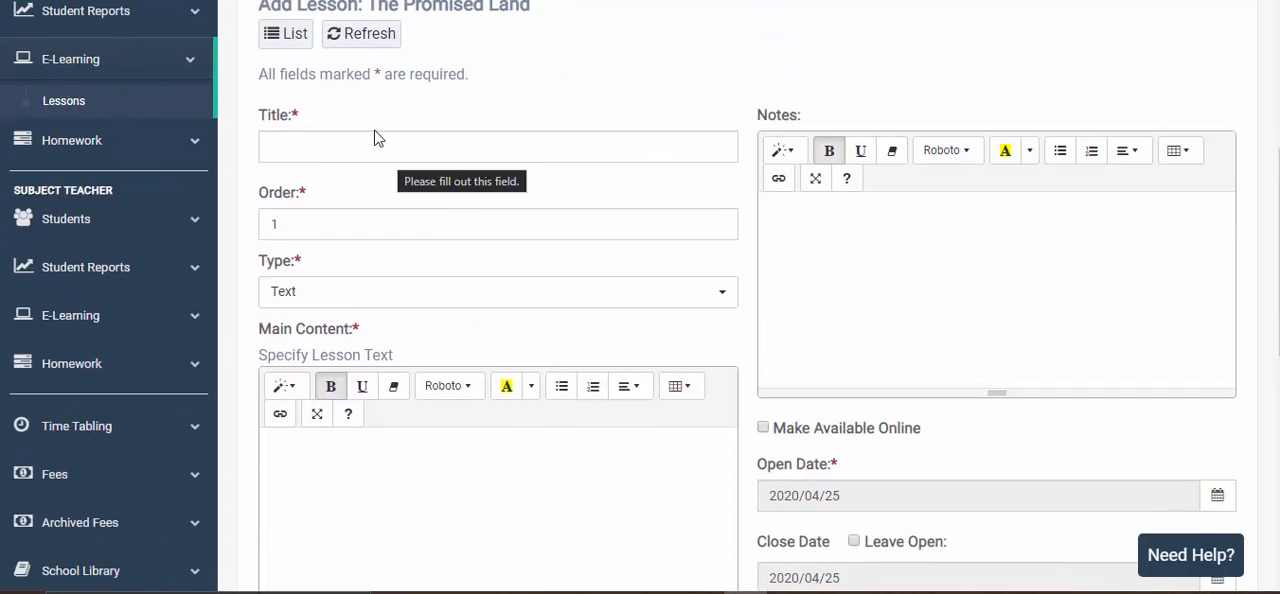
click(474, 152)
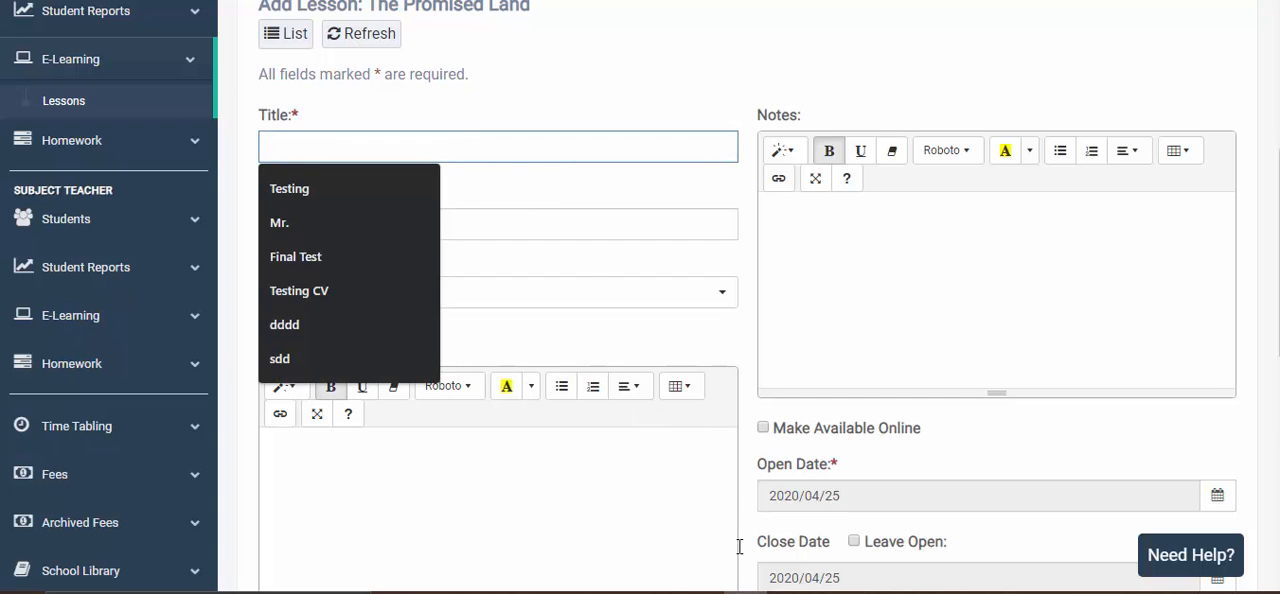
key(alt+Tab)
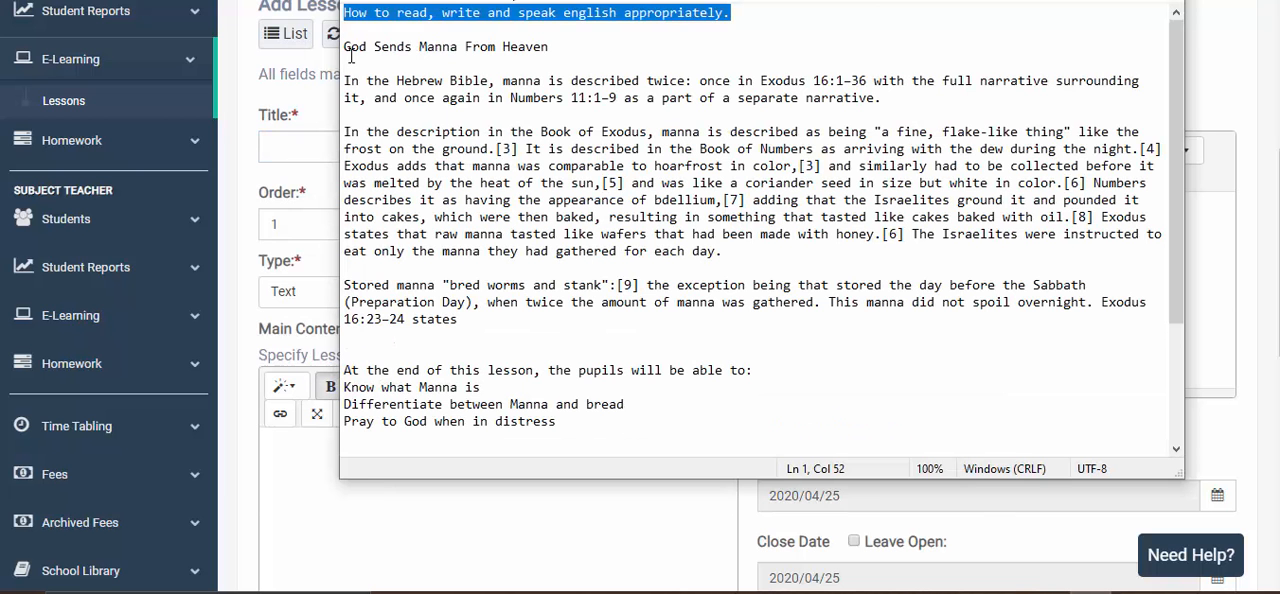
drag(345, 47, 567, 54)
key(ctrl+c)
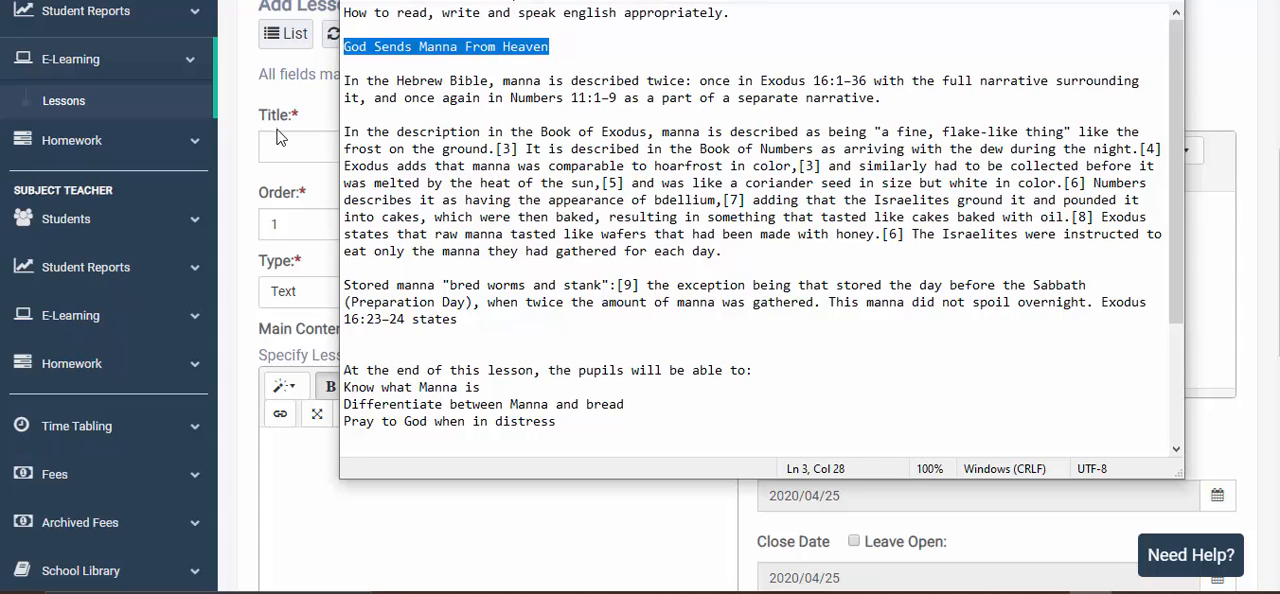
key(alt+Tab)
key(ctrl+v)
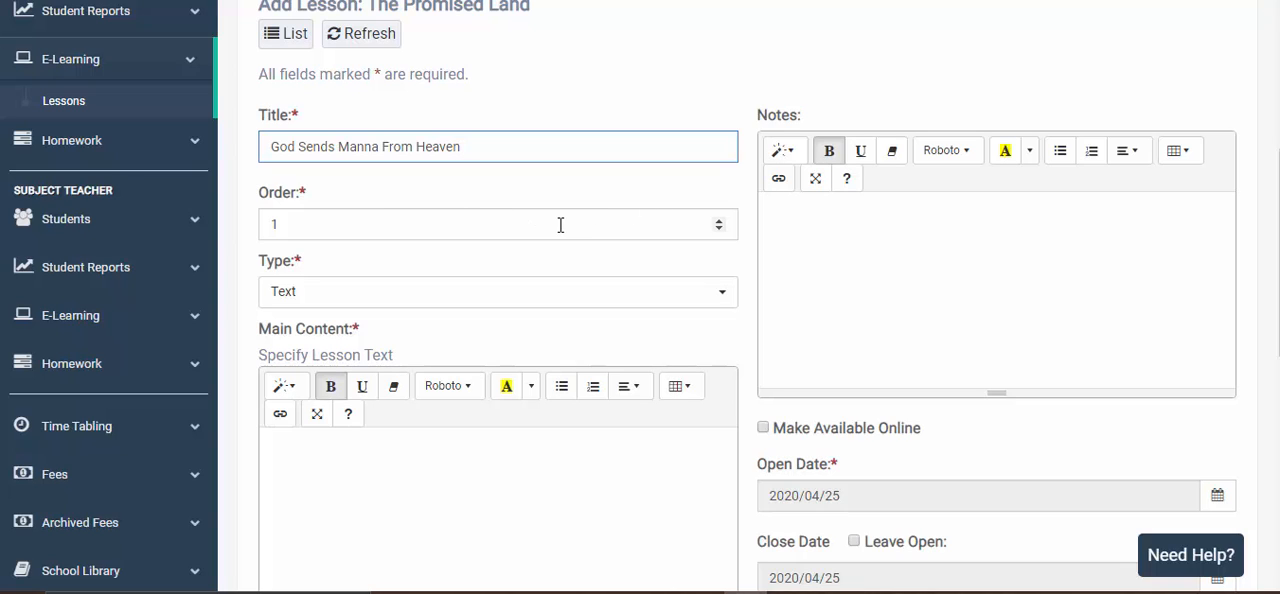
- Set the new lesson's order to 4
click(719, 220)
click(719, 220)
click(719, 220)
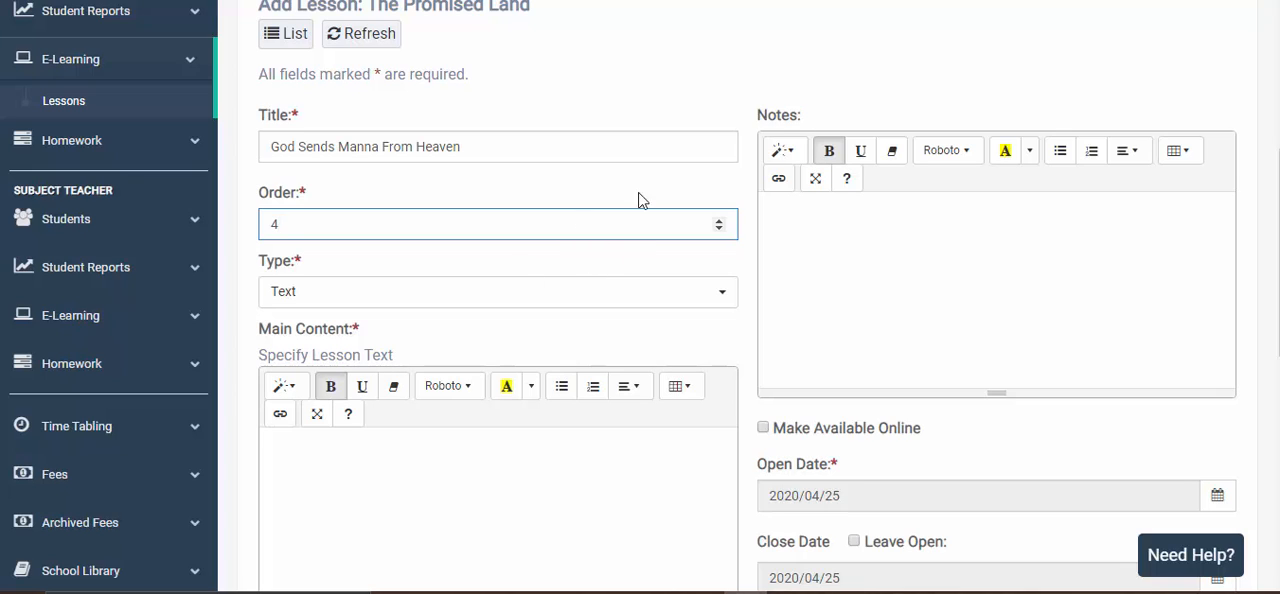
scroll(614, 277, down, 2)
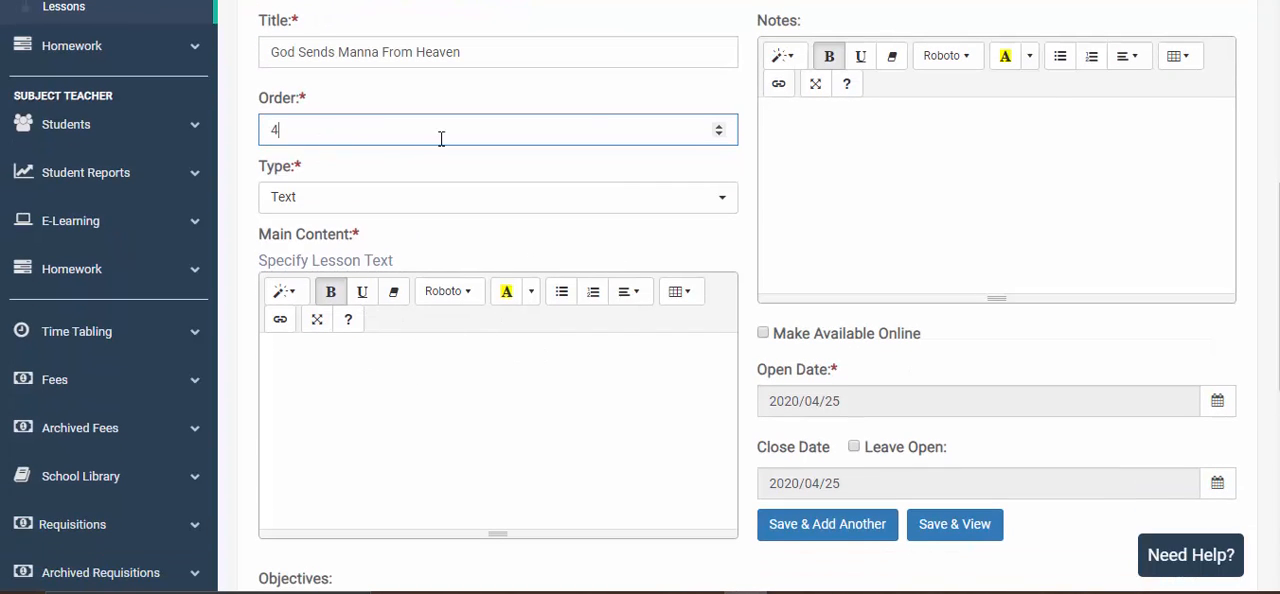
- Try the YouTube Video, PDF Document and Image types for the lesson, and return its type to Text
click(496, 207)
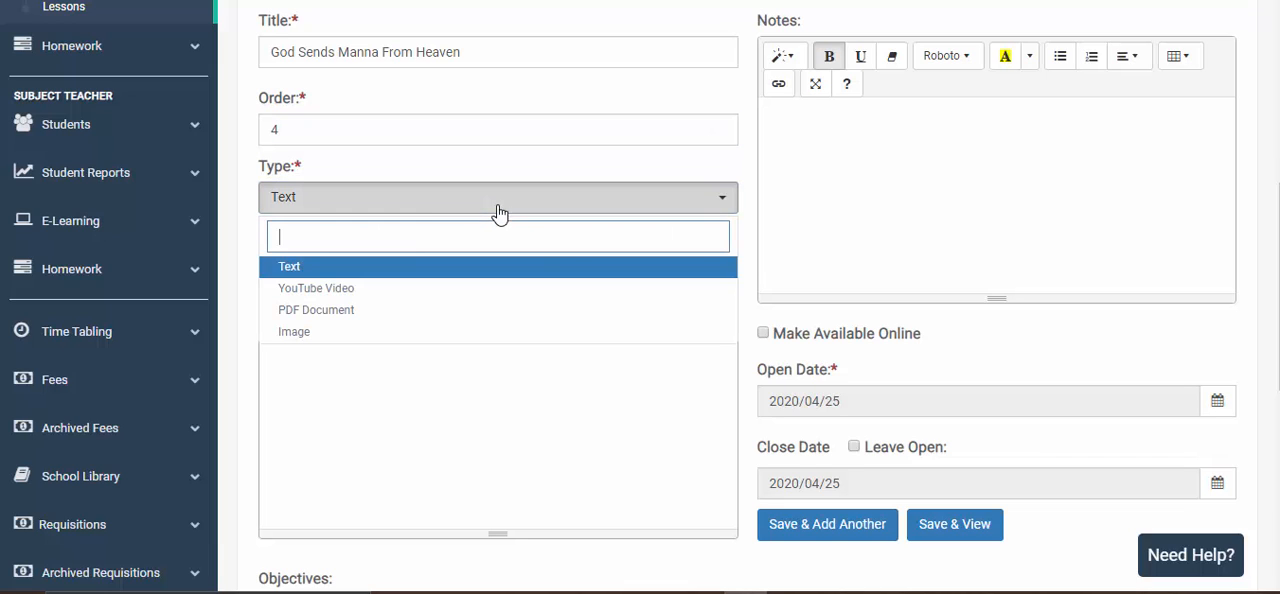
click(368, 289)
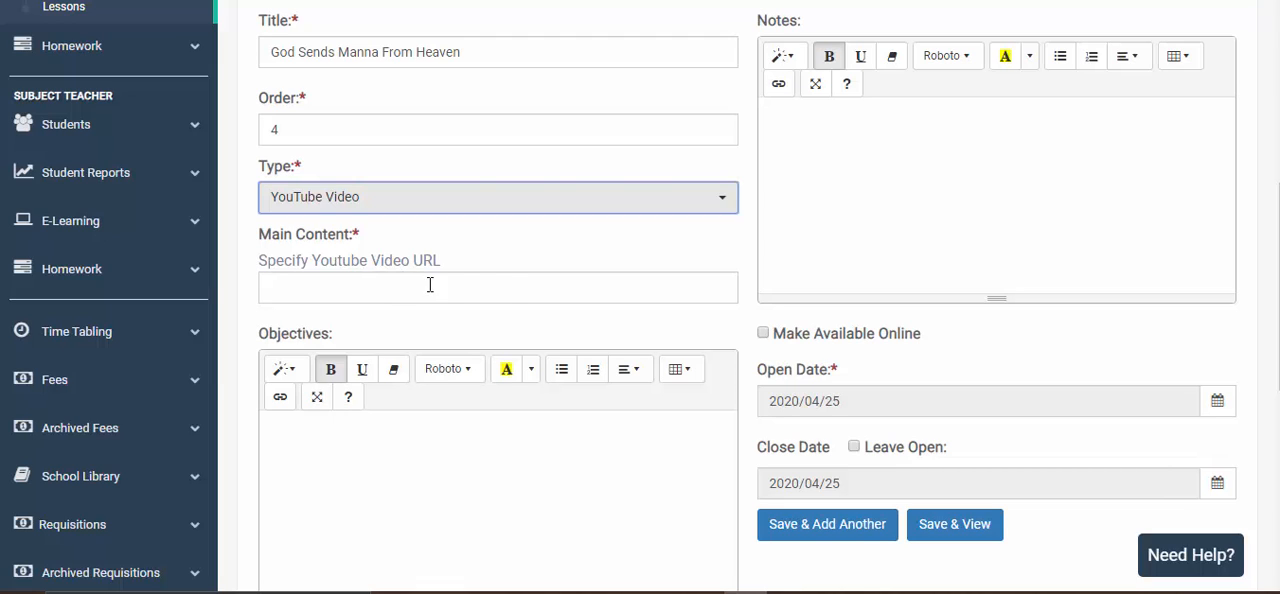
click(495, 286)
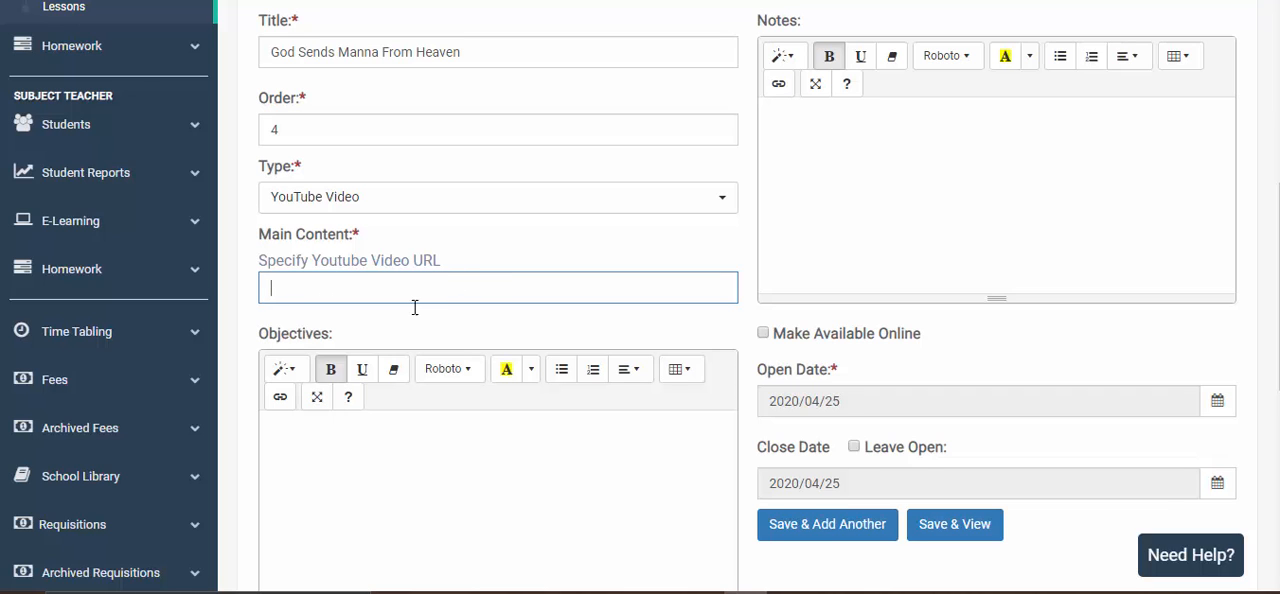
scroll(406, 312, down, 1)
scroll(403, 308, up, 1)
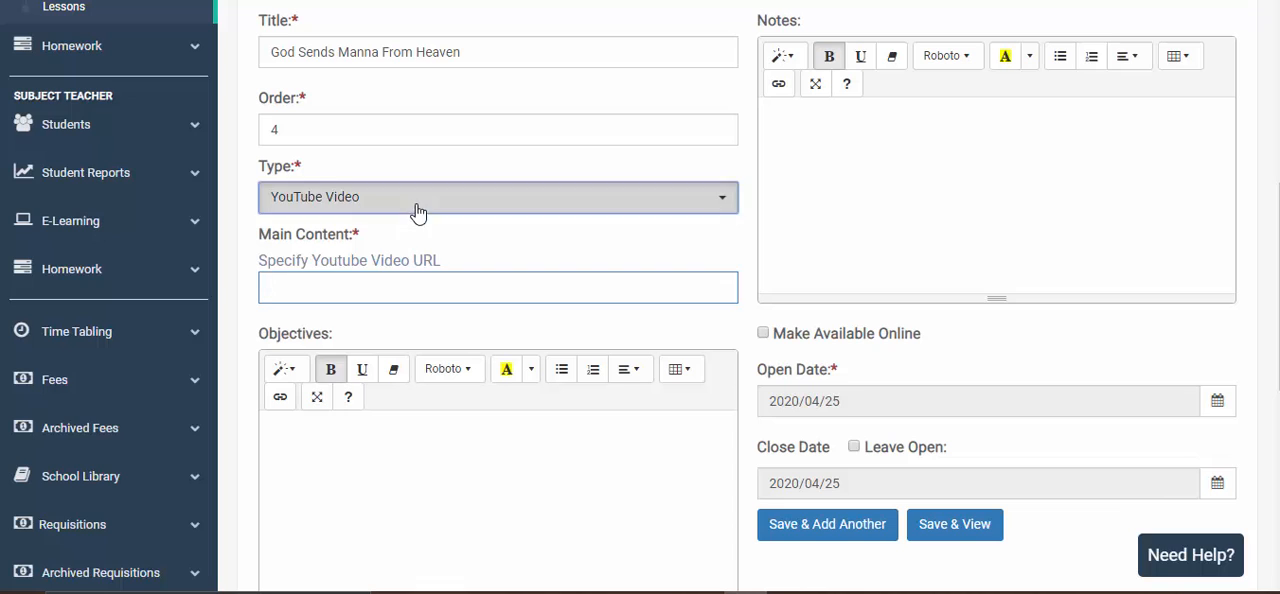
click(417, 205)
click(363, 309)
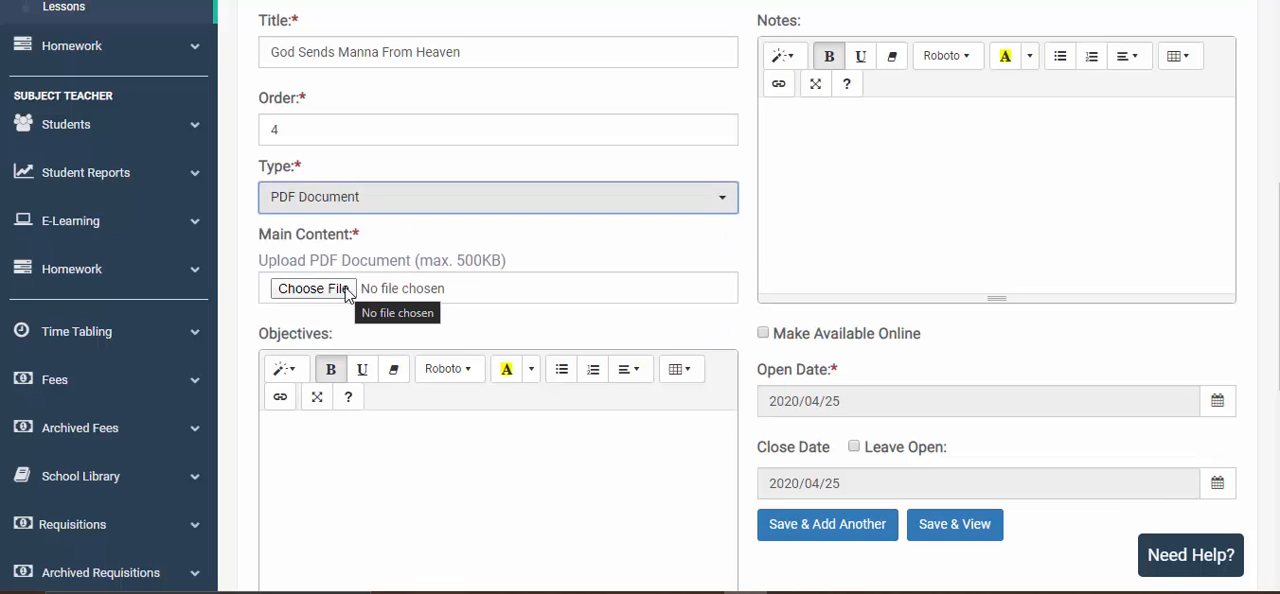
click(423, 206)
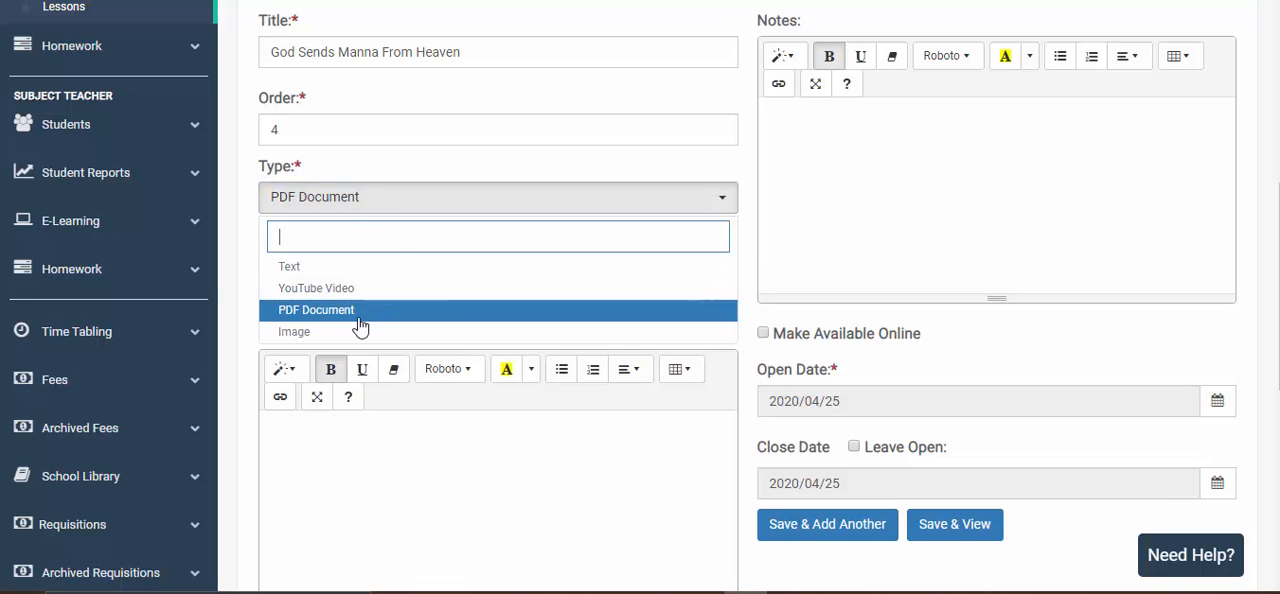
click(350, 330)
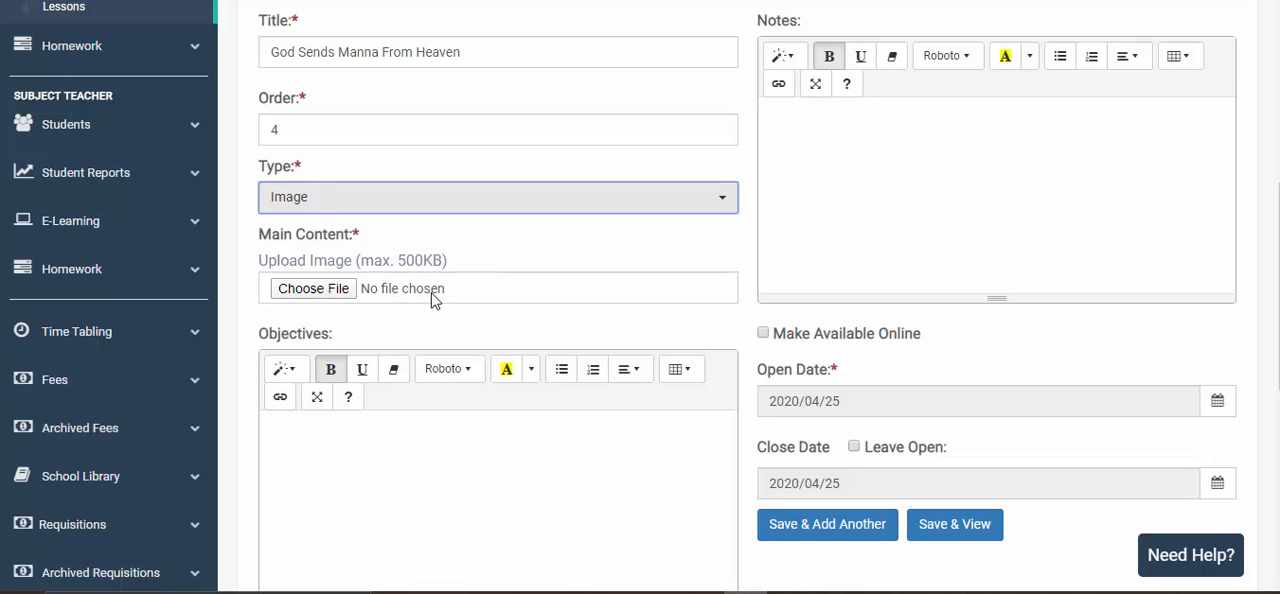
scroll(483, 394, down, 2)
click(391, 306)
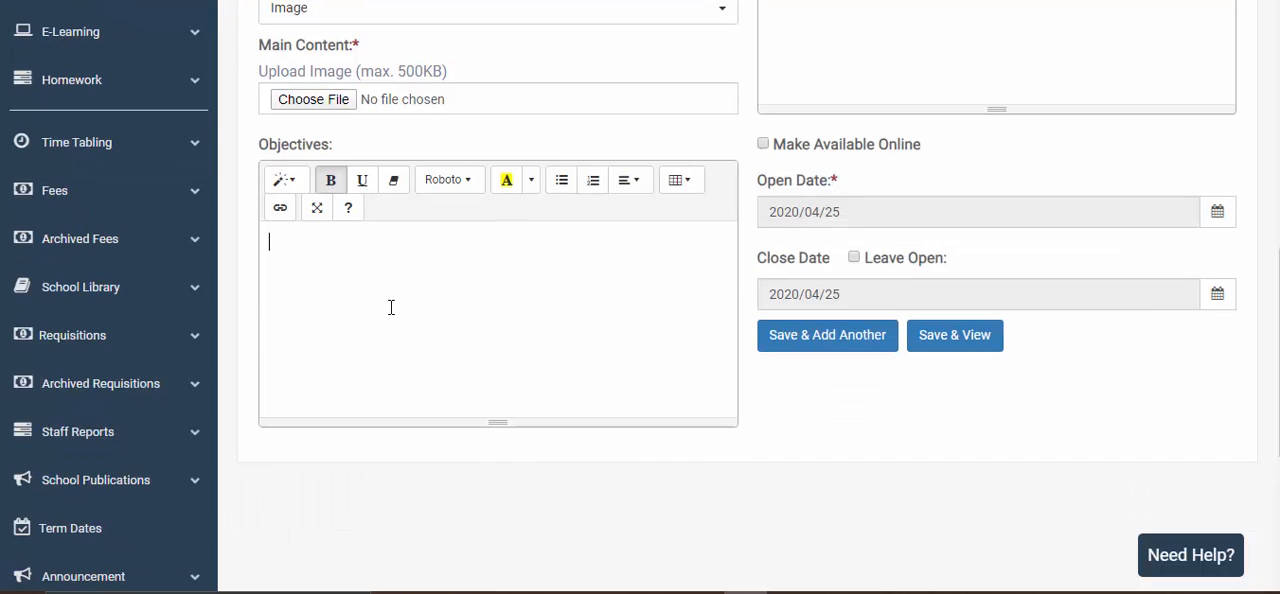
scroll(385, 275, up, 2)
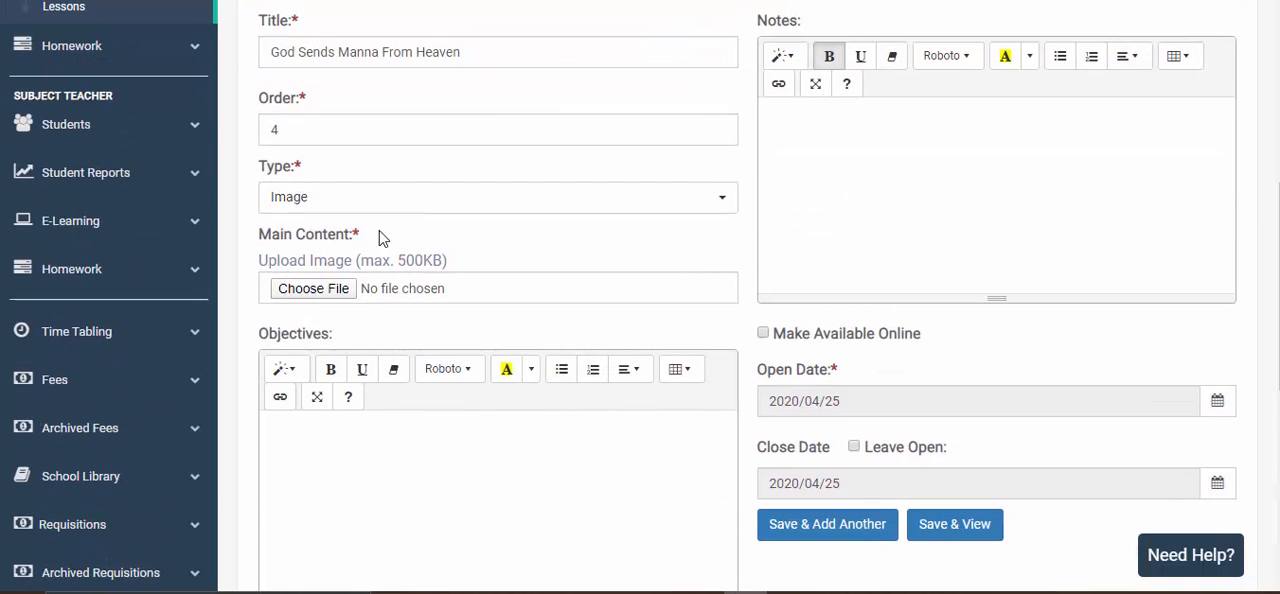
click(398, 203)
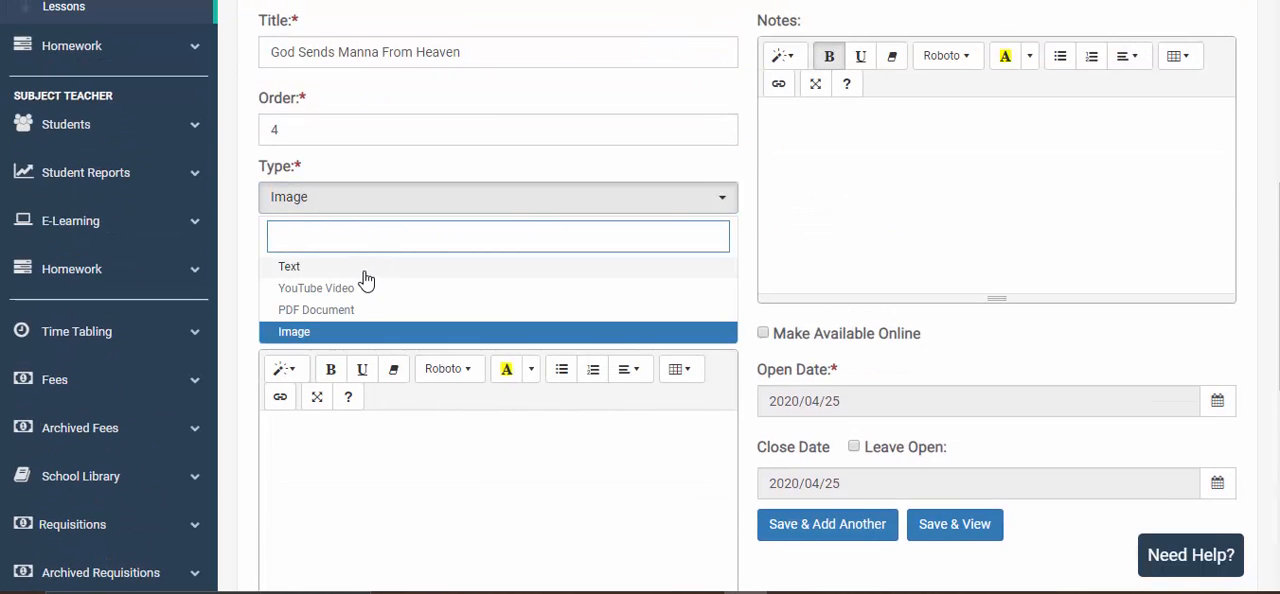
click(366, 268)
- Copy the three manna paragraphs, from "In the Hebrew Bible" to "Exodus 16:23–24 states", from the text file into the lesson's main content
click(393, 350)
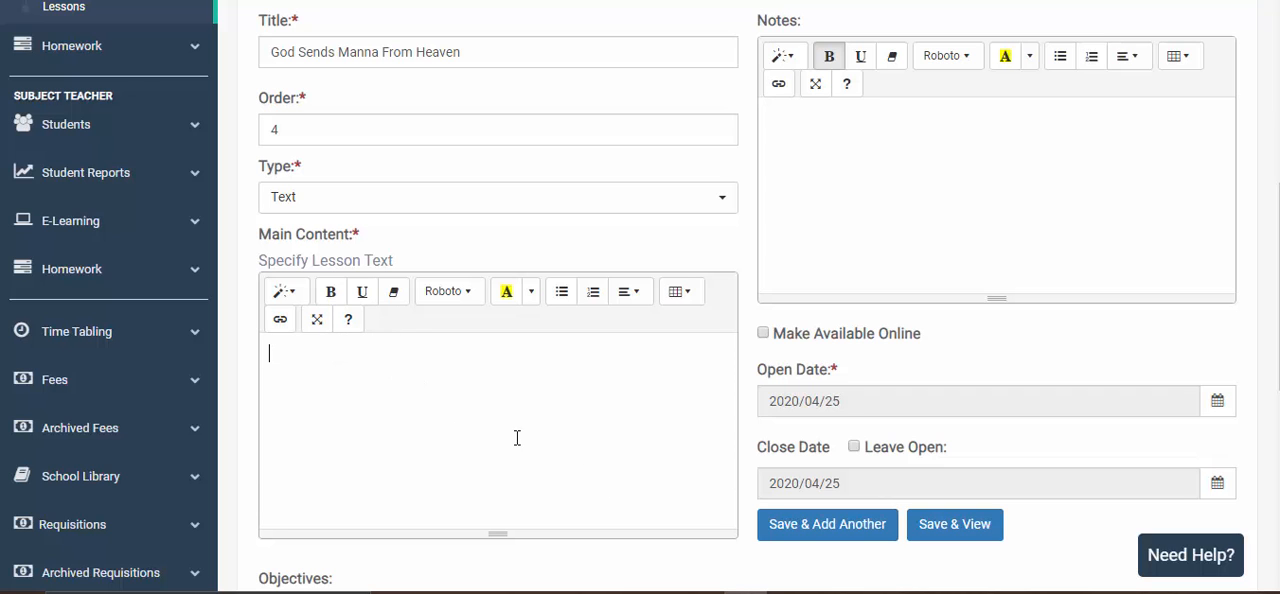
click(1090, 592)
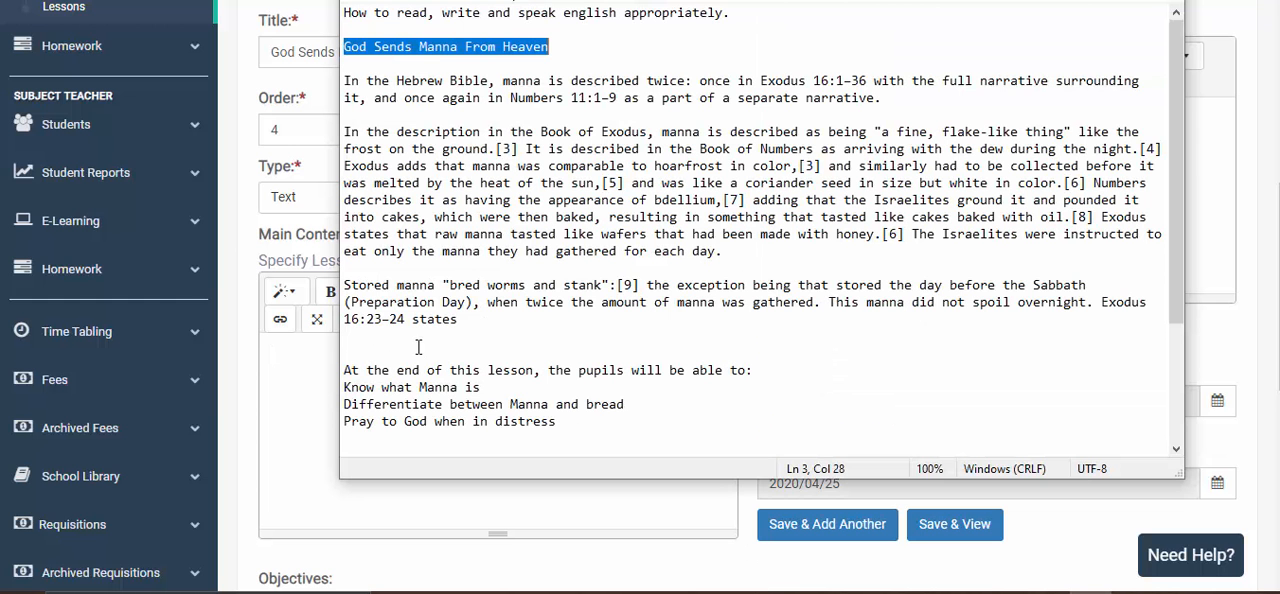
drag(344, 81, 537, 318)
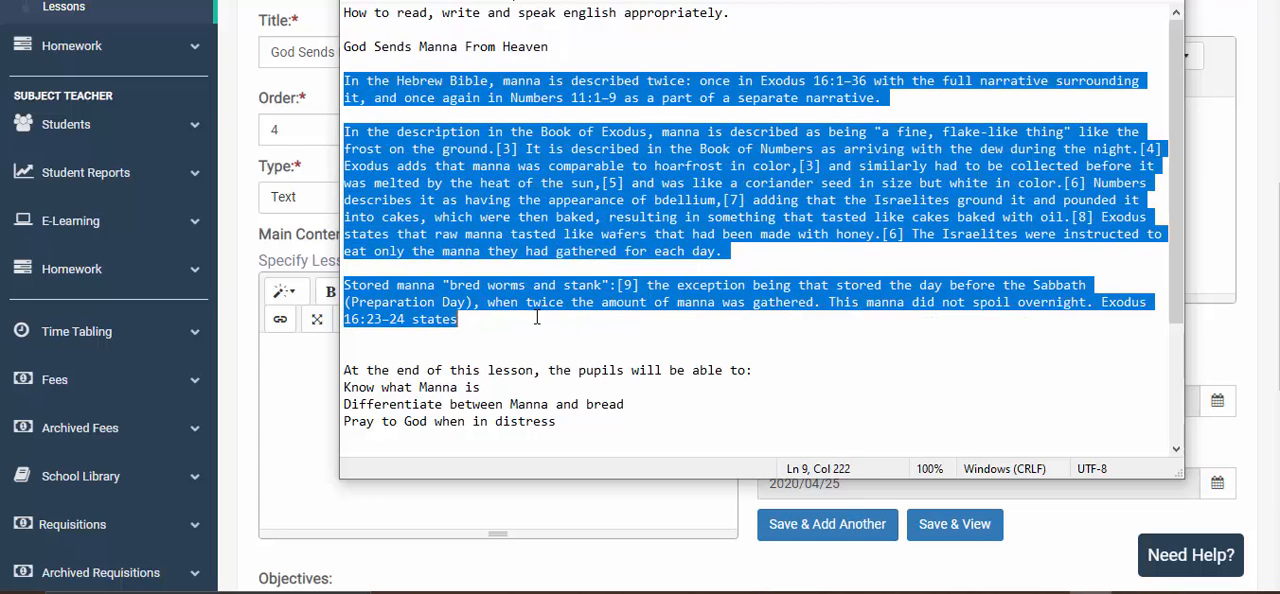
key(ctrl+c)
click(309, 400)
key(ctrl+v)
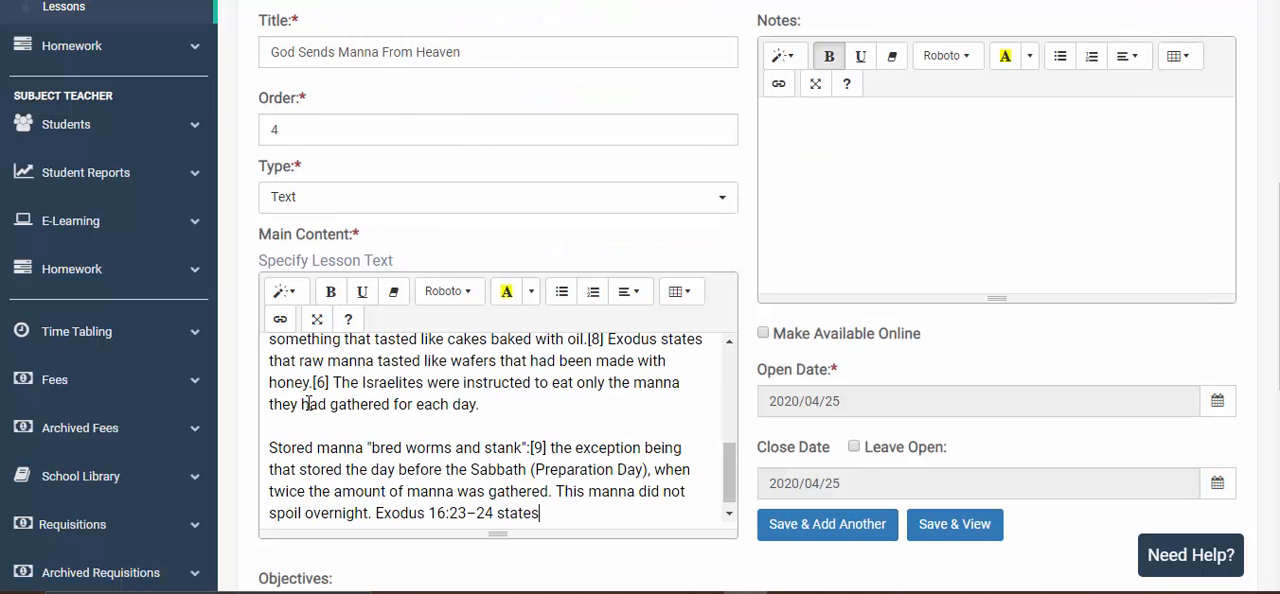
scroll(382, 397, down, 5)
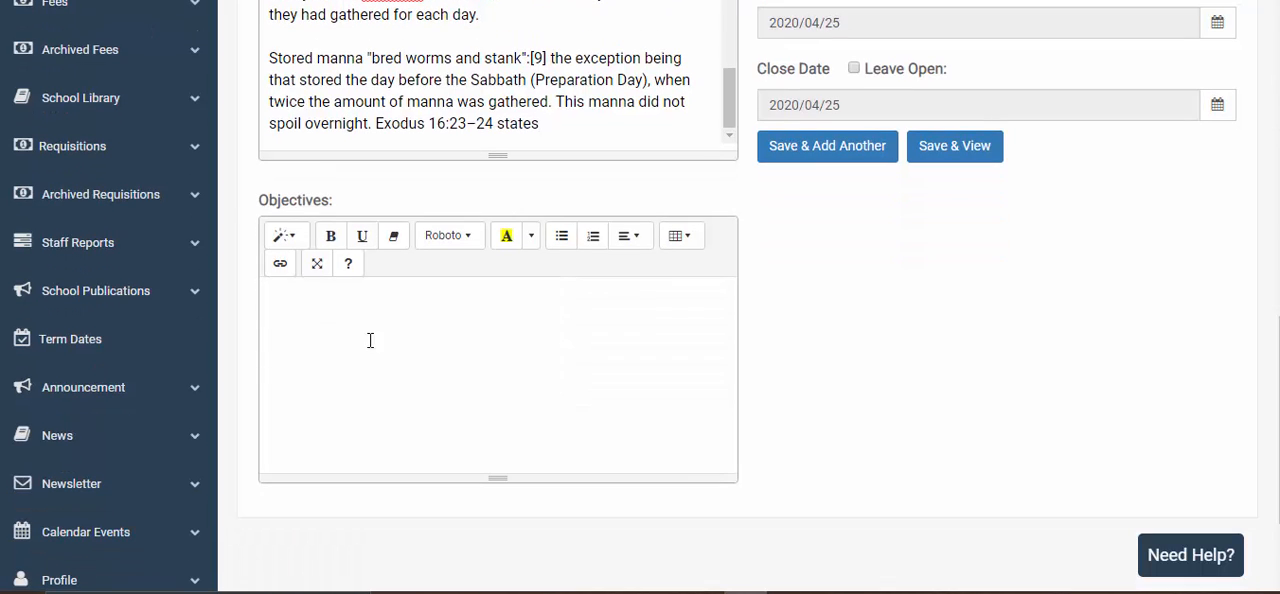
- Copy the lesson objectives, from "At the end of this lesson" to "Pray to God when in distress", from the text file into the lesson's Objectives
click(354, 318)
click(1090, 592)
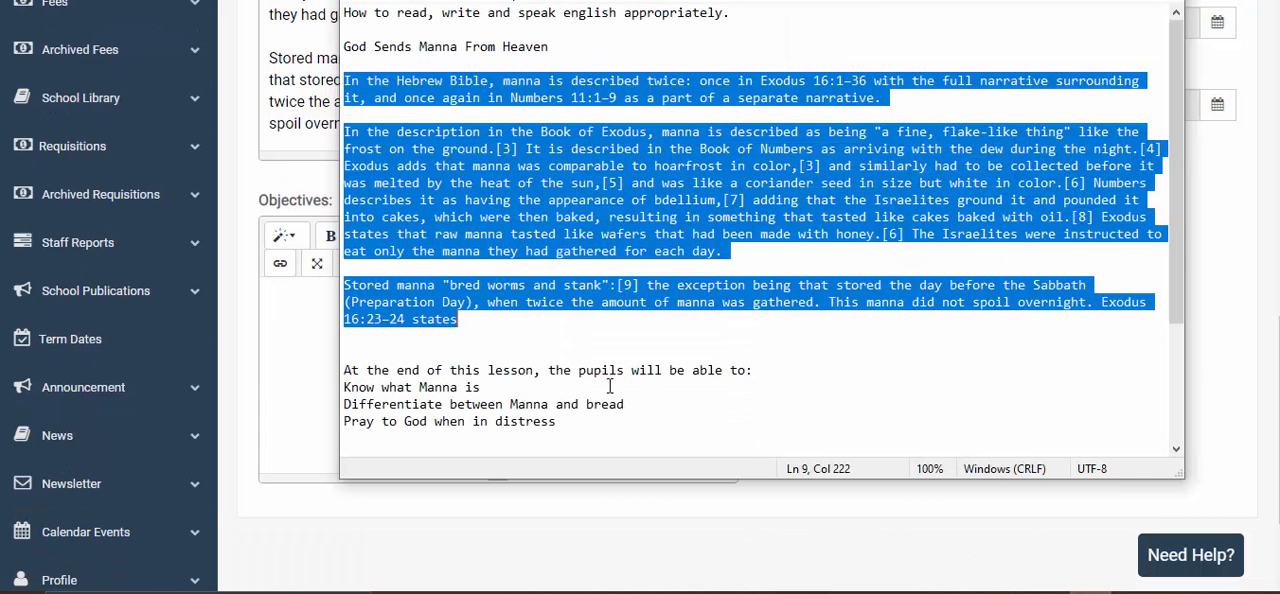
scroll(374, 378, down, 2)
drag(344, 268, 608, 354)
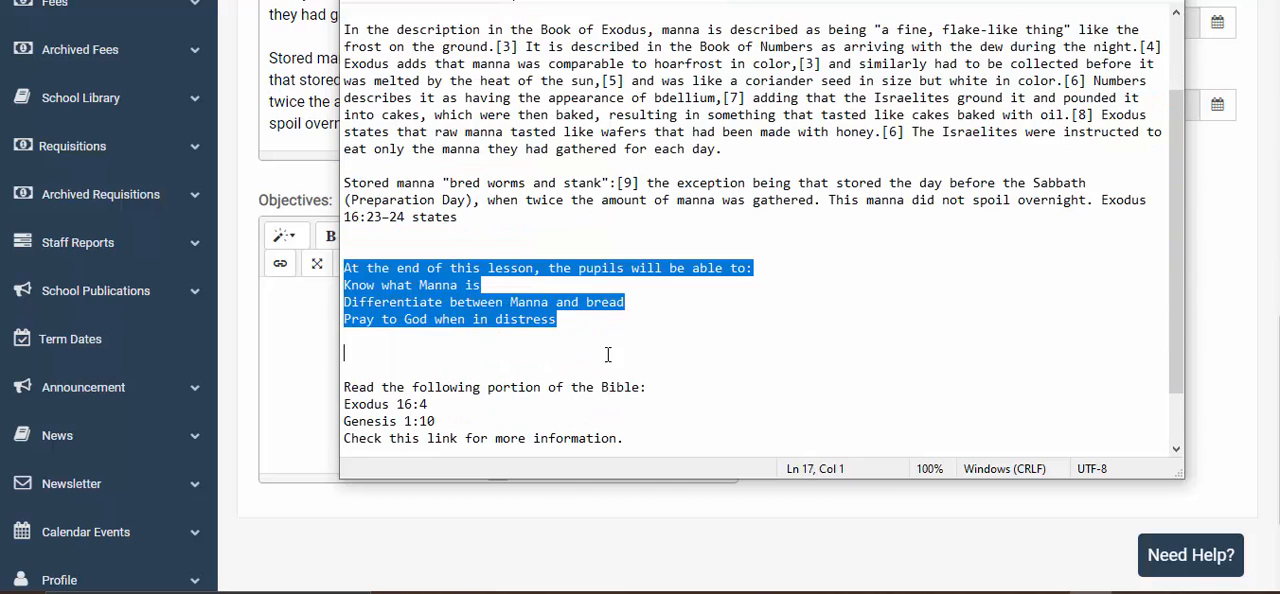
key(ctrl+c)
click(300, 375)
key(ctrl+v)
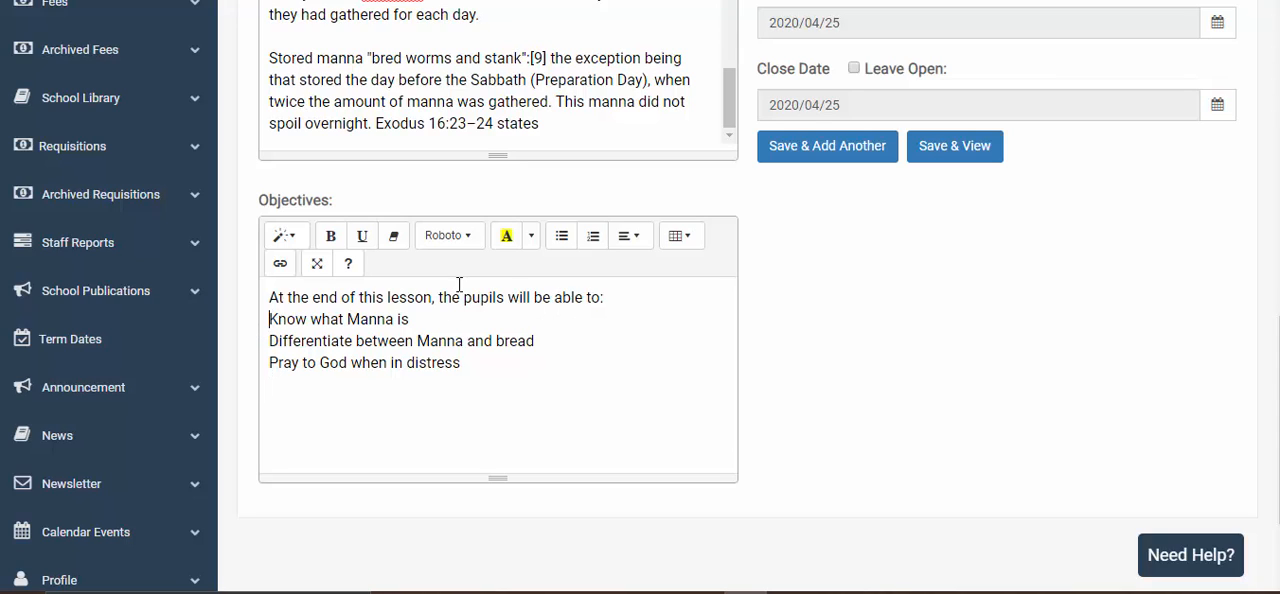
- Format the three objectives below the introductory line, from "Know what Manna is" to "Pray to God when in distress", as a bulleted list
click(561, 235)
click(271, 350)
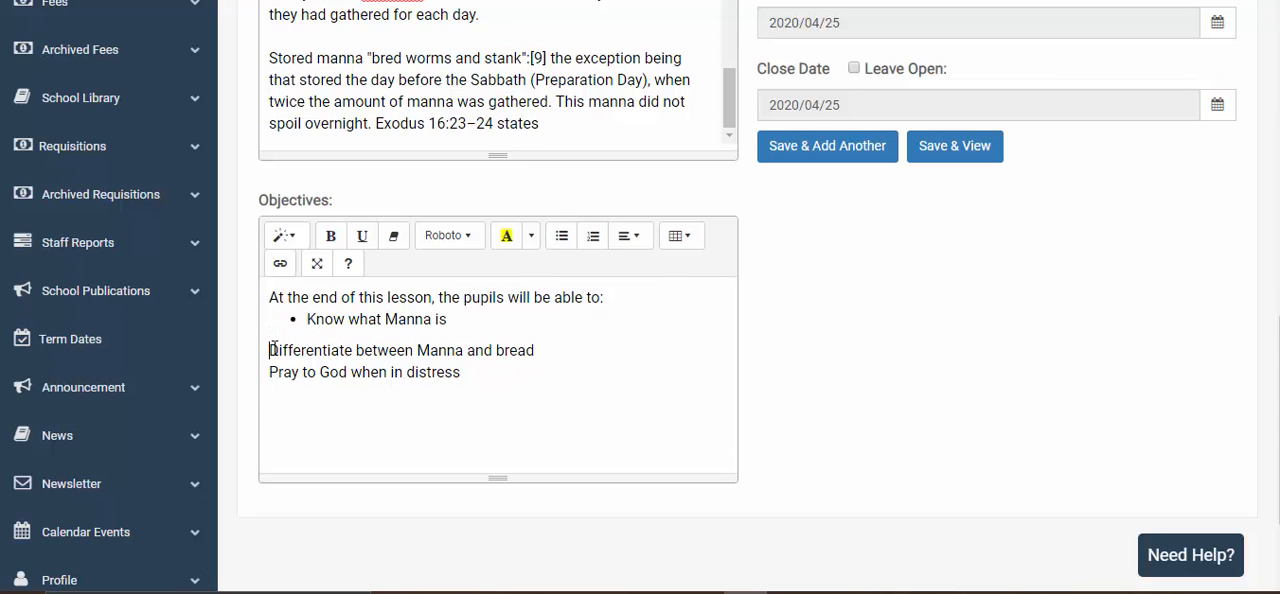
click(561, 235)
click(270, 370)
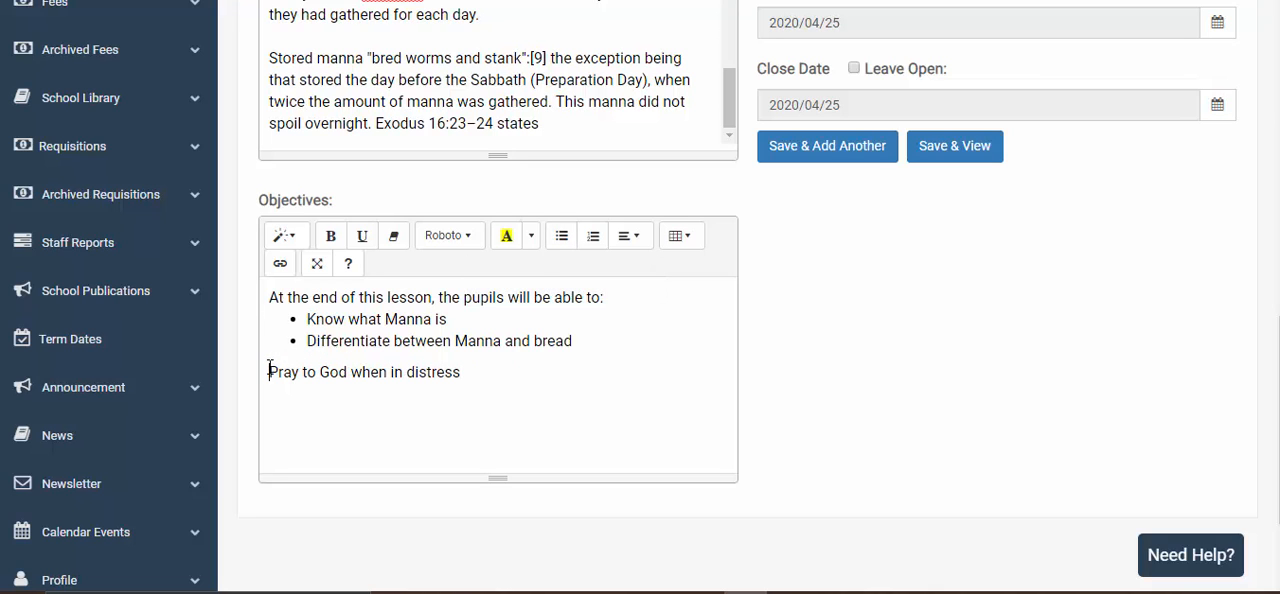
click(561, 235)
- Copy the closing instructions, from "Read the following portion of the Bible" to "Feel free to ask your questions", from the text file into the lesson's Notes
scroll(918, 310, up, 1)
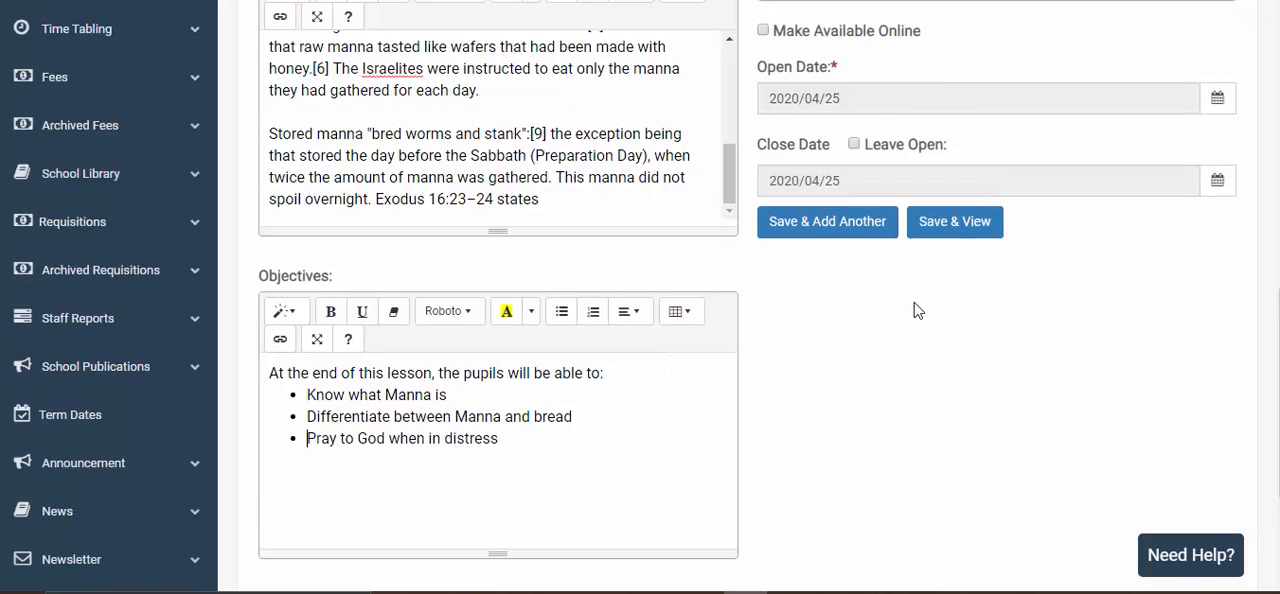
scroll(918, 310, up, 5)
click(845, 357)
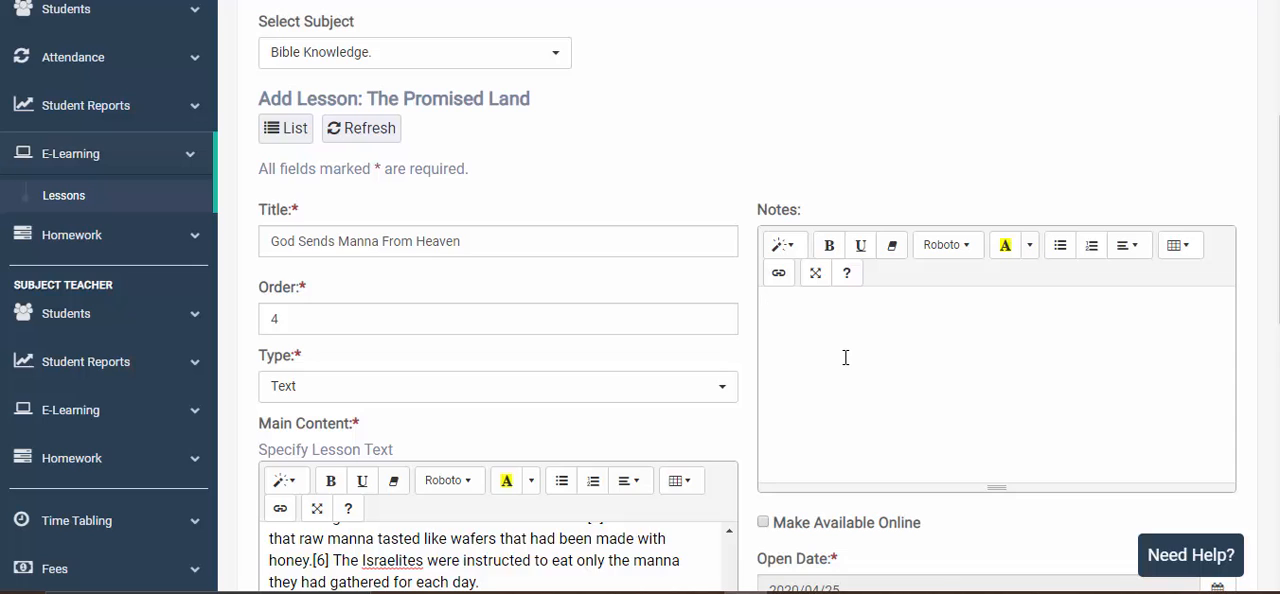
scroll(845, 357, down, 2)
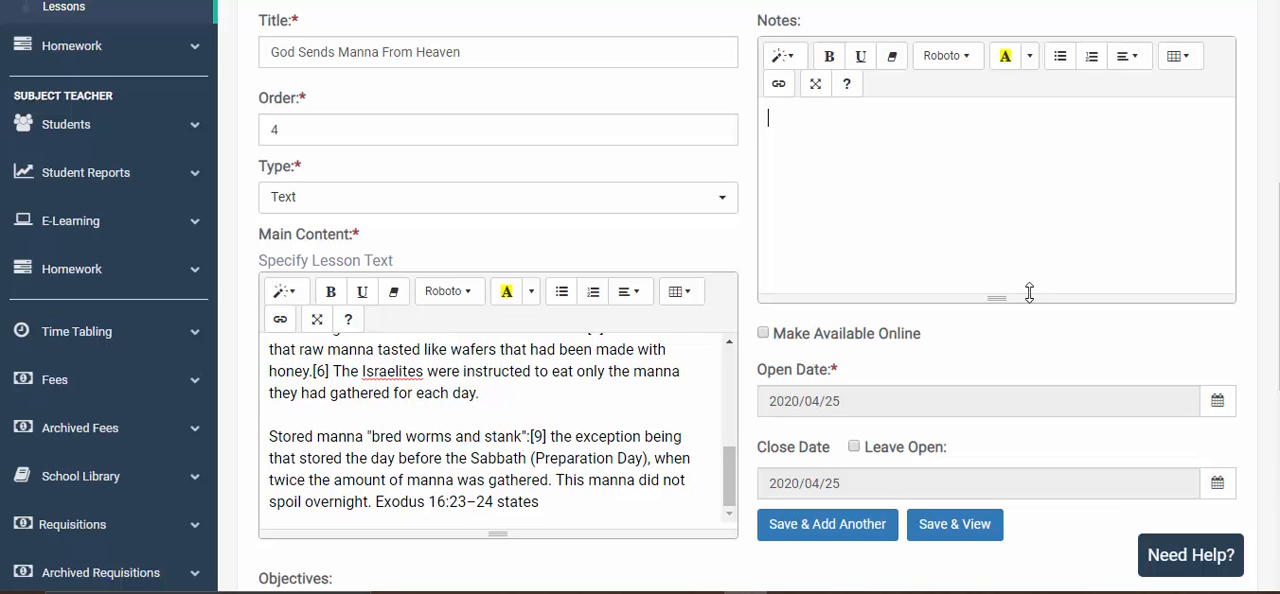
click(1090, 592)
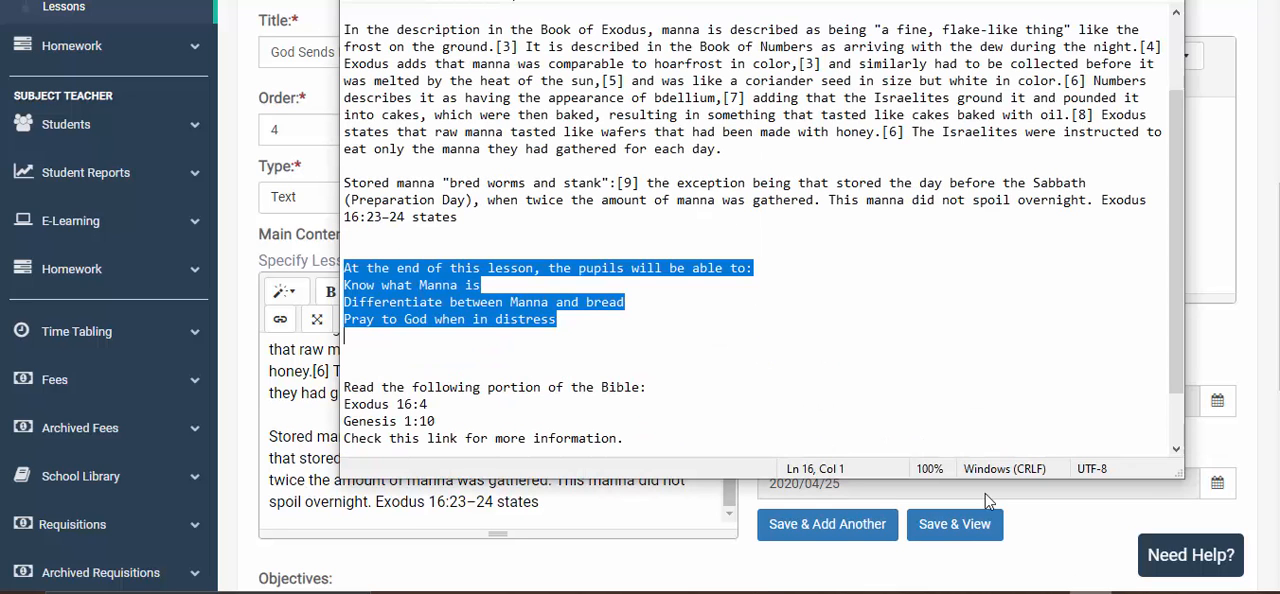
scroll(450, 352, down, 2)
click(350, 320)
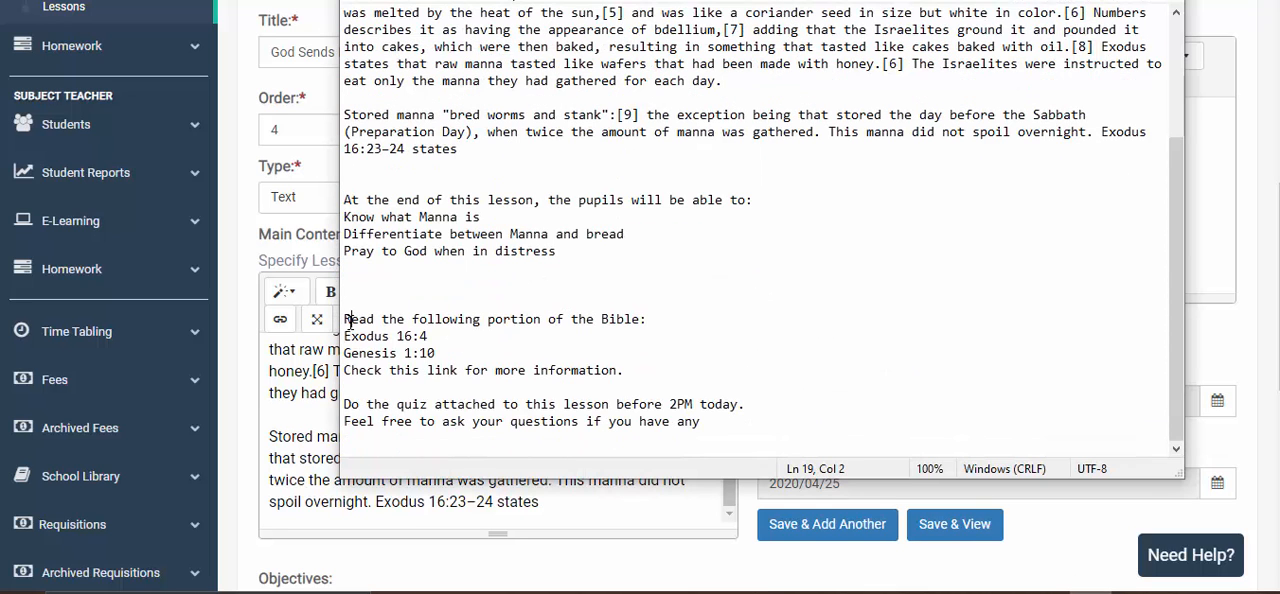
drag(346, 320, 771, 420)
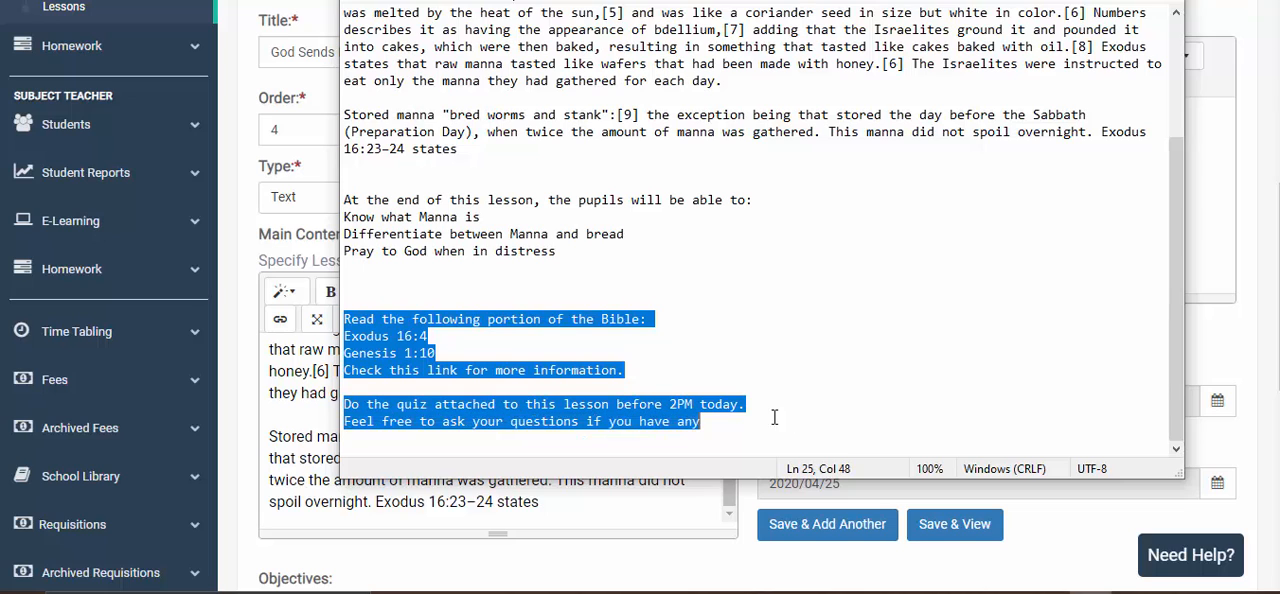
key(ctrl+c)
click(322, 165)
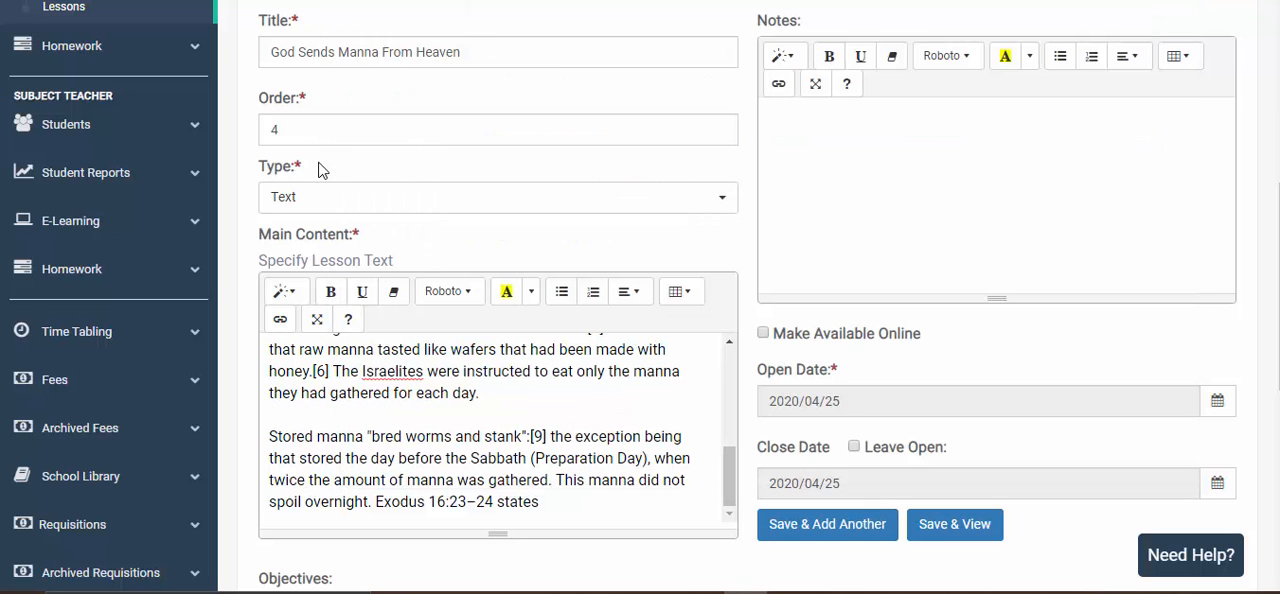
click(1013, 150)
key(ctrl+v)
scroll(992, 265, down, 3)
scroll(986, 266, up, 3)
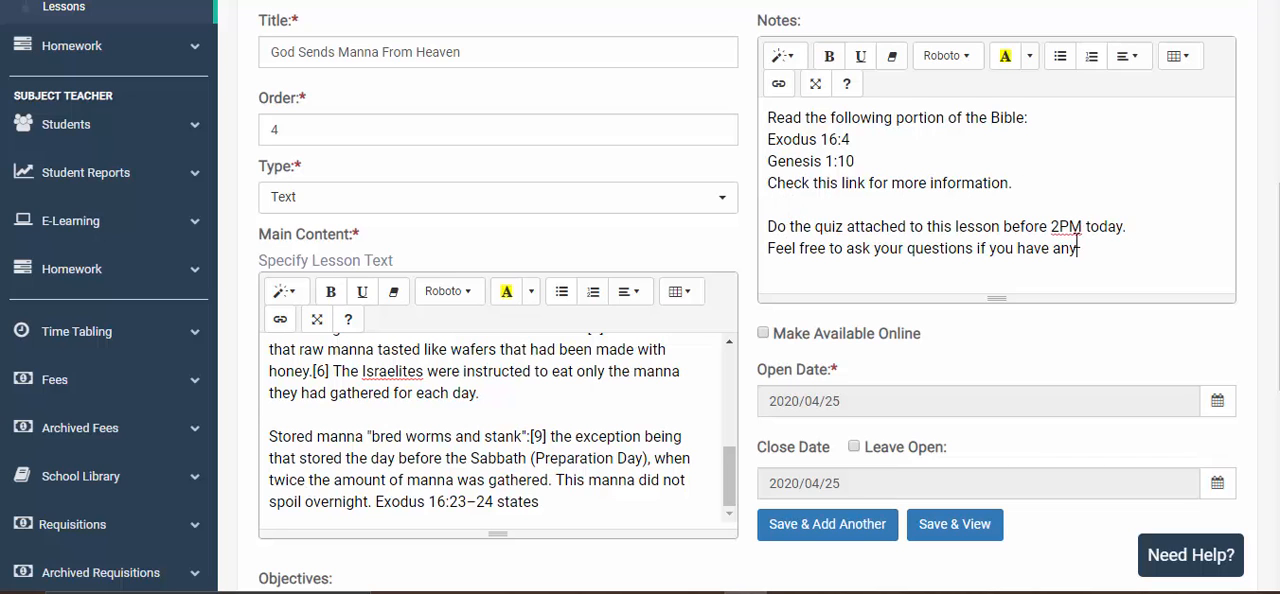
- Make the lesson available online, check the open date calendar, and leave the lesson open without a close date
scroll(792, 263, down, 2)
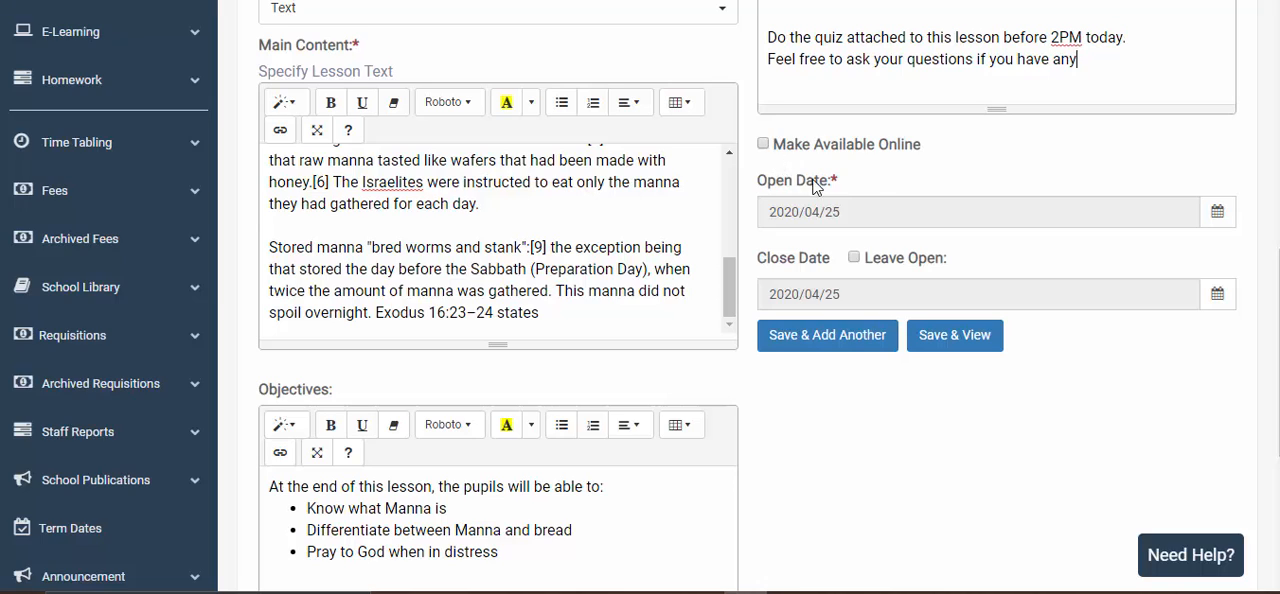
scroll(782, 175, up, 2)
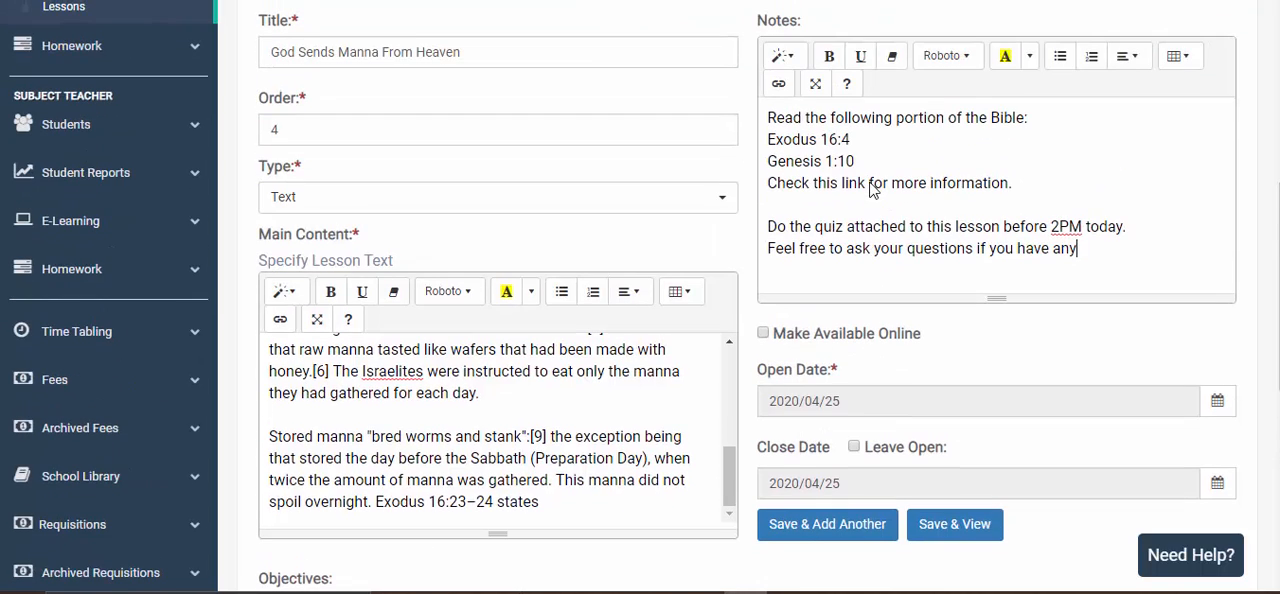
click(764, 336)
scroll(900, 332, down, 2)
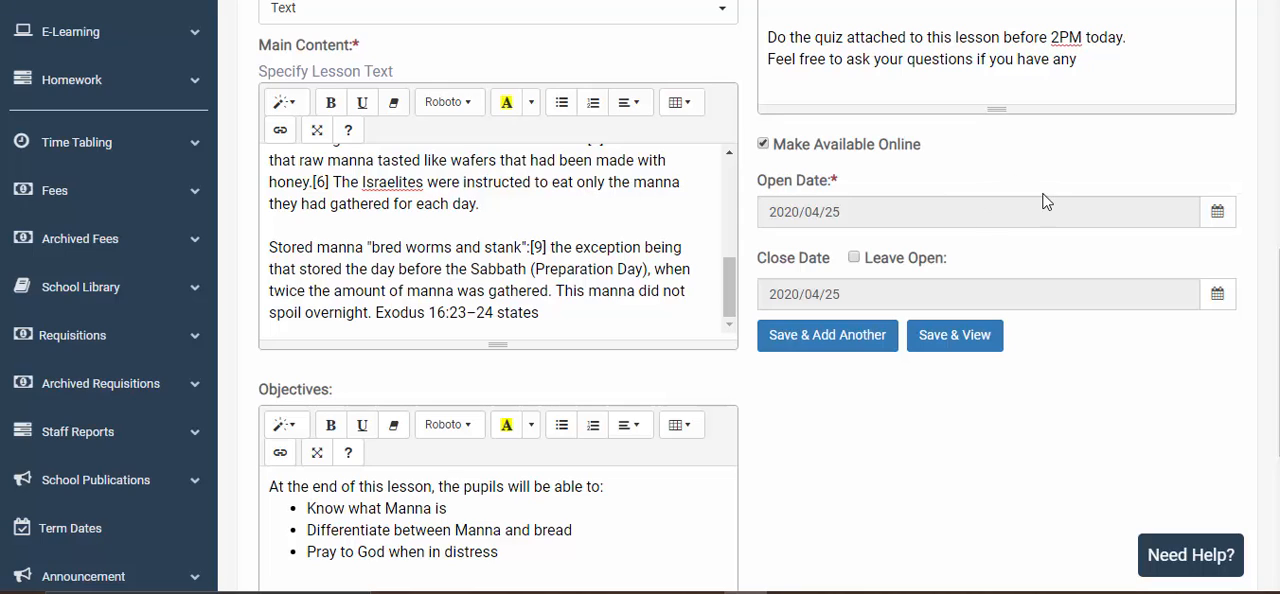
click(977, 211)
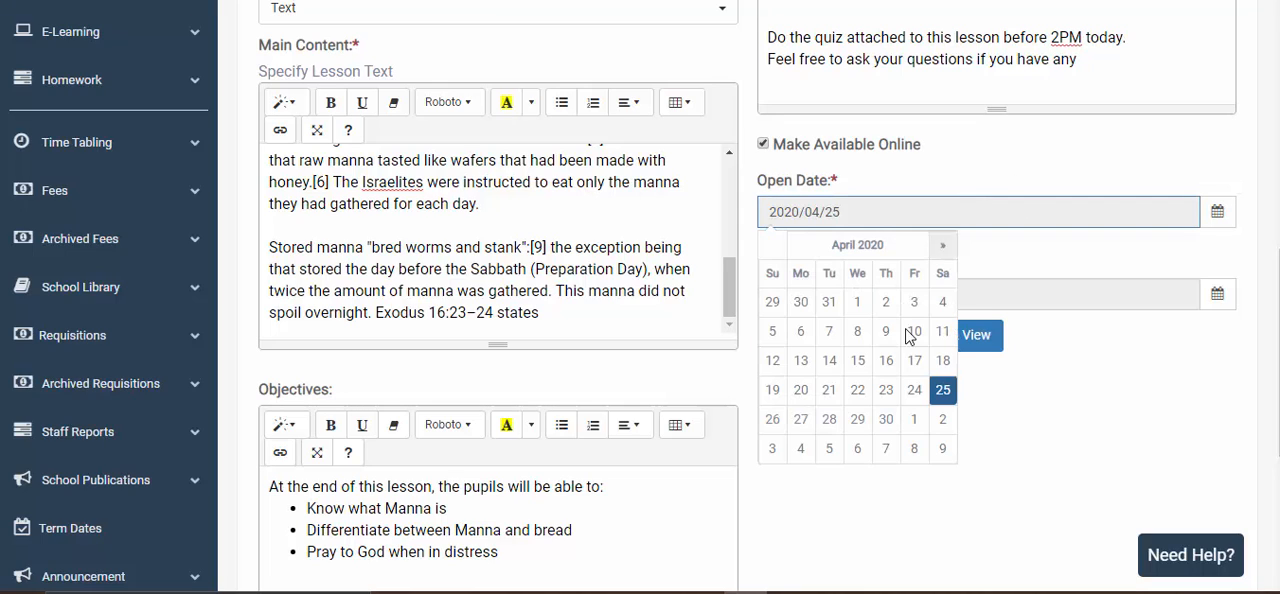
click(960, 245)
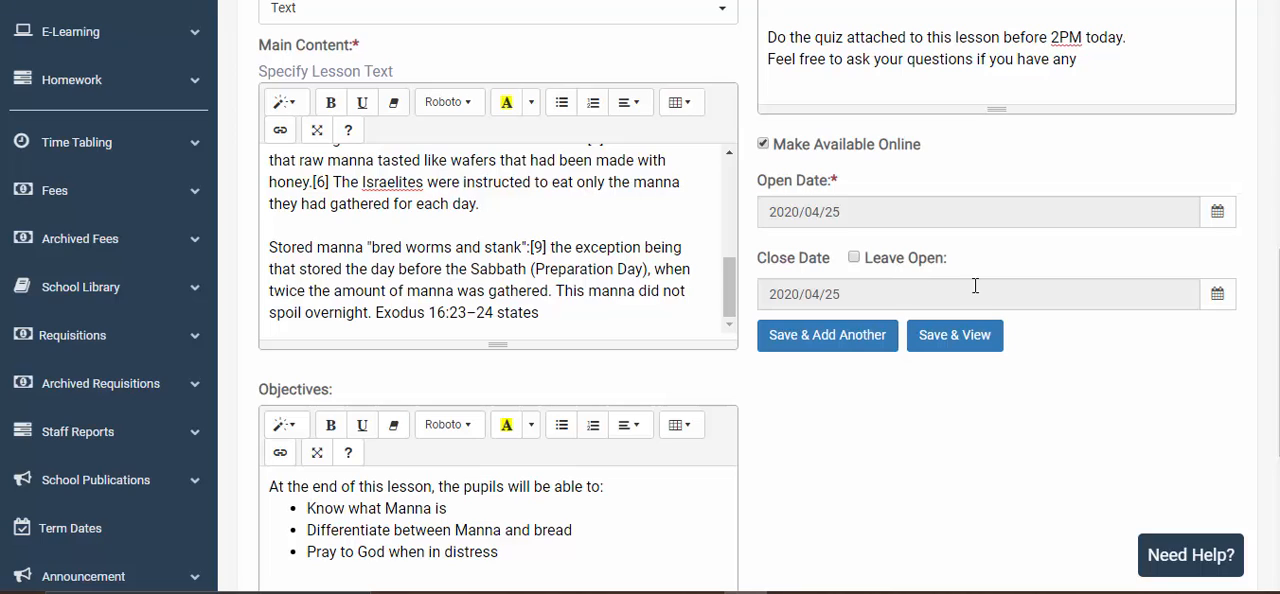
click(855, 258)
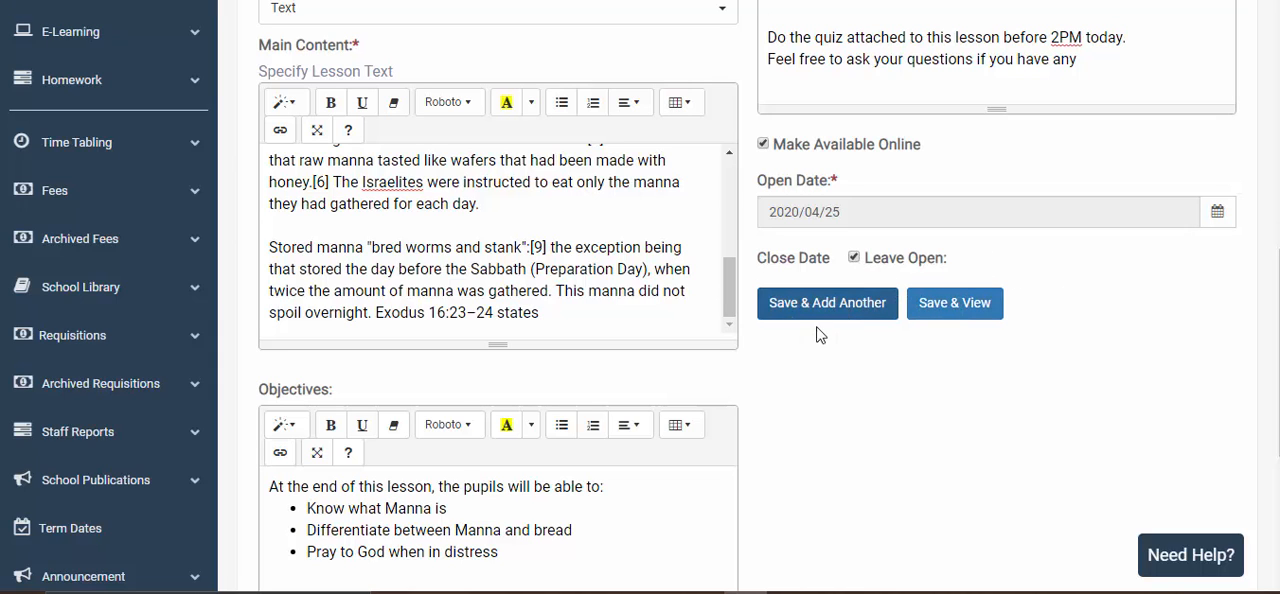
- Save the completed manna lesson and open it for viewing
scroll(897, 346, up, 2)
scroll(893, 336, down, 2)
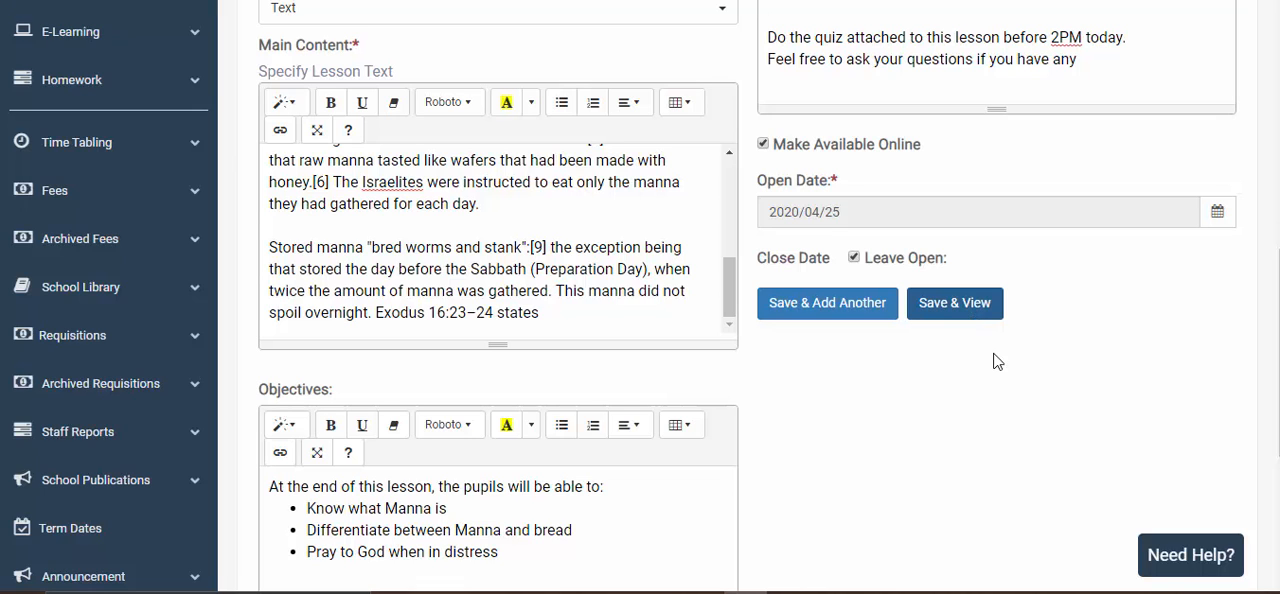
scroll(975, 360, up, 1)
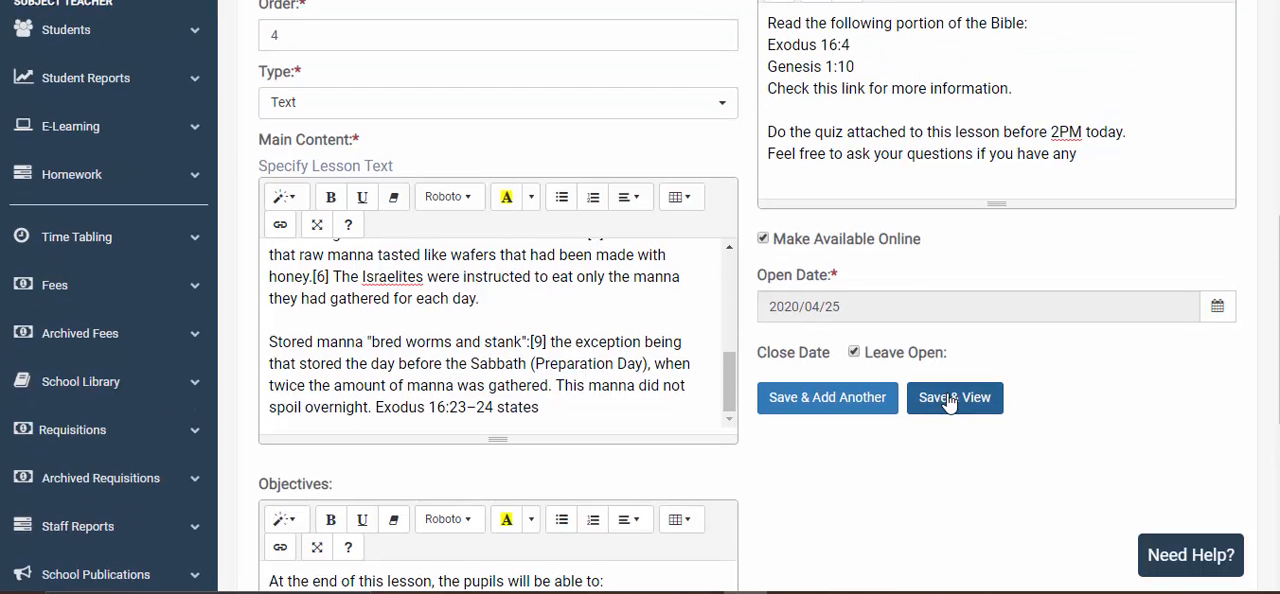
click(952, 399)
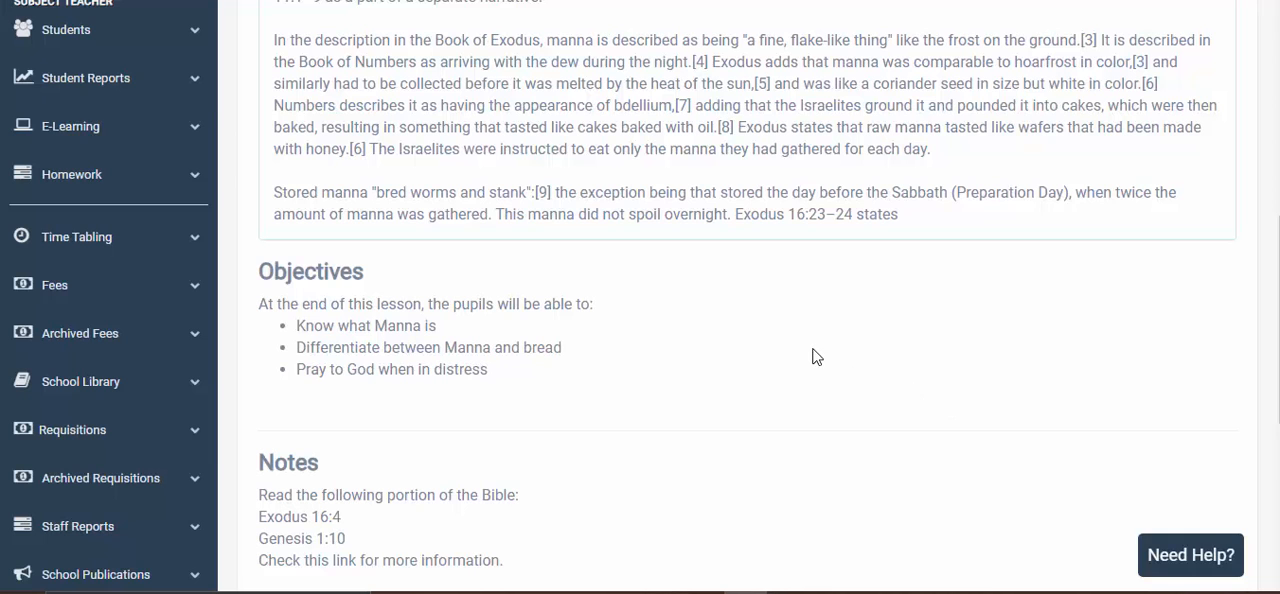
- Examine the saved lesson's title, main content, objectives and notes
scroll(817, 357, up, 4)
scroll(790, 345, down, 2)
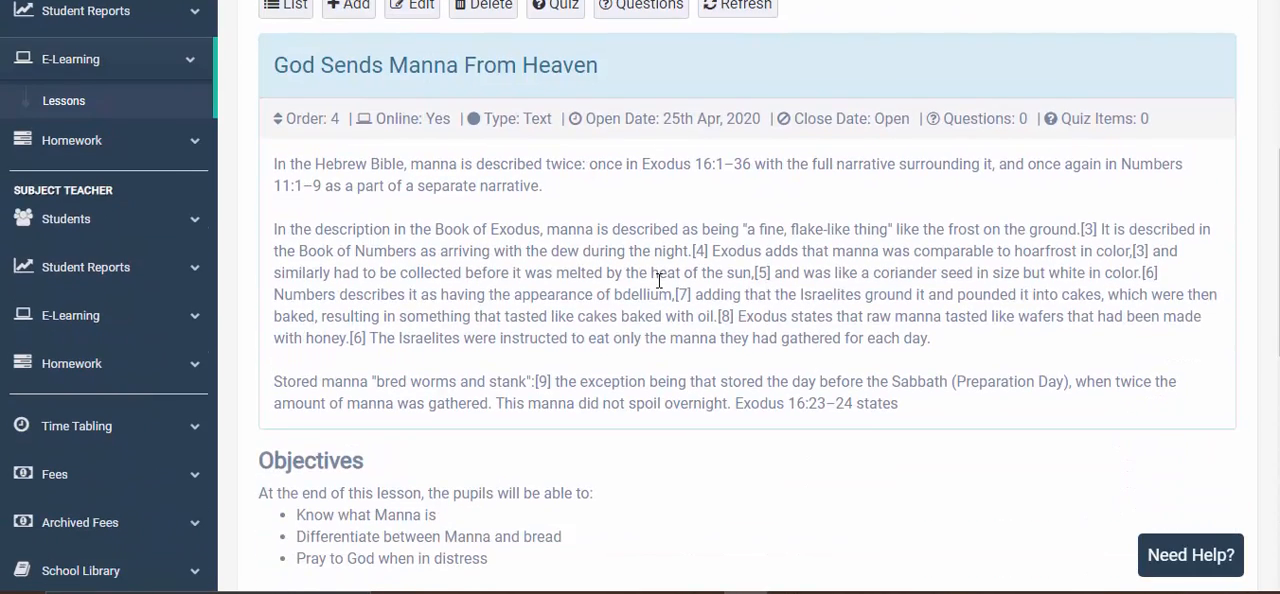
scroll(640, 280, down, 1)
scroll(343, 143, up, 2)
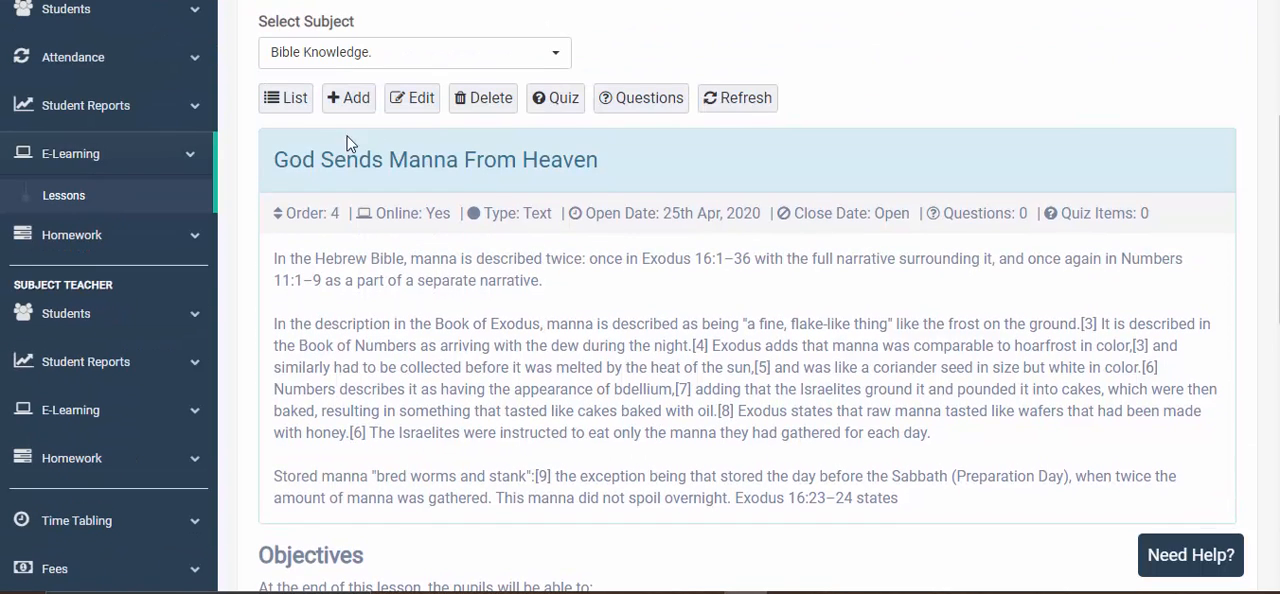
drag(272, 170, 669, 163)
click(560, 316)
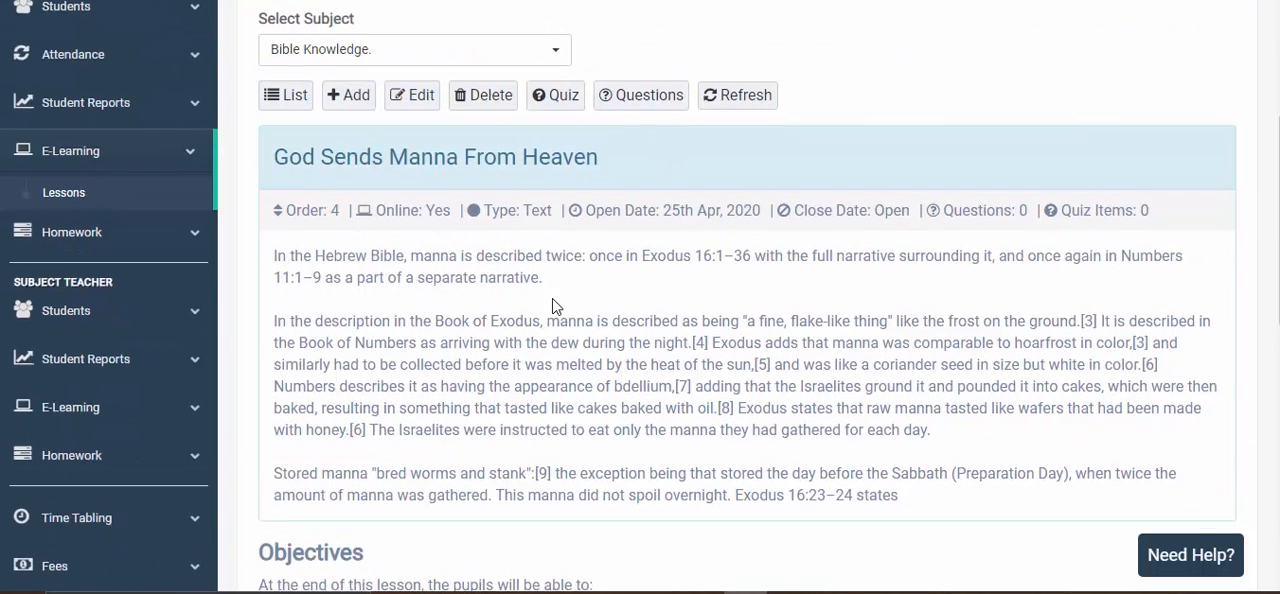
scroll(487, 258, down, 2)
drag(437, 121, 664, 225)
click(722, 251)
scroll(724, 252, down, 2)
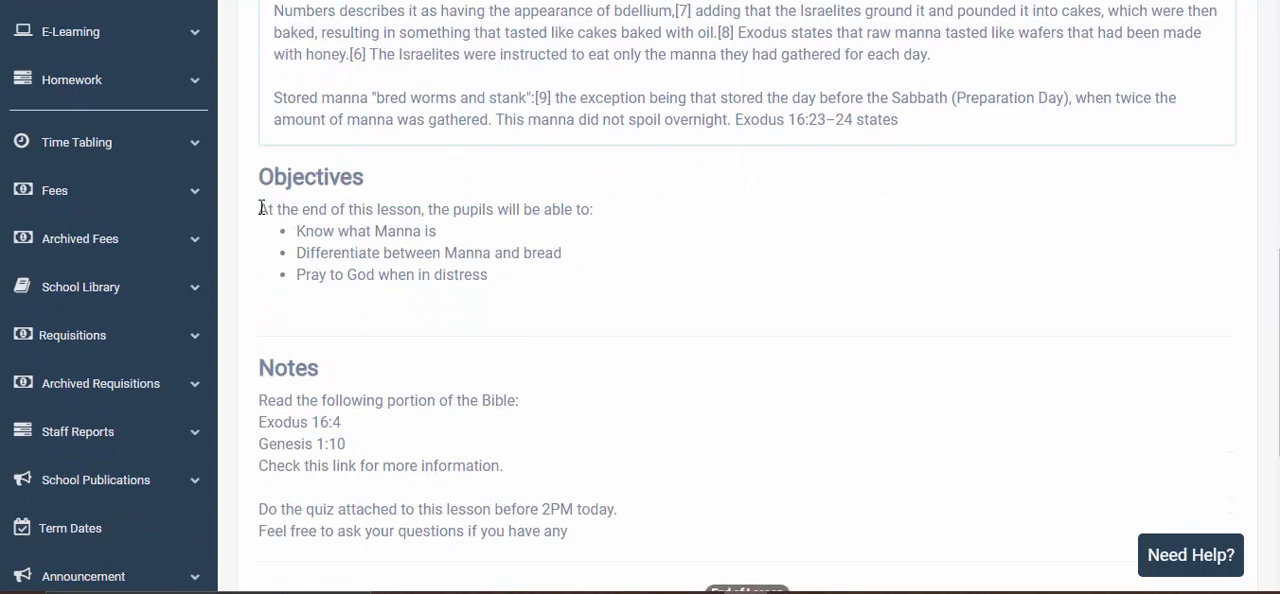
drag(261, 208, 594, 277)
click(674, 274)
scroll(310, 300, down, 2)
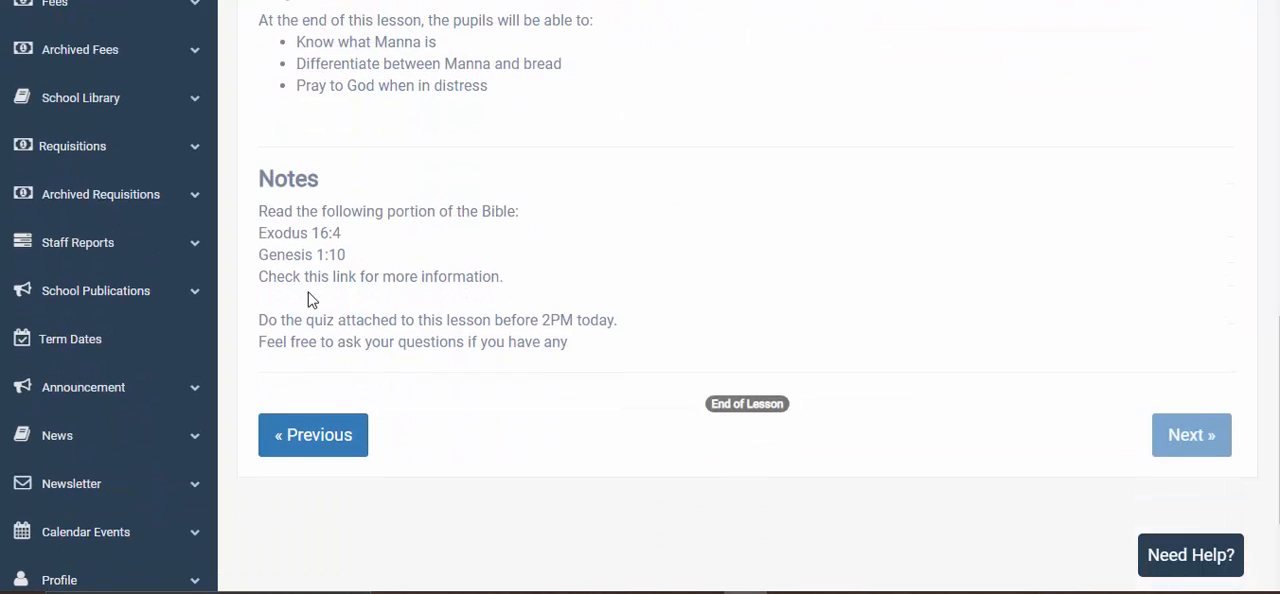
drag(260, 212, 666, 366)
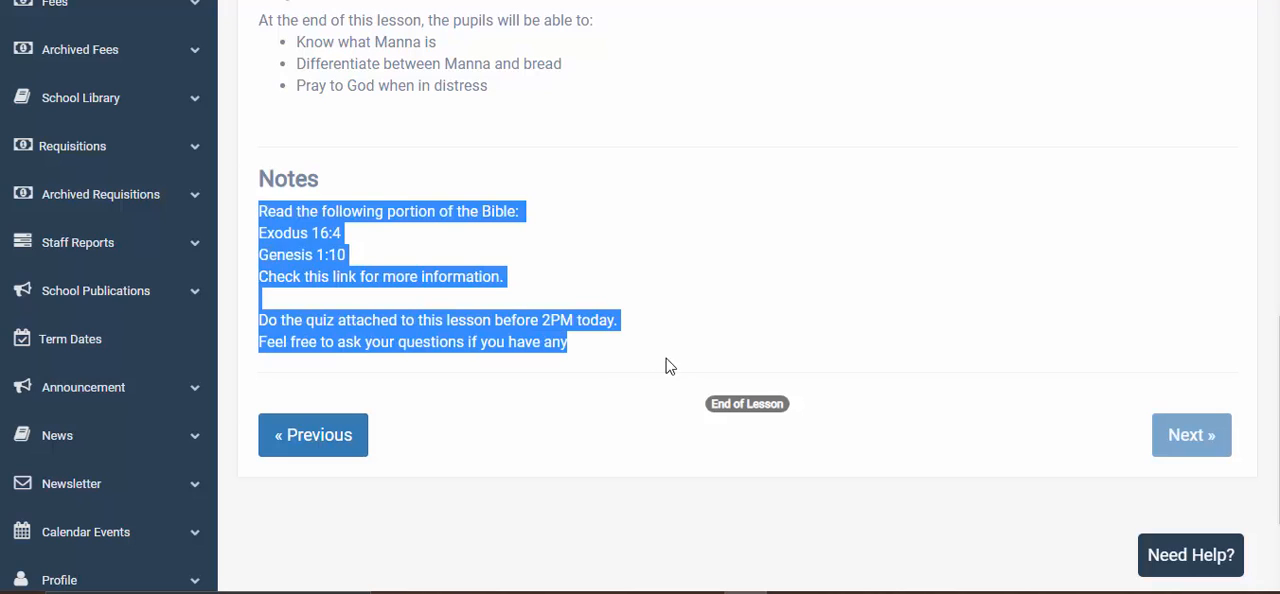
click(563, 298)
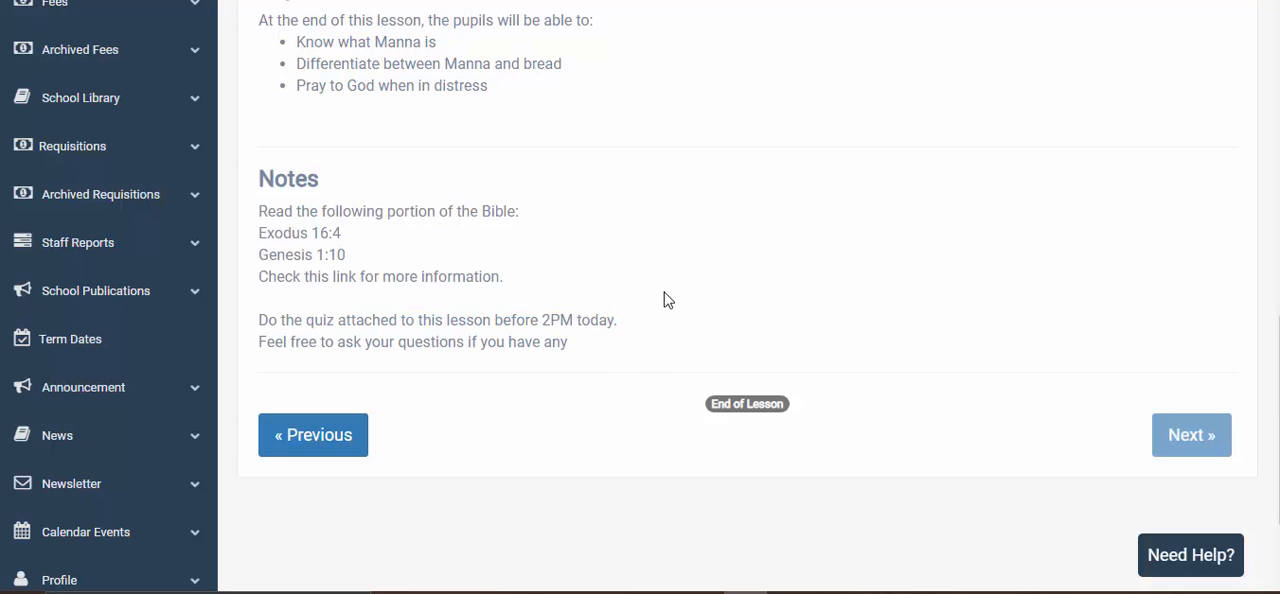
- Reorder The Promised Land's lessons to God Sends Manna From Heaven, The Children Of Israel Sin Against God, Water From A Rock, The Fall Of Jericho, and save
scroll(668, 300, up, 6)
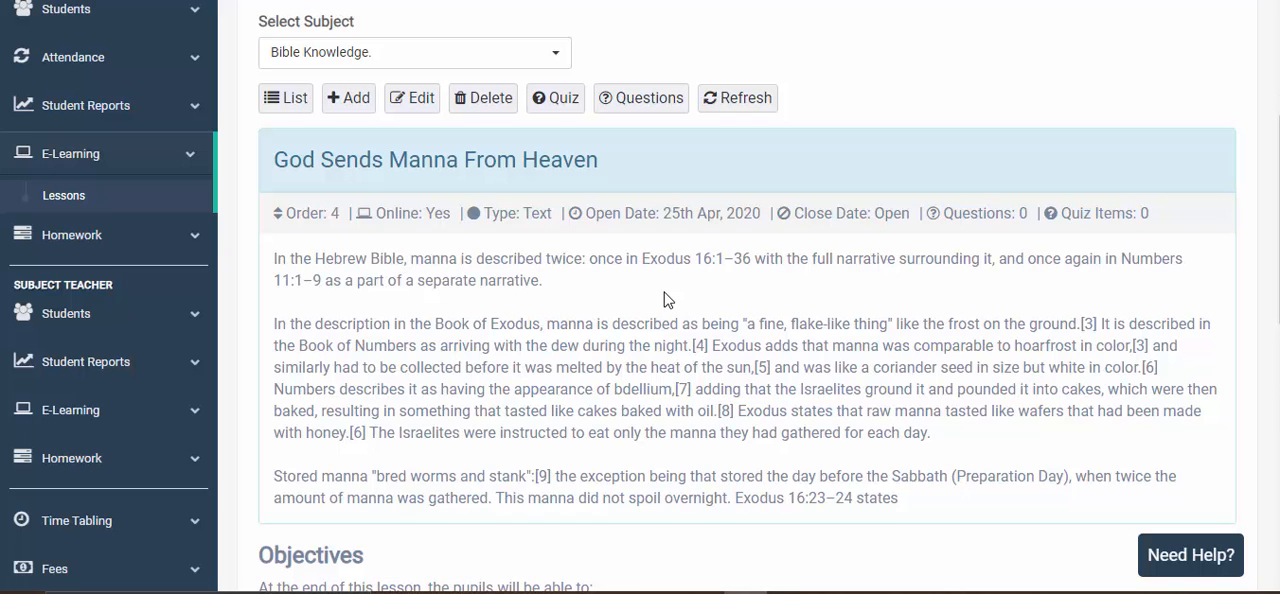
click(291, 104)
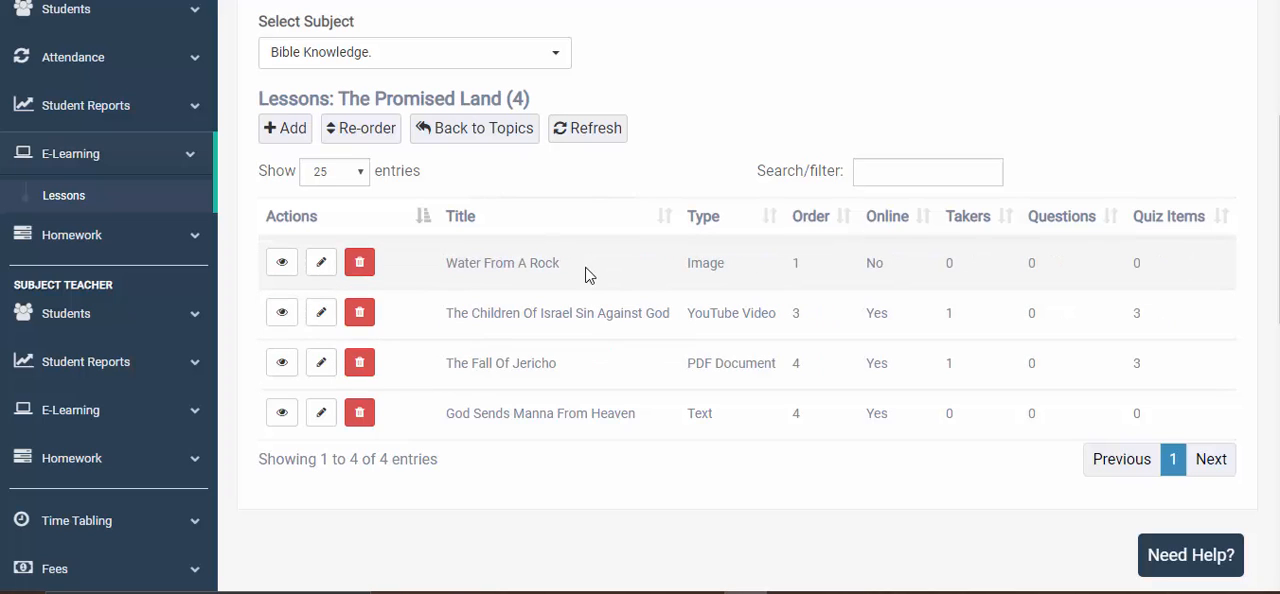
click(358, 132)
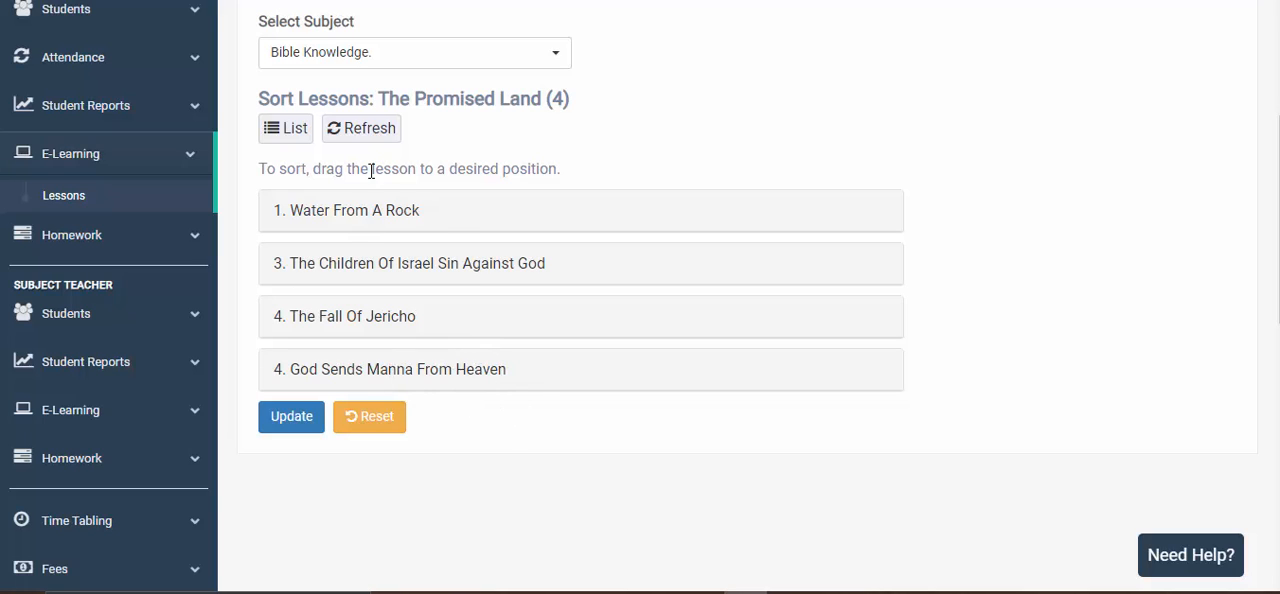
drag(440, 370, 440, 202)
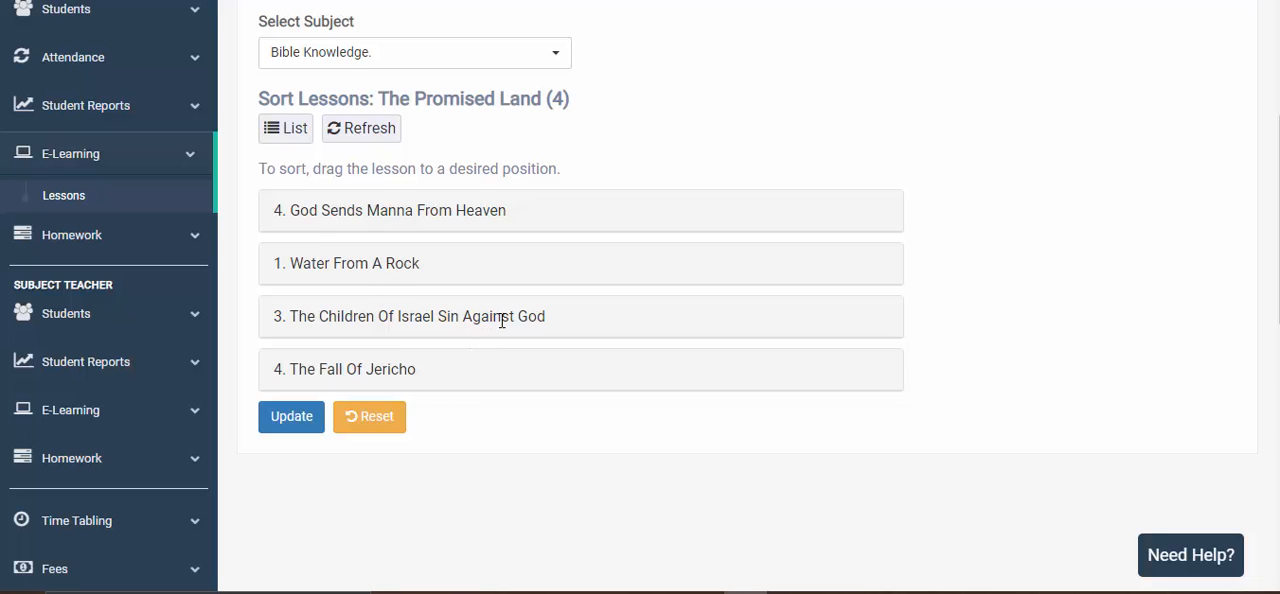
drag(502, 319, 503, 257)
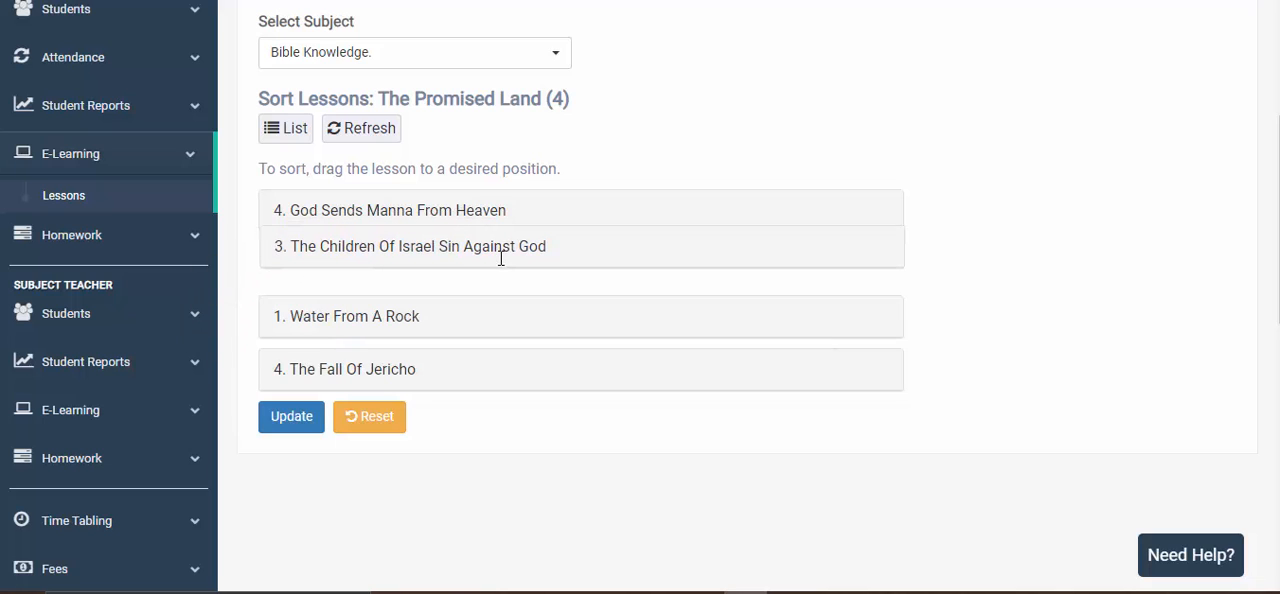
click(306, 421)
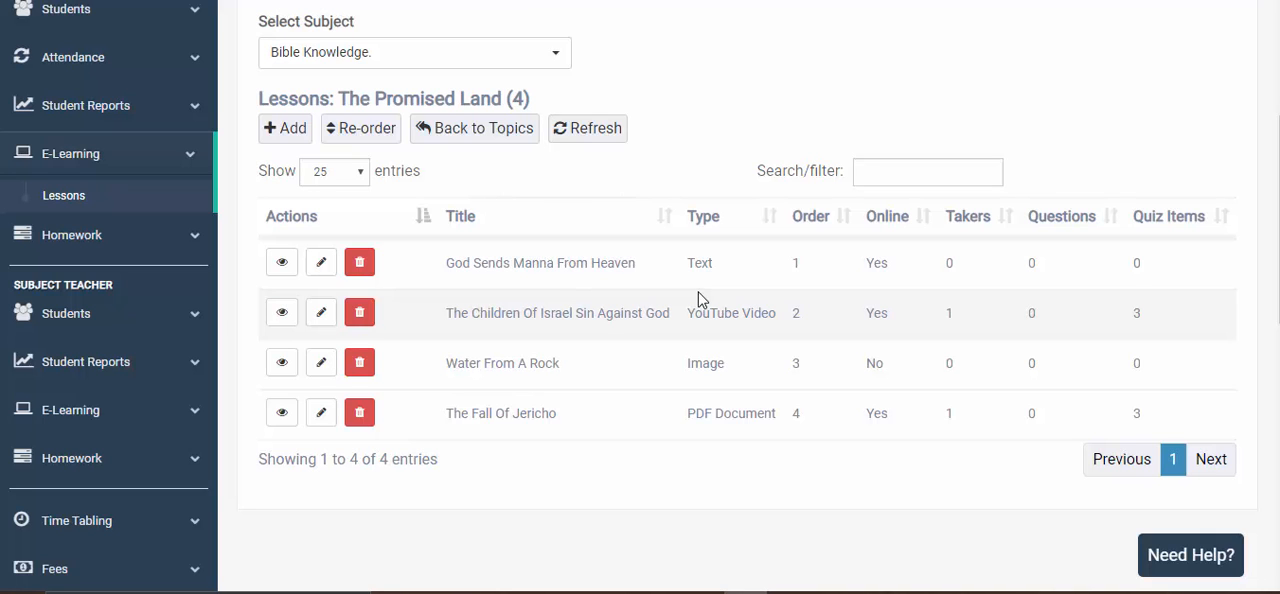
- Switch to the student account, look over the profile on its dashboard, and open the Grade R E-Learning lessons
scroll(657, 257, up, 2)
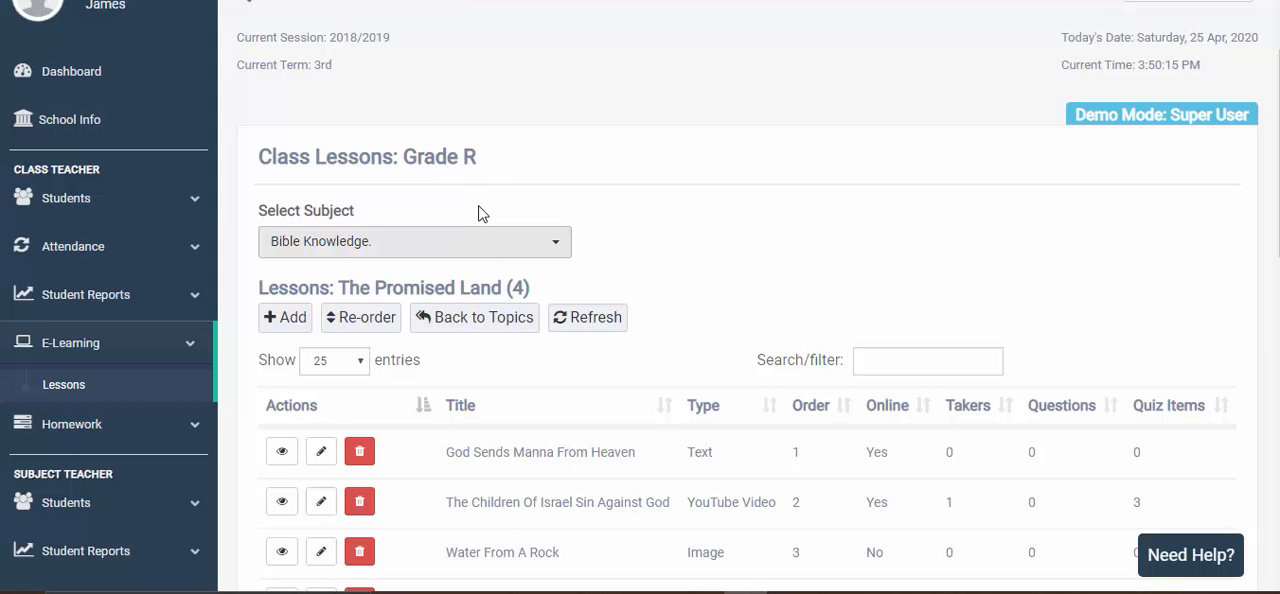
scroll(788, 321, down, 1)
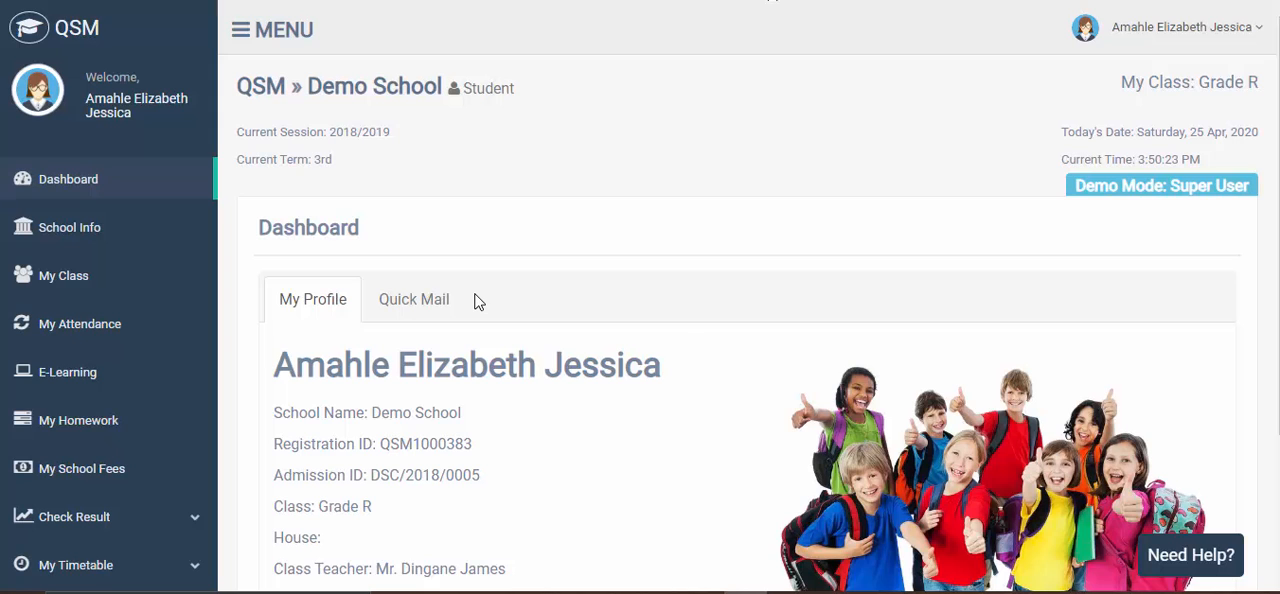
scroll(477, 302, down, 2)
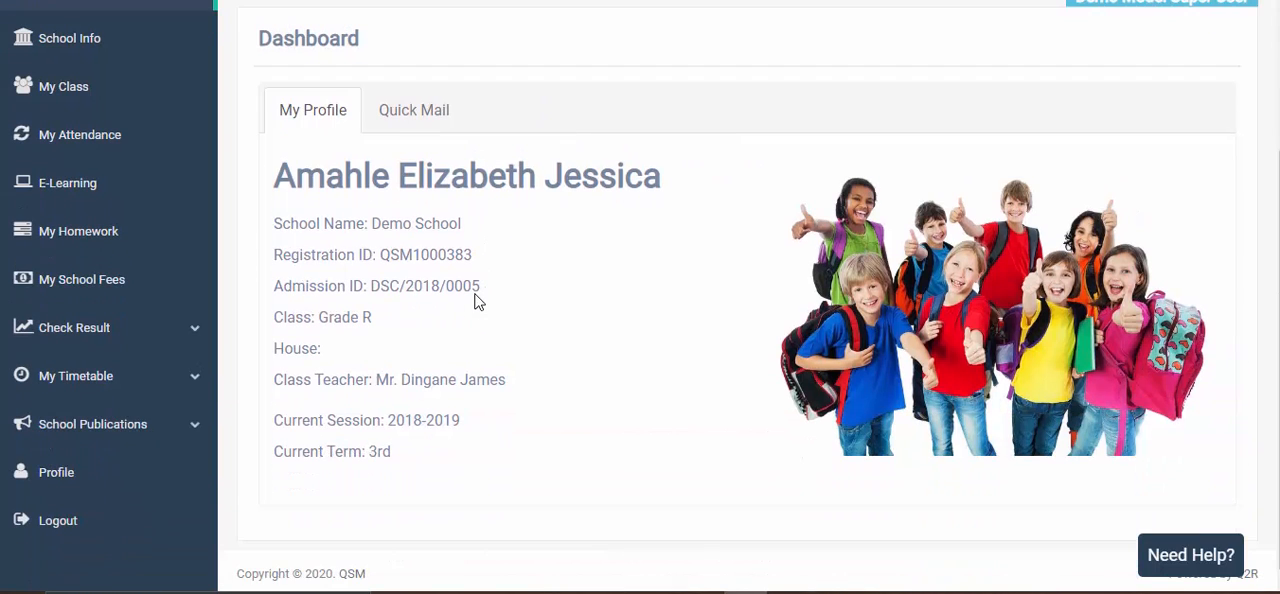
scroll(477, 302, up, 2)
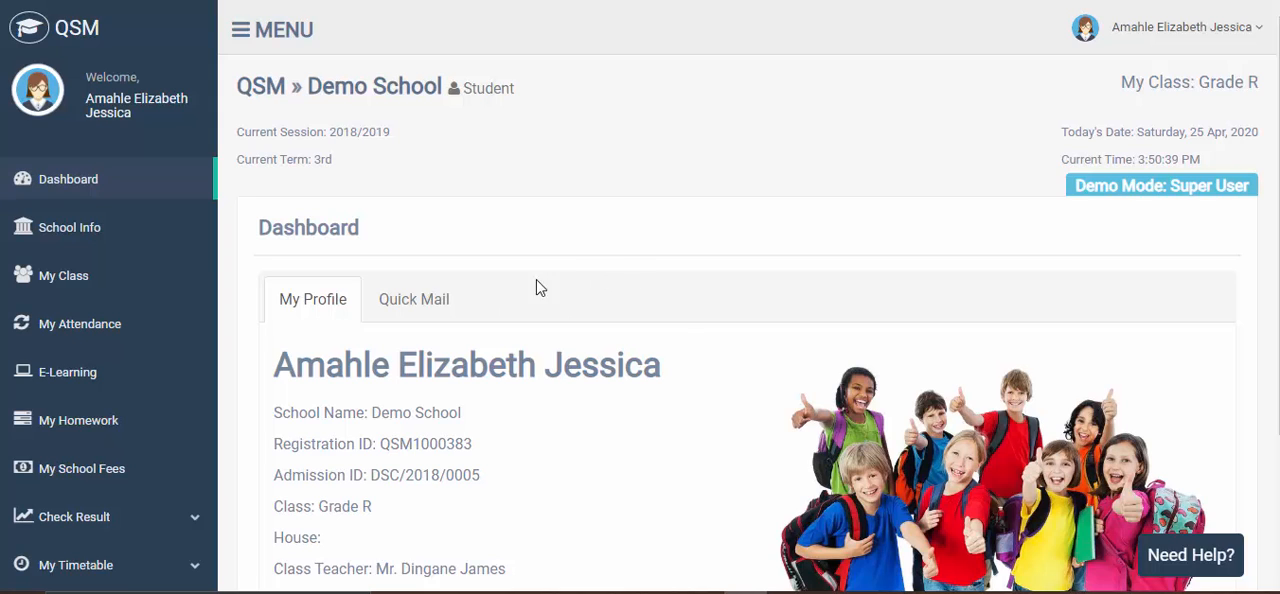
scroll(571, 328, down, 1)
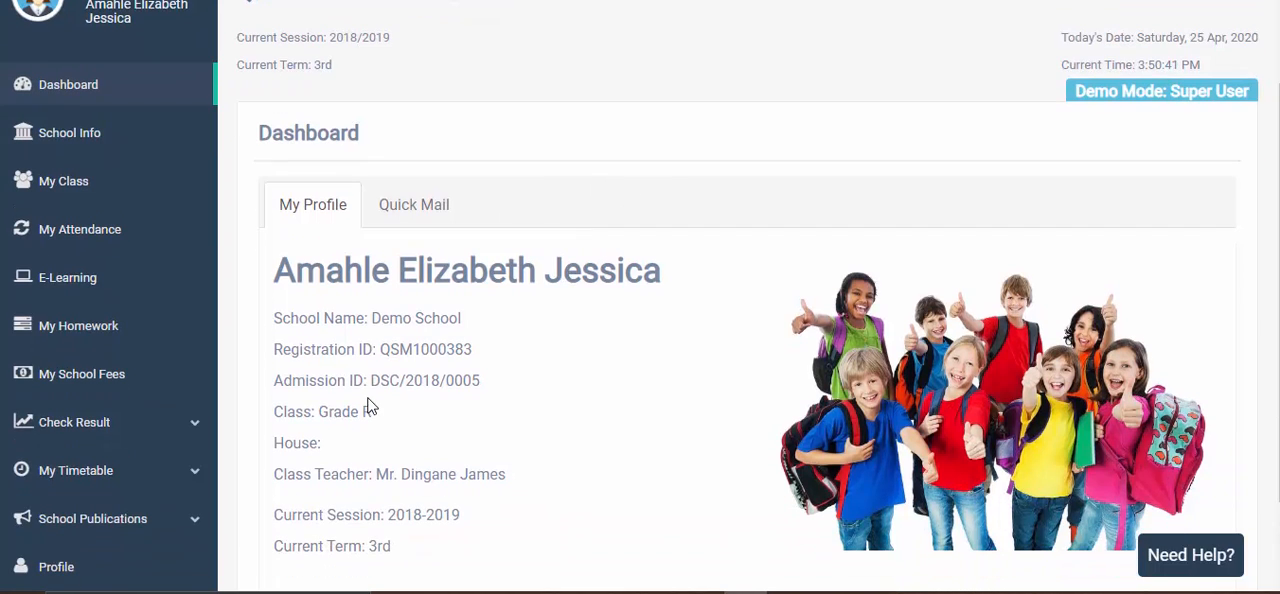
click(57, 293)
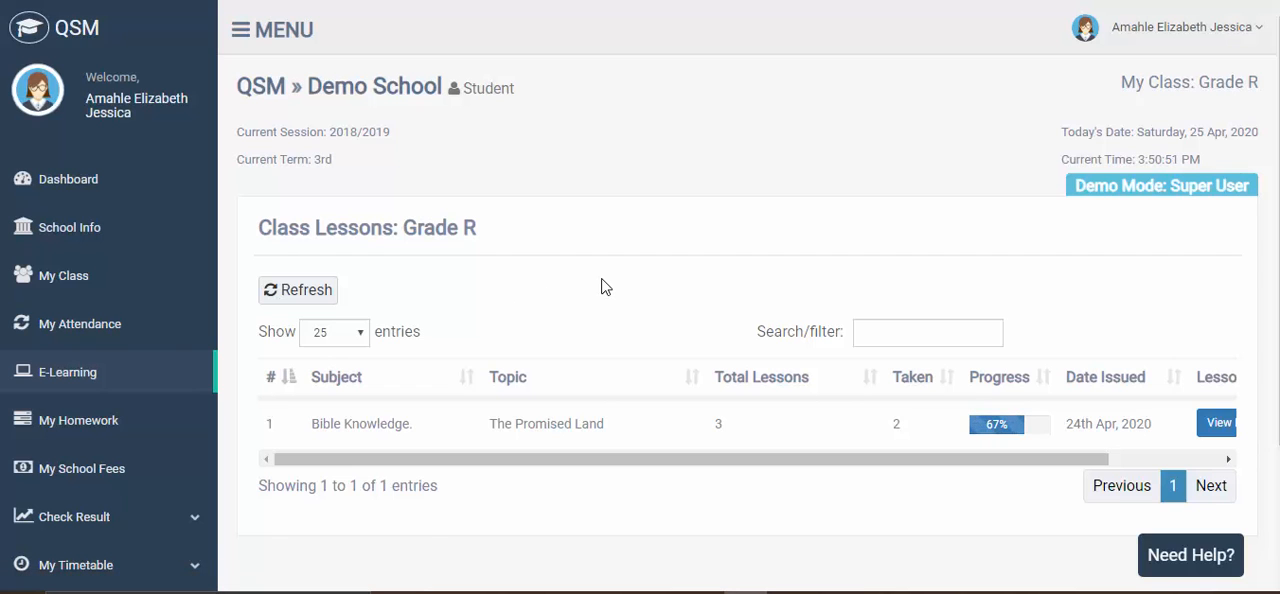
- Examine the topic's total lessons, lessons taken, progress, issue date and lesson actions in the student's class lessons table
scroll(603, 287, down, 1)
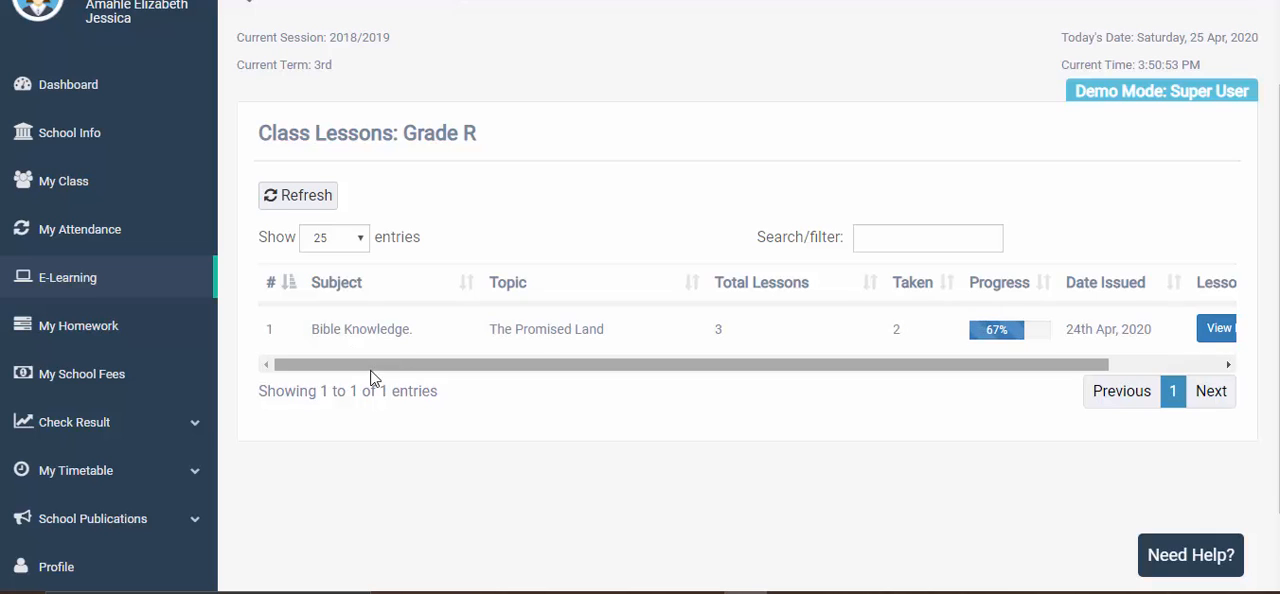
mouse_move(371, 366)
mouse_down()
mouse_move(548, 370)
mouse_move(371, 361)
mouse_up()
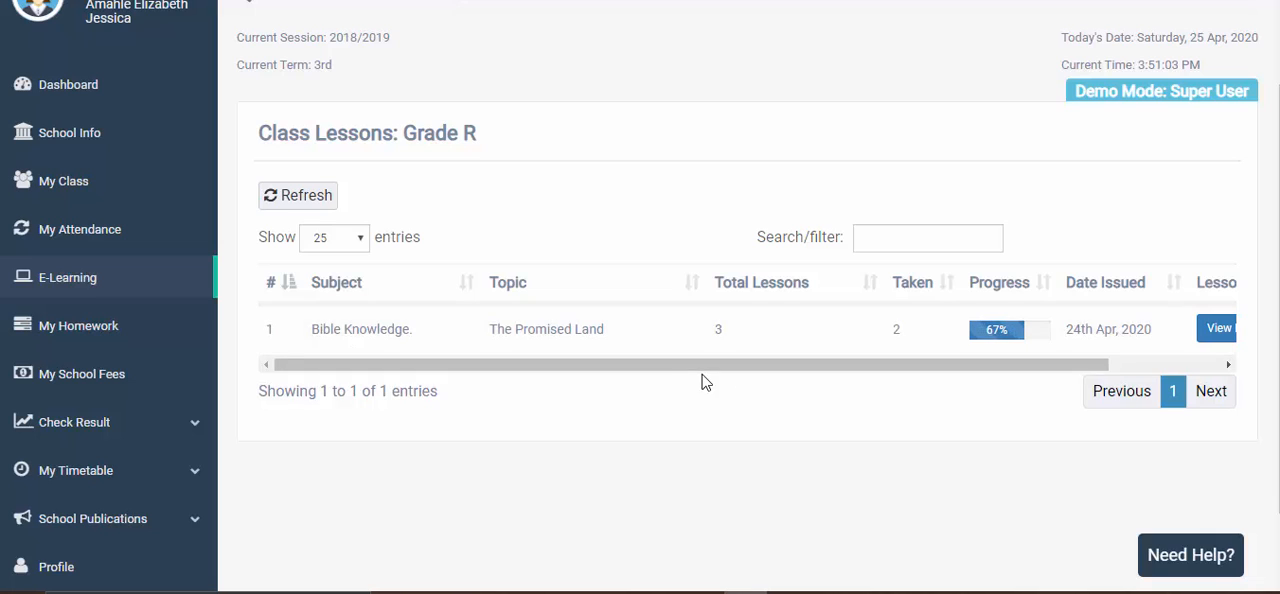
drag(703, 378, 789, 375)
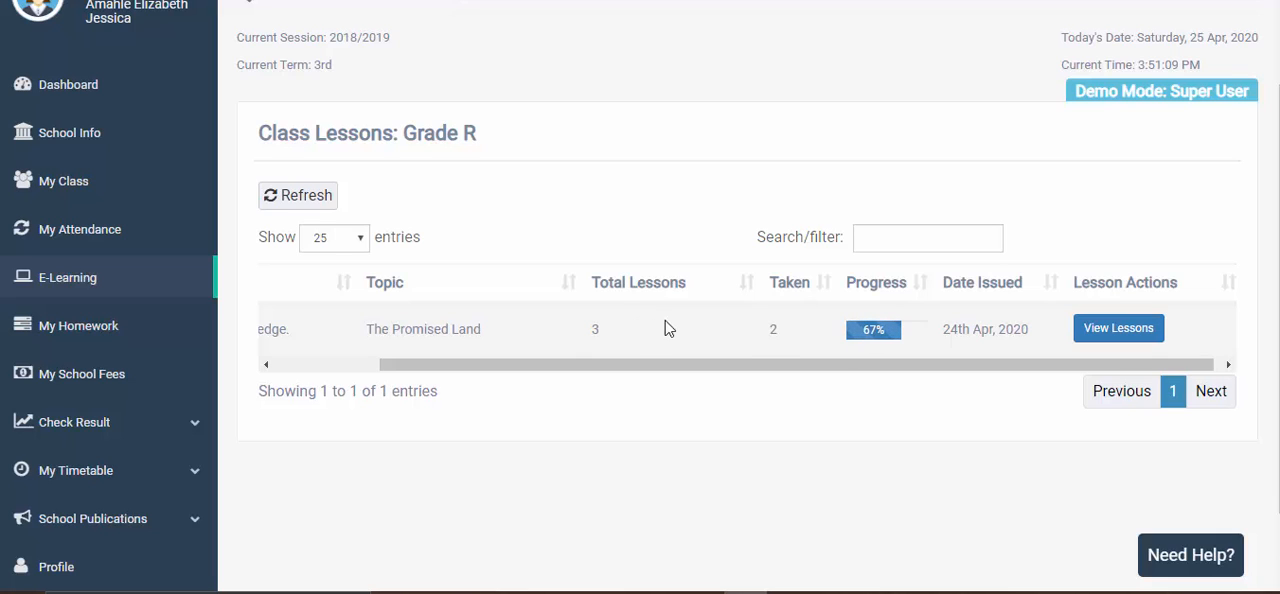
drag(780, 371, 910, 372)
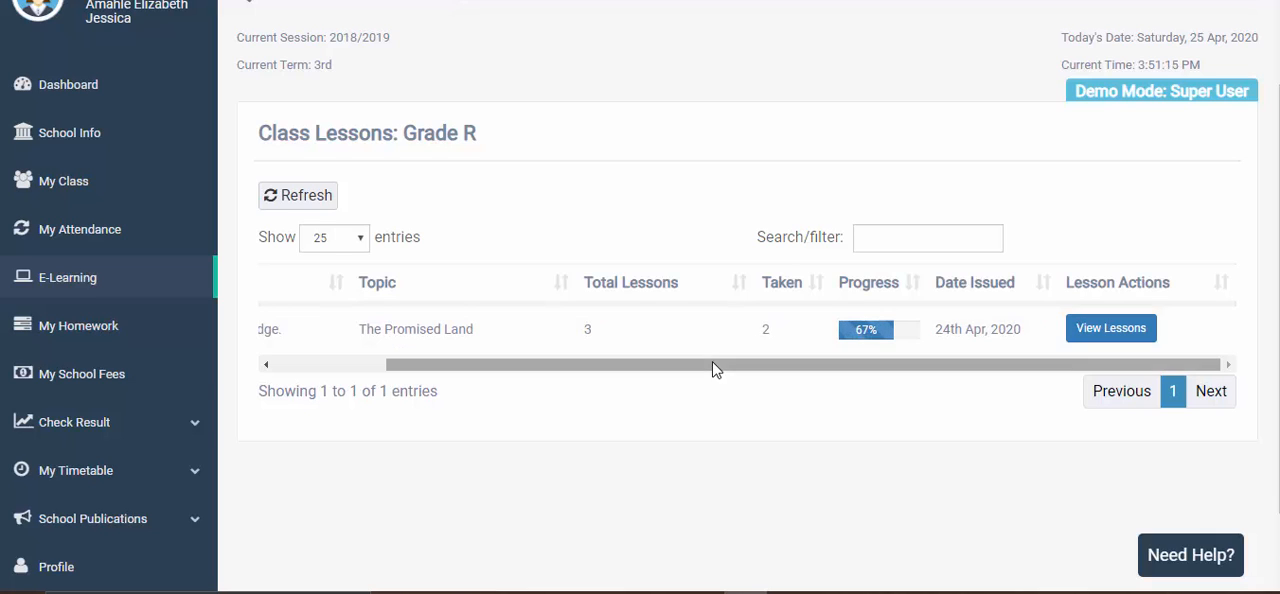
drag(714, 366, 535, 372)
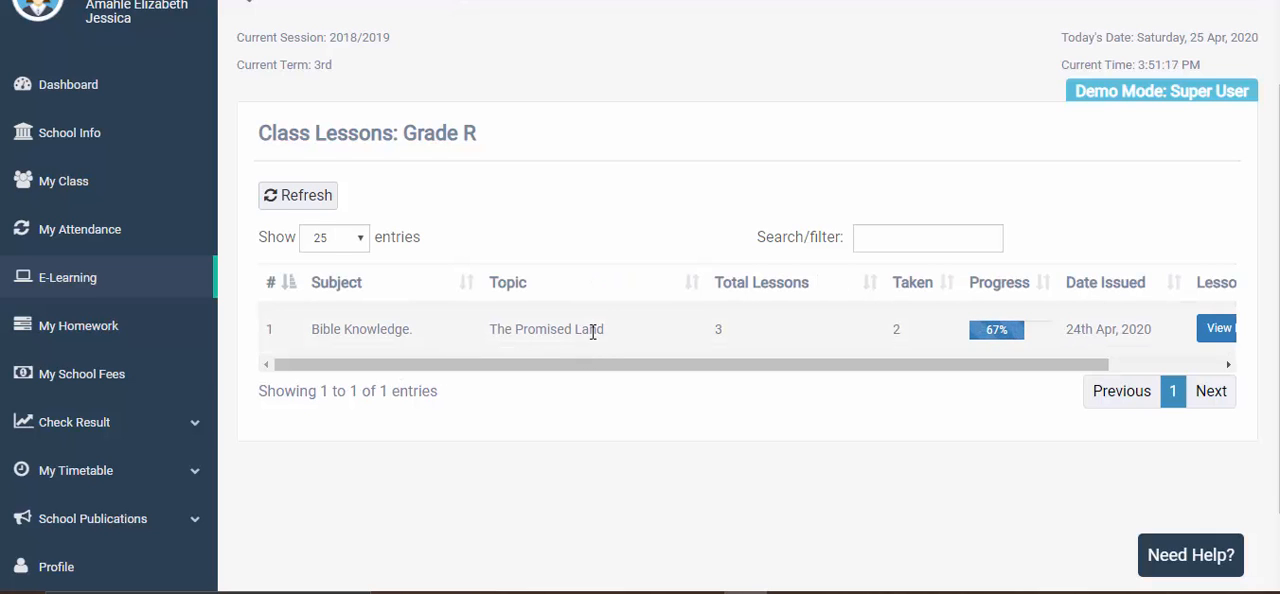
drag(786, 368, 985, 366)
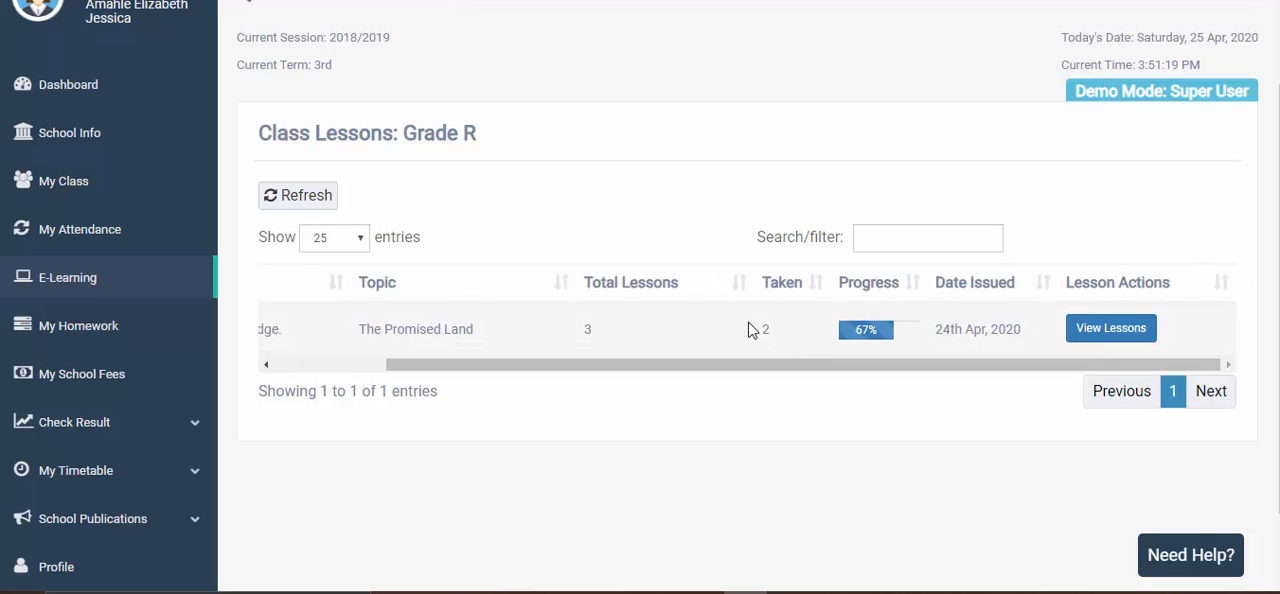
double_click(767, 332)
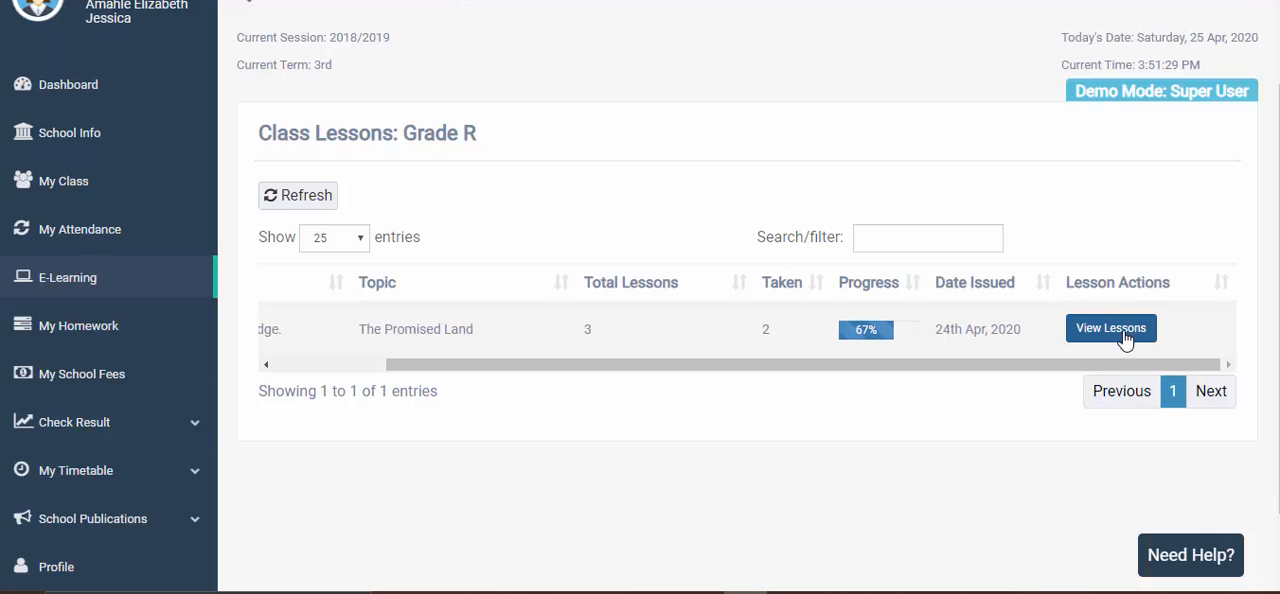
drag(950, 369, 1047, 385)
drag(583, 370, 380, 397)
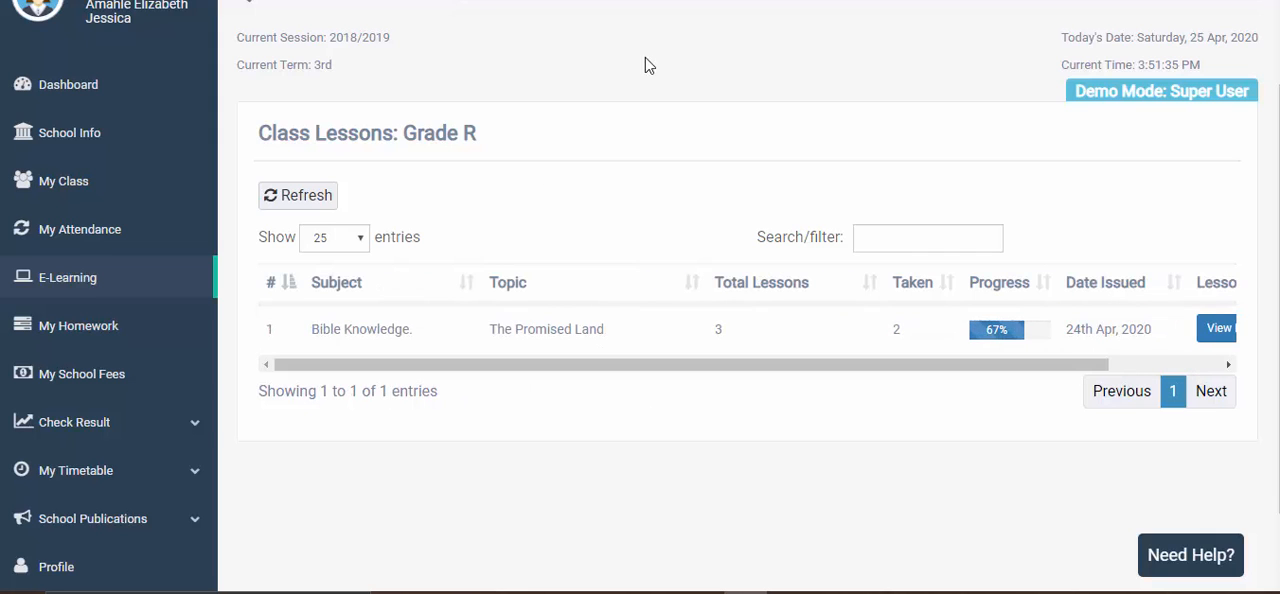
- Switch to the teacher account and return from The Promised Land's lessons to the Bible Knowledge topics
click(724, 1)
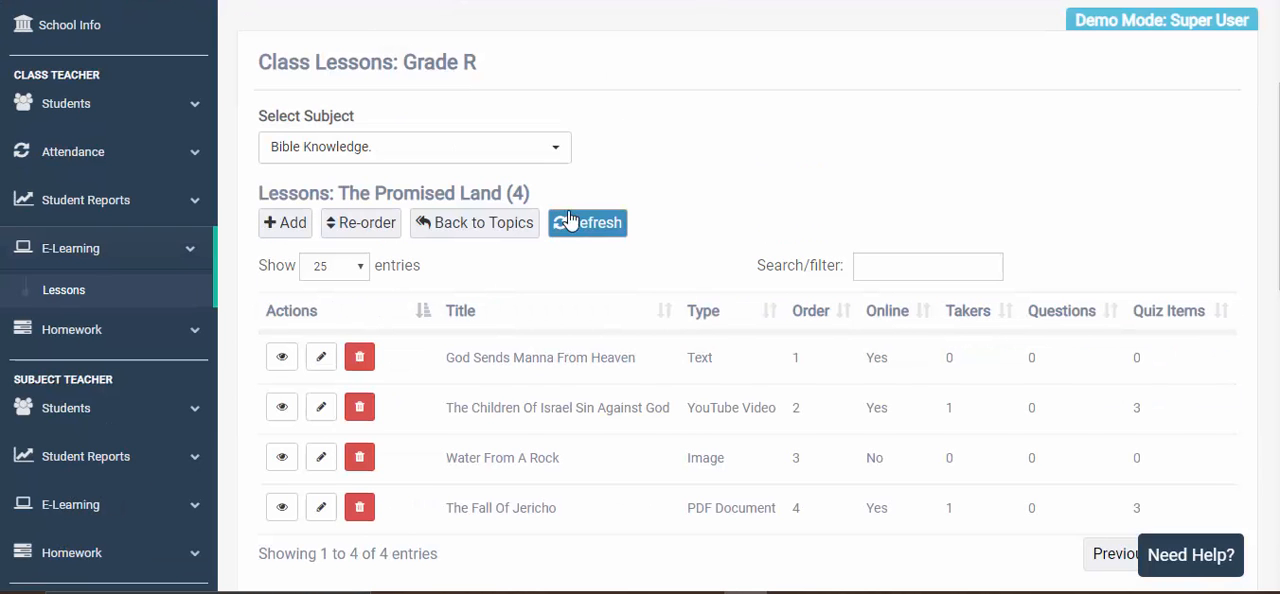
scroll(565, 225, down, 1)
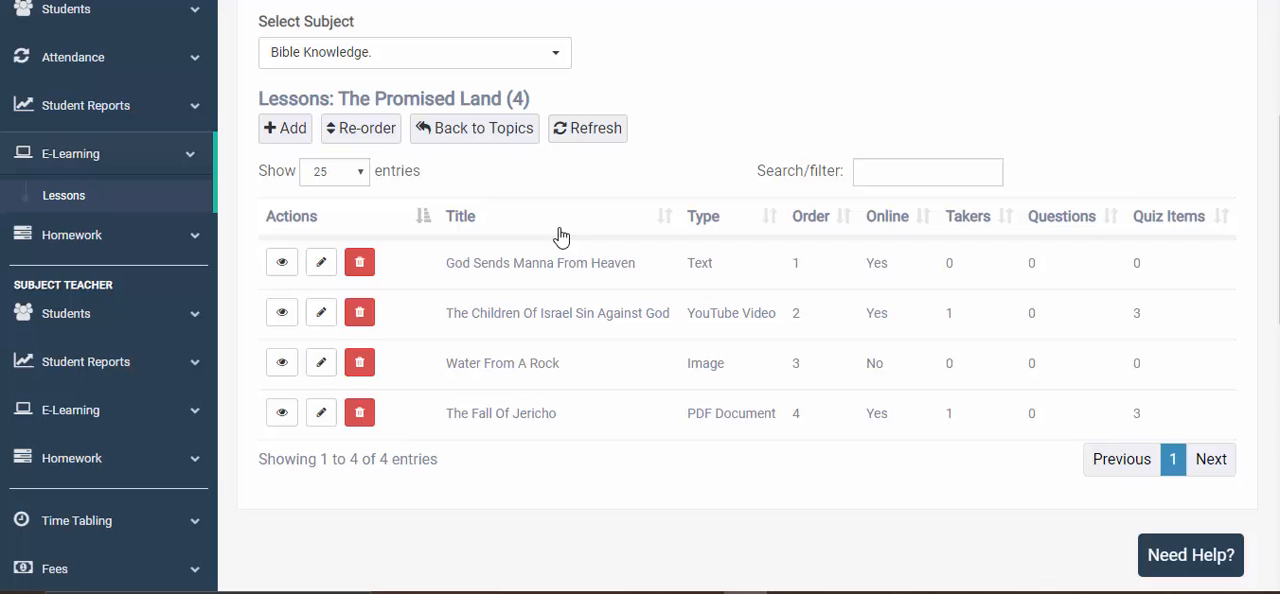
click(490, 142)
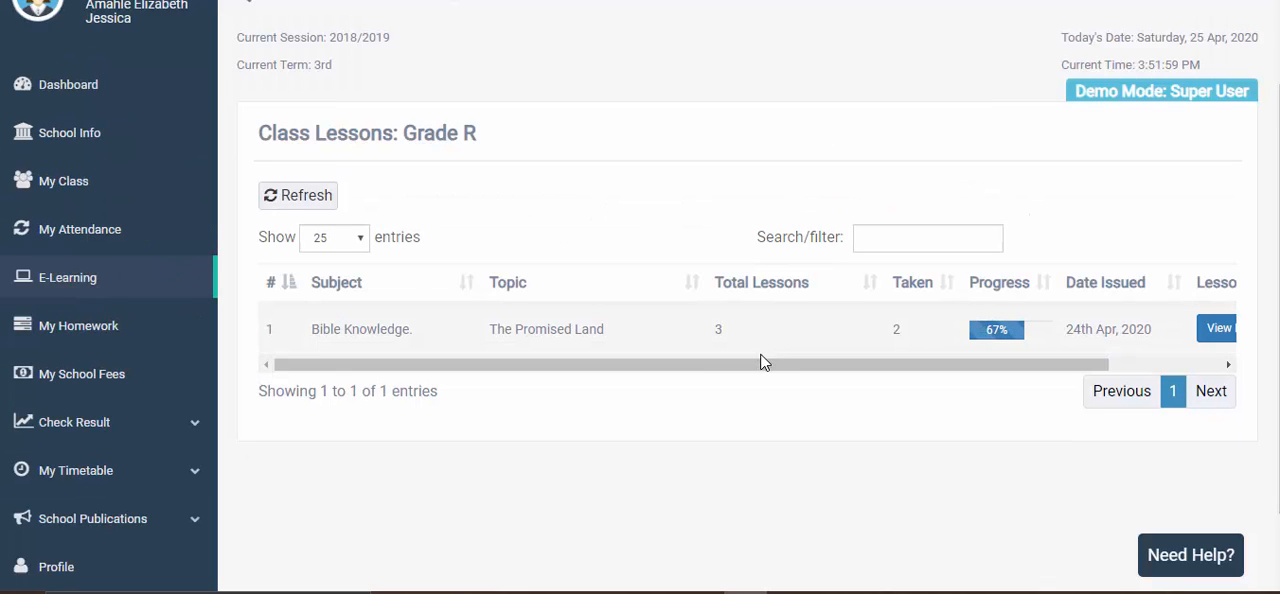
- In the student account, open the lesson list for the Bible Knowledge topic The Promised Land
drag(760, 366, 586, 357)
drag(917, 366, 795, 366)
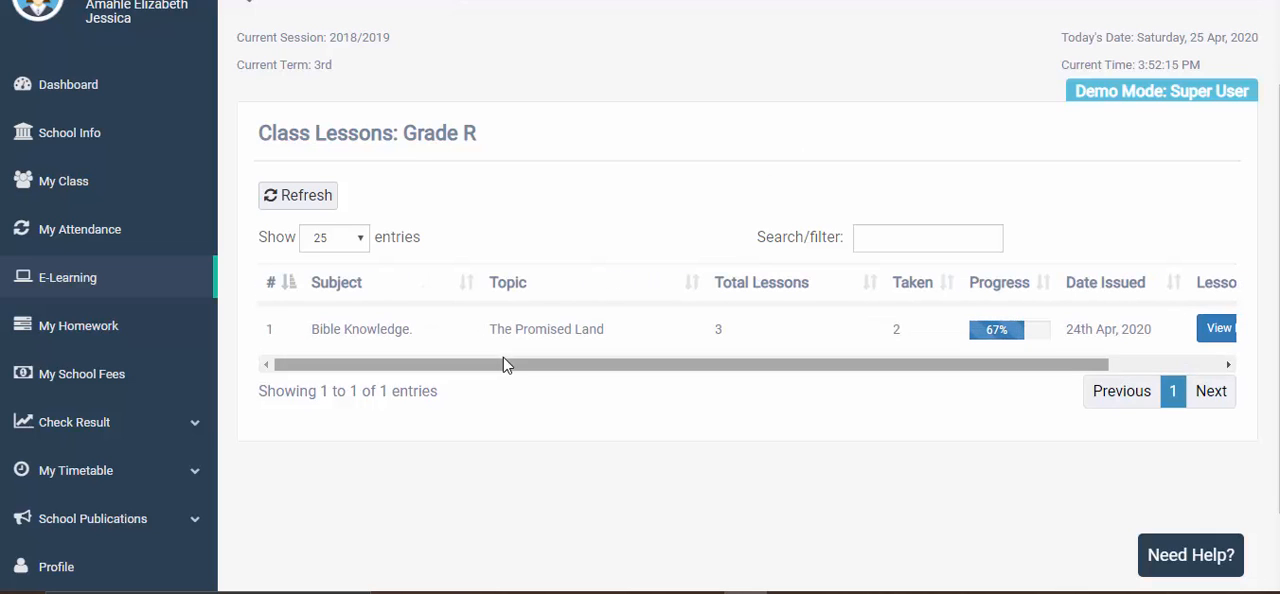
mouse_move(497, 367)
mouse_down()
mouse_move(855, 362)
mouse_move(486, 360)
mouse_move(509, 349)
mouse_up()
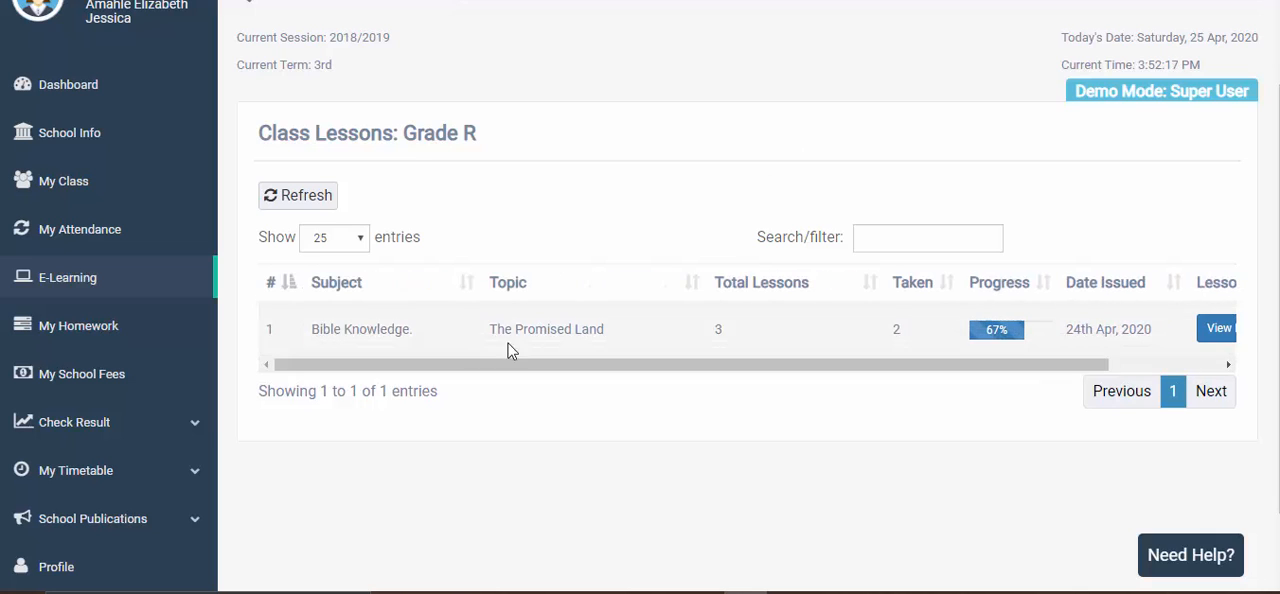
drag(1023, 369, 1200, 367)
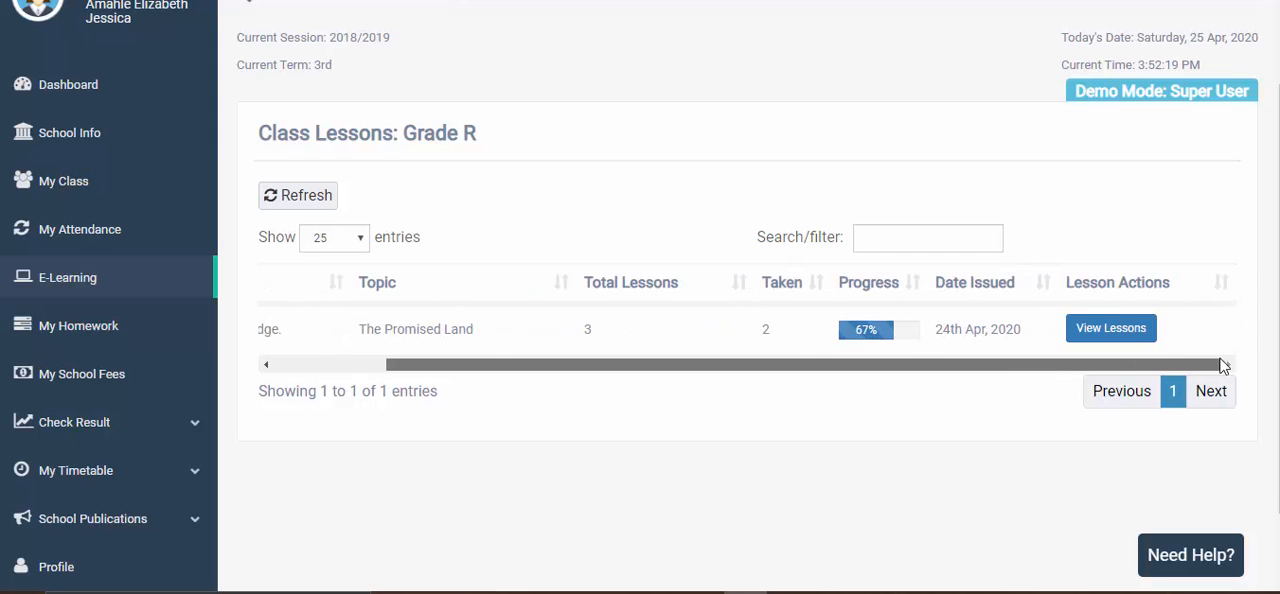
click(1110, 330)
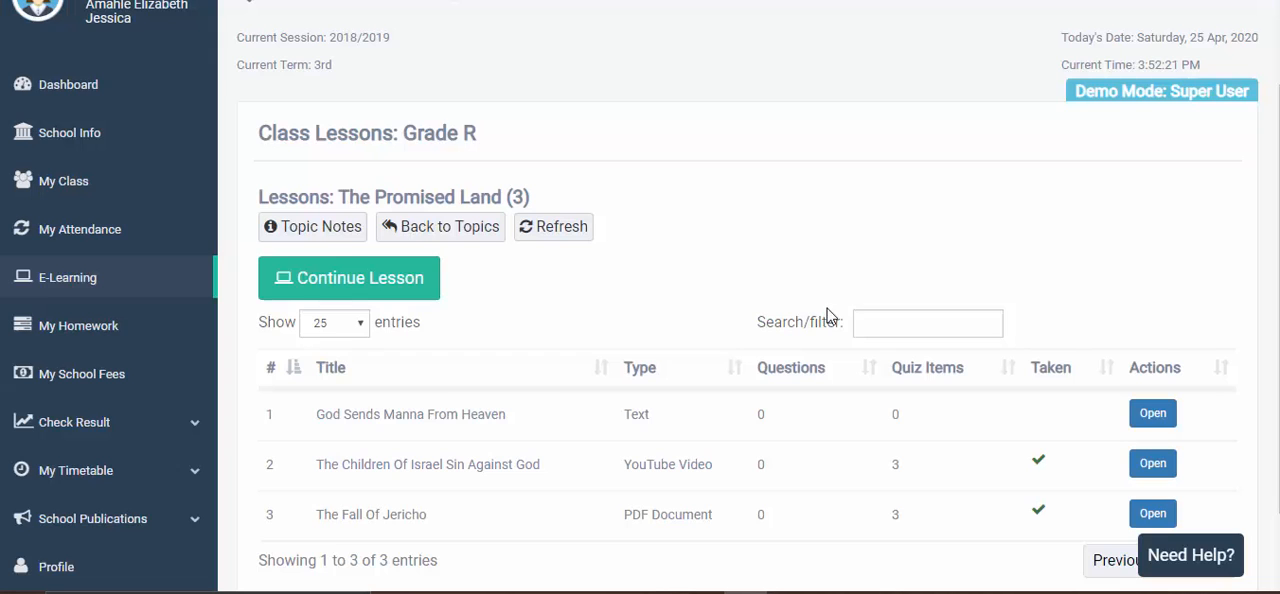
- Switch to the teacher account's Bible Knowledge topics and open lesson management for The Promised Land
scroll(689, 316, down, 1)
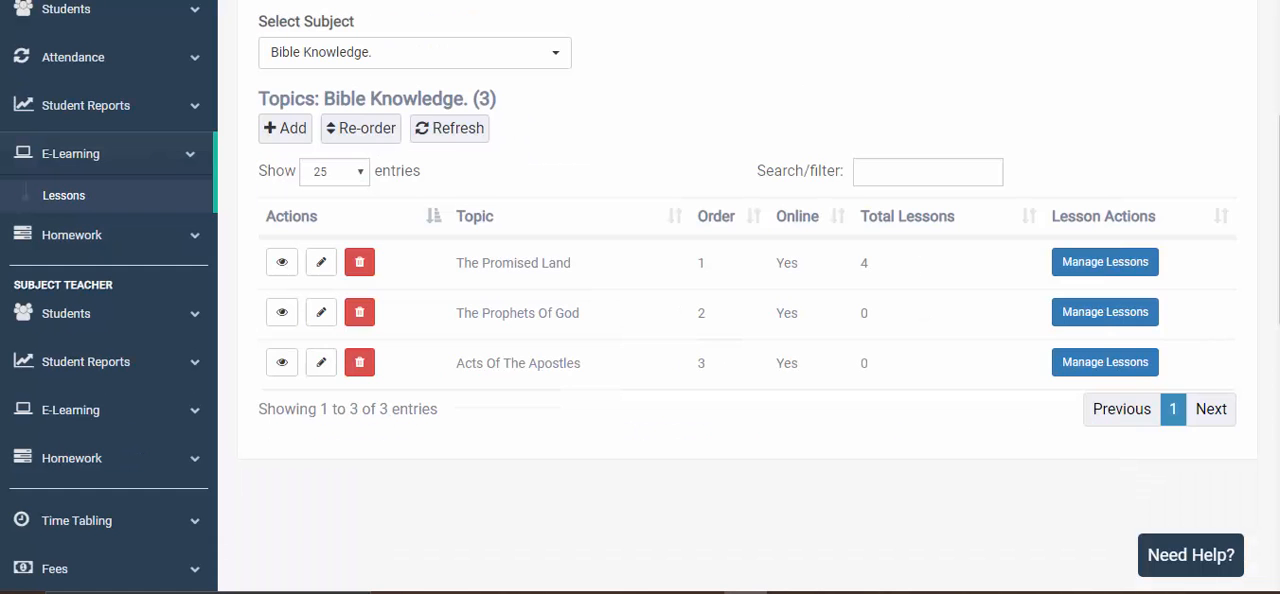
click(1105, 264)
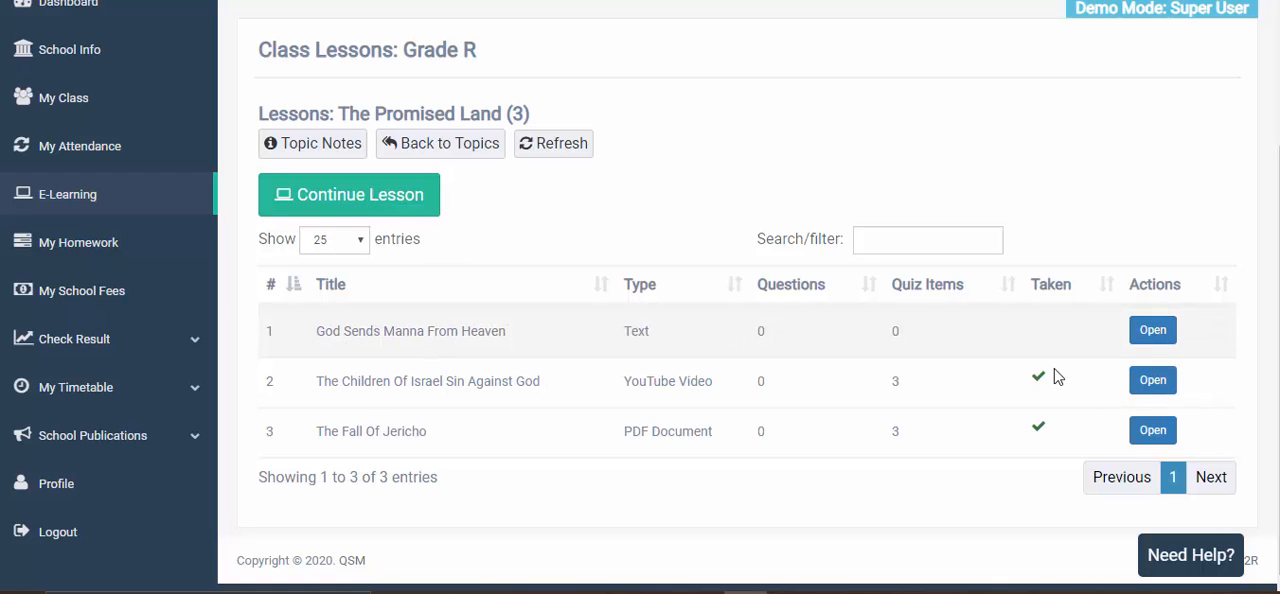
- Continue the lesson in the student account and read through the manna lesson's details, main text and notes
click(333, 200)
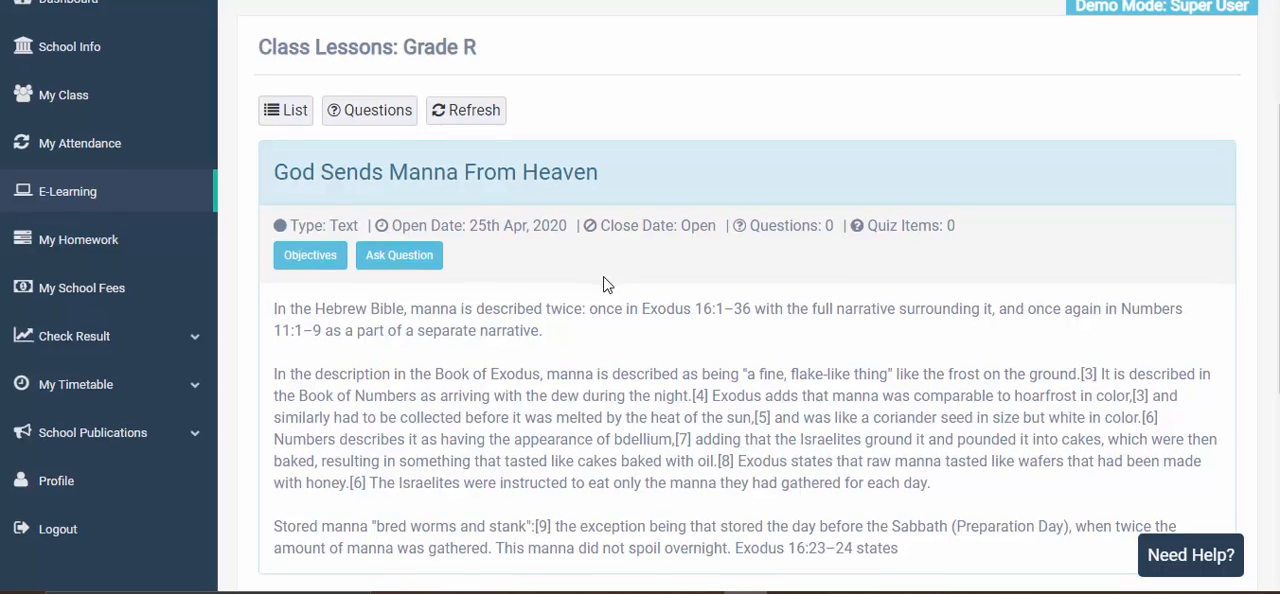
scroll(603, 284, down, 4)
scroll(797, 234, up, 5)
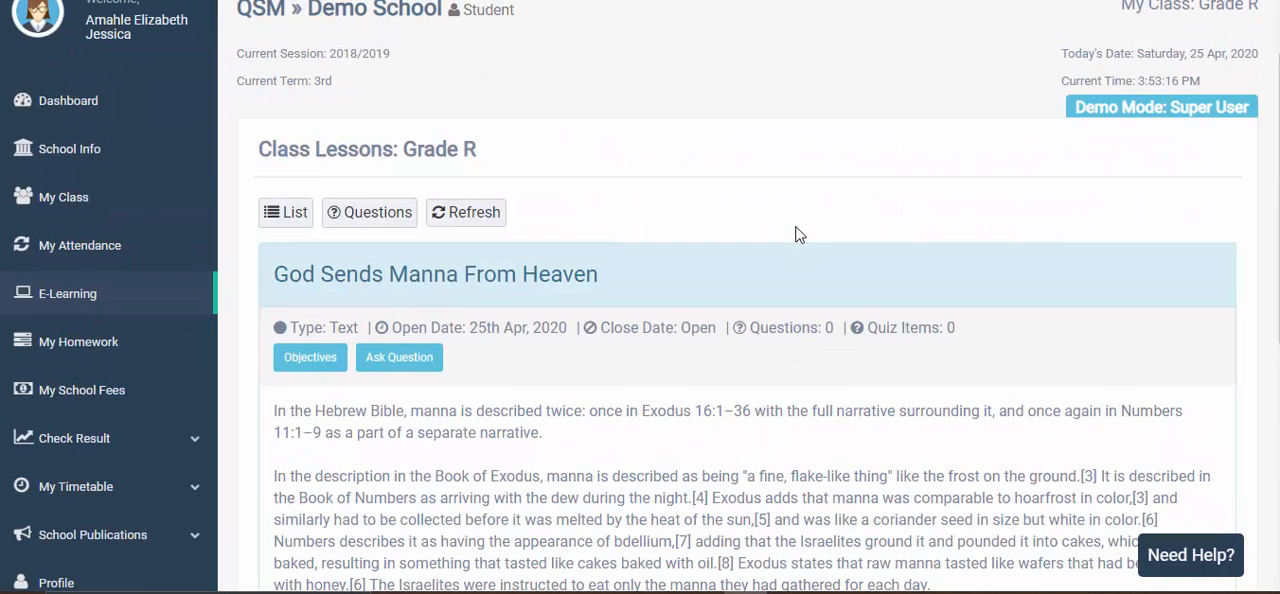
scroll(797, 234, down, 3)
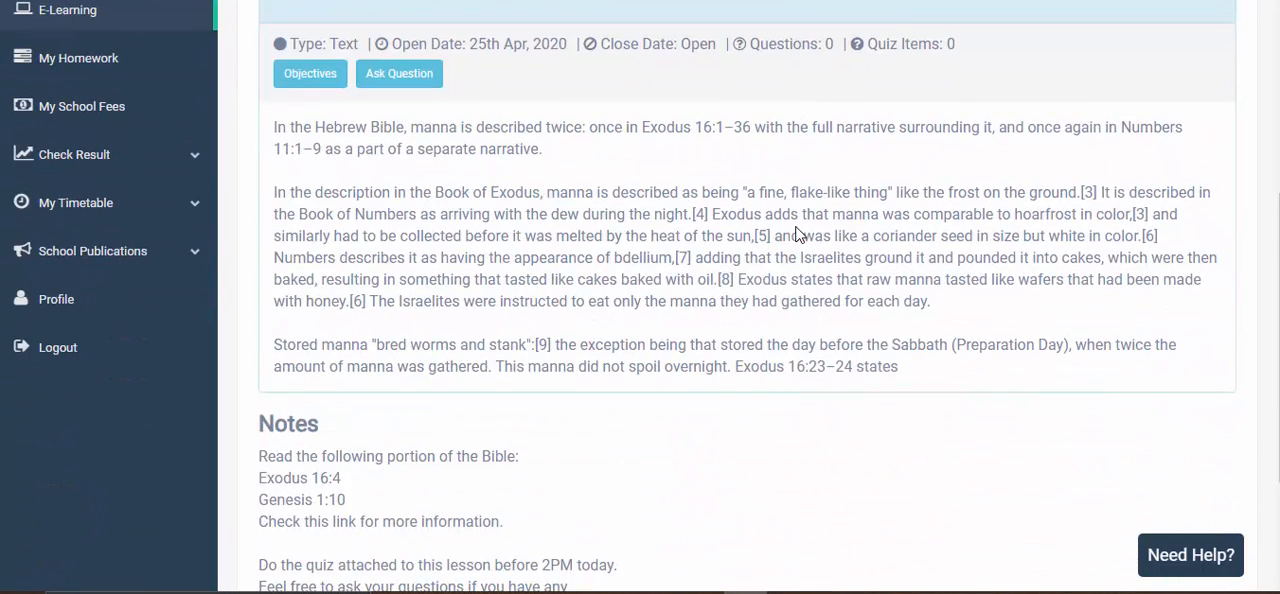
scroll(797, 234, down, 2)
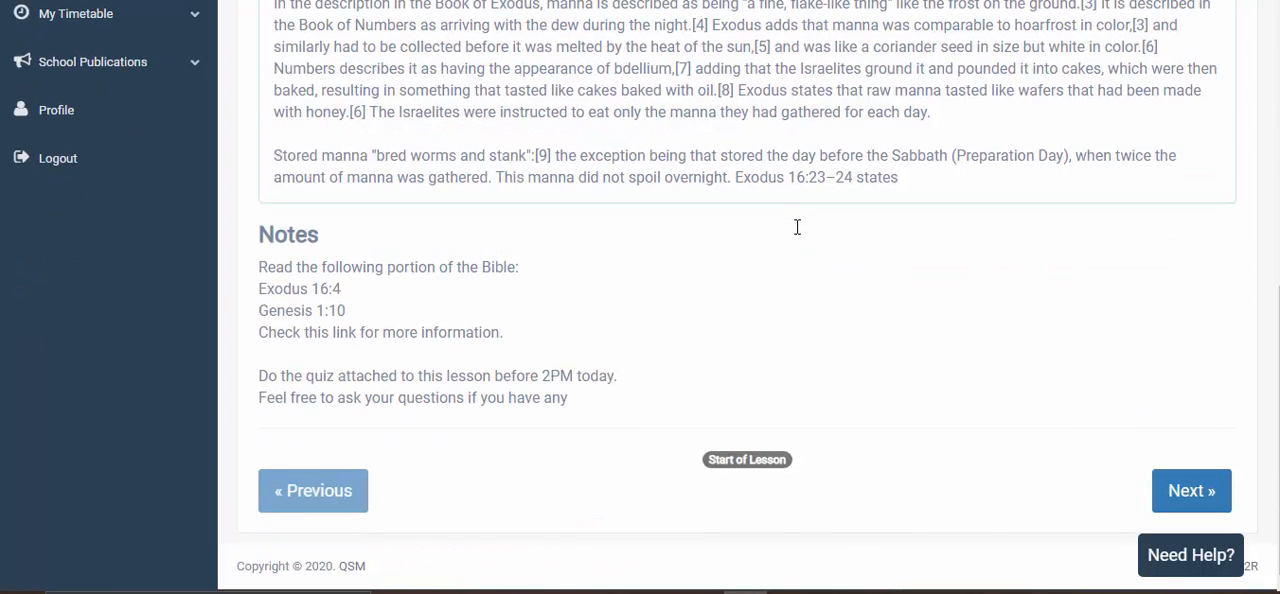
scroll(797, 230, up, 4)
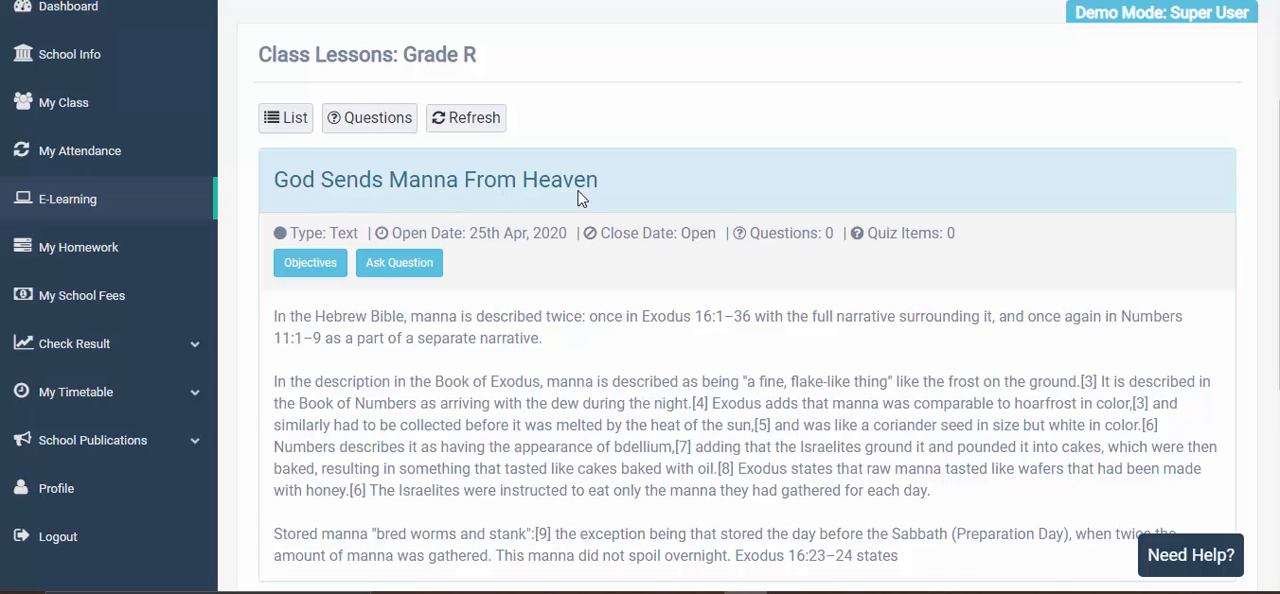
scroll(593, 188, down, 1)
scroll(574, 191, down, 1)
scroll(560, 194, up, 1)
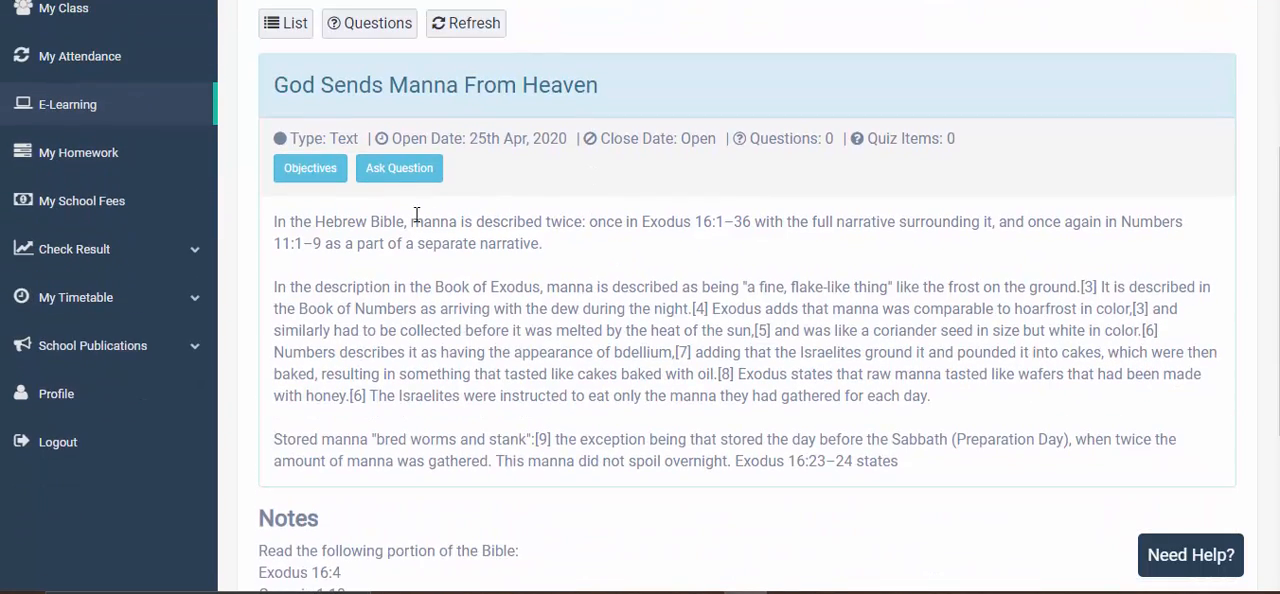
scroll(381, 280, down, 1)
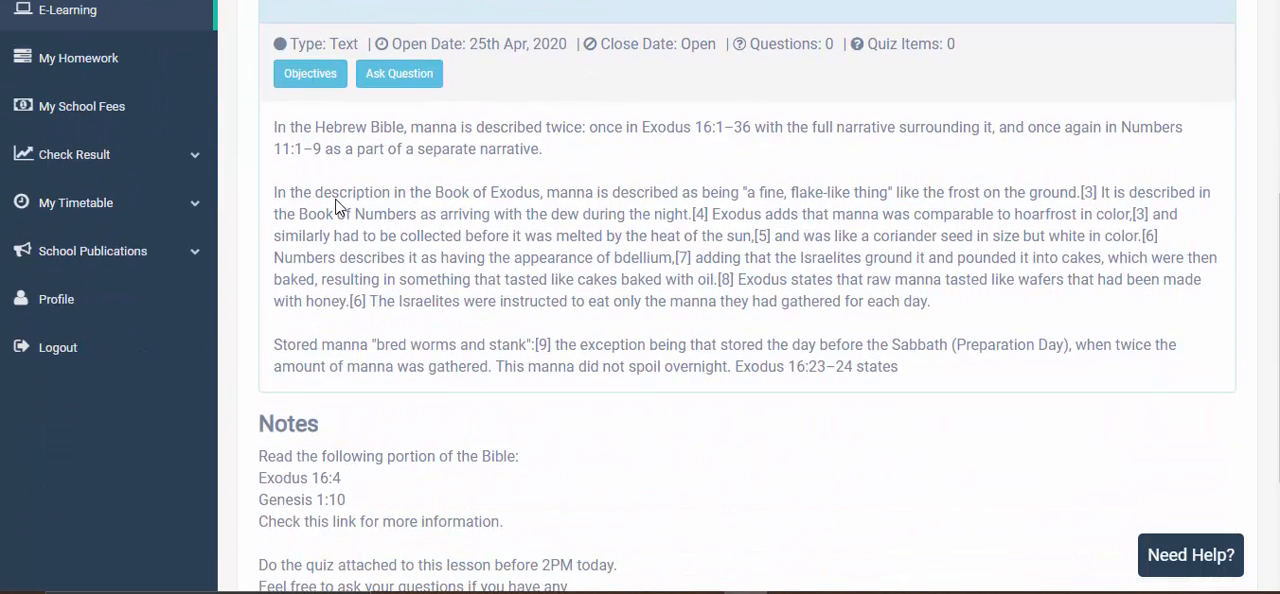
scroll(723, 244, down, 2)
drag(265, 272, 697, 251)
click(714, 228)
scroll(700, 230, up, 5)
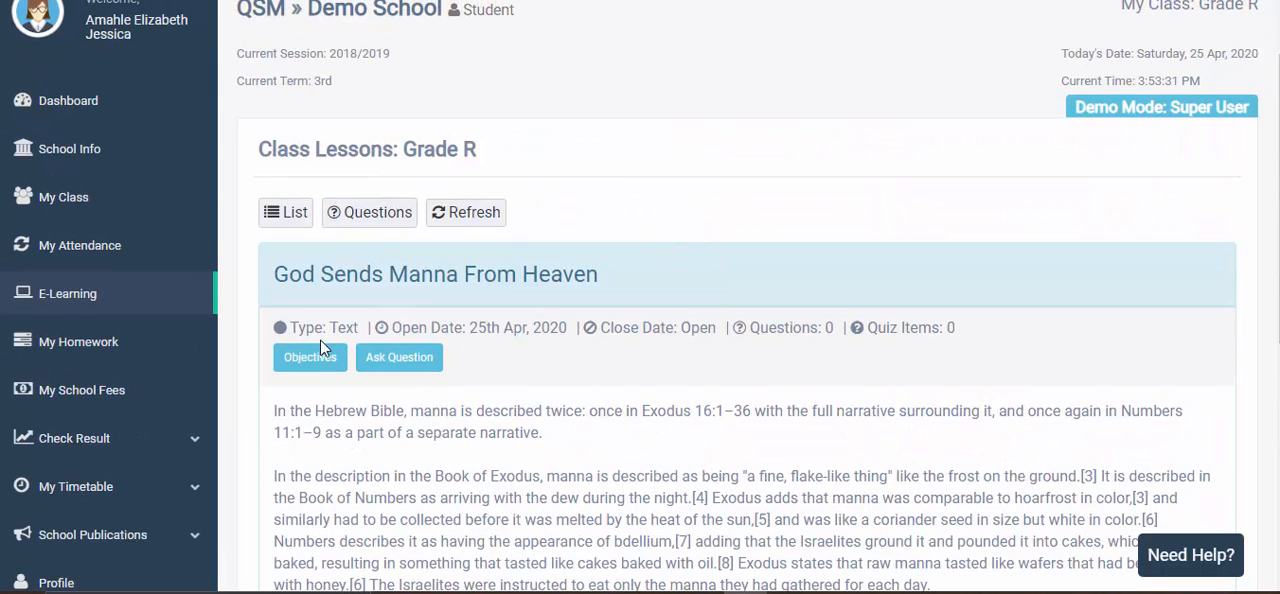
- Check the manna lesson's objectives as the student and proceed to the following lesson
scroll(320, 347, down, 2)
click(322, 172)
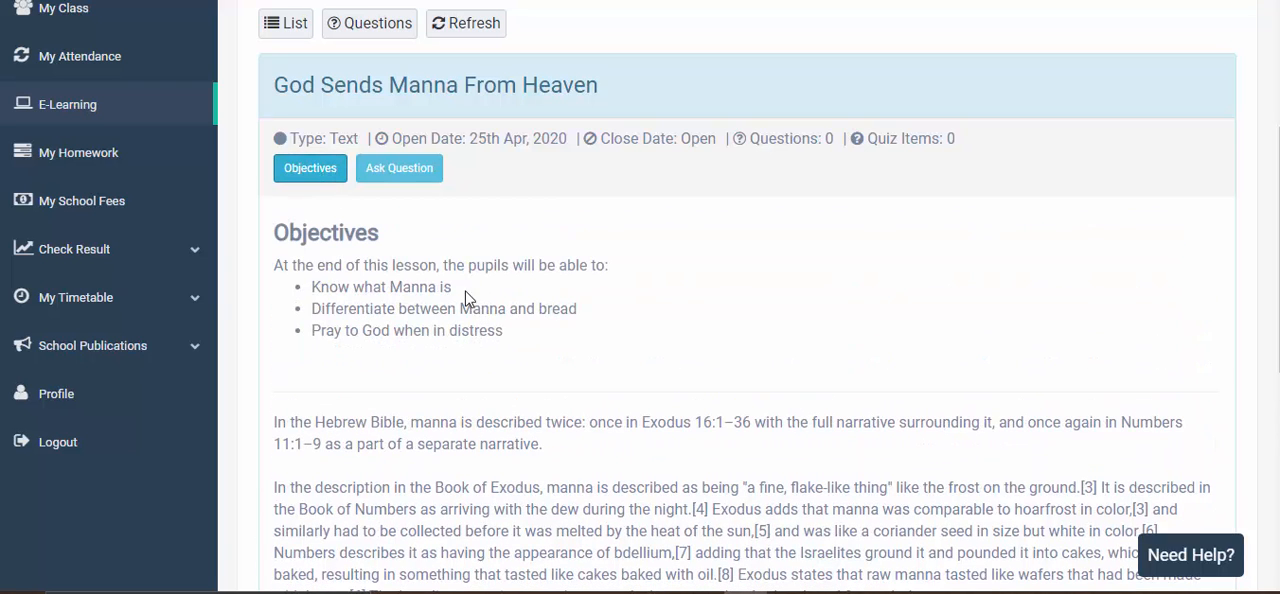
click(320, 180)
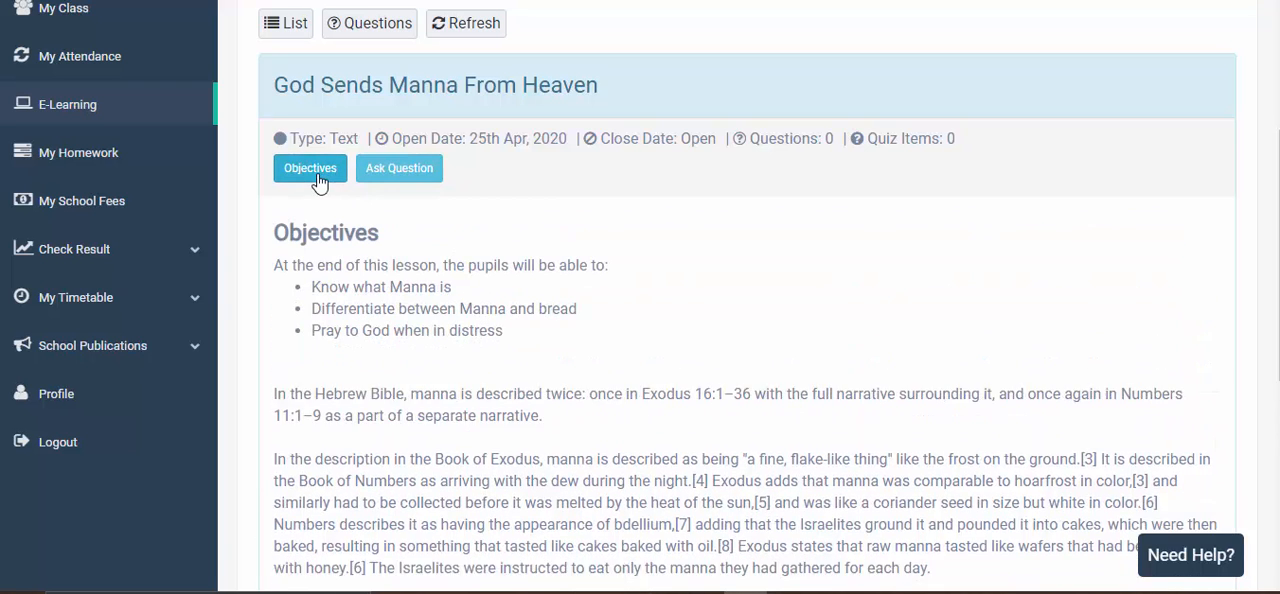
scroll(557, 293, down, 3)
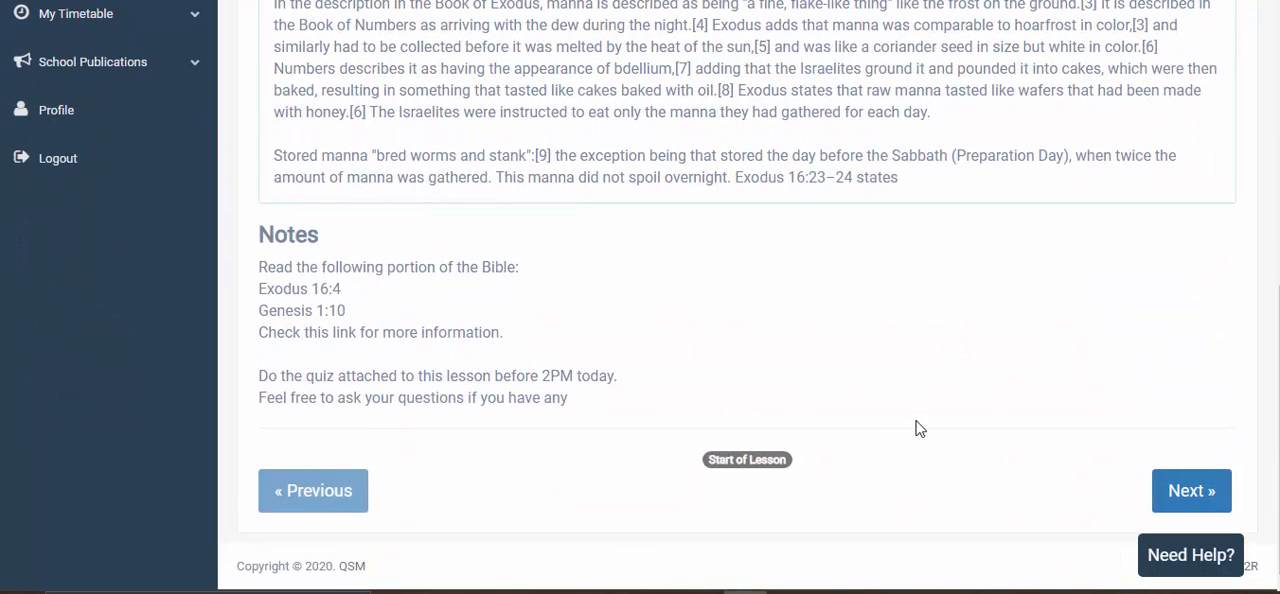
click(1206, 497)
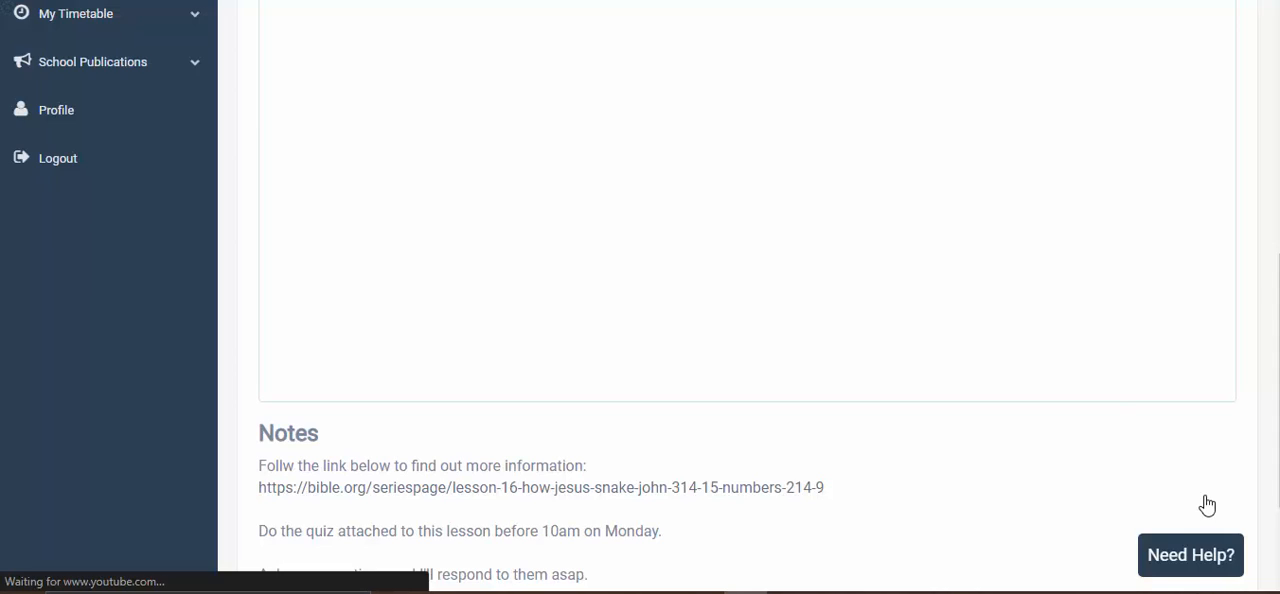
- Look over the details and embedded video of the lesson The Children Of Israel Sin Against God as the student
scroll(1115, 374, down, 2)
scroll(1115, 375, up, 4)
scroll(1115, 374, up, 1)
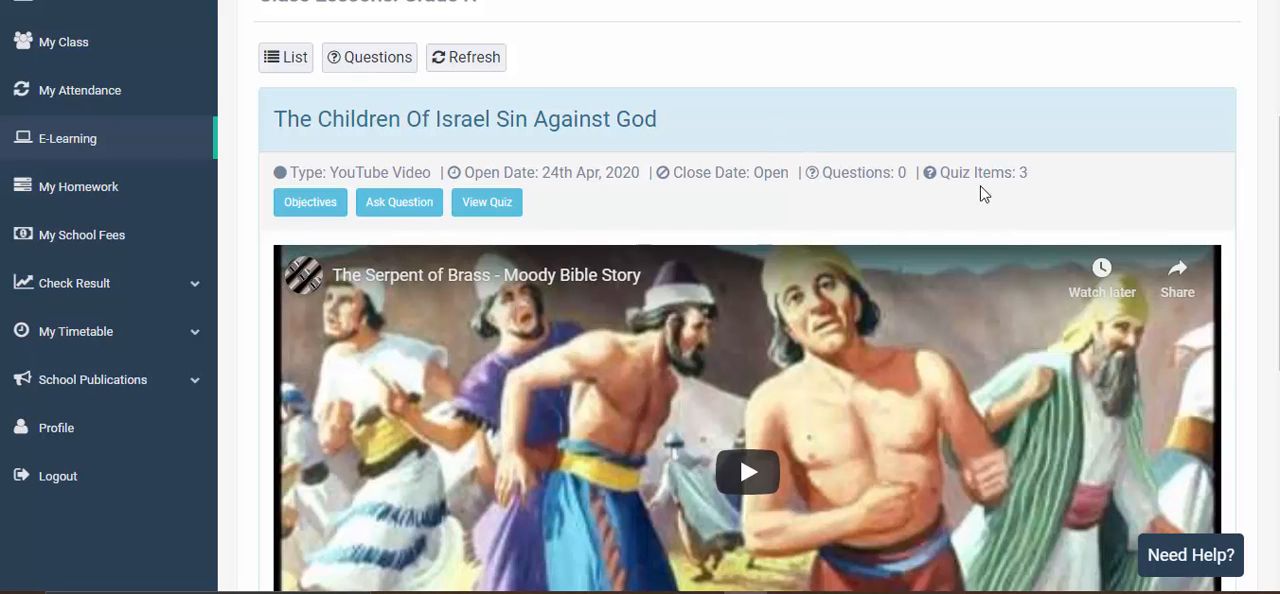
scroll(966, 177, up, 1)
scroll(966, 177, up, 3)
scroll(956, 240, down, 7)
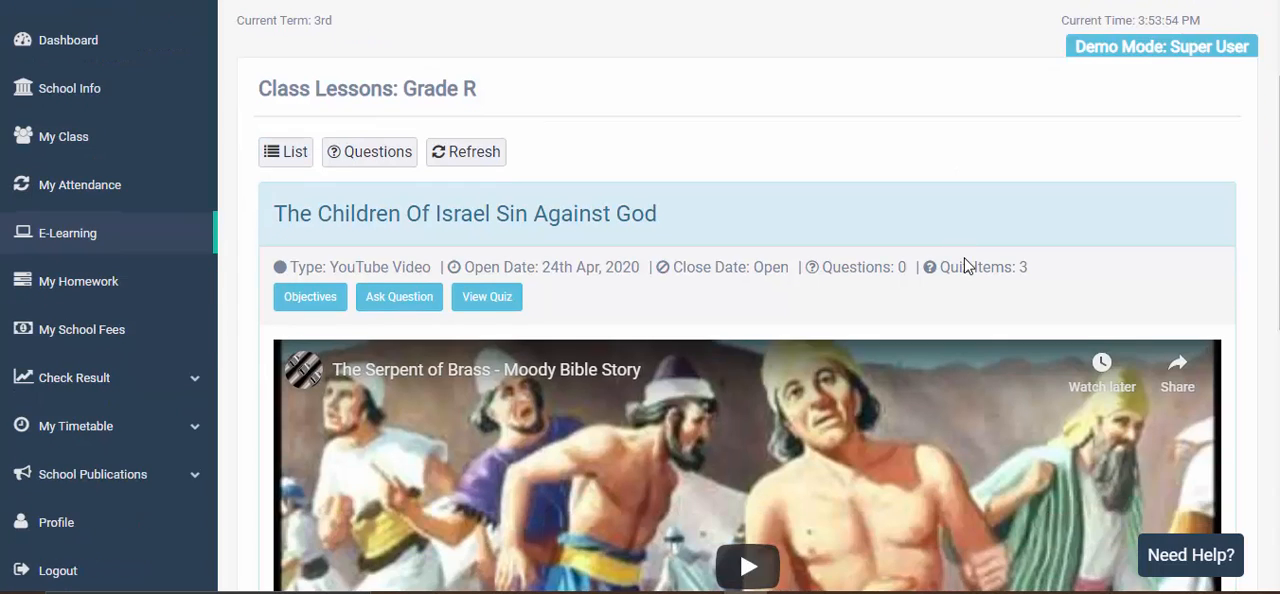
scroll(868, 368, up, 5)
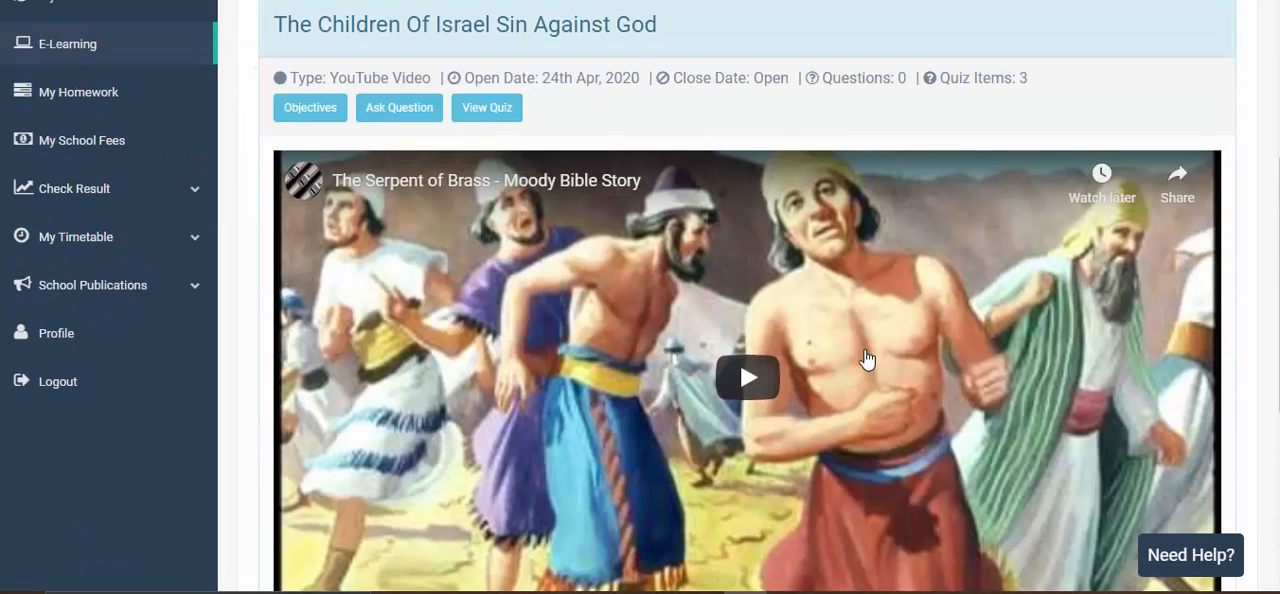
- Play the lesson's The Serpent of Brass video briefly, pause it, check the notes and proceed to the following lesson
click(758, 388)
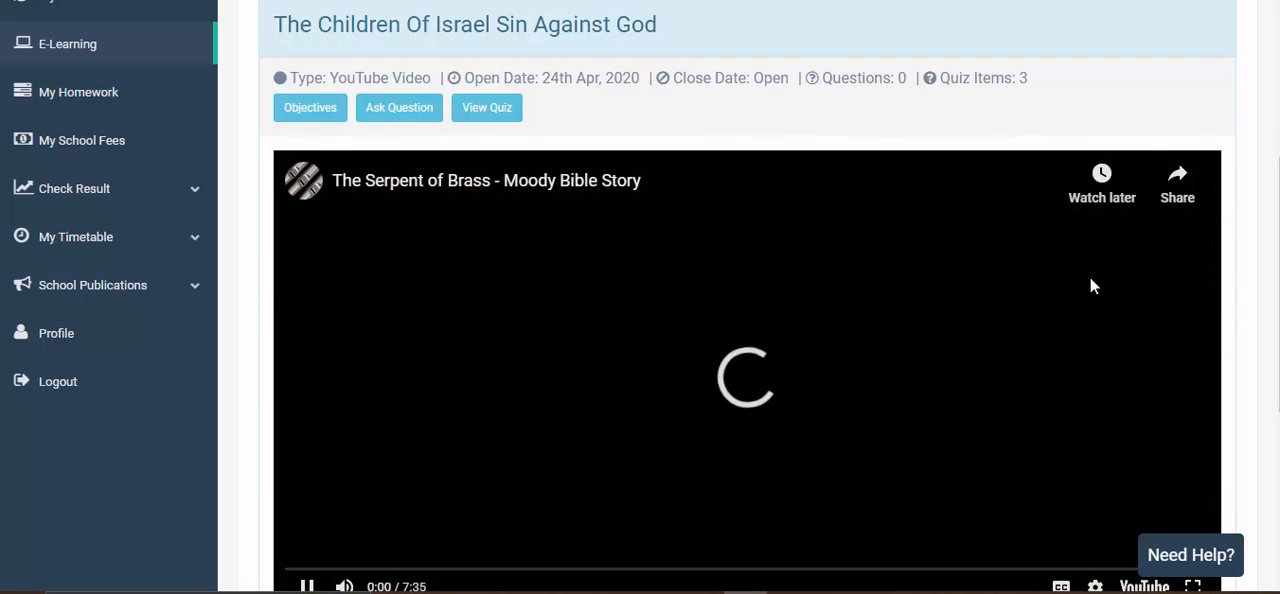
scroll(1094, 269, down, 1)
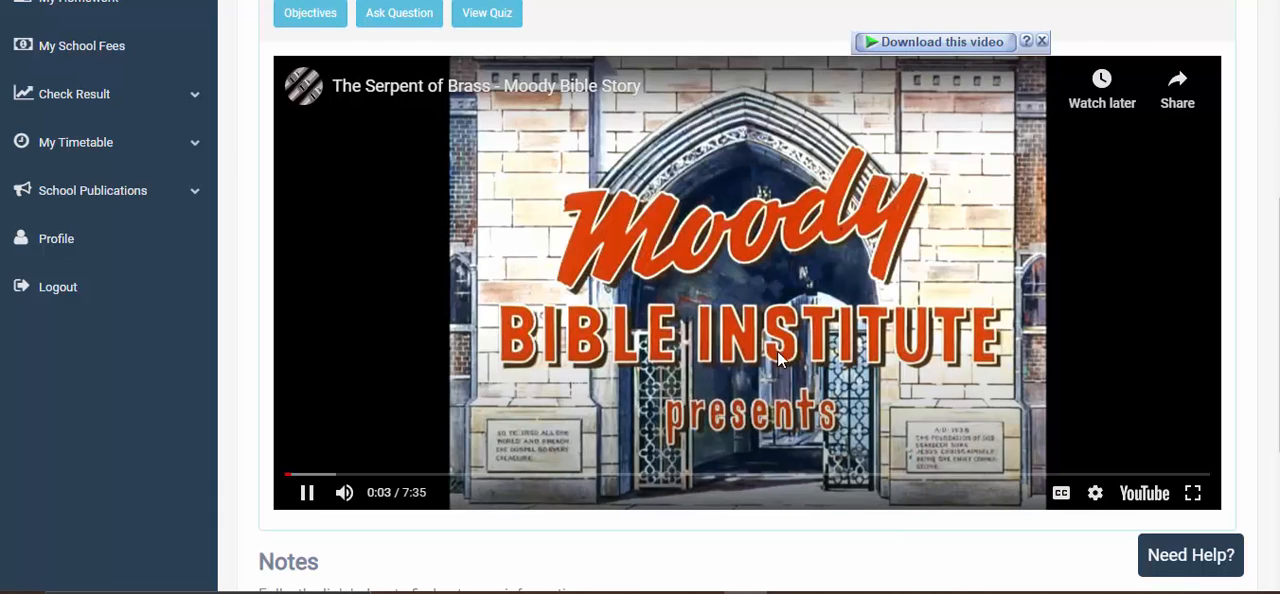
click(307, 492)
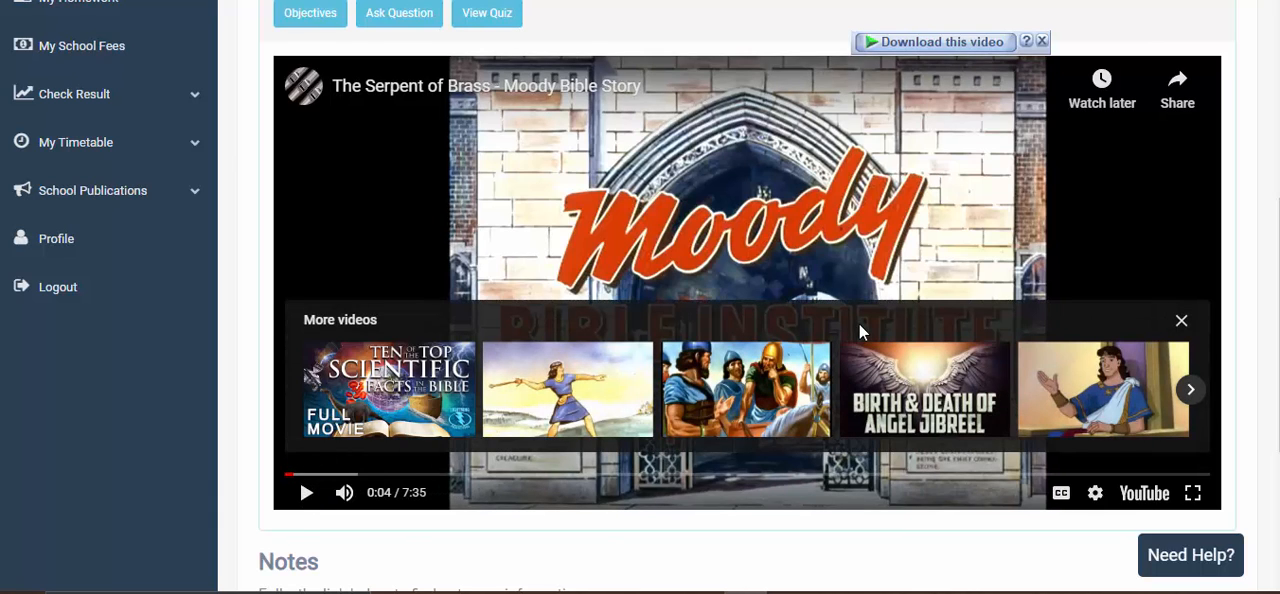
scroll(896, 298, down, 3)
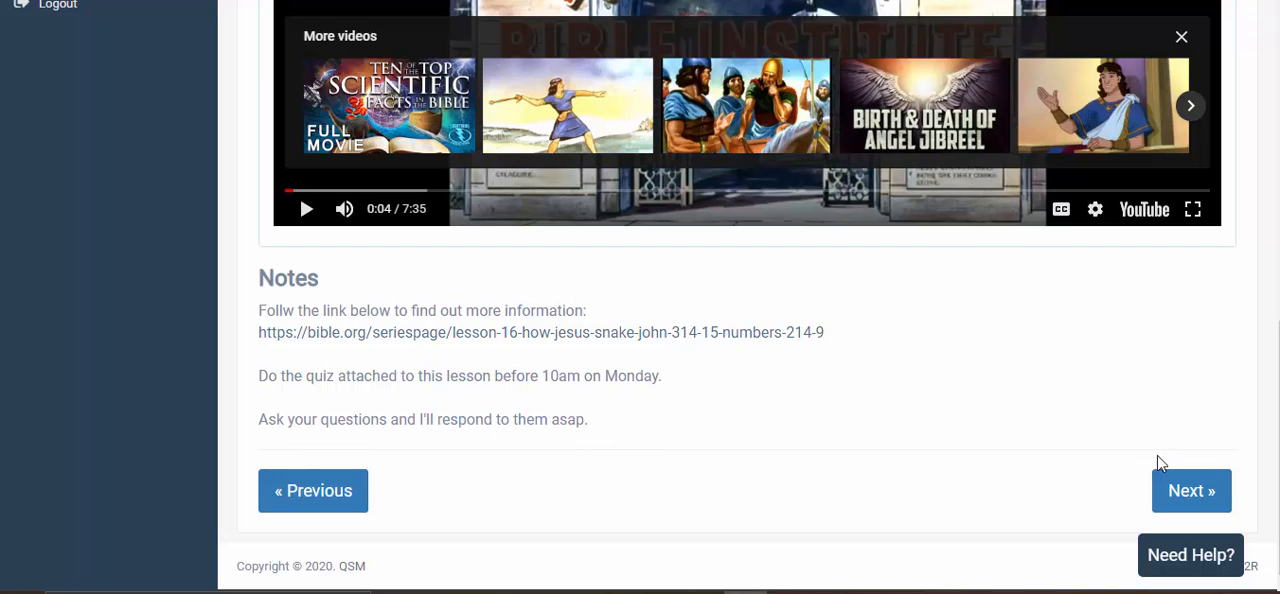
click(1166, 496)
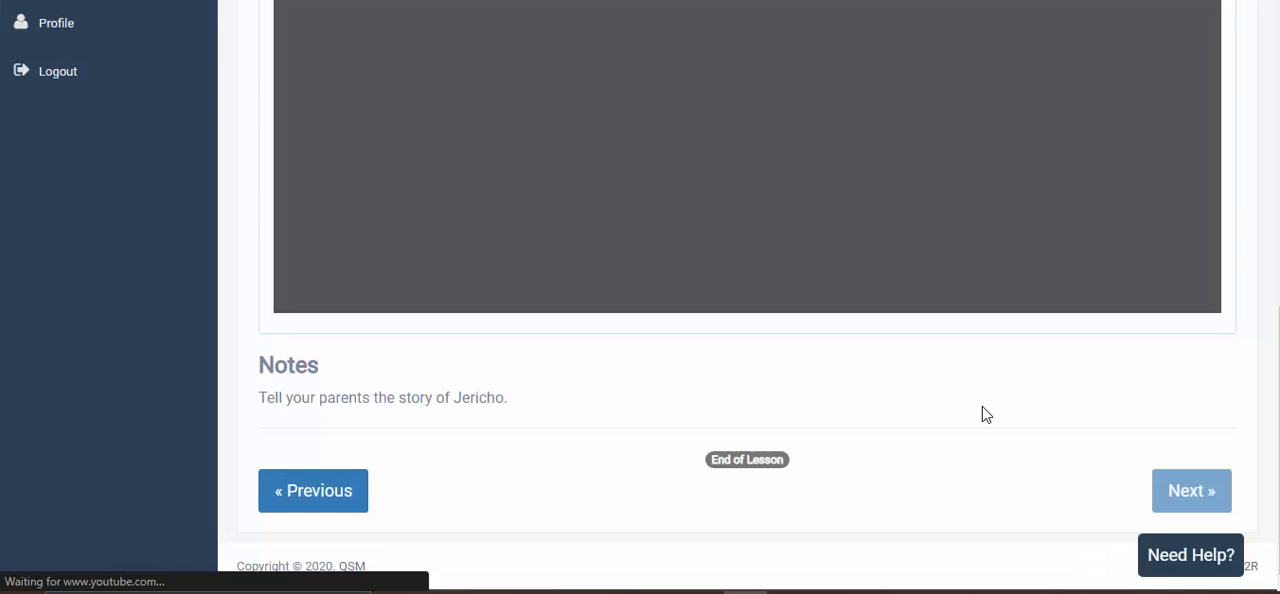
- Read through the Fall Of Jericho lesson's details, its PDF document and its notes
scroll(940, 360, up, 4)
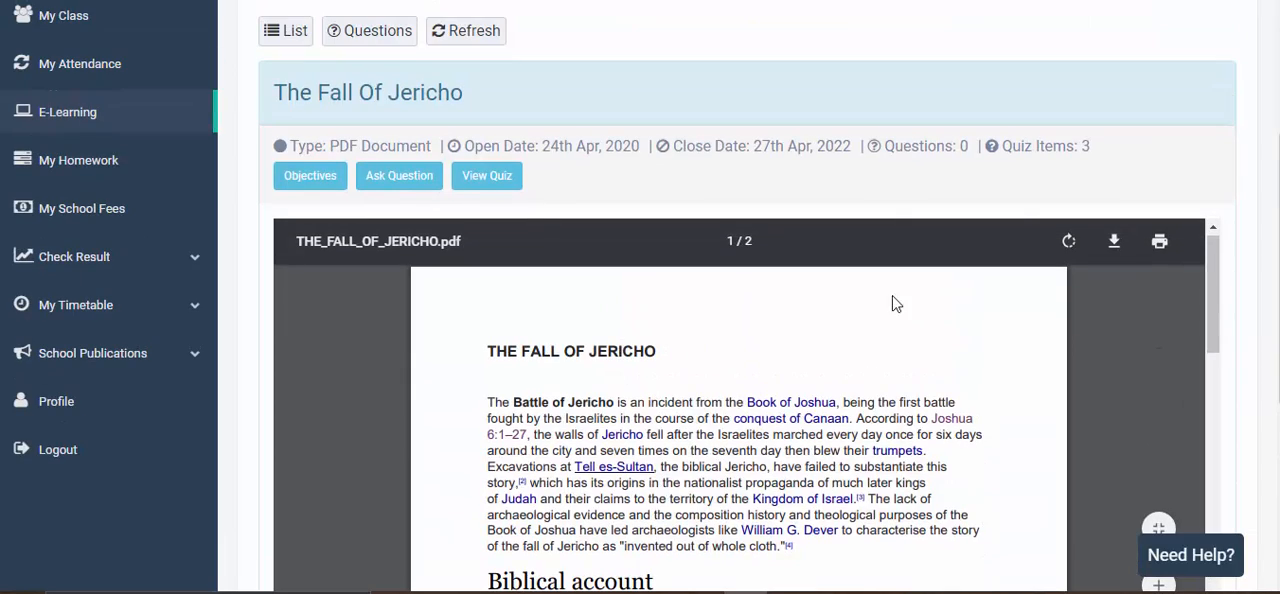
scroll(890, 300, down, 2)
scroll(1029, 263, up, 2)
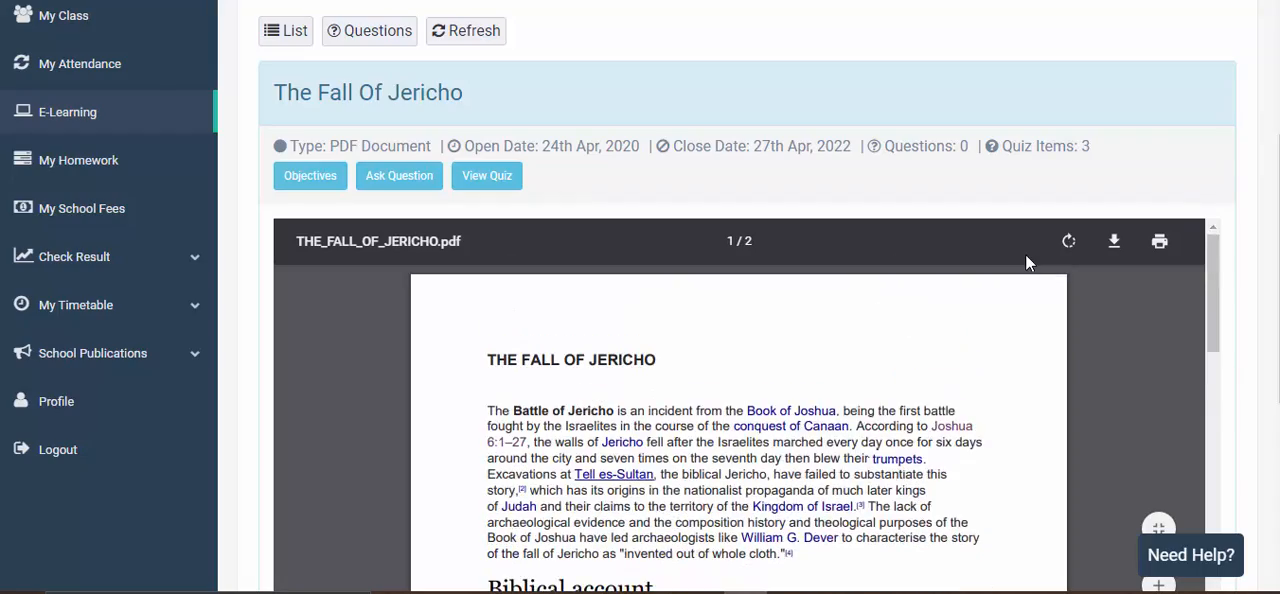
scroll(1046, 277, down, 3)
scroll(1100, 310, up, 3)
scroll(1178, 334, down, 2)
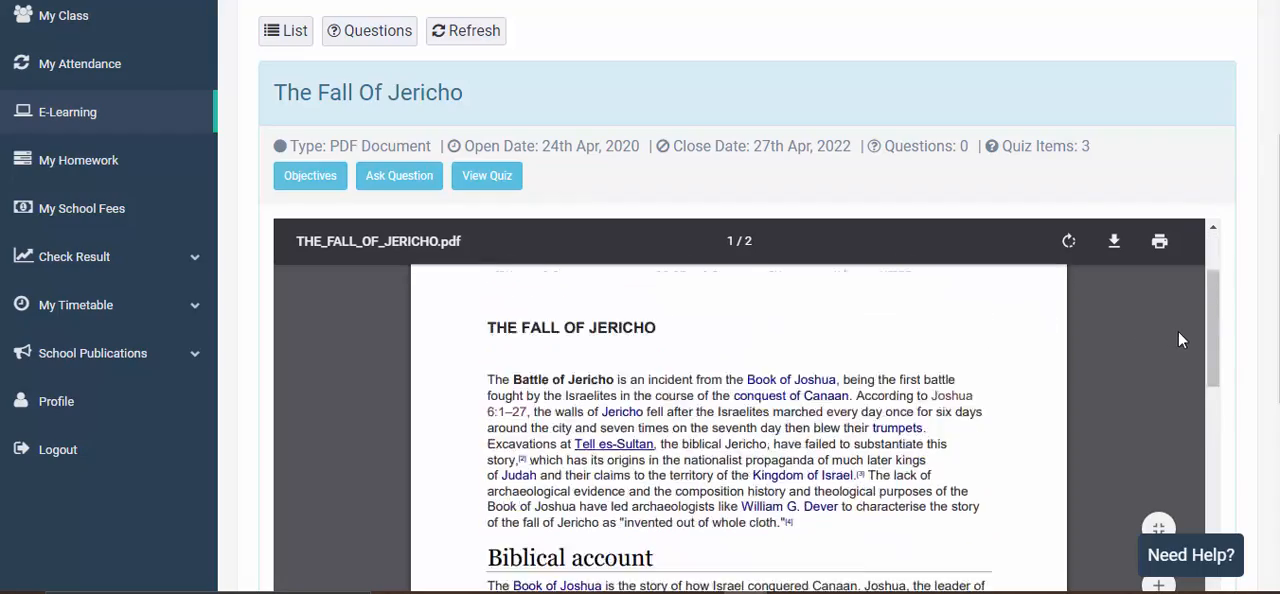
scroll(1226, 328, down, 4)
scroll(1208, 319, up, 3)
scroll(897, 307, up, 3)
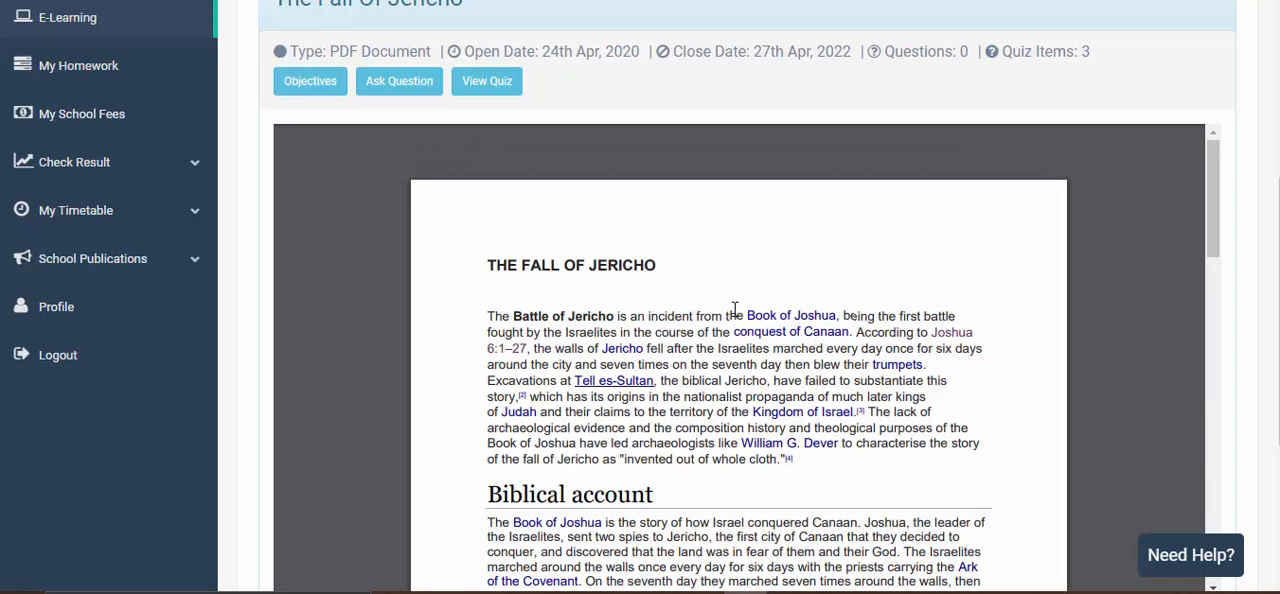
scroll(770, 302, down, 10)
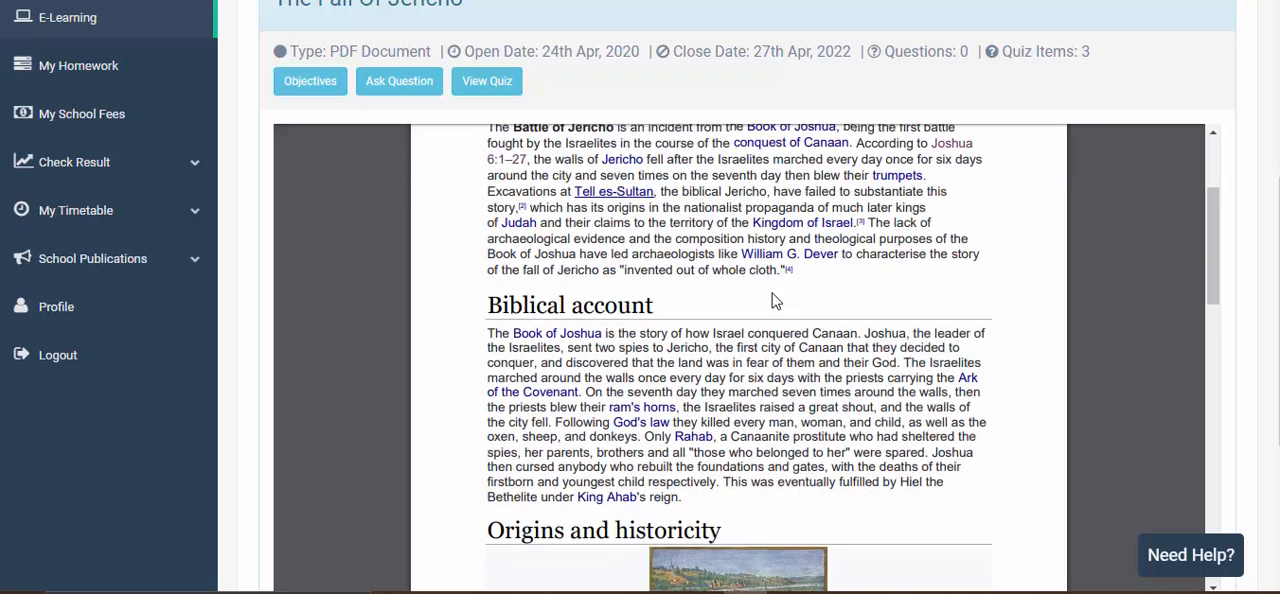
scroll(772, 300, down, 10)
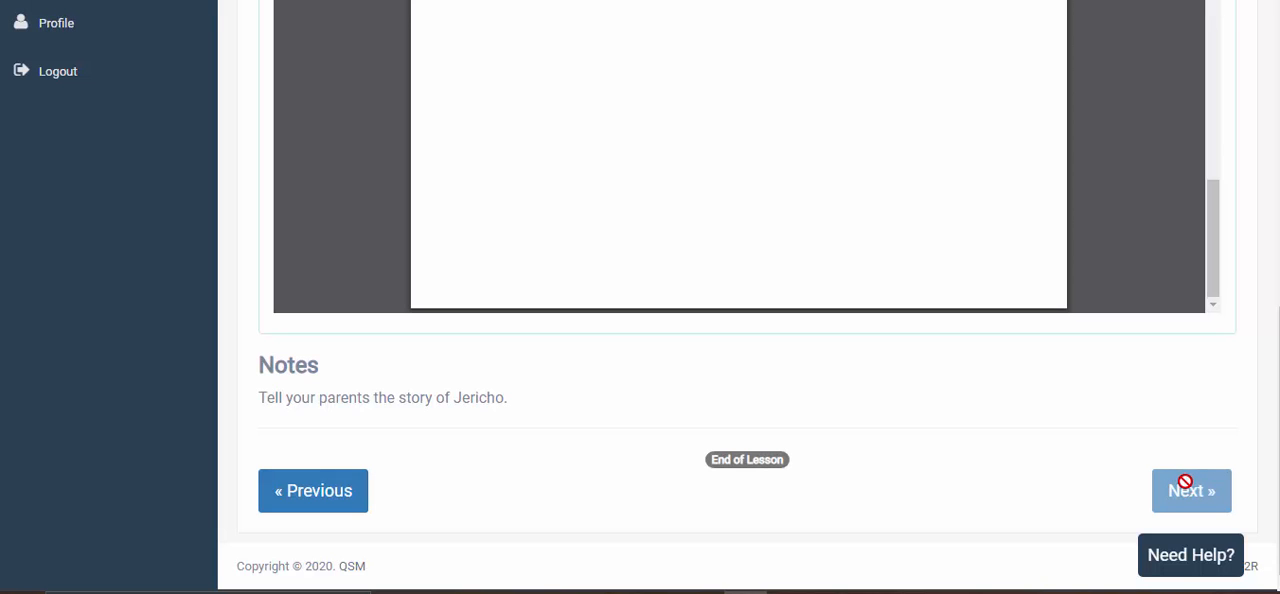
- Check the end-of-lesson marker and step back through the previous lessons to God Sends Manna From Heaven
drag(711, 459, 790, 460)
click(819, 455)
scroll(834, 463, up, 2)
scroll(834, 463, down, 2)
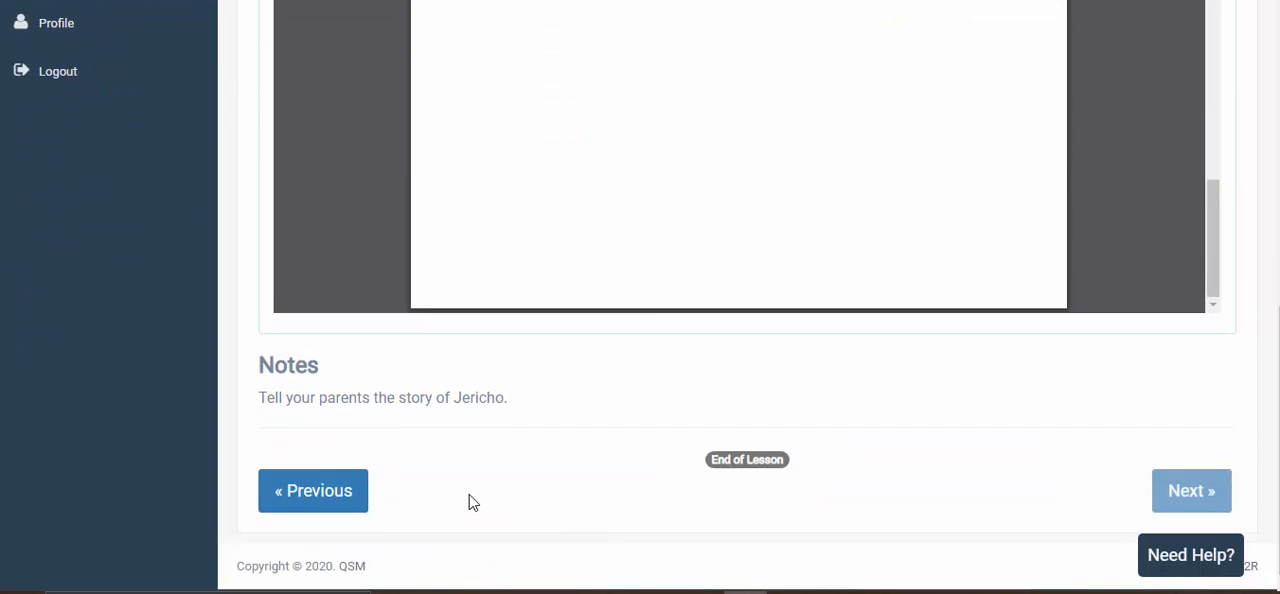
click(362, 500)
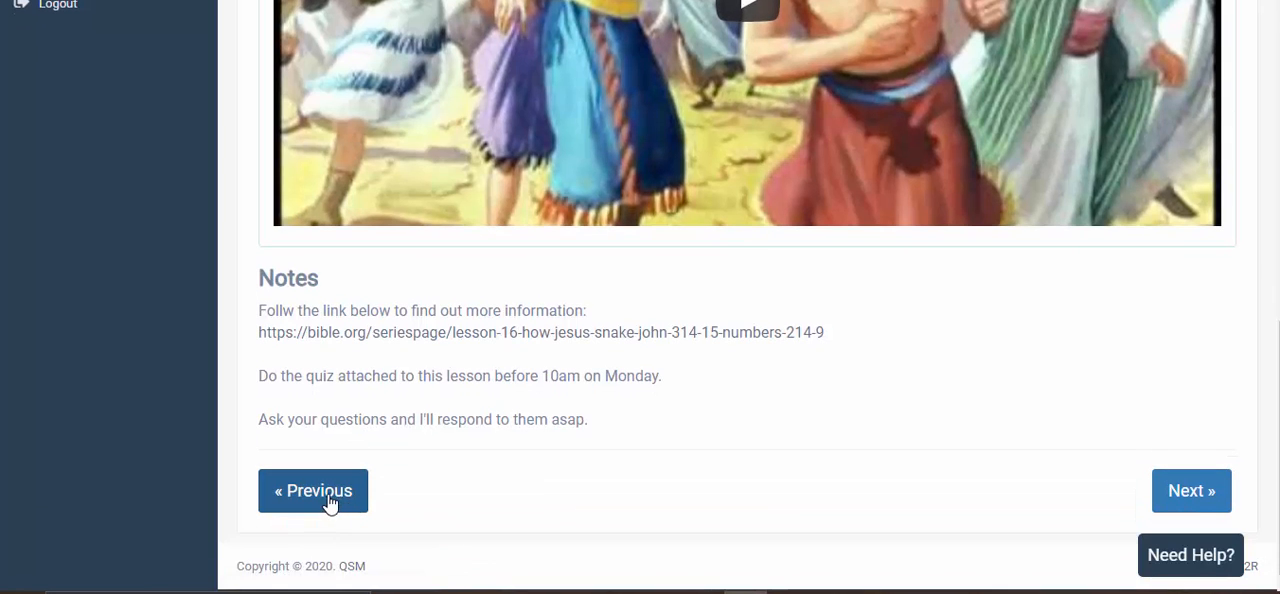
scroll(666, 400, up, 2)
scroll(726, 163, down, 2)
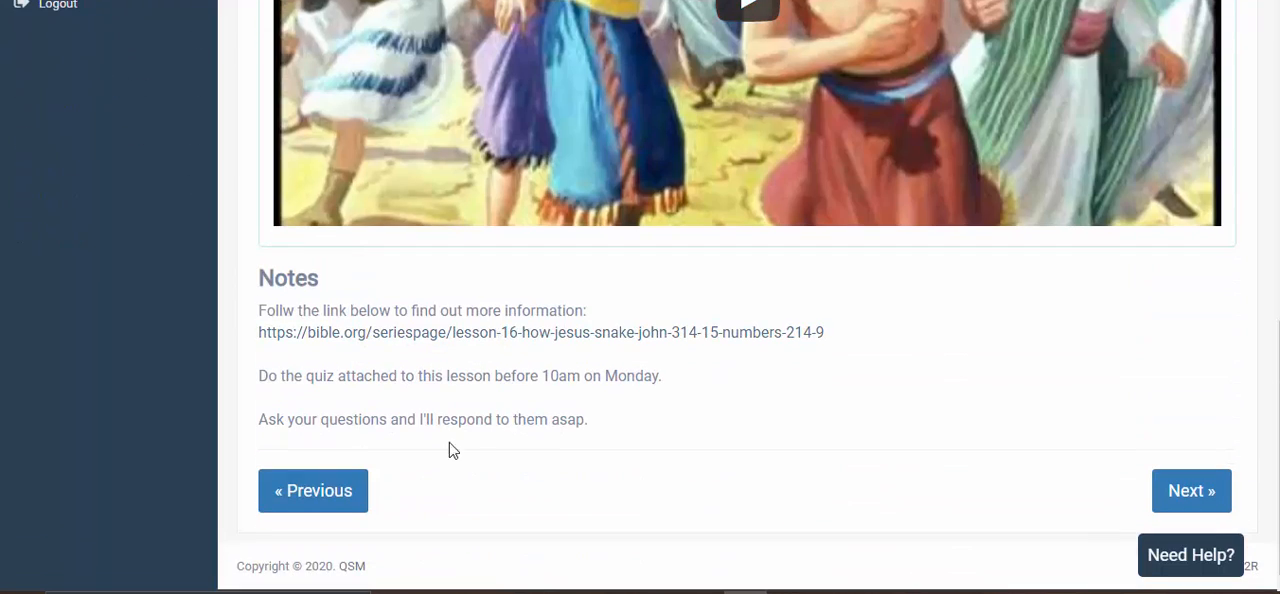
click(340, 500)
- Review the manna lesson's text, notes and start-of-lesson marker
scroll(757, 389, up, 3)
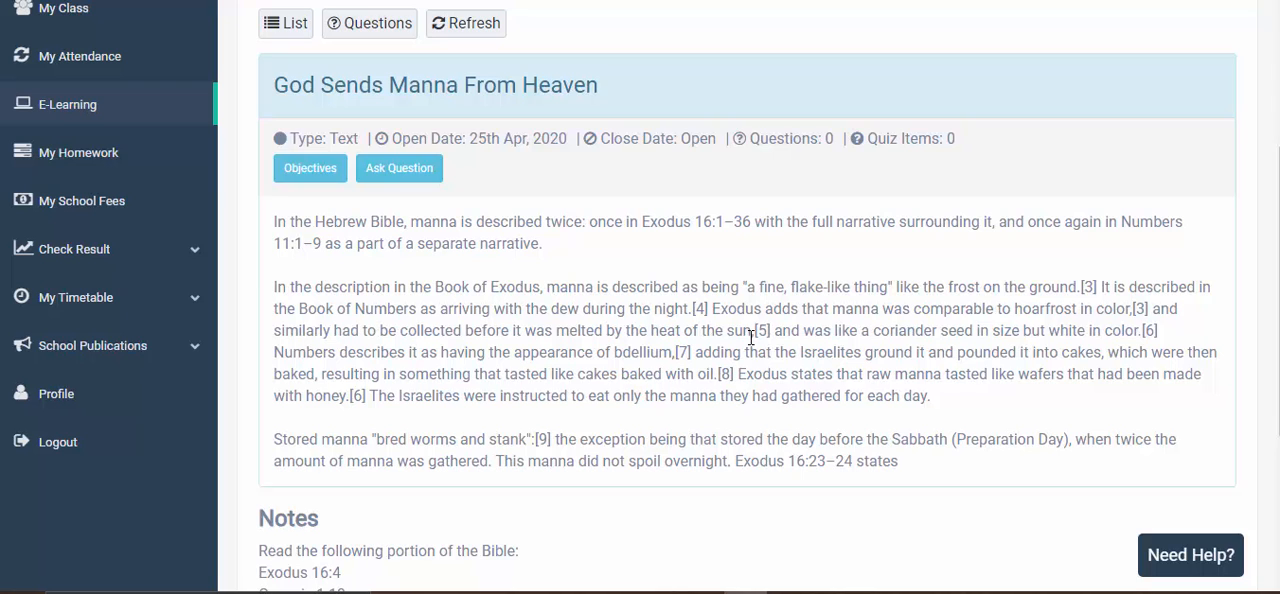
scroll(749, 337, down, 3)
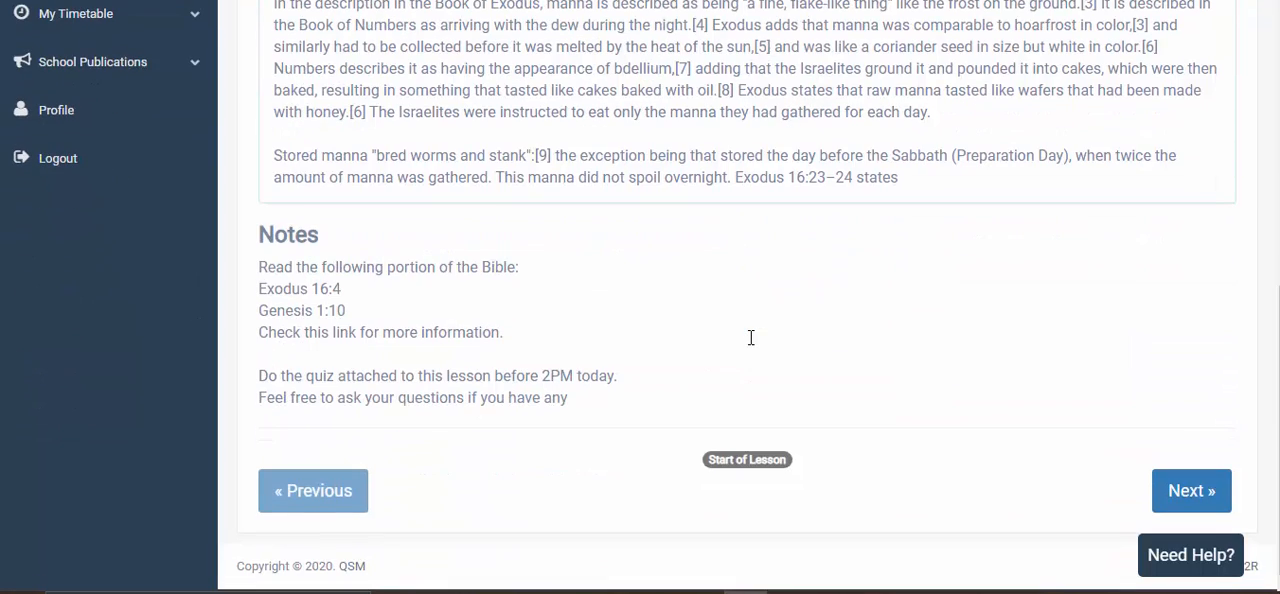
scroll(790, 204, up, 2)
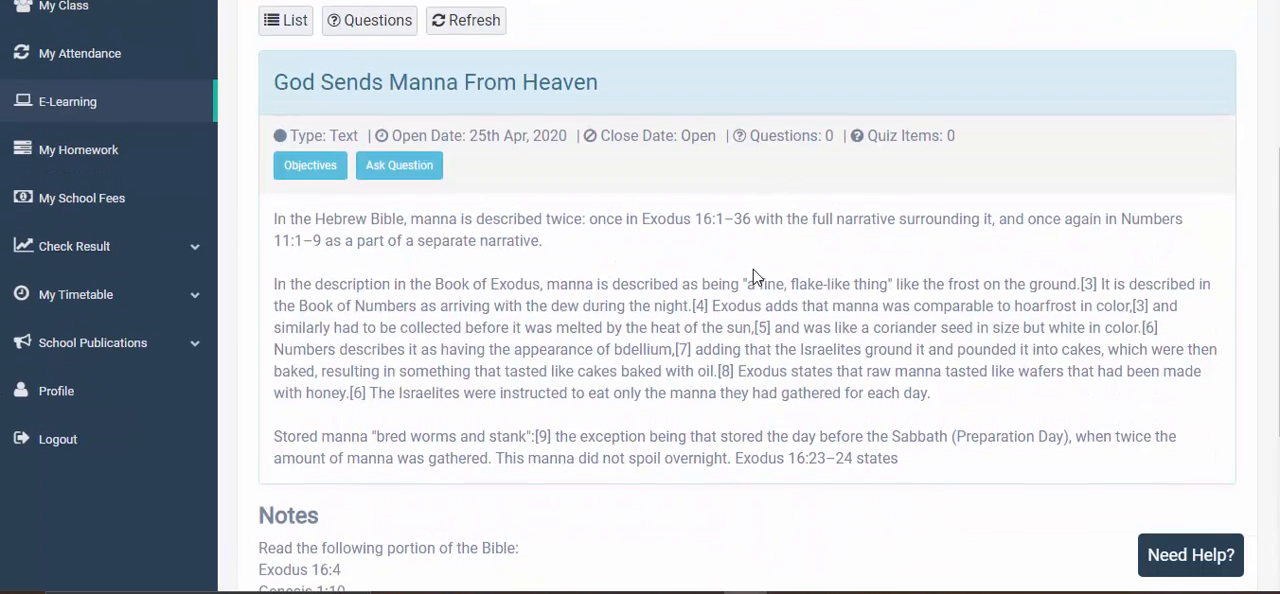
scroll(755, 277, down, 3)
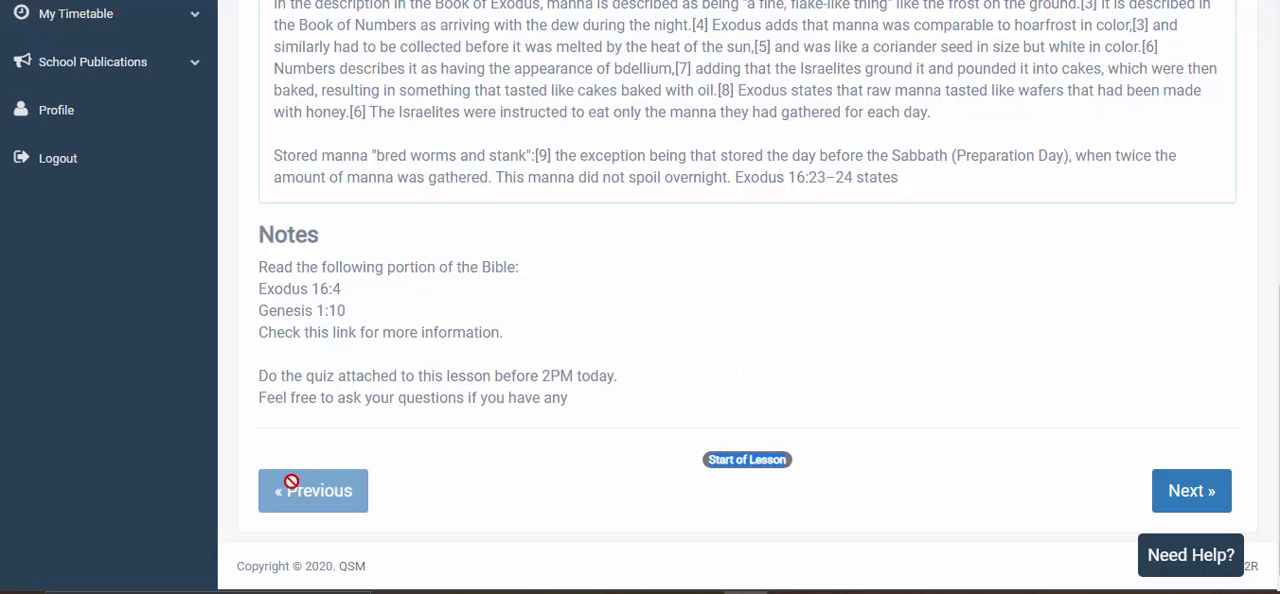
scroll(563, 294, up, 5)
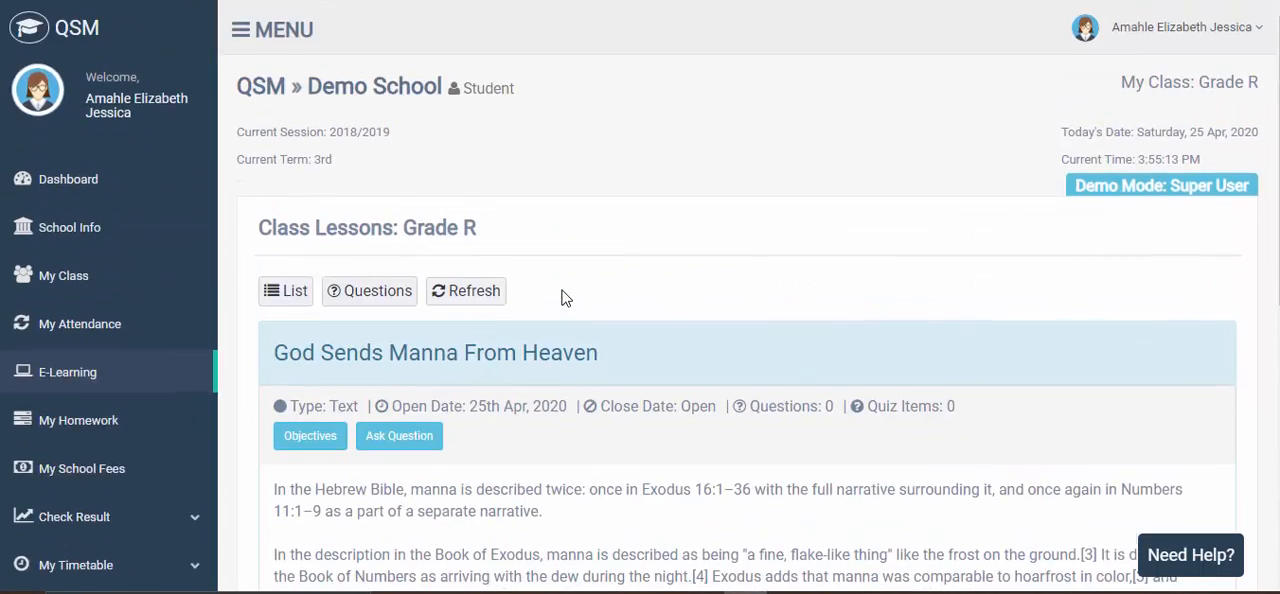
scroll(563, 294, down, 1)
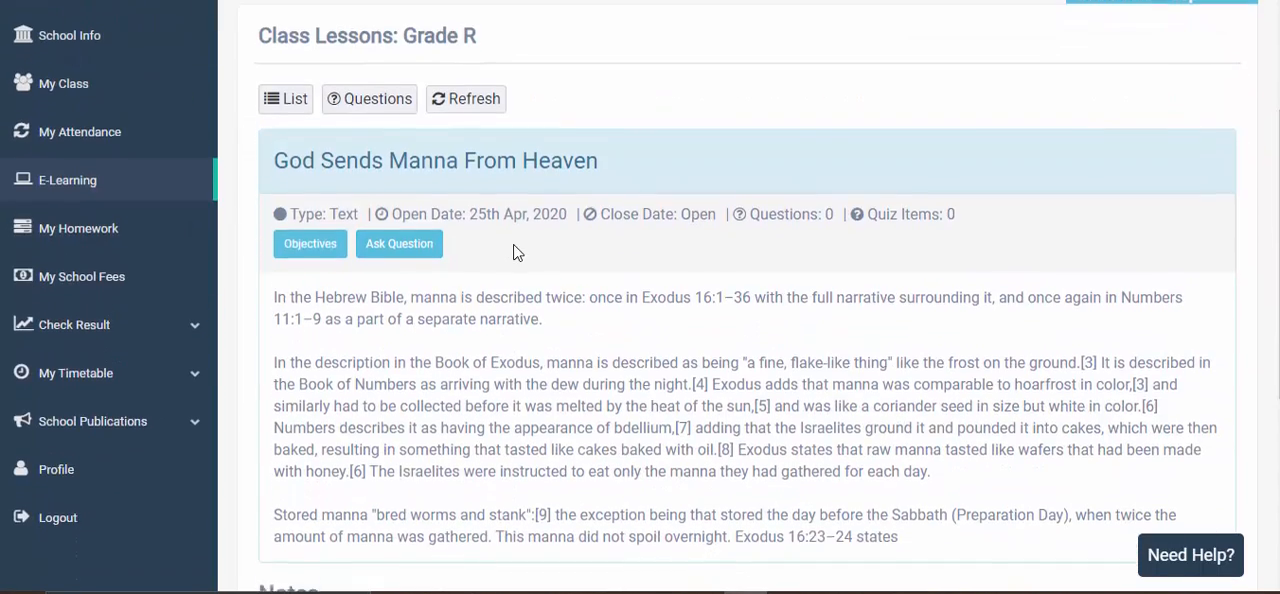
scroll(514, 246, down, 4)
- Proceed to the lesson The Children Of Israel Sin Against God, then show and hide its objectives
click(1191, 490)
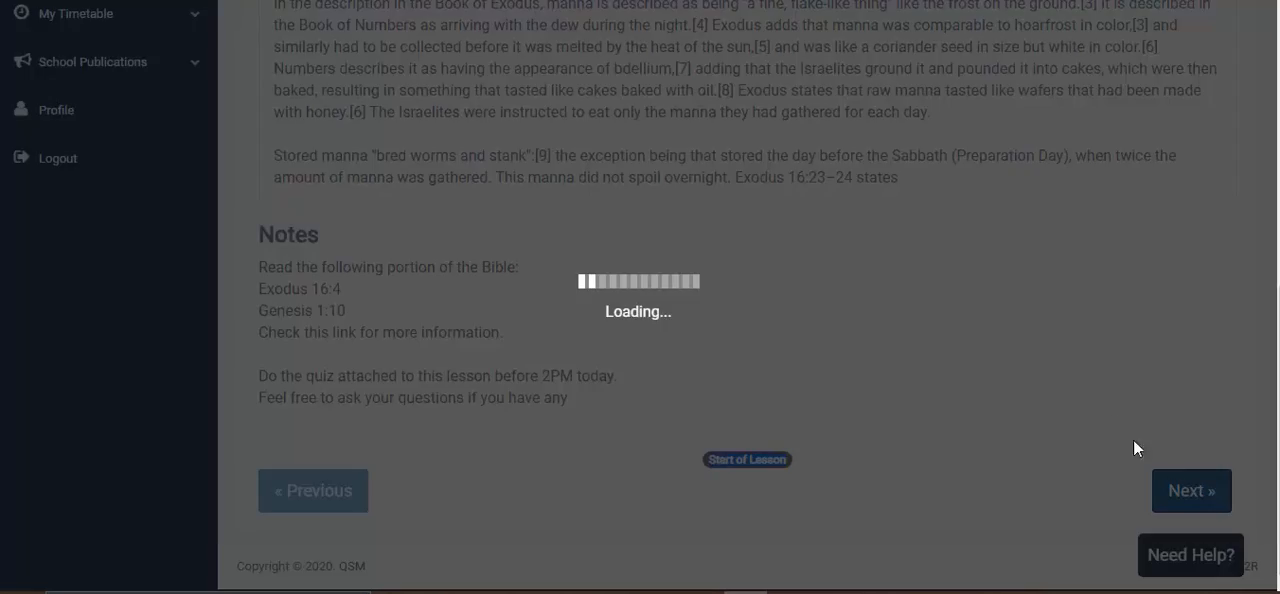
scroll(995, 286, up, 4)
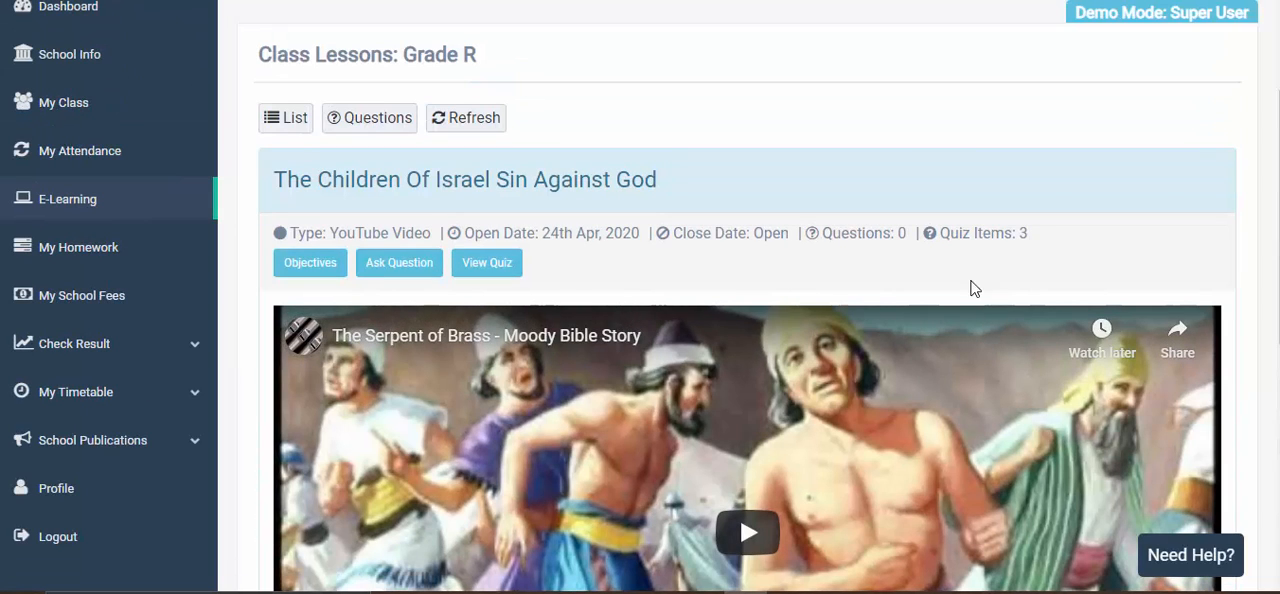
click(314, 272)
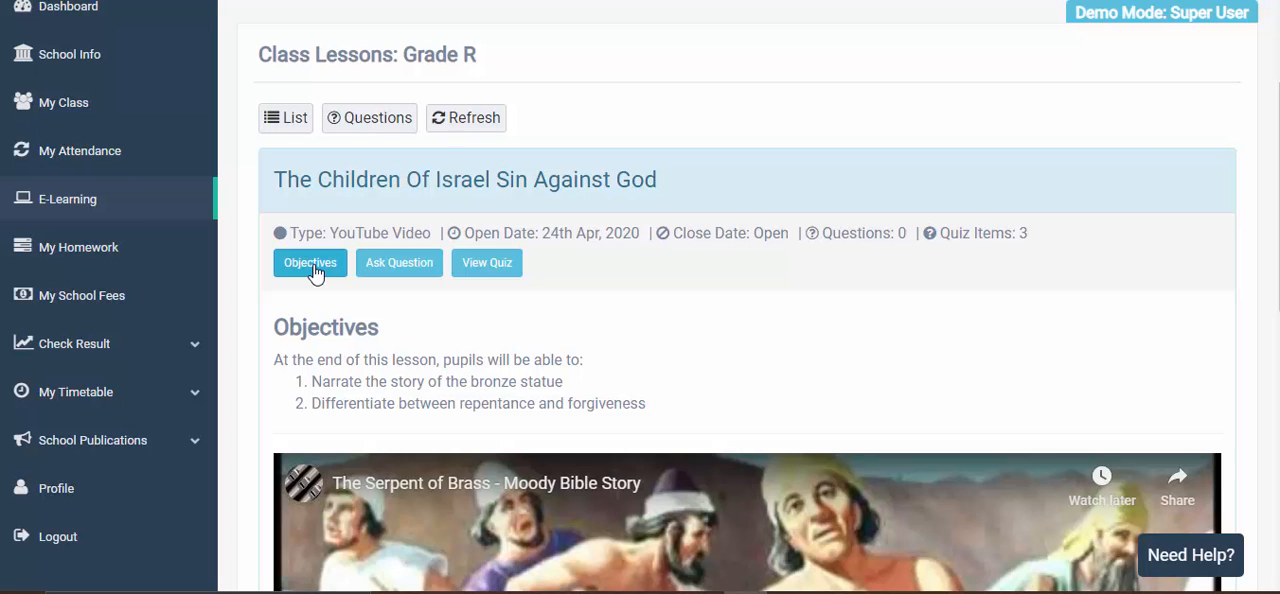
click(314, 272)
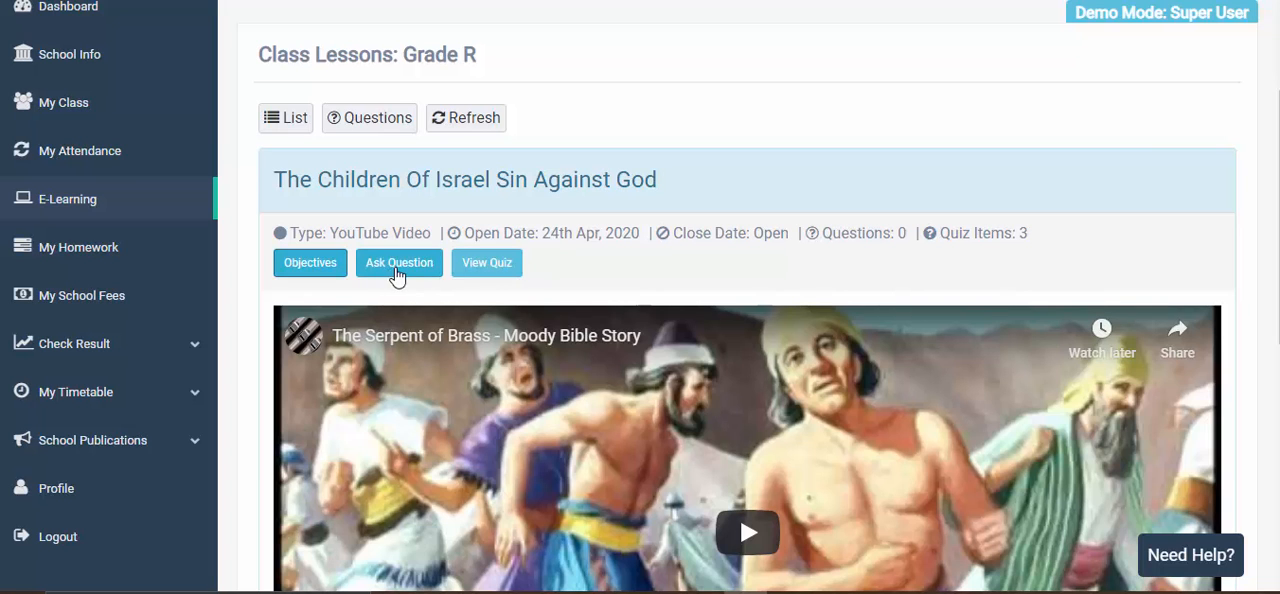
- Start asking a question about The Children Of Israel Sin Against God, titled "How did it happen?"
scroll(784, 267, down, 5)
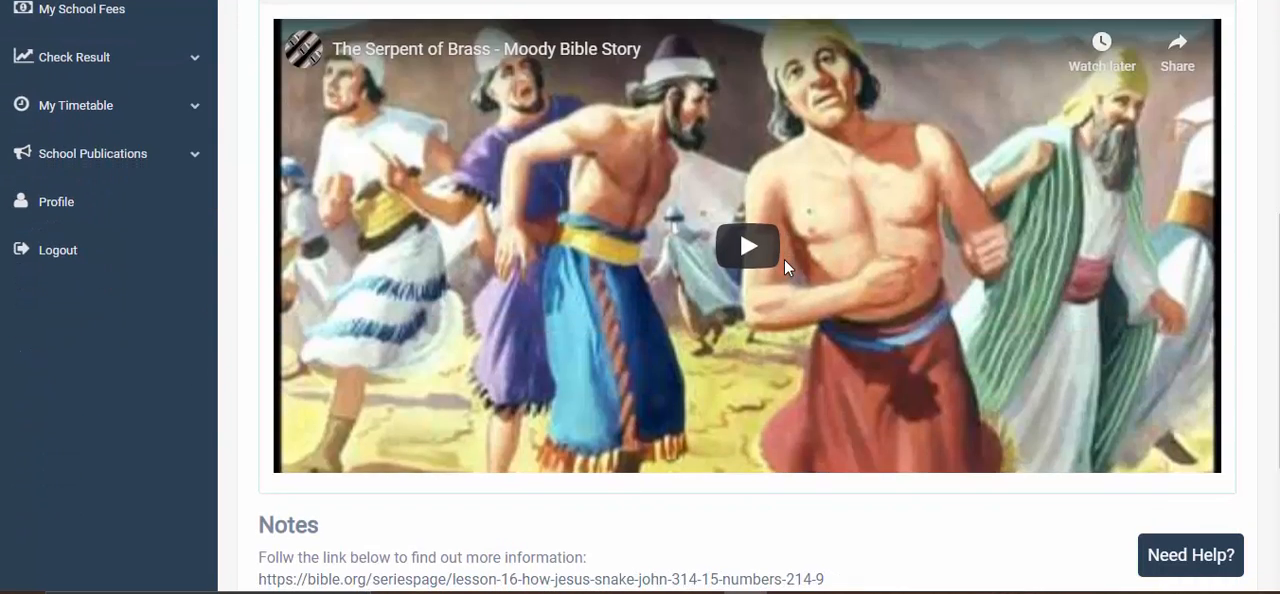
scroll(784, 267, up, 5)
click(405, 204)
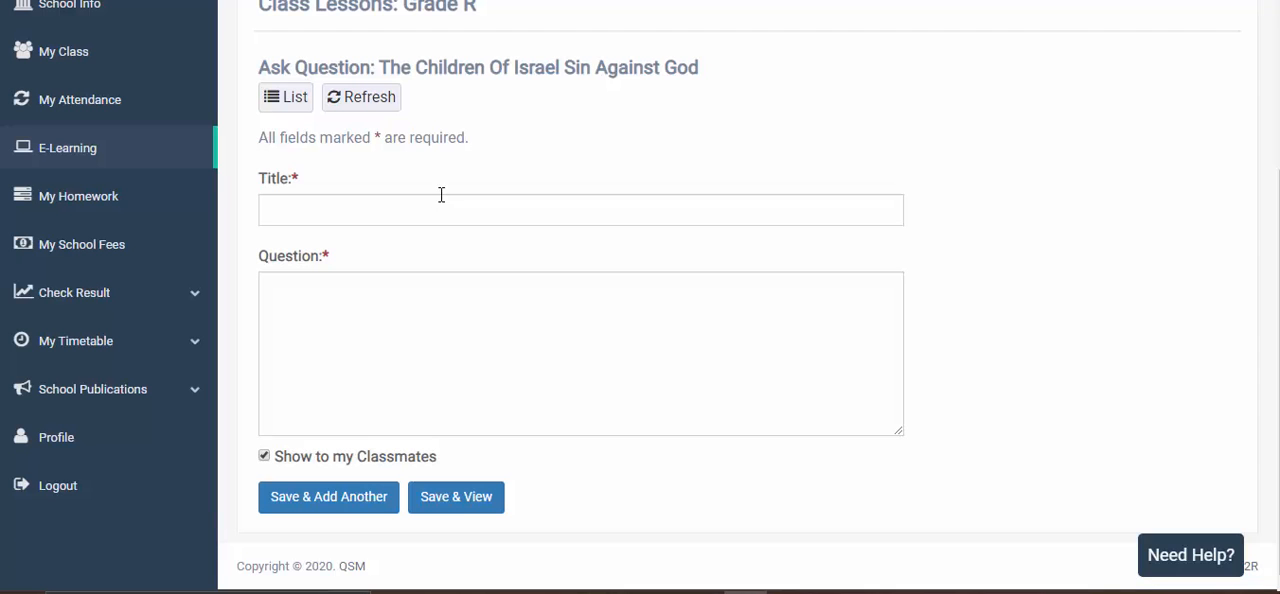
click(431, 207)
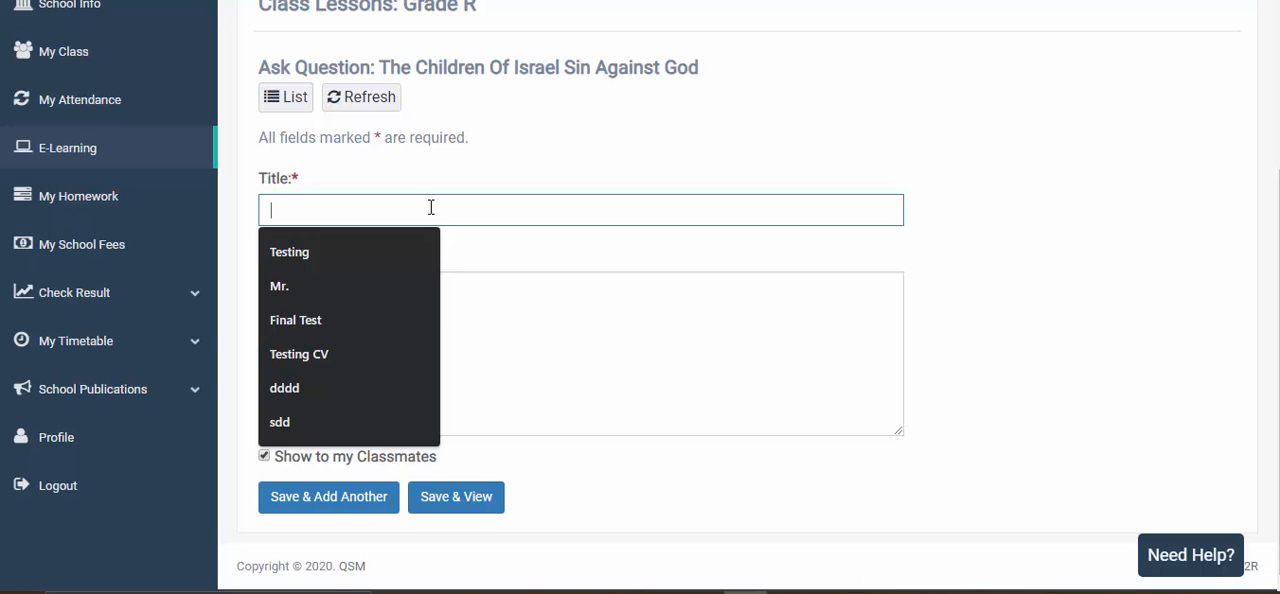
text(How did it happen)
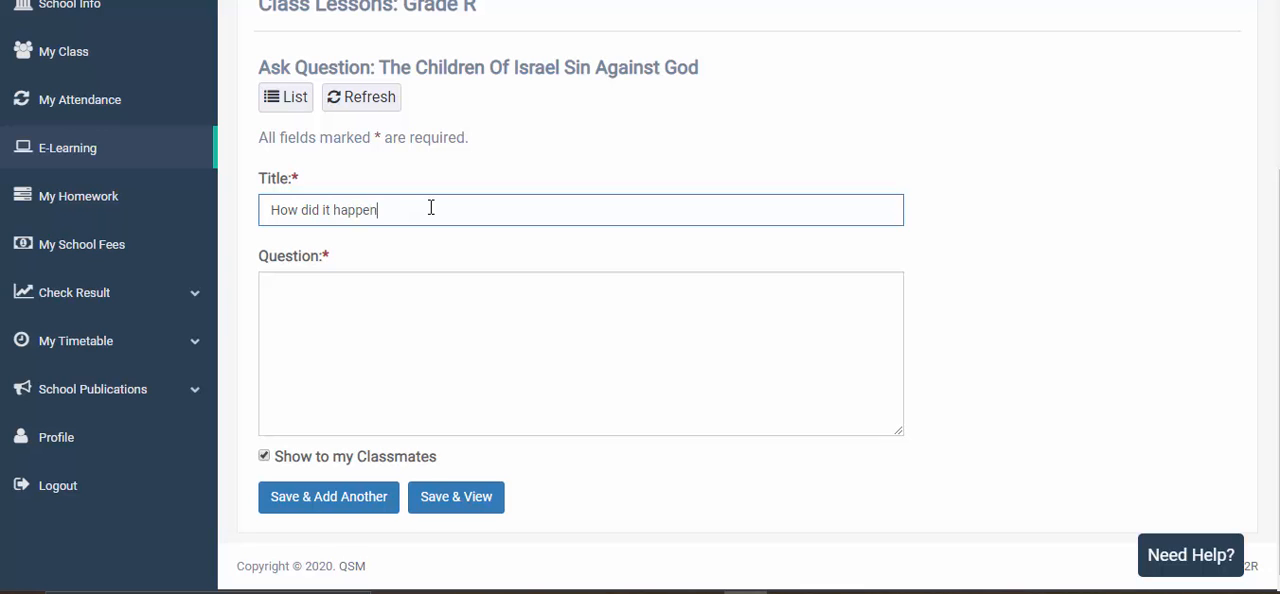
- Enter the question "Why would it be so hard to achieve?" and leave it set to show to classmates
click(375, 337)
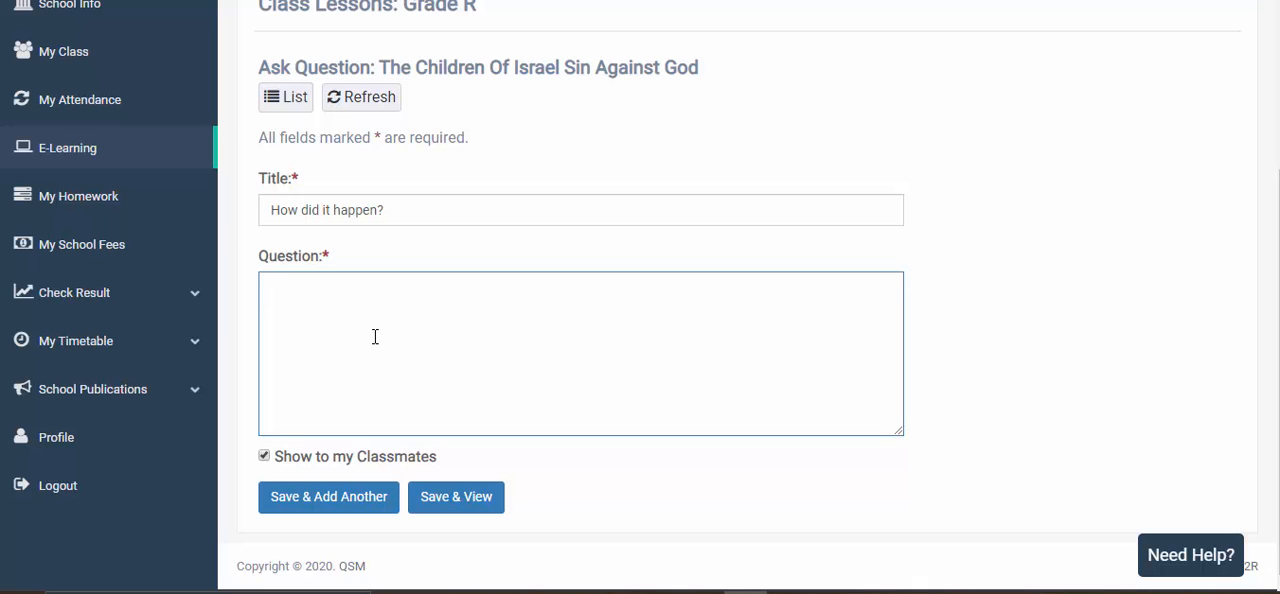
text(Why would it be so hard to achieve?)
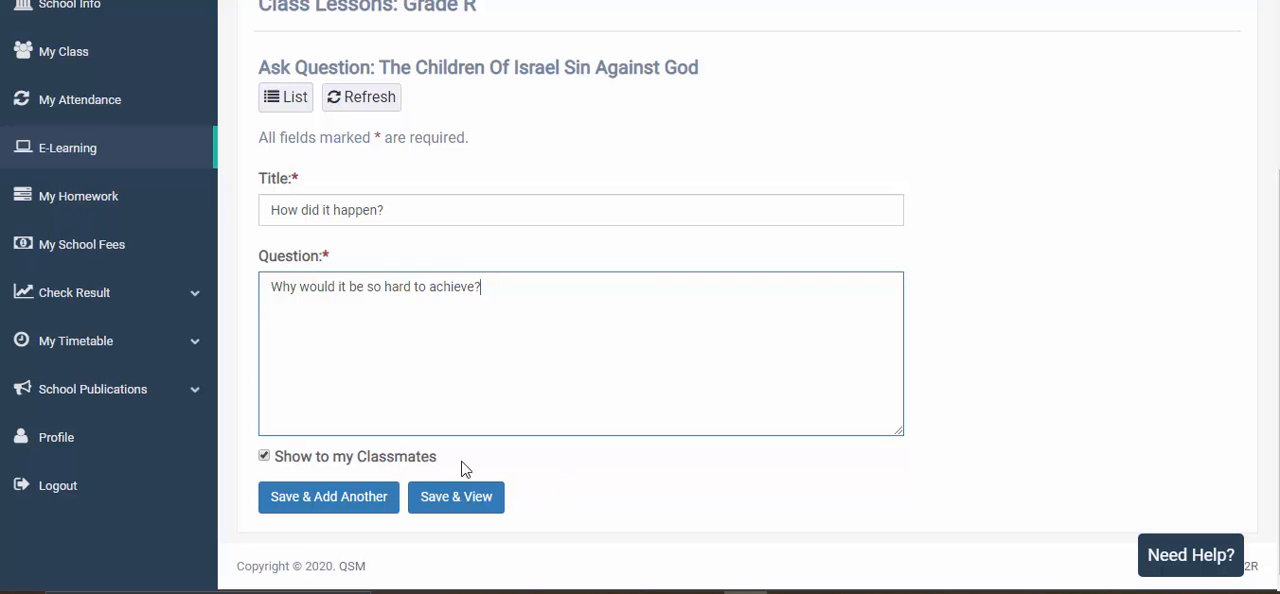
click(265, 458)
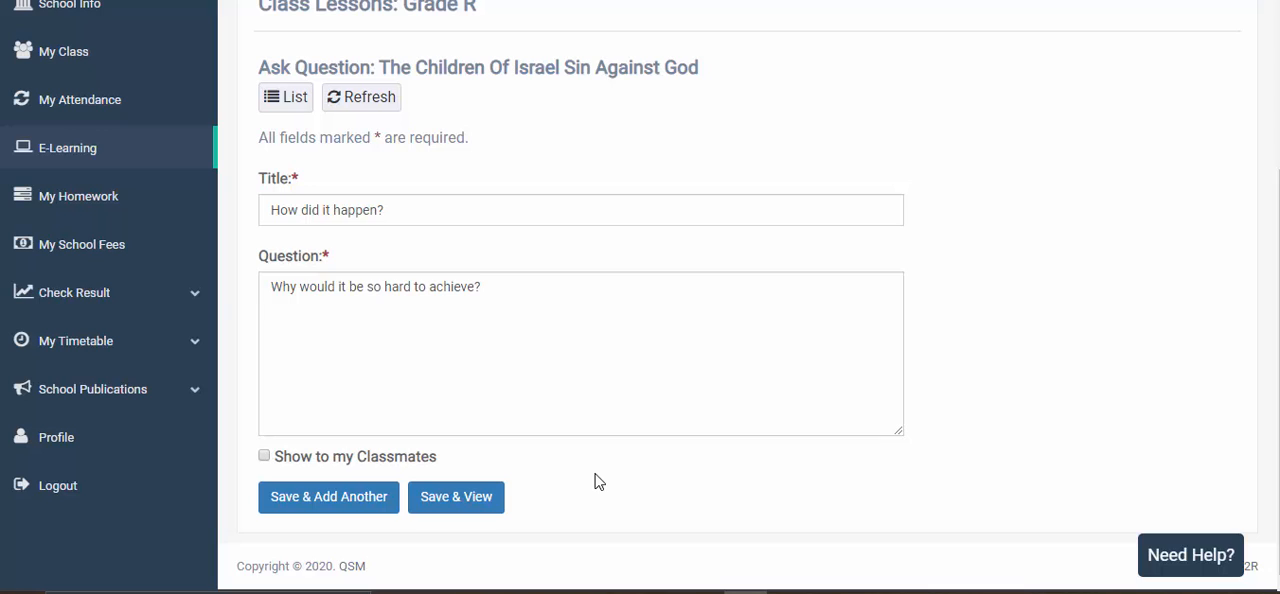
click(265, 458)
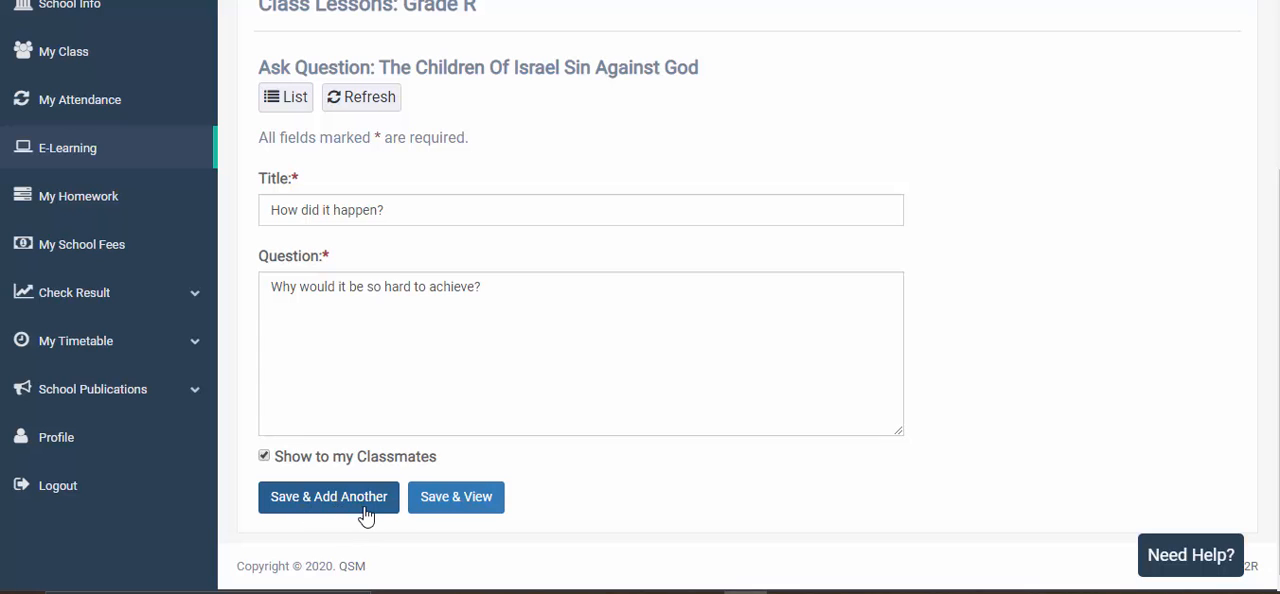
- Save the question and view it, then switch to the teacher account and refresh the lessons list of The Promised Land
click(474, 508)
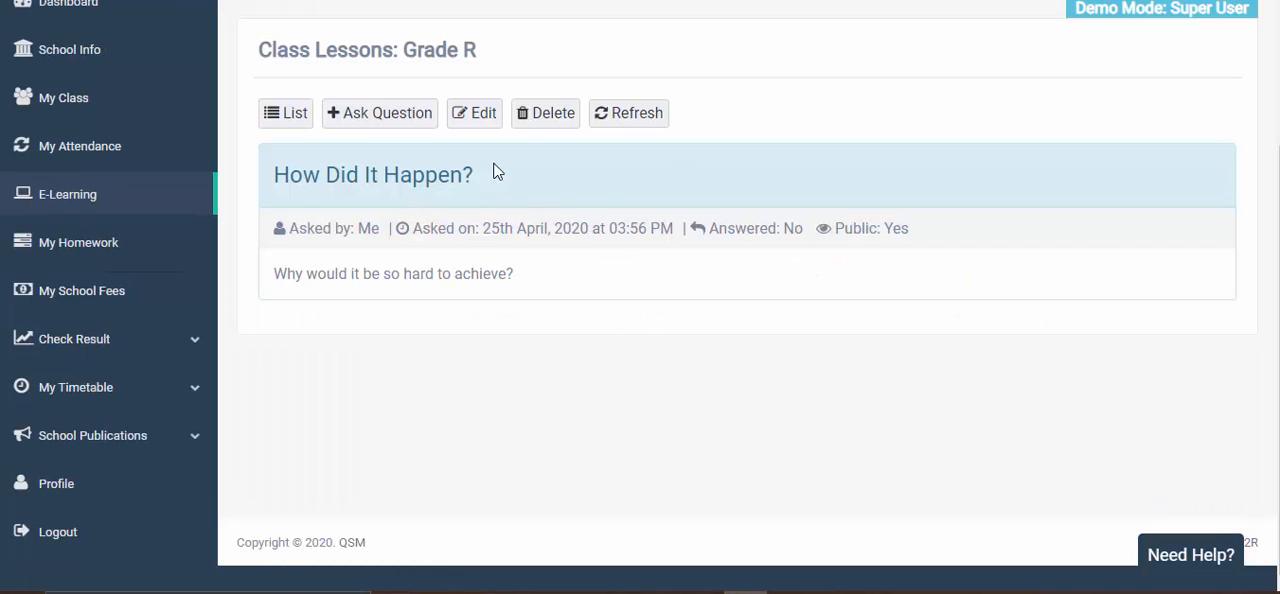
scroll(376, 130, up, 1)
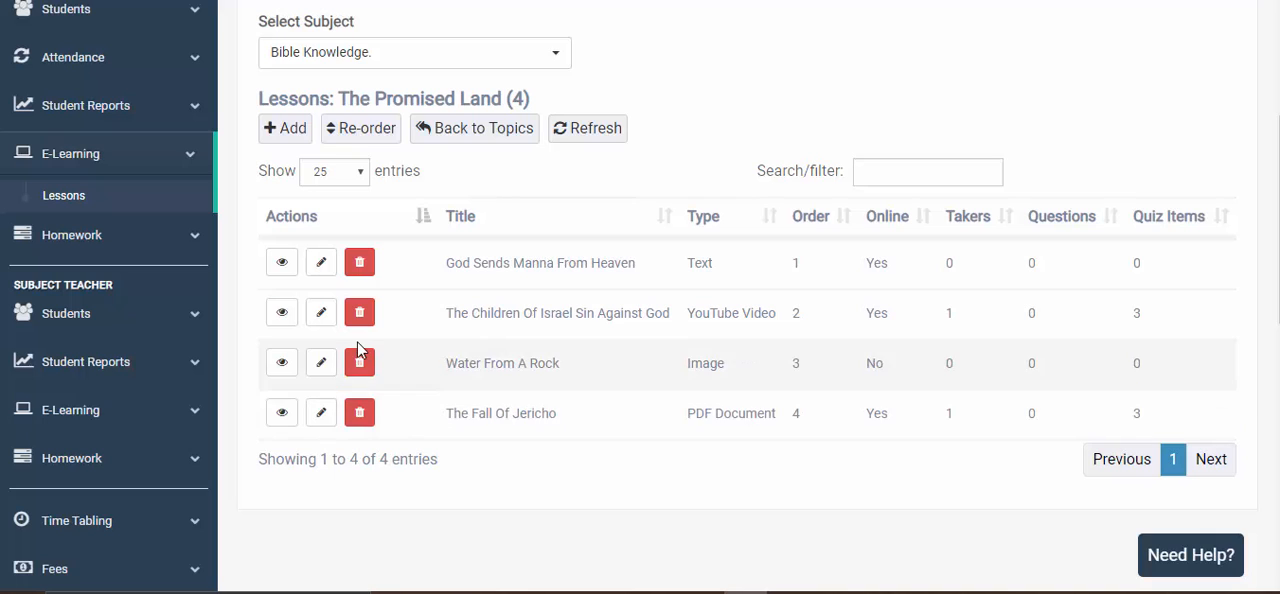
click(577, 141)
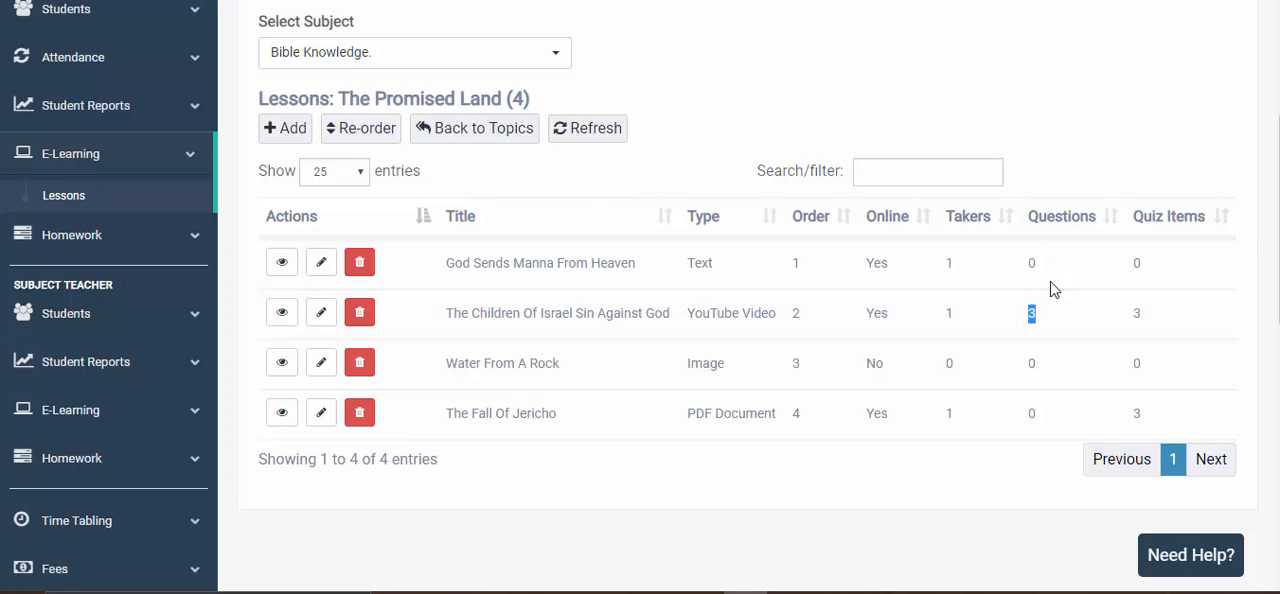
click(1037, 321)
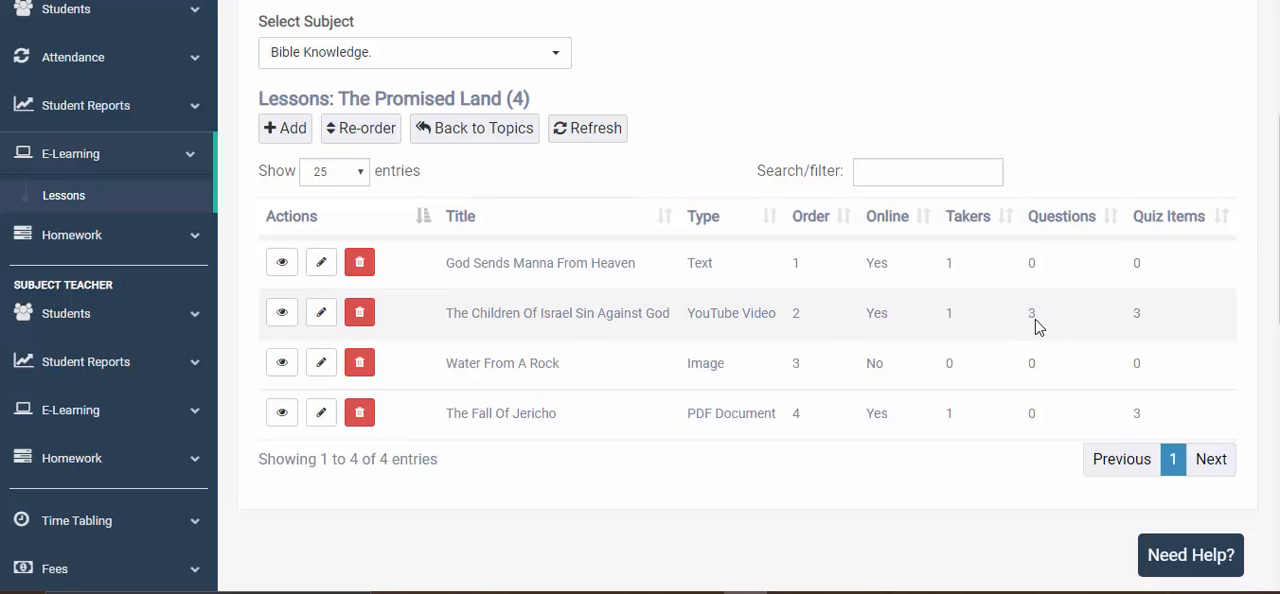
- Open the student questions of the lesson The Children Of Israel Sin Against God and check the question's Public status
click(283, 316)
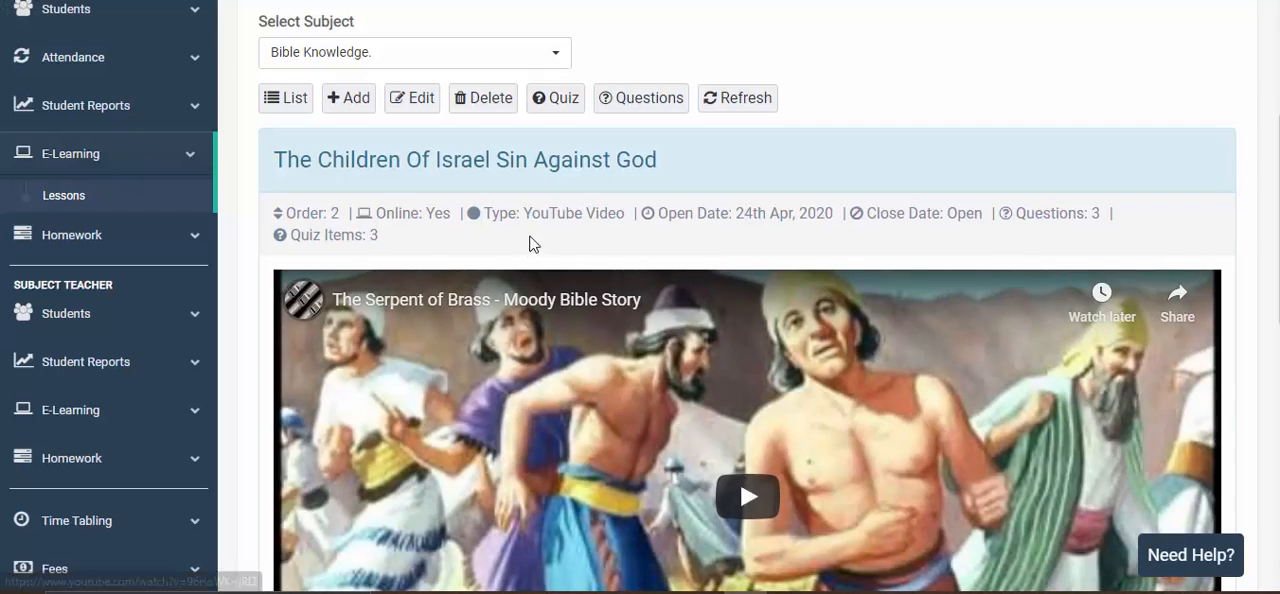
scroll(697, 194, down, 8)
scroll(688, 242, up, 9)
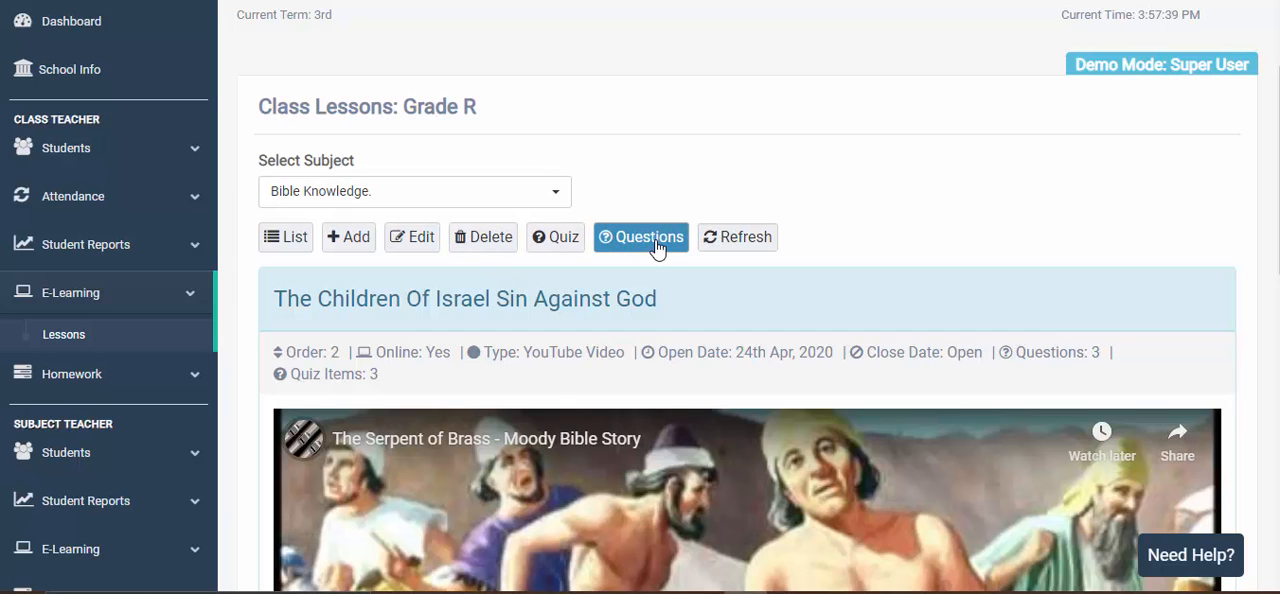
click(648, 238)
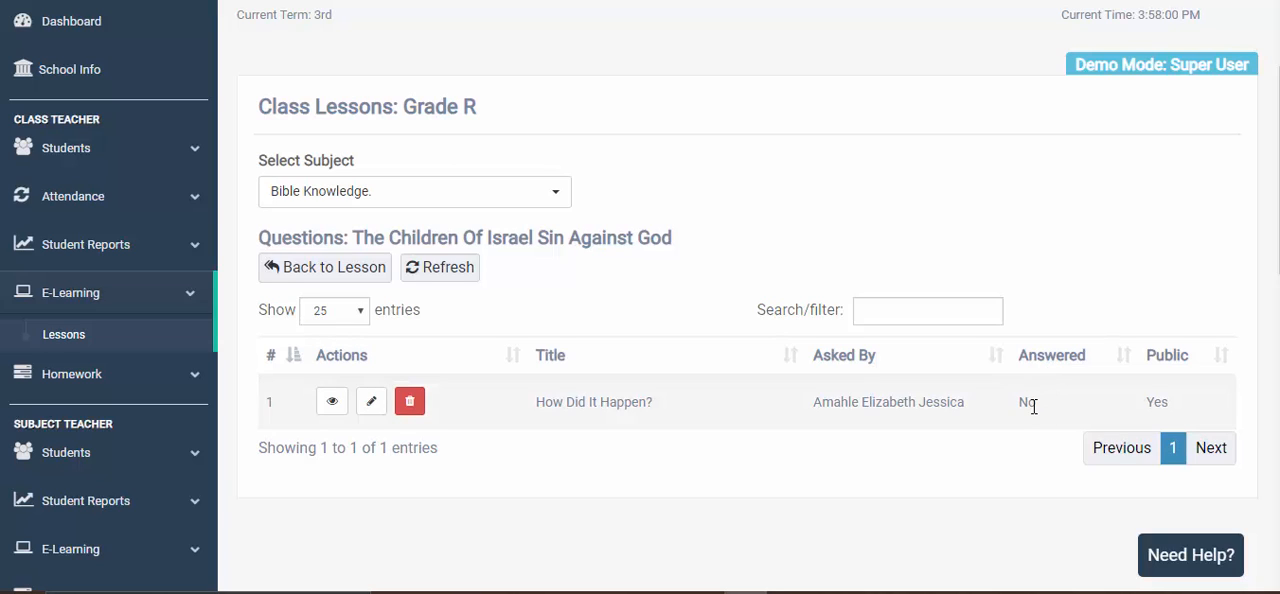
double_click(1162, 403)
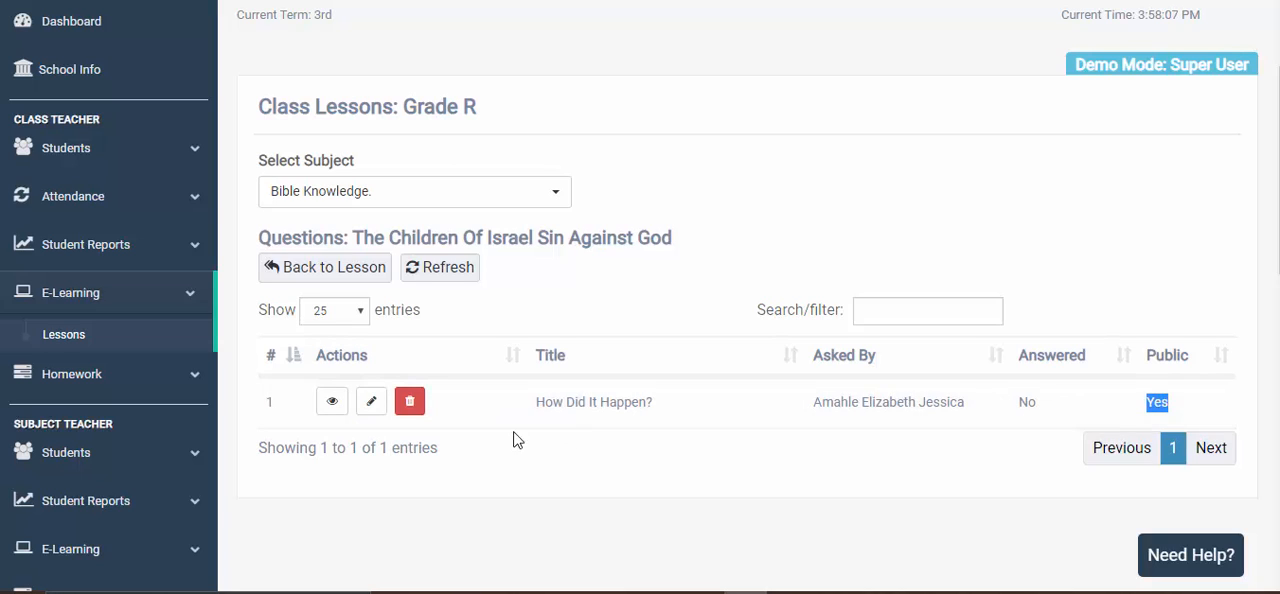
click(462, 437)
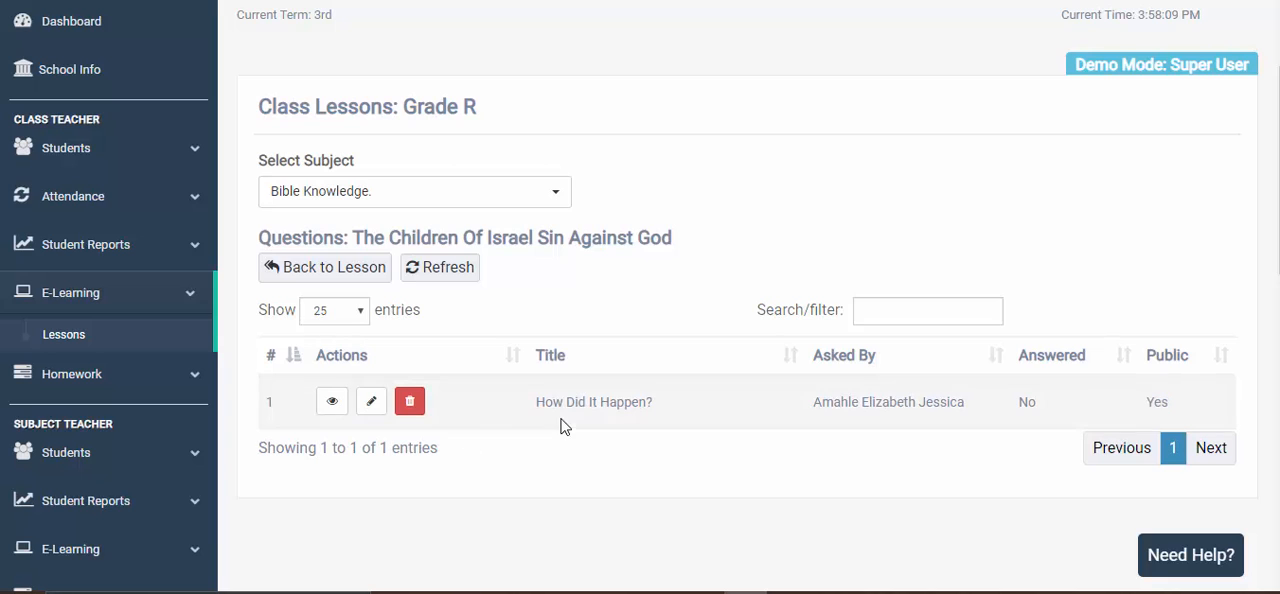
- View the question How Did It Happen? and start answering it
click(334, 405)
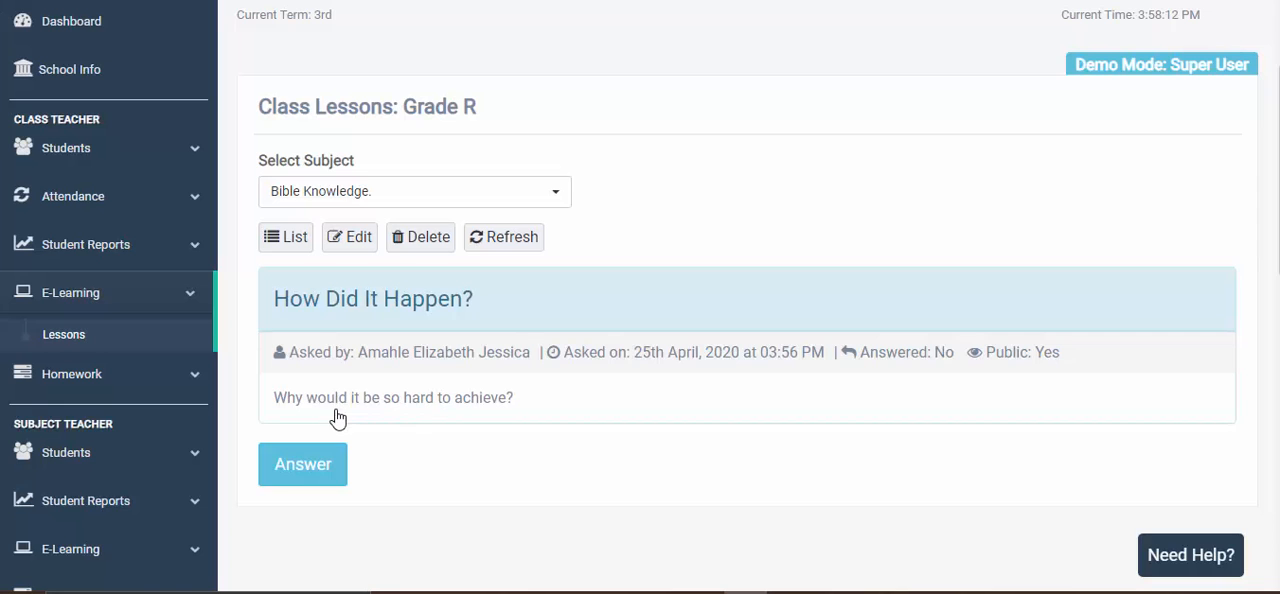
scroll(337, 418, down, 3)
scroll(479, 305, up, 2)
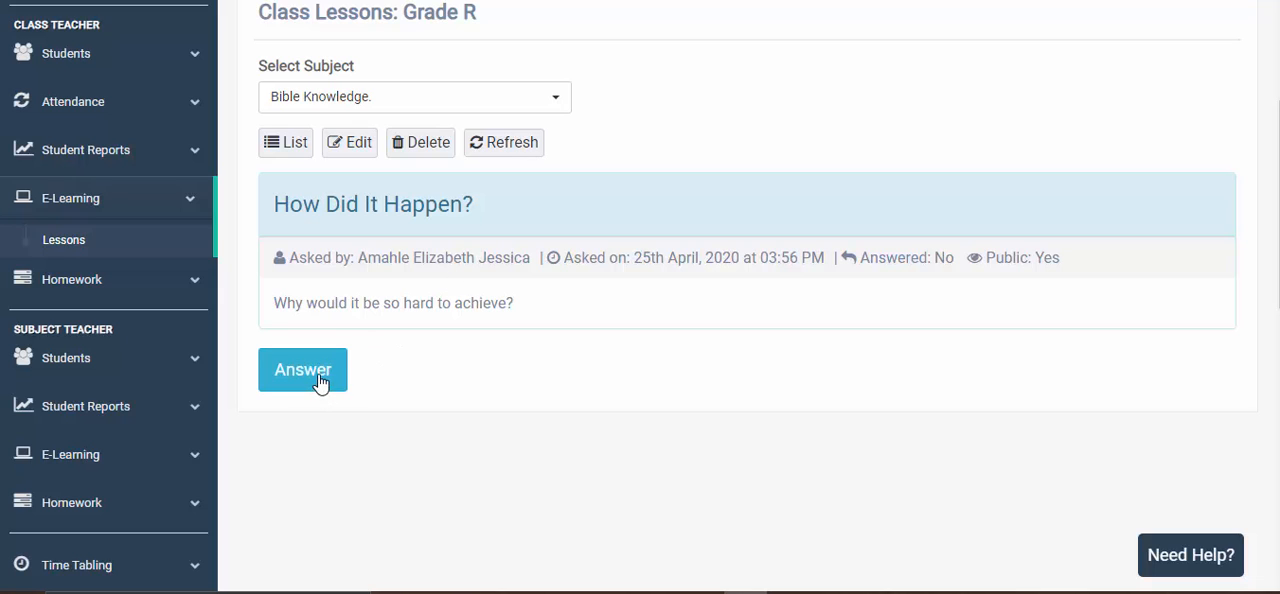
click(318, 377)
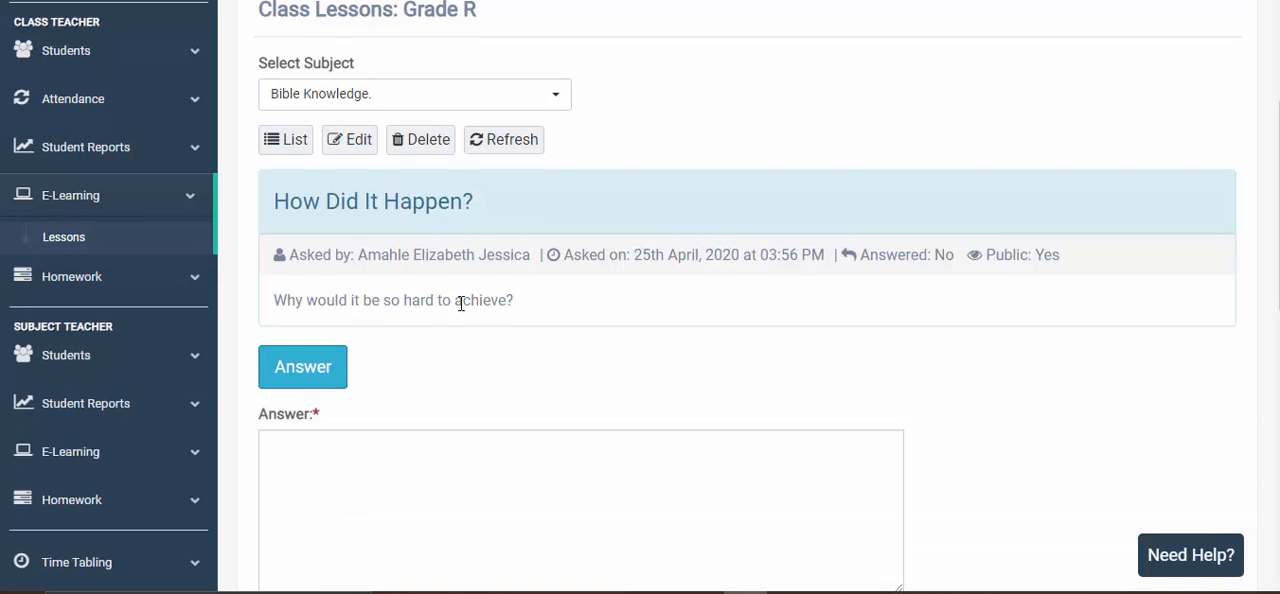
- Submit "Yes it was very hard because...." as the answer to the student's question
scroll(461, 303, down, 1)
click(386, 394)
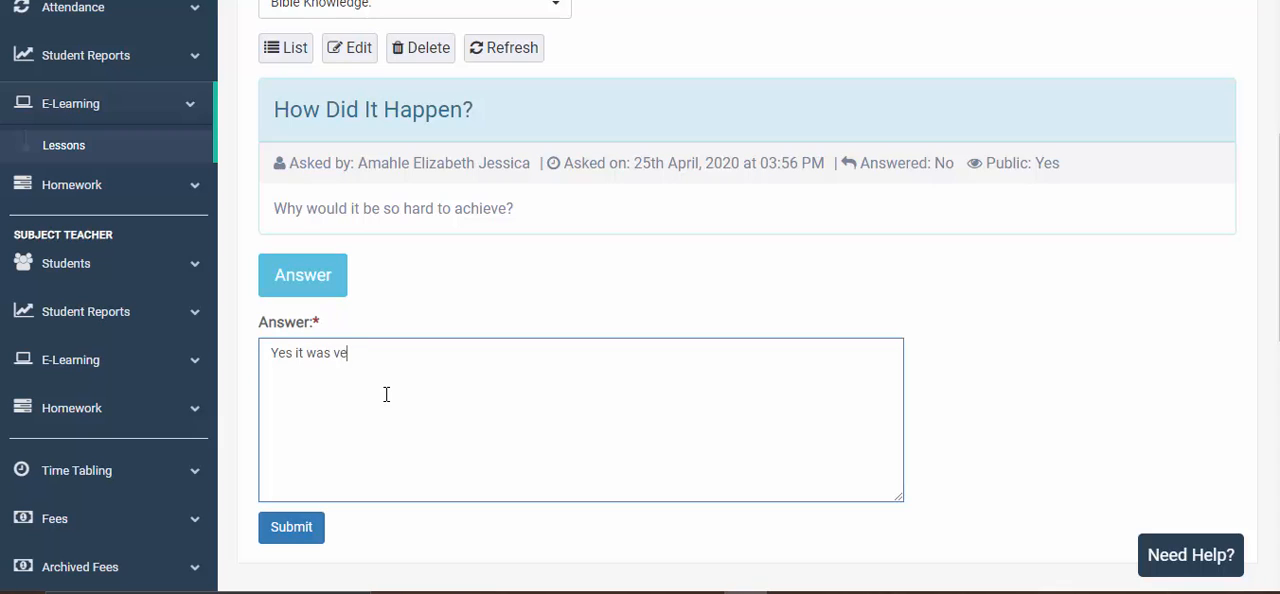
text(Yes it was very hard because....)
scroll(386, 394, down, 3)
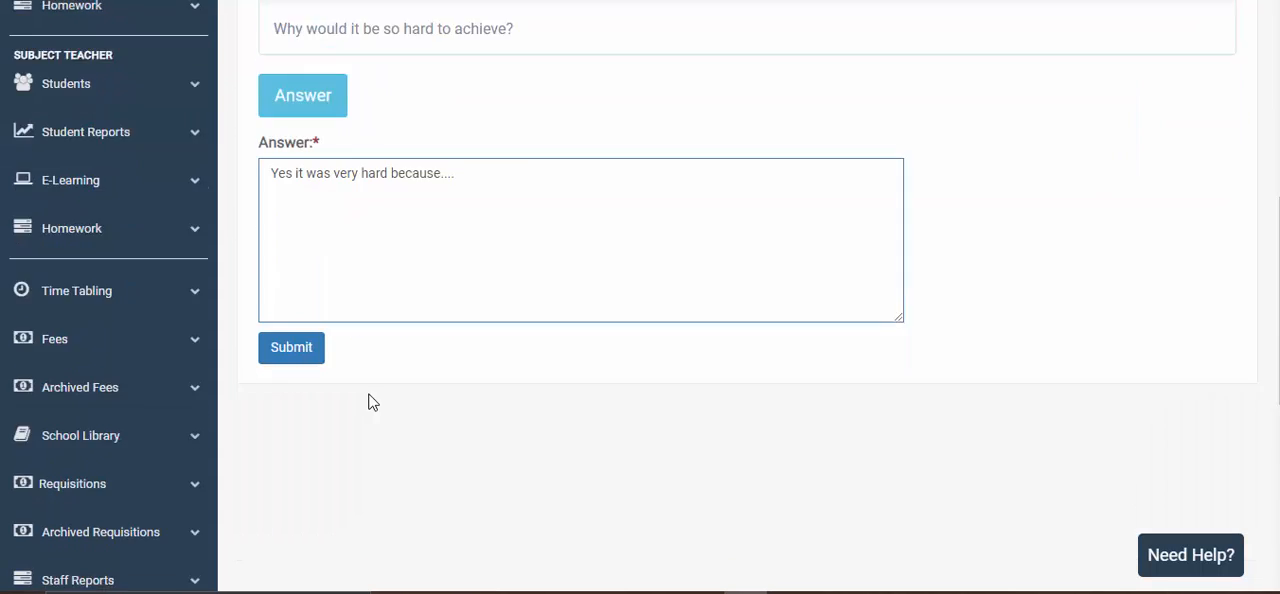
scroll(363, 408, up, 2)
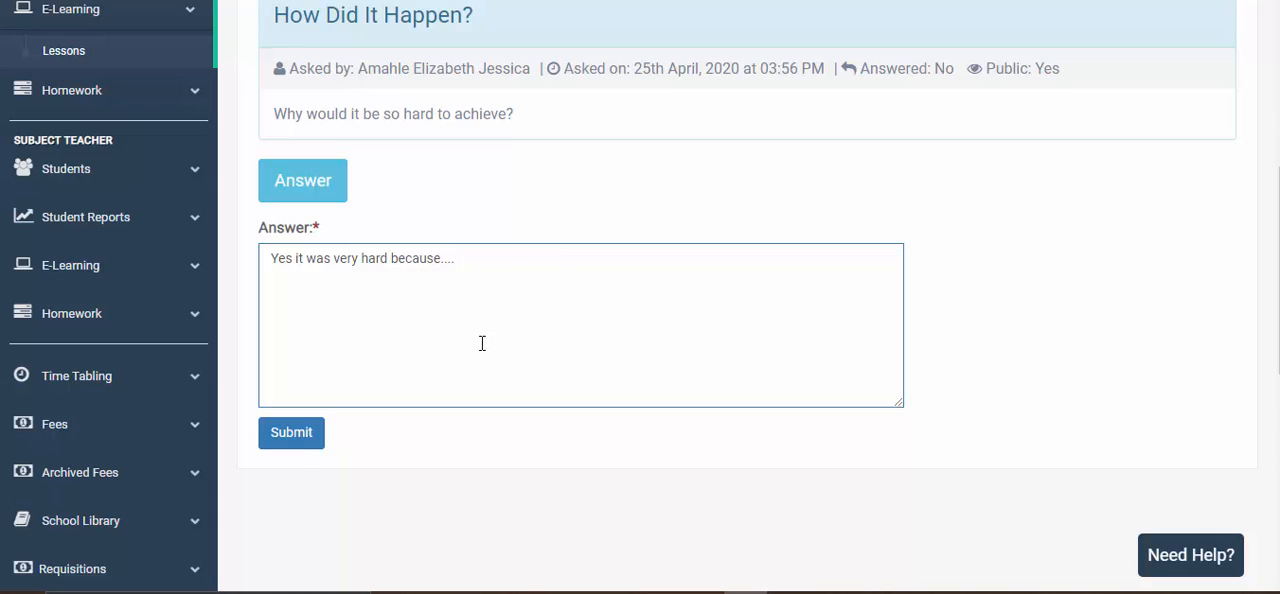
click(310, 438)
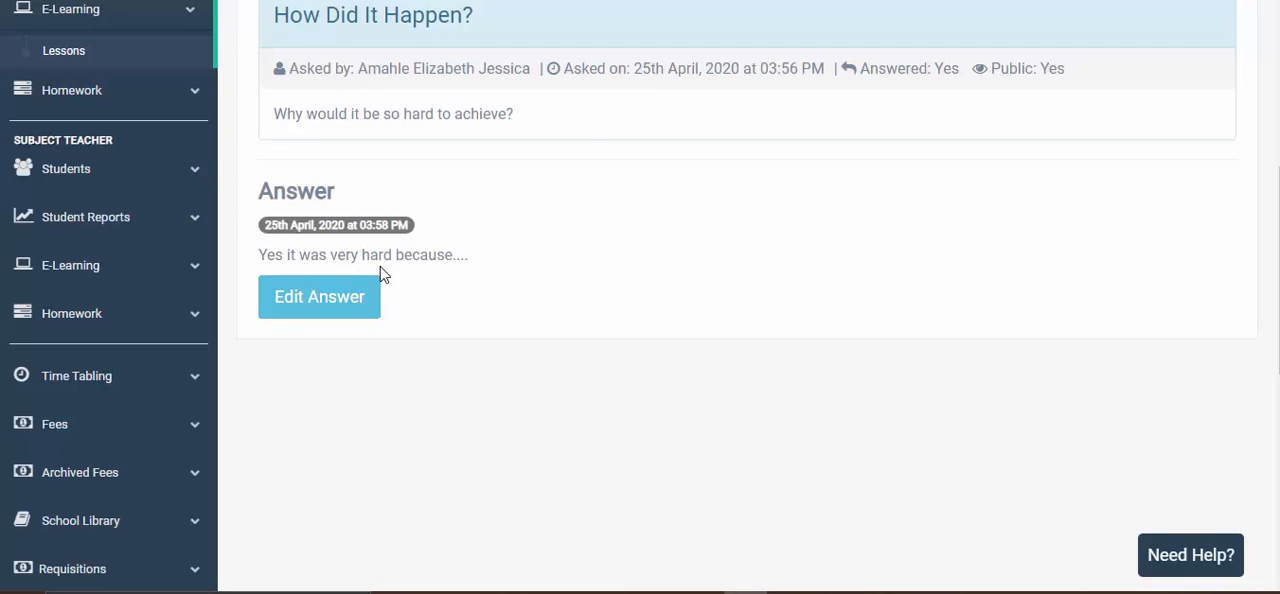
- Show and hide the edit form of the submitted answer
click(334, 312)
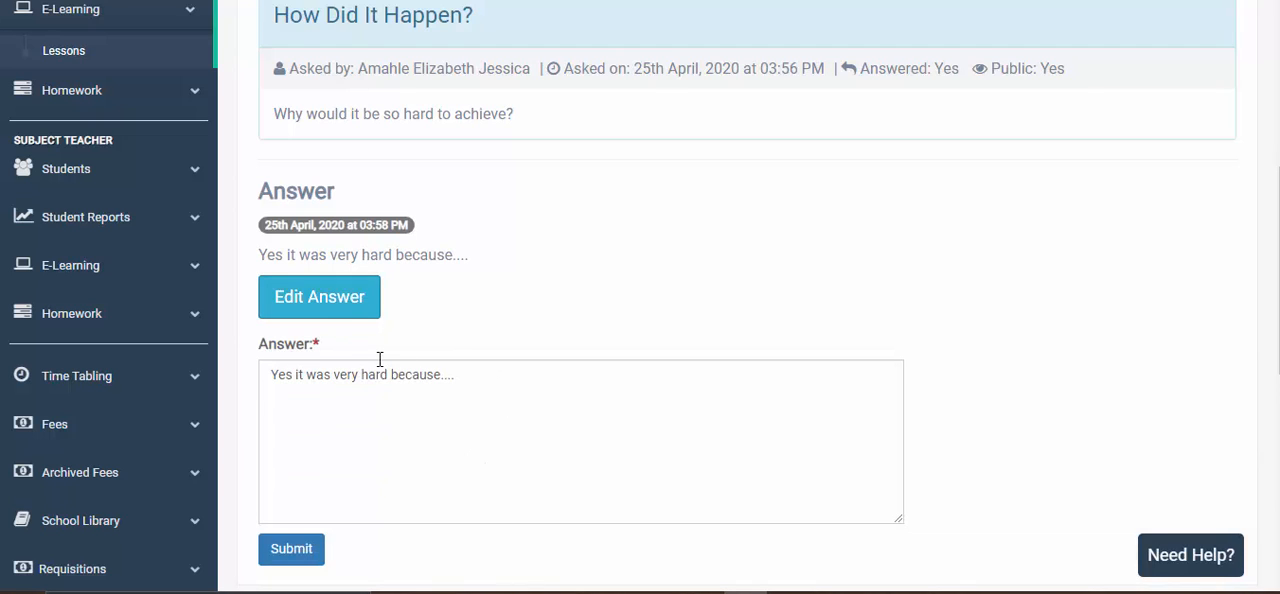
click(343, 311)
scroll(659, 244, up, 1)
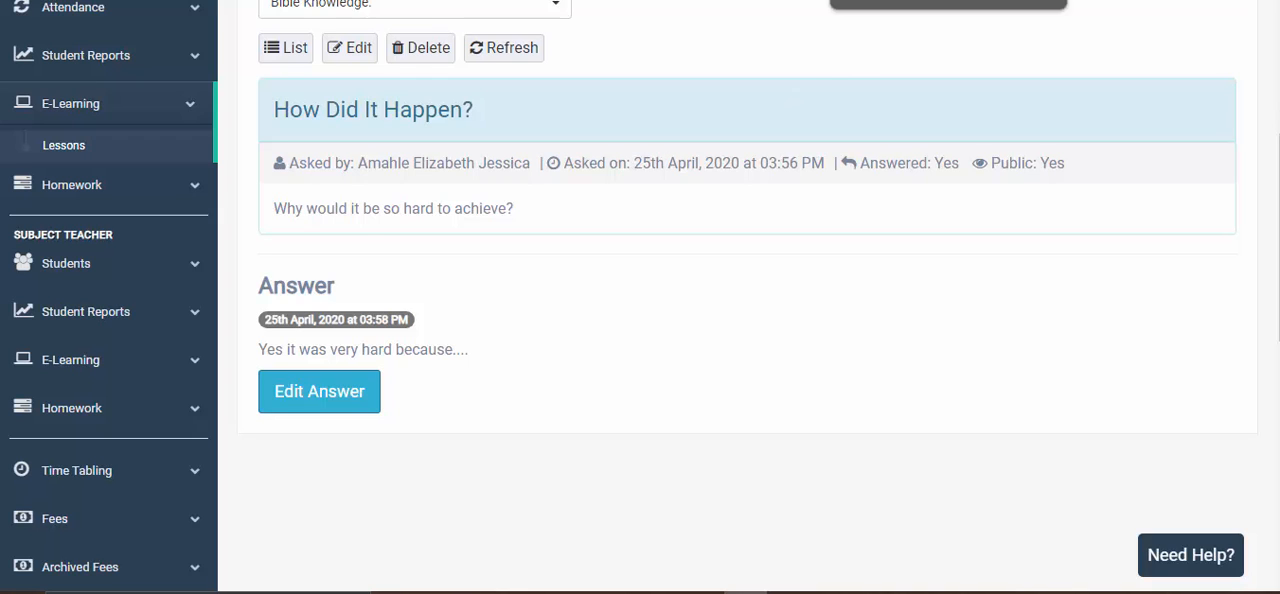
- Switch to the student account and refresh the question How Did It Happen? to view the teacher's answer
key(ctrl+Tab)
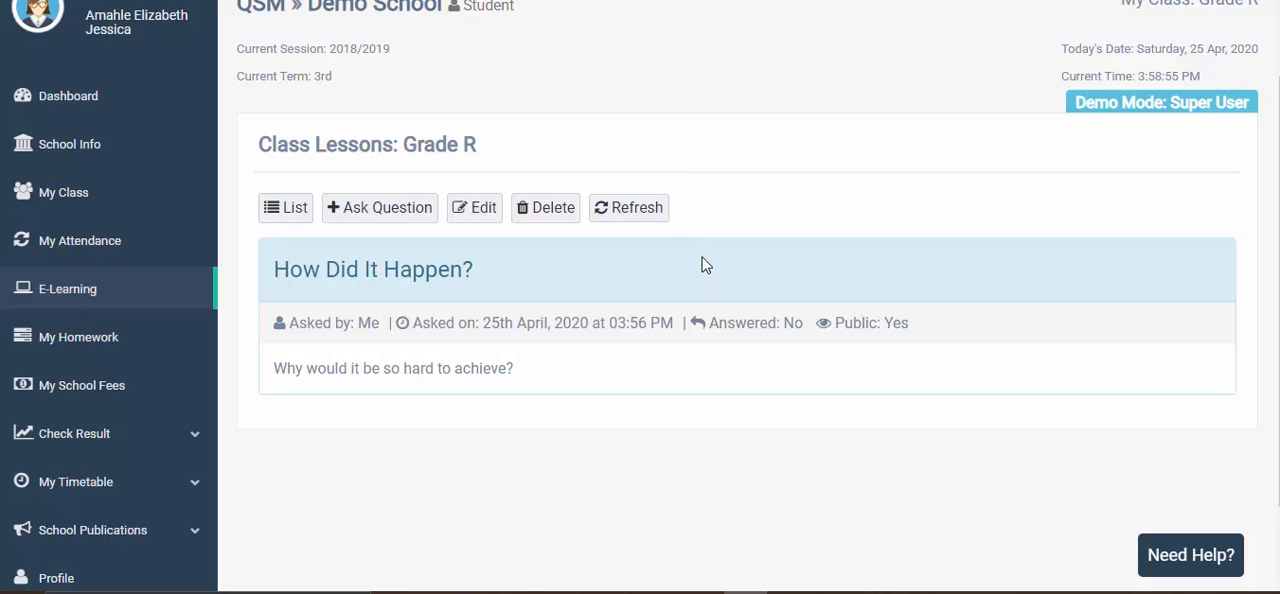
click(640, 212)
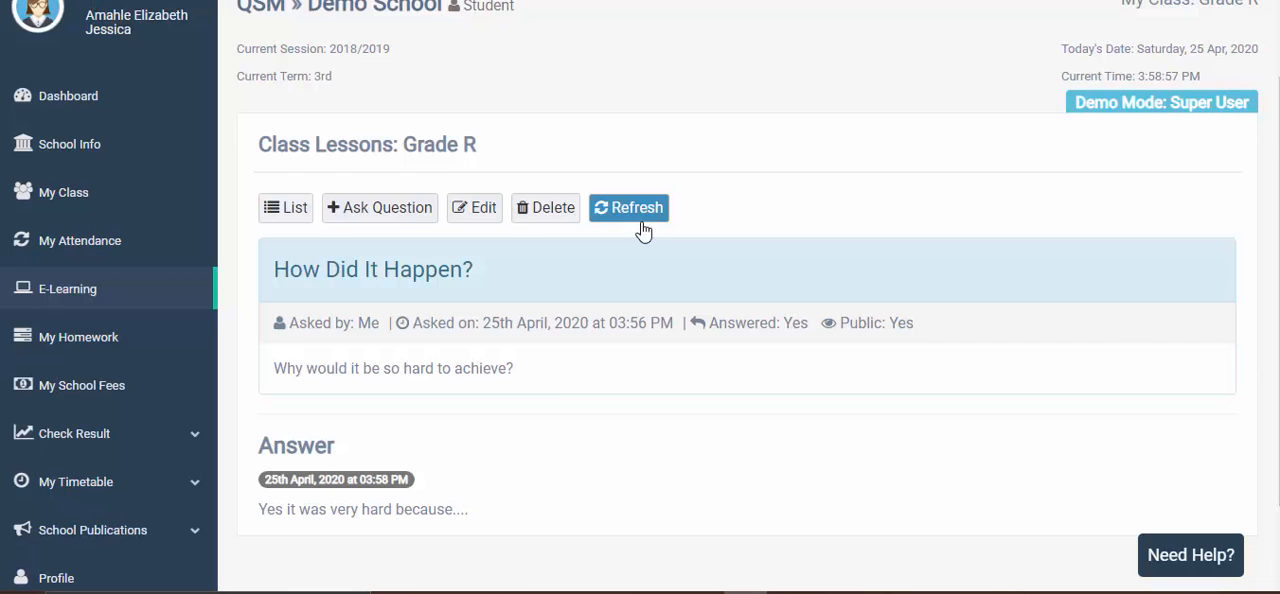
scroll(600, 300, down, 2)
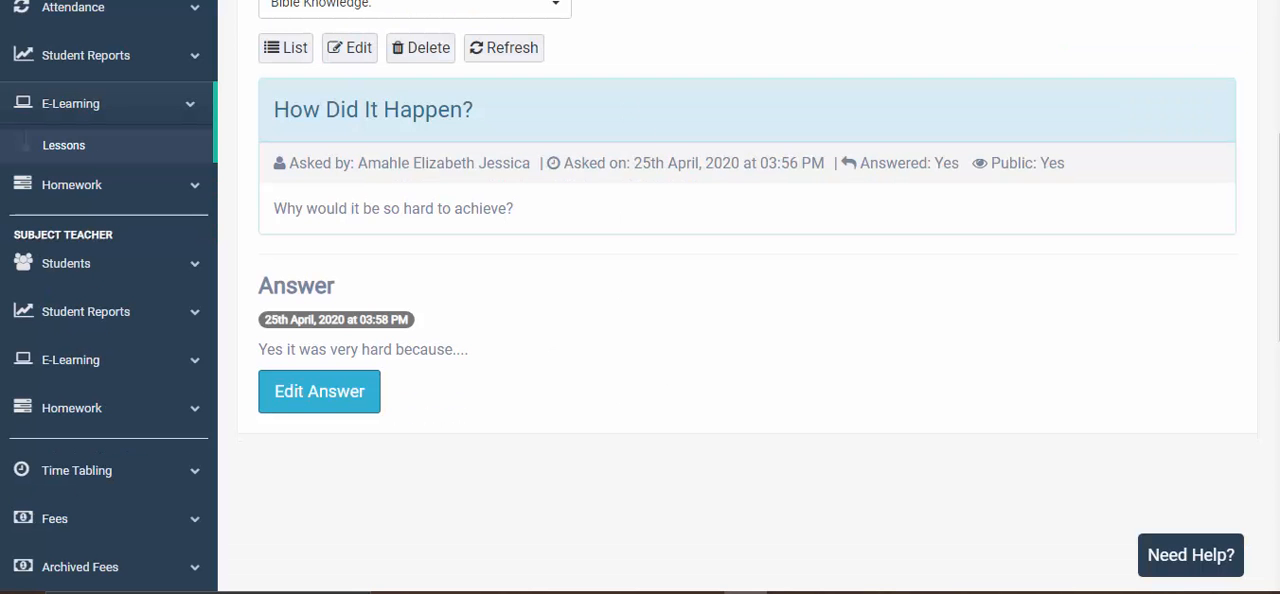
- In the teacher account, review the lesson's questions list, then return through the lesson to the lessons of The Promised Land
scroll(490, 304, up, 2)
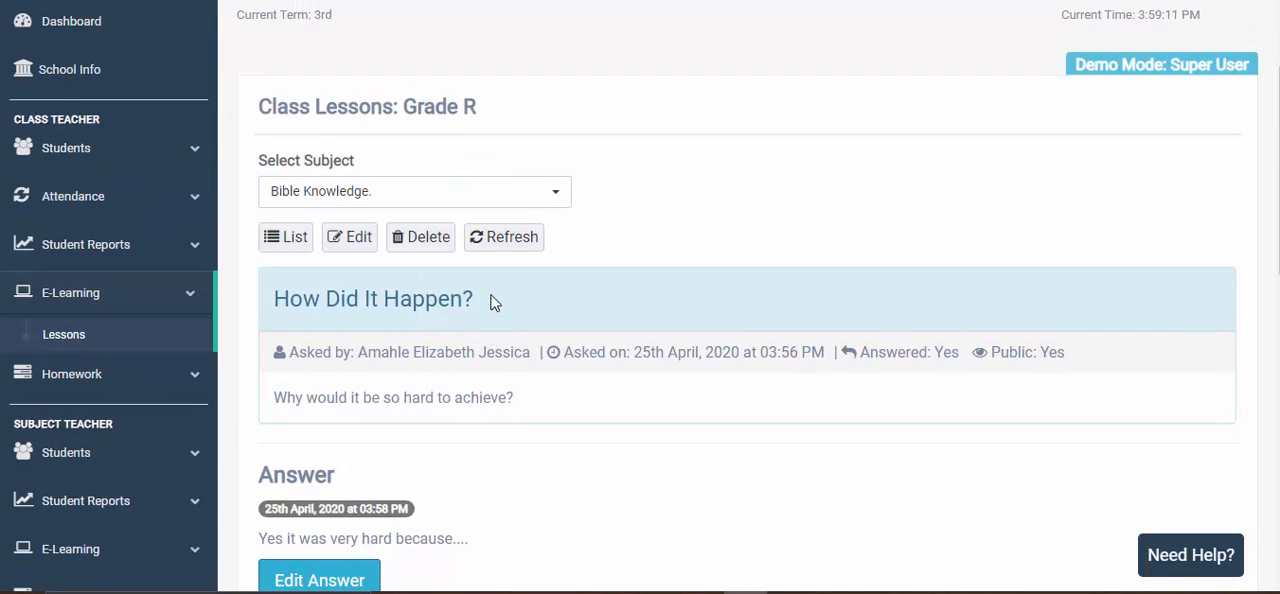
click(286, 240)
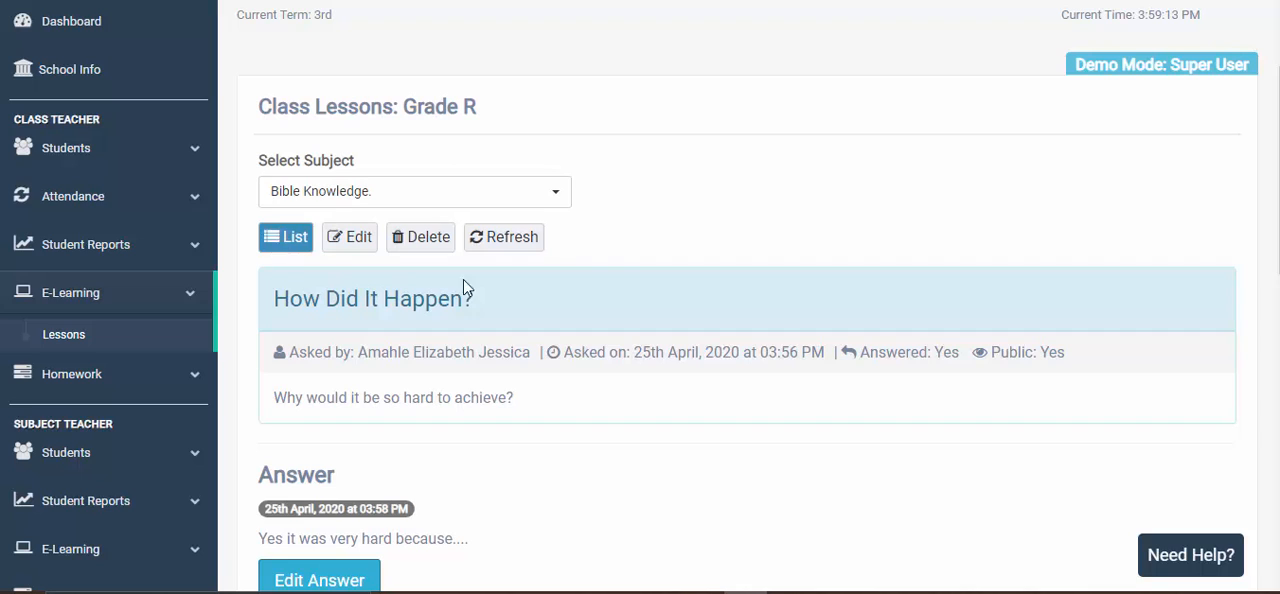
click(292, 245)
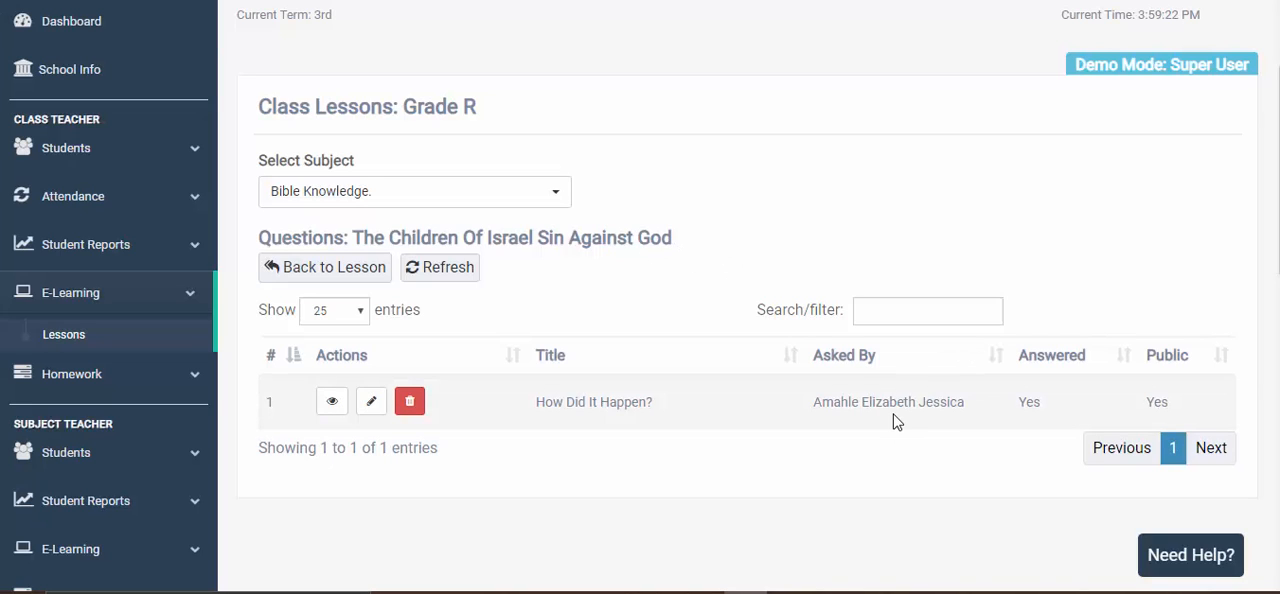
click(325, 267)
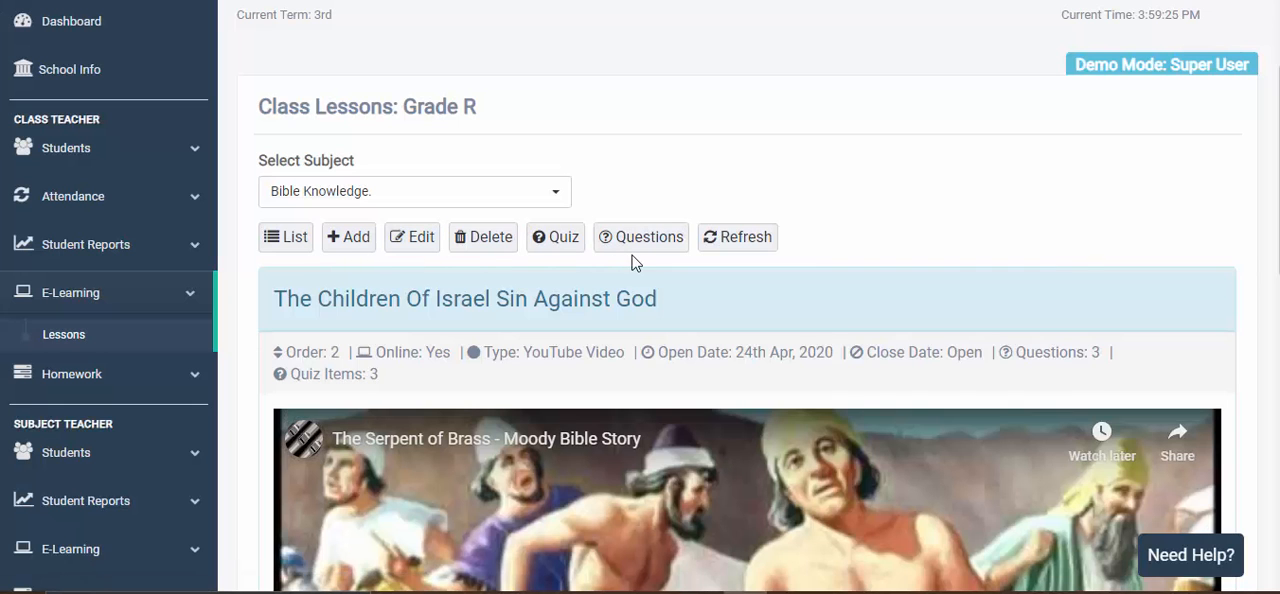
click(285, 245)
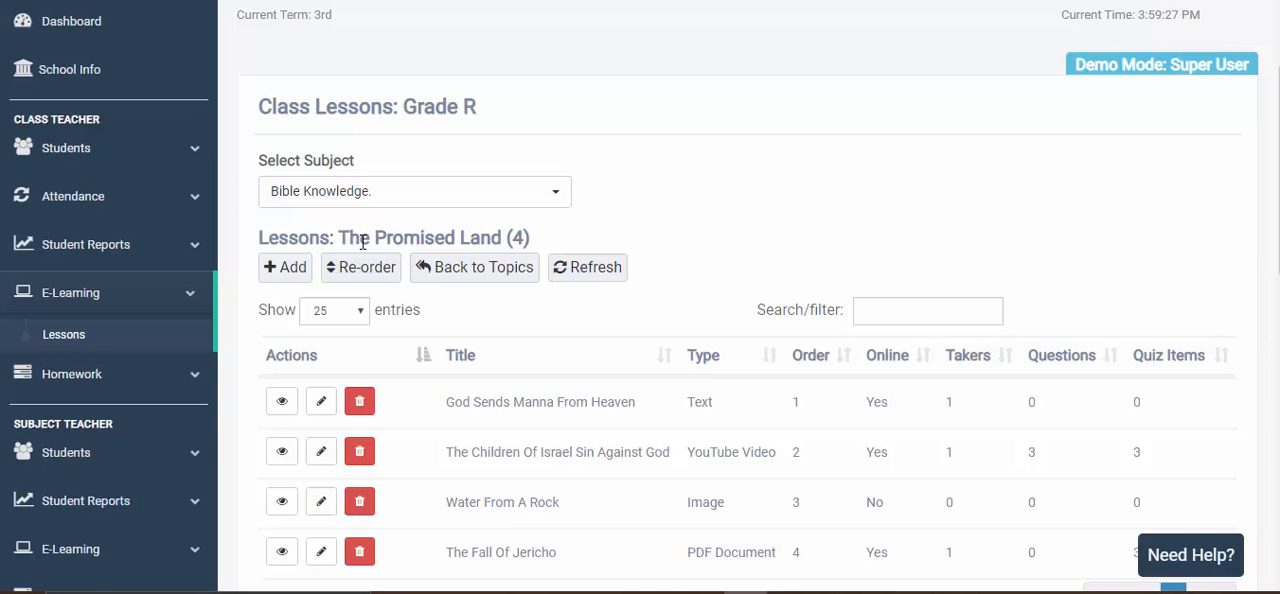
- Open the quiz items of the lesson The Children Of Israel Sin Against God
scroll(535, 215, down, 3)
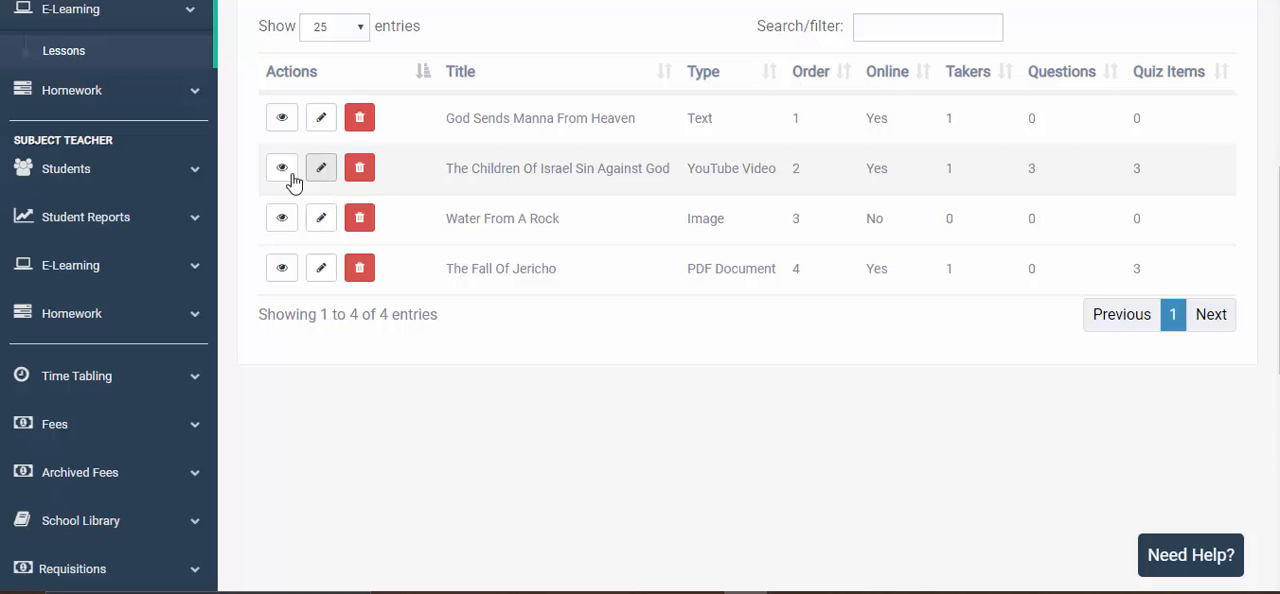
scroll(395, 186, up, 1)
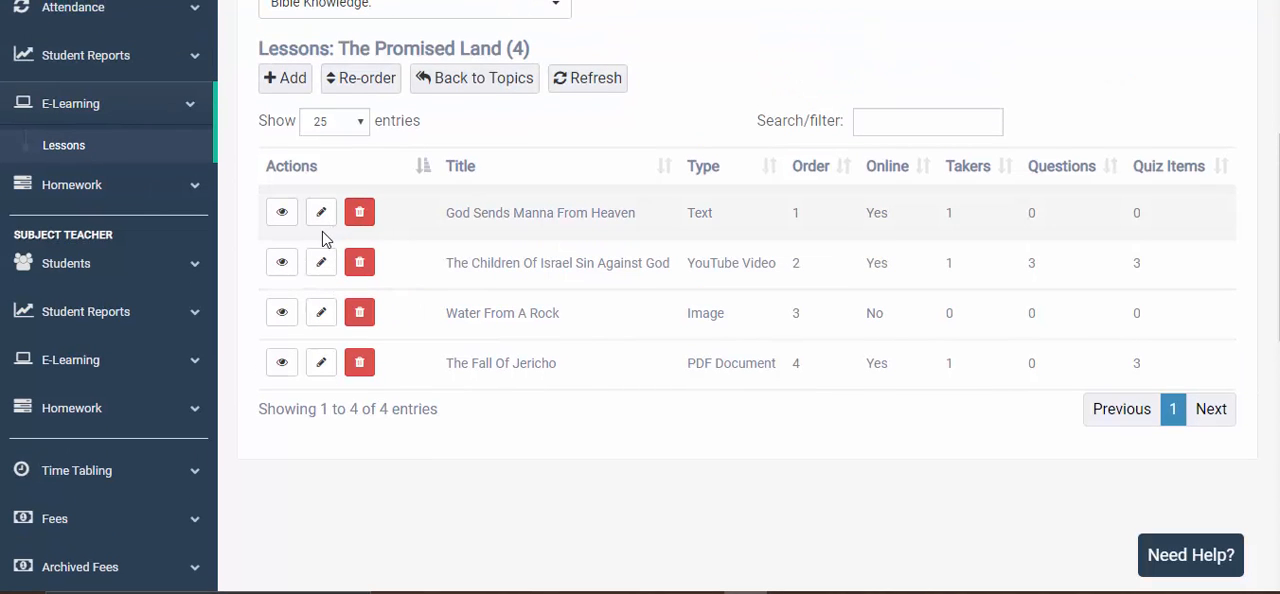
click(283, 263)
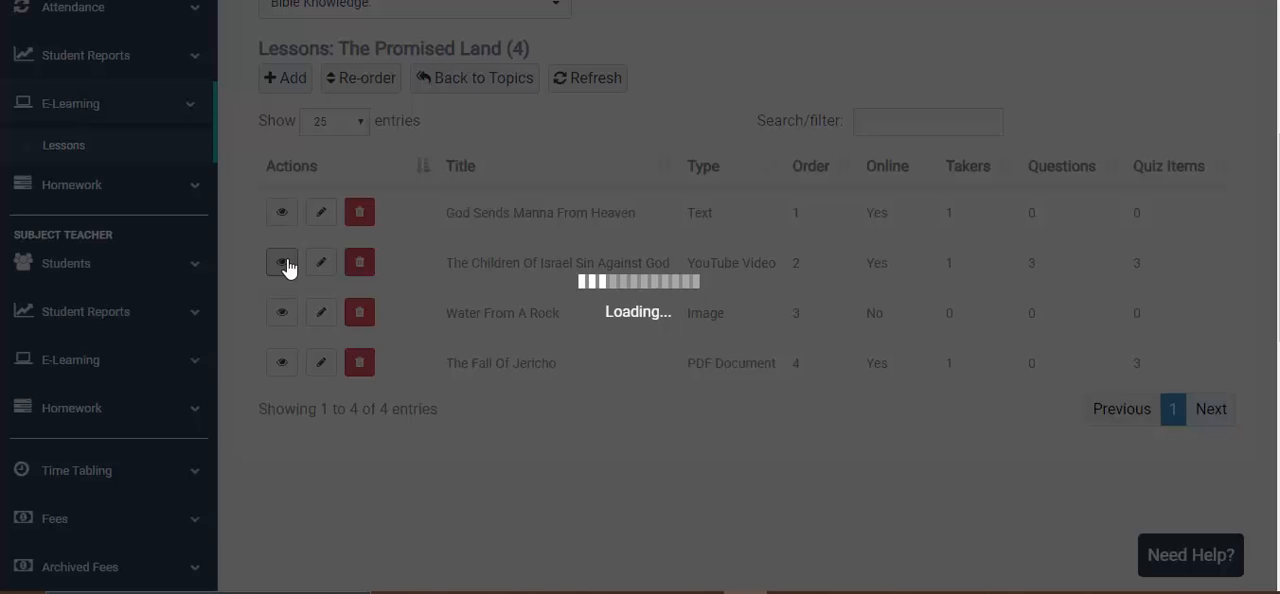
scroll(325, 195, up, 1)
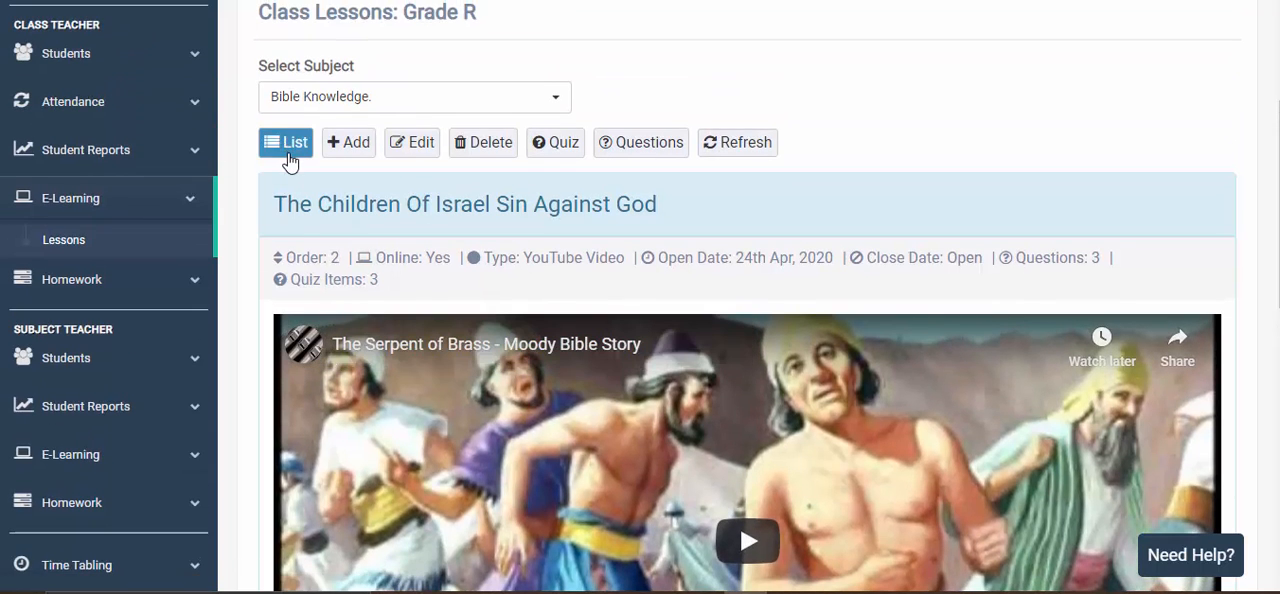
click(564, 148)
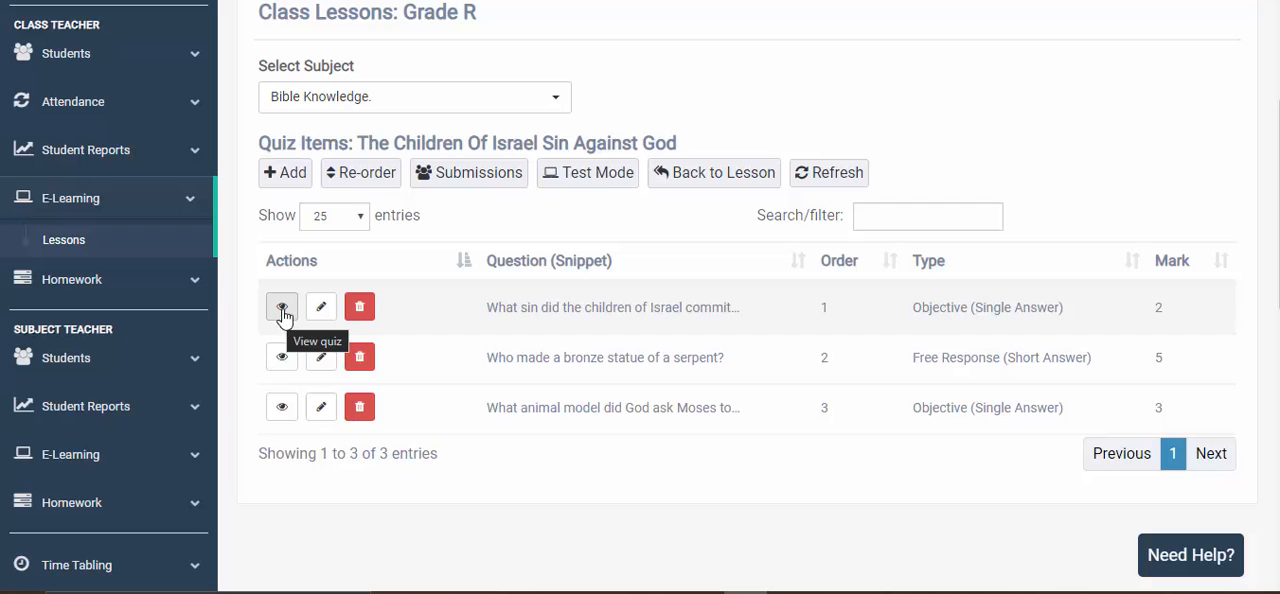
- Start a new quiz item for the lesson with the question "Who sinned against God?"
click(290, 178)
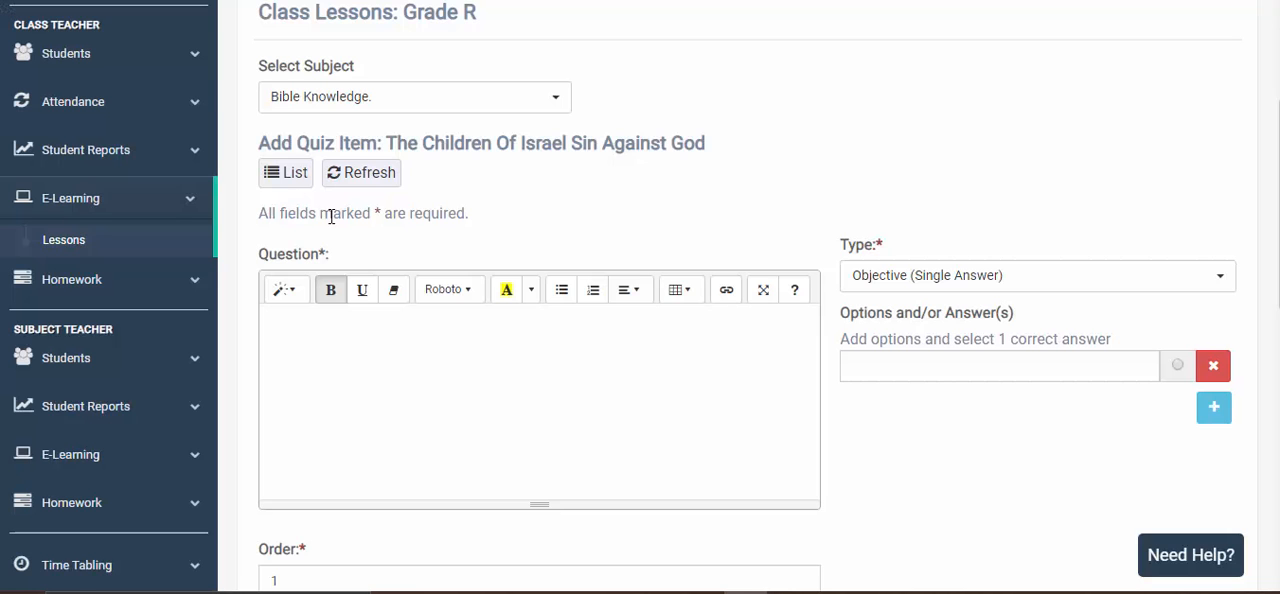
scroll(431, 323, down, 1)
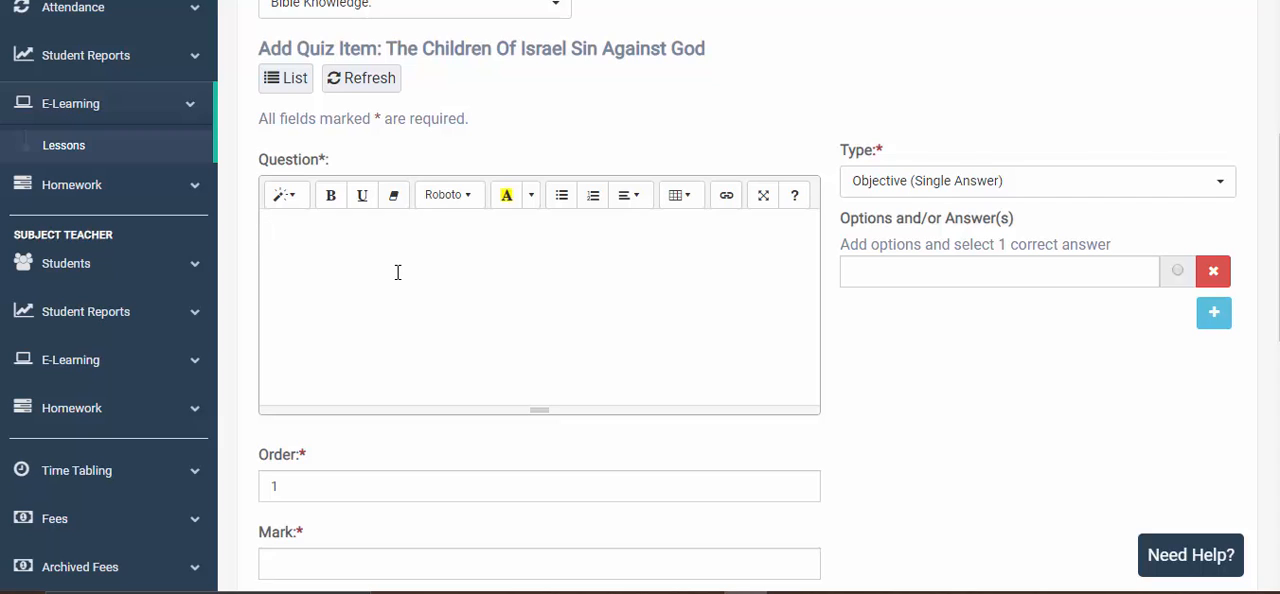
text(Who sinned against )
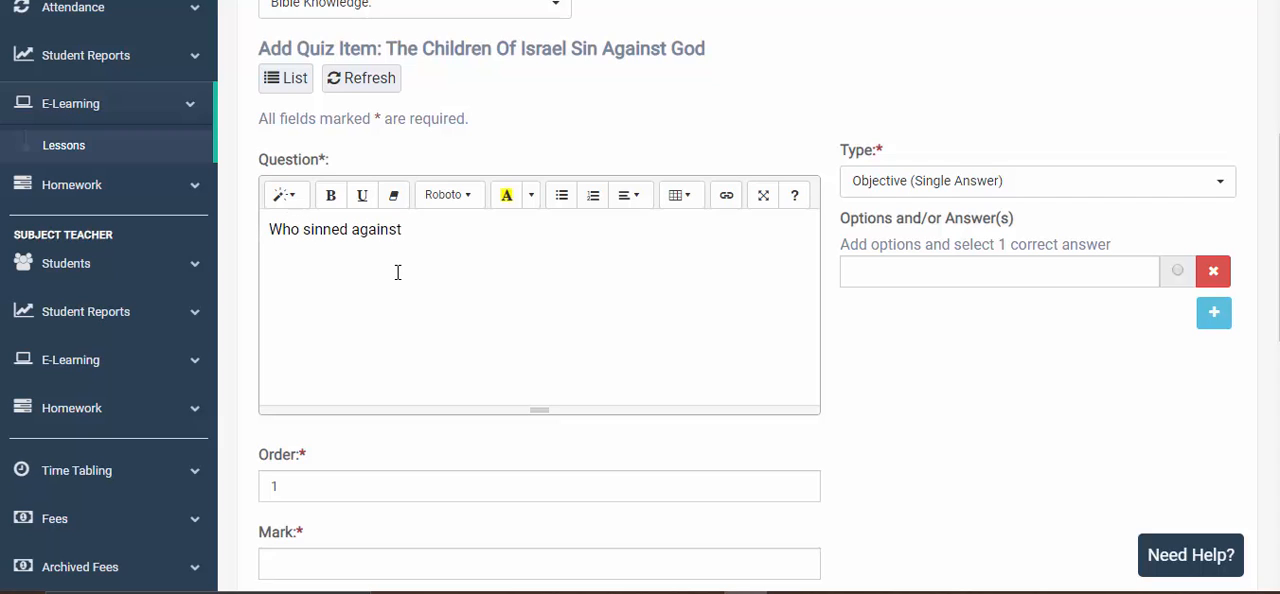
text(God?)
scroll(398, 272, down, 3)
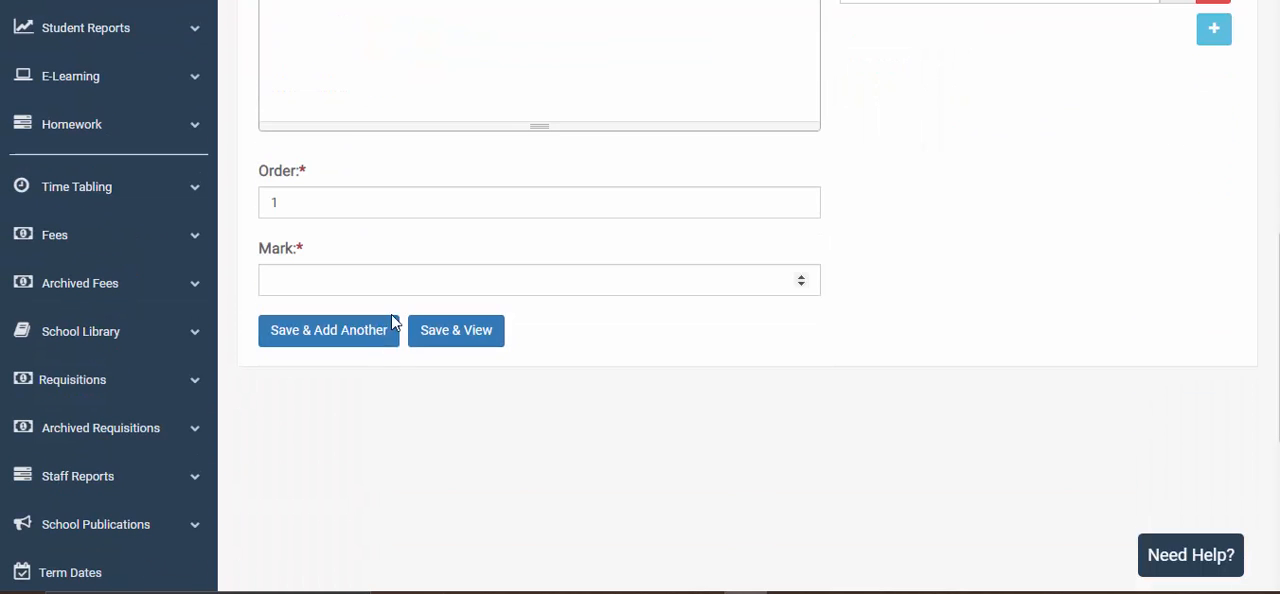
- Set the mark for the quiz question "Who sinned against God?" to 6, keeping its order at 1
click(357, 211)
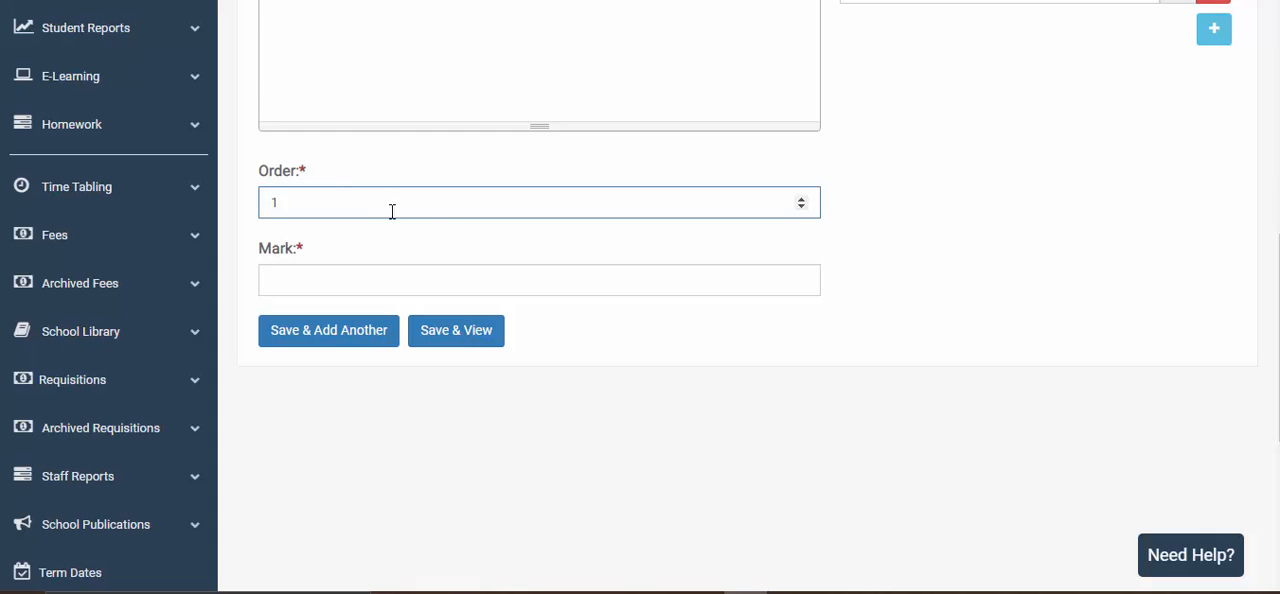
click(490, 281)
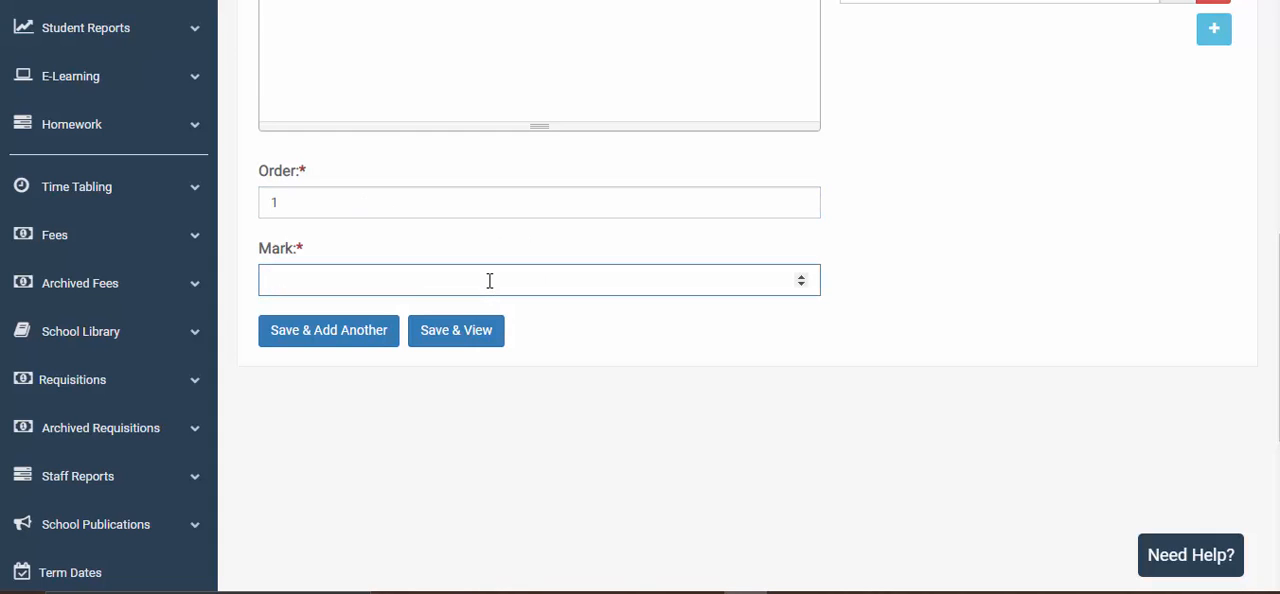
text(5)
scroll(913, 255, up, 4)
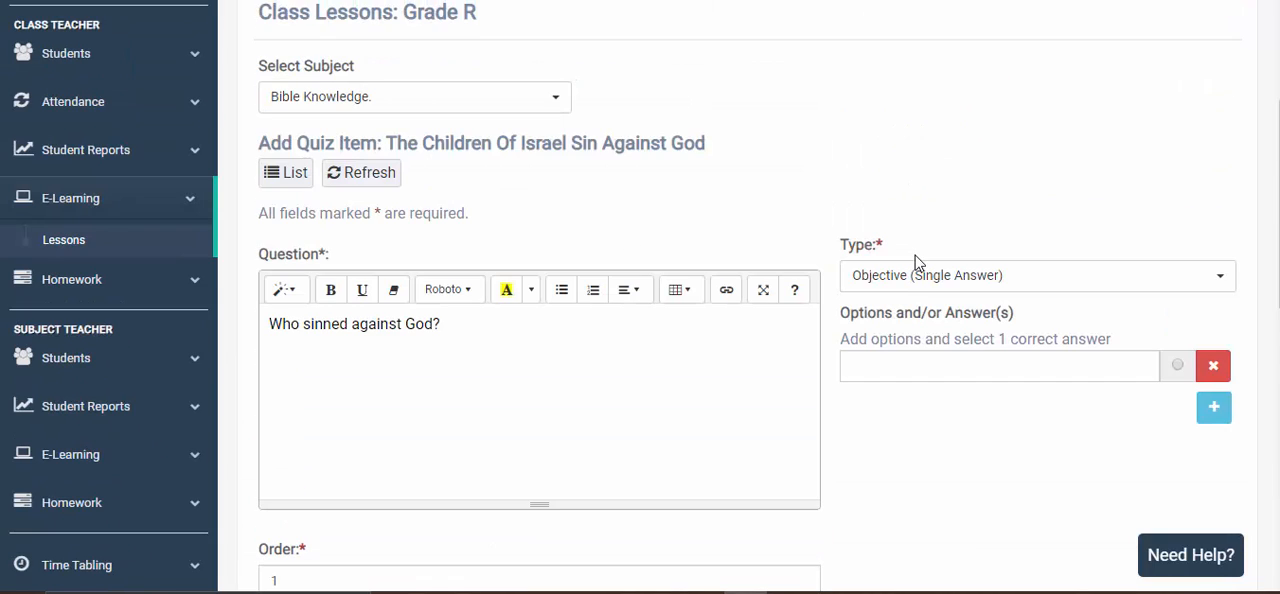
scroll(917, 266, down, 1)
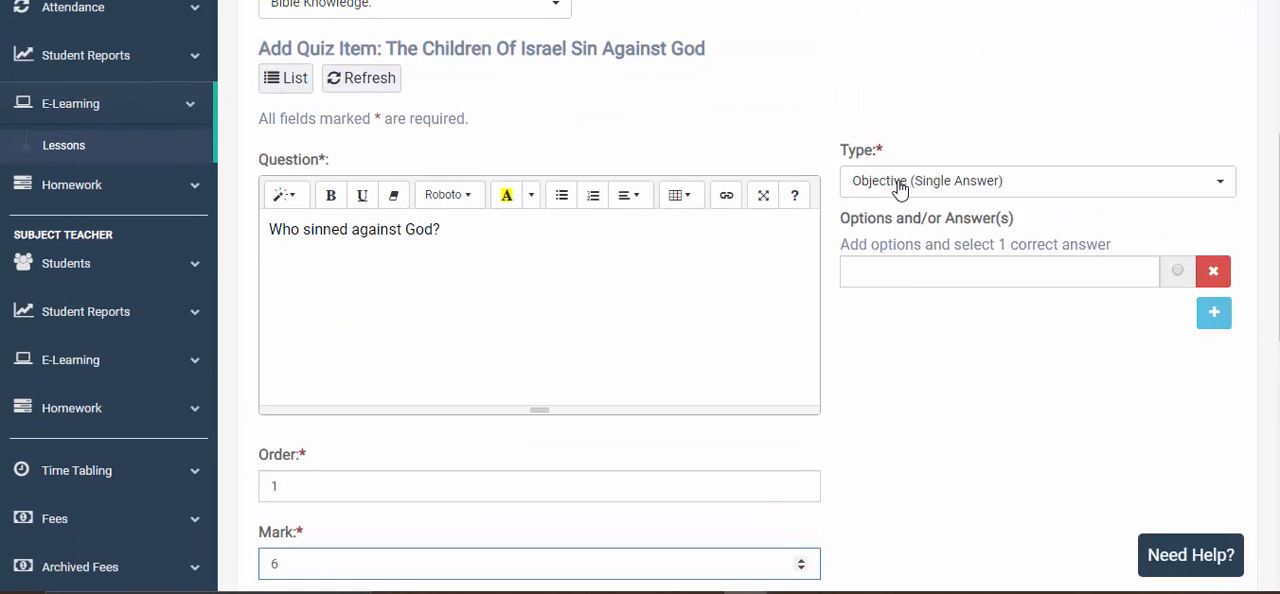
- Select Objective (Single Answer) as the quiz item's type and reopen the available question types
click(960, 183)
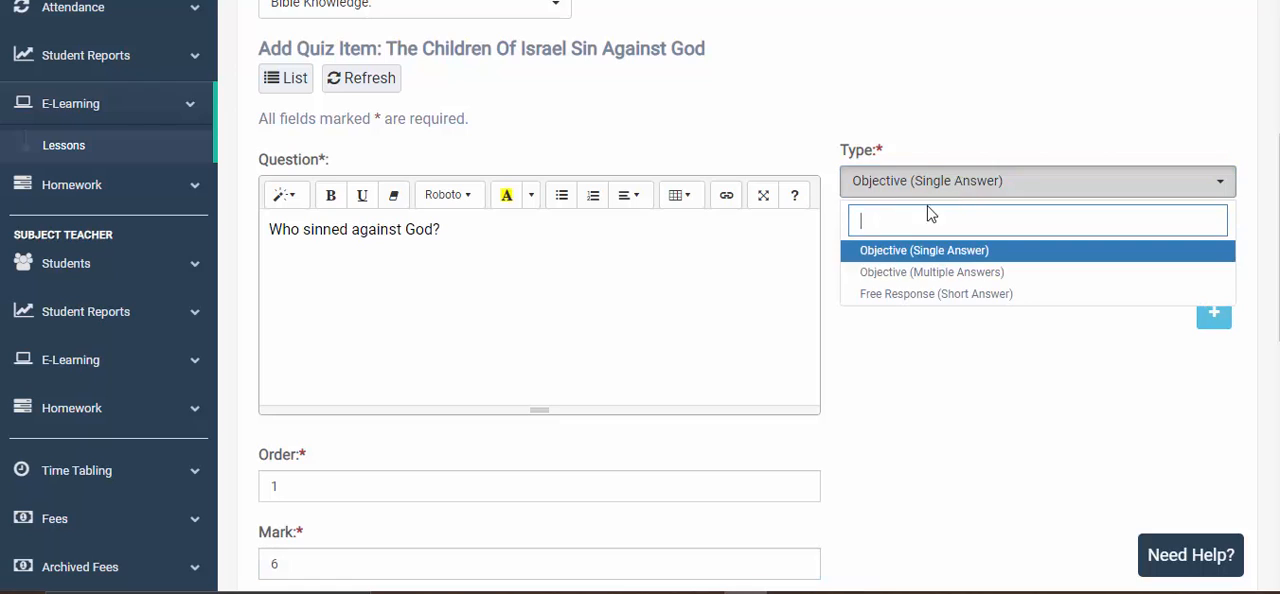
click(1017, 257)
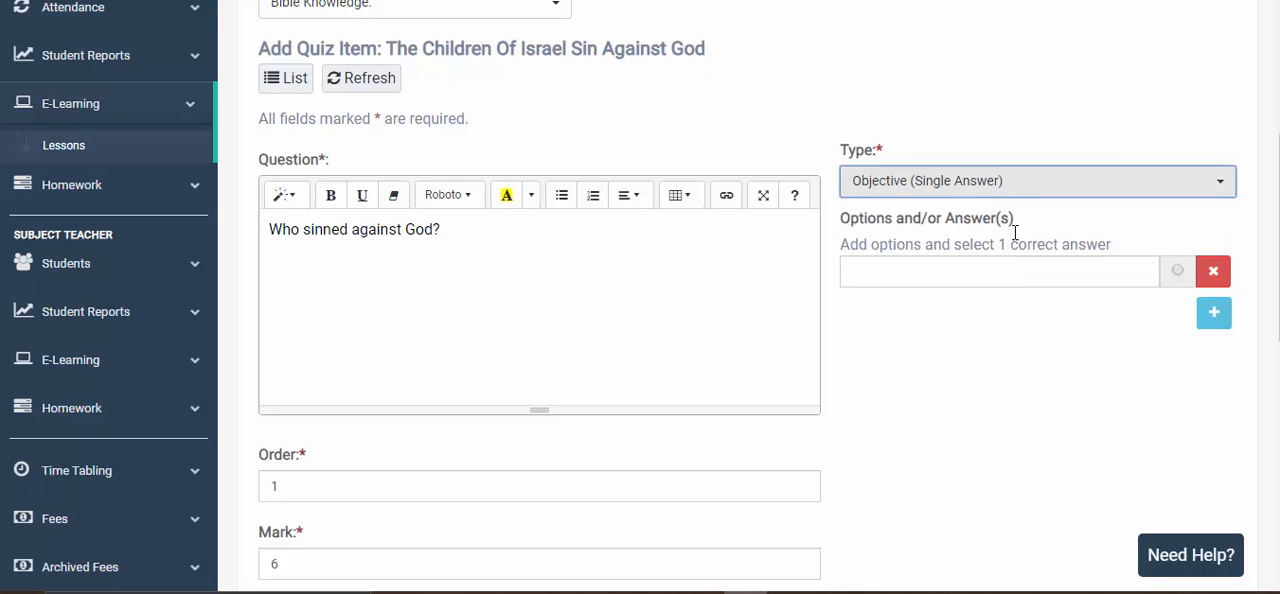
click(1010, 192)
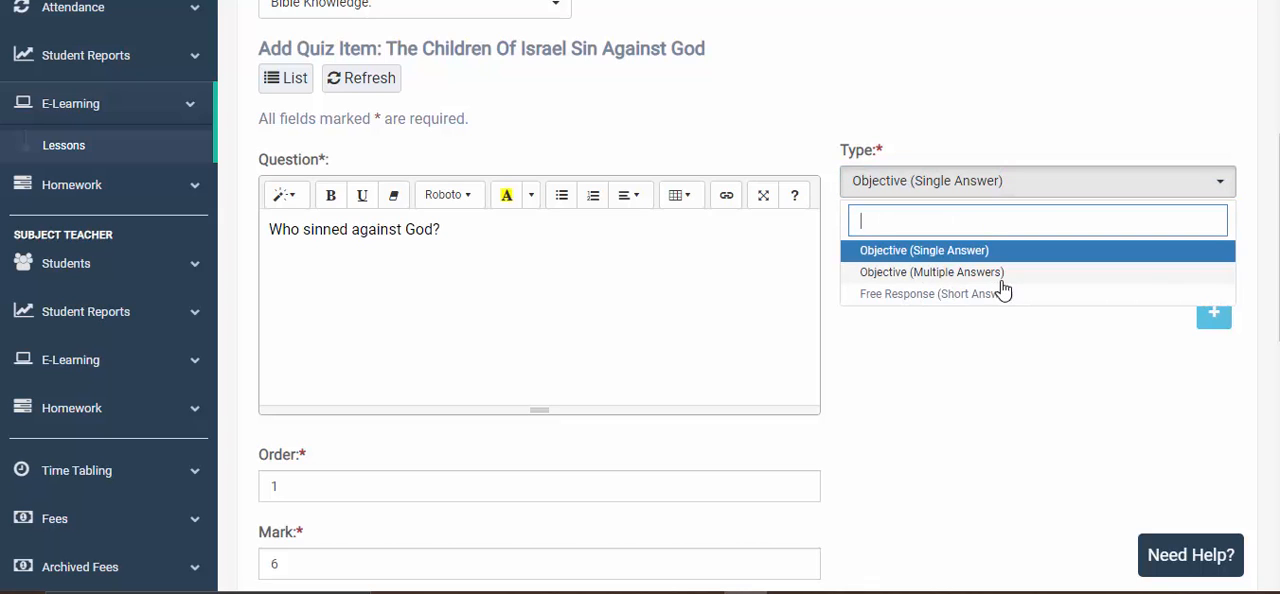
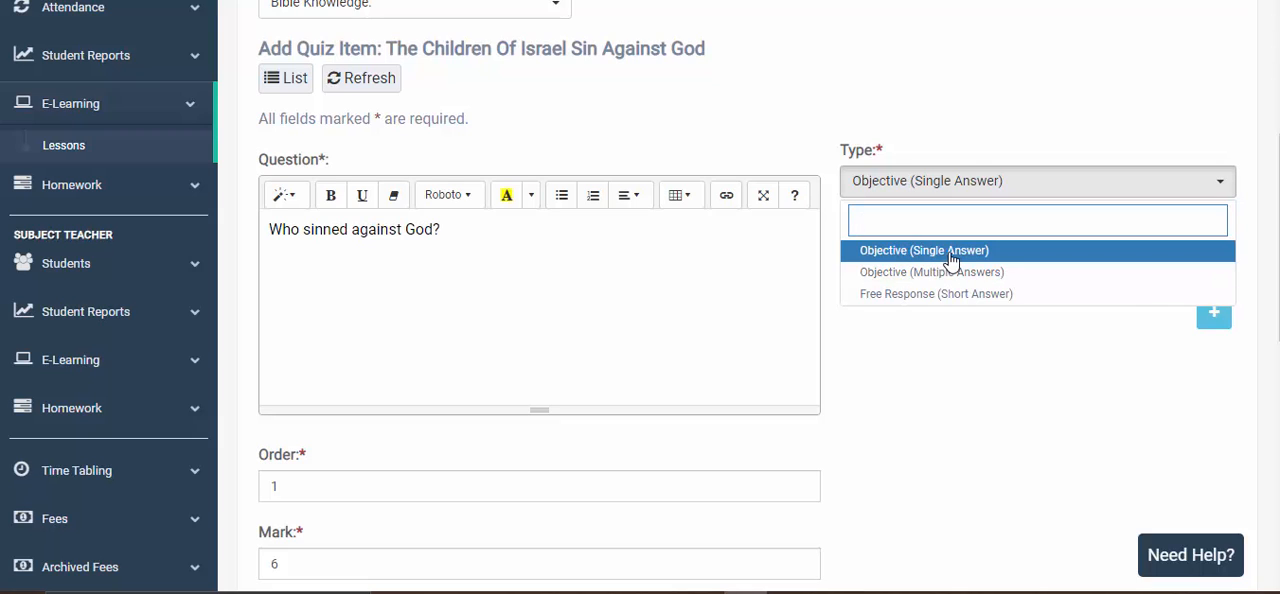
- Keep the type Objective (Single Answer) and enter the answer options Nigeria, Africa, Children of Israel and America
click(951, 261)
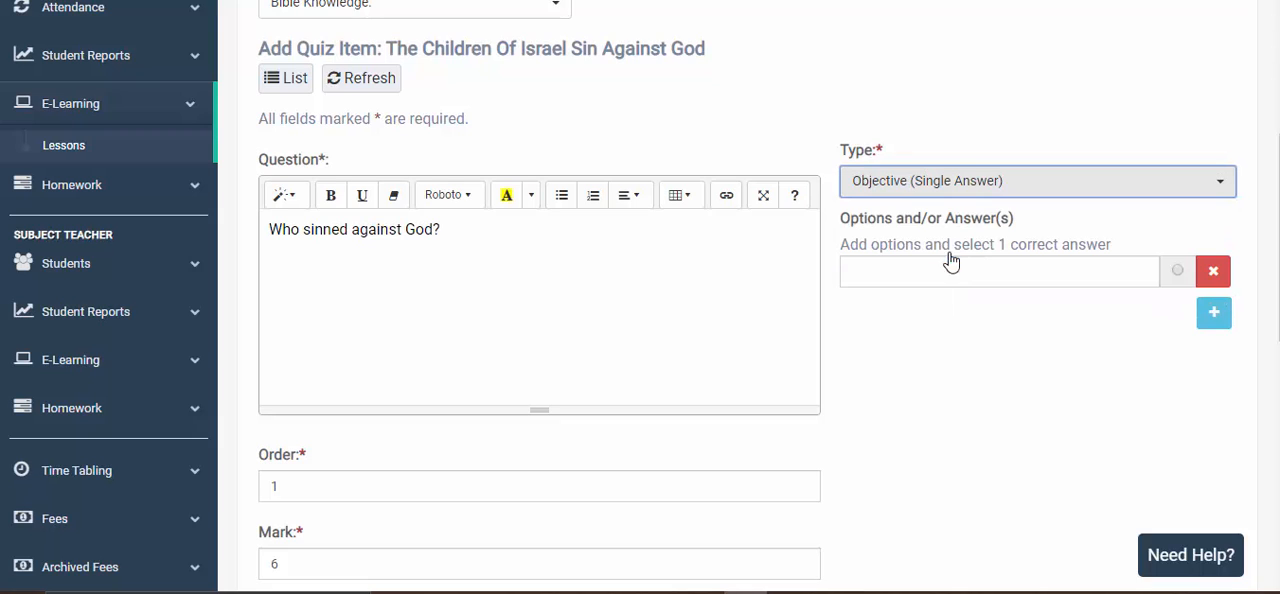
click(897, 280)
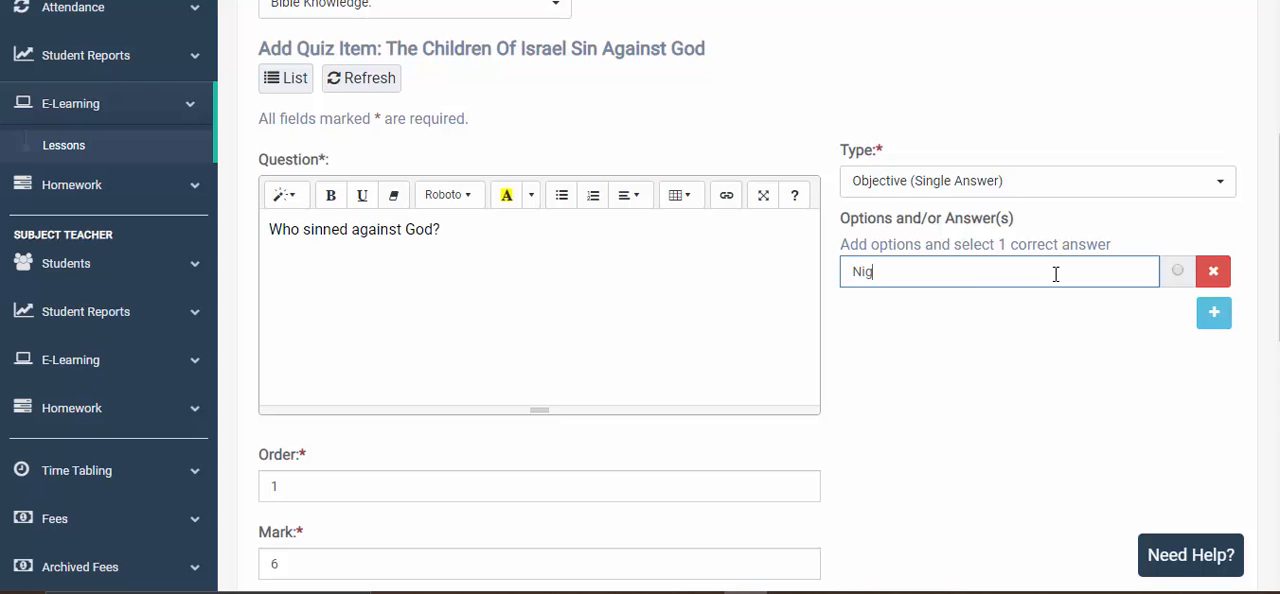
click(1214, 313)
click(973, 314)
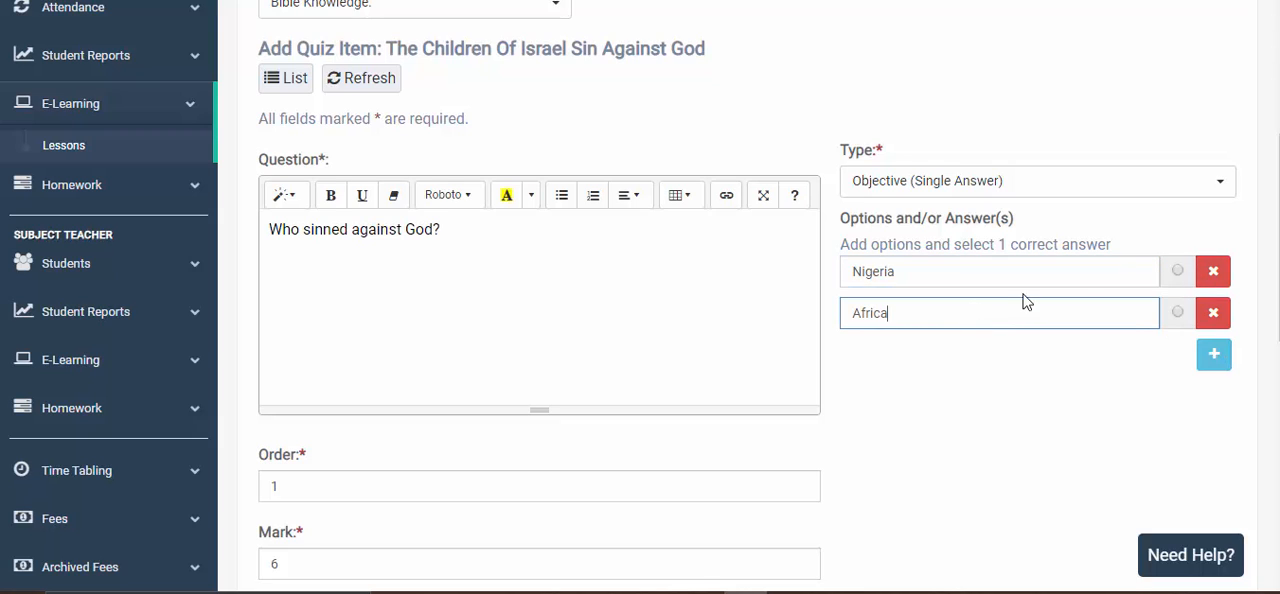
click(1214, 354)
click(956, 354)
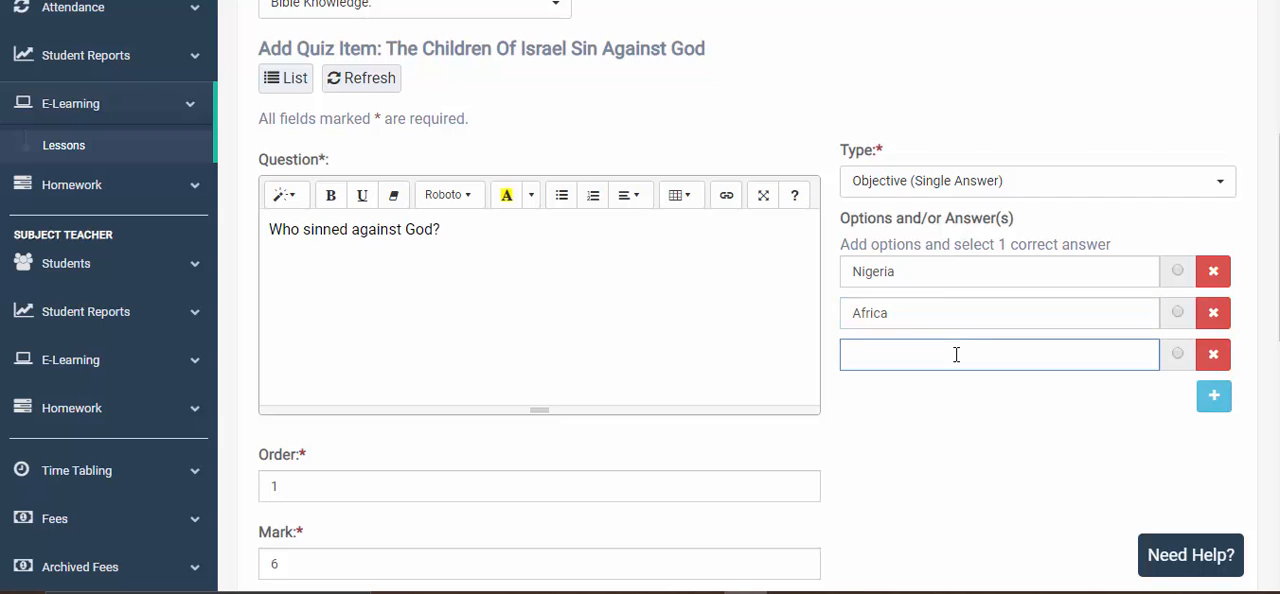
text(Children of Israel)
click(1212, 400)
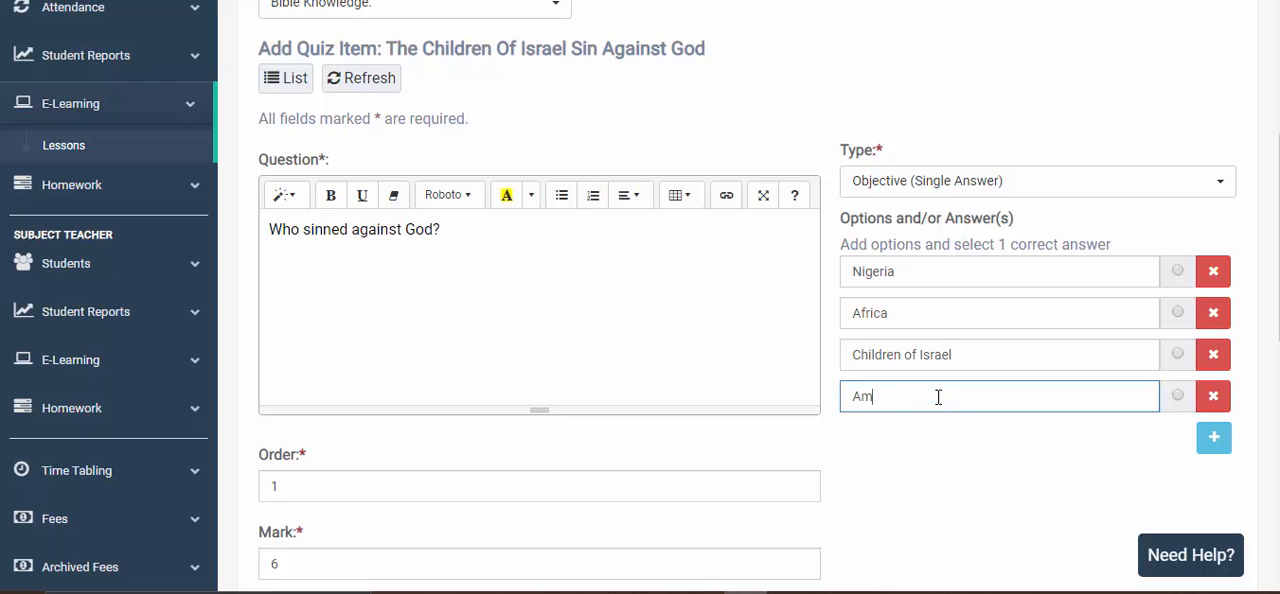
text(America)
click(1214, 436)
scroll(1100, 410, down, 2)
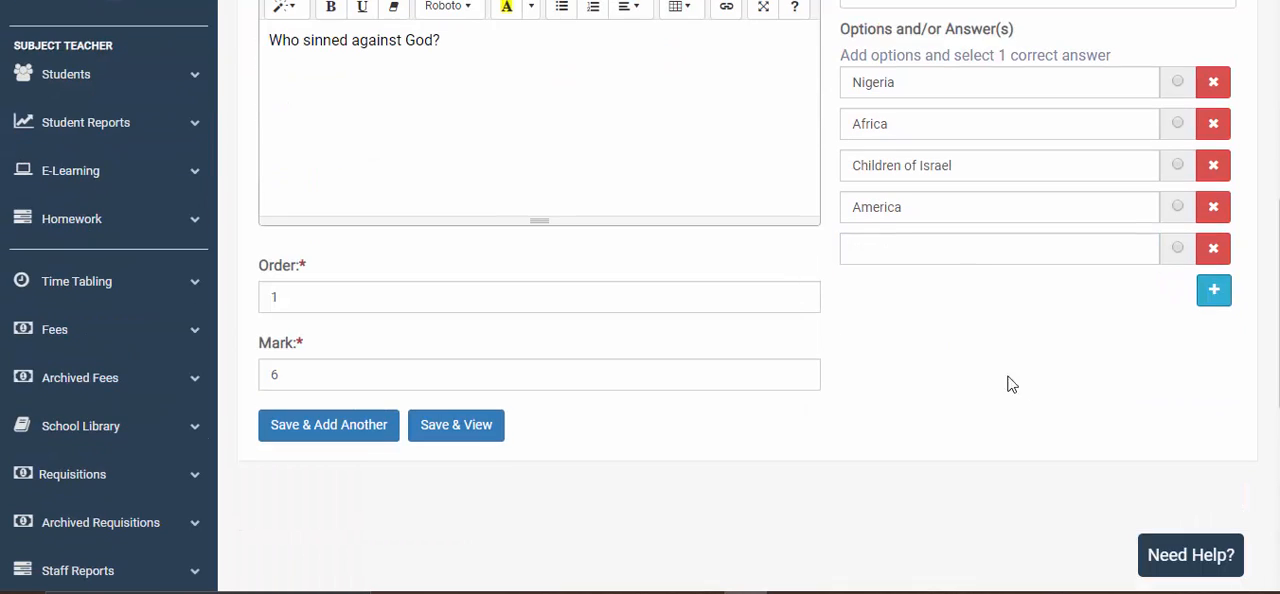
click(958, 256)
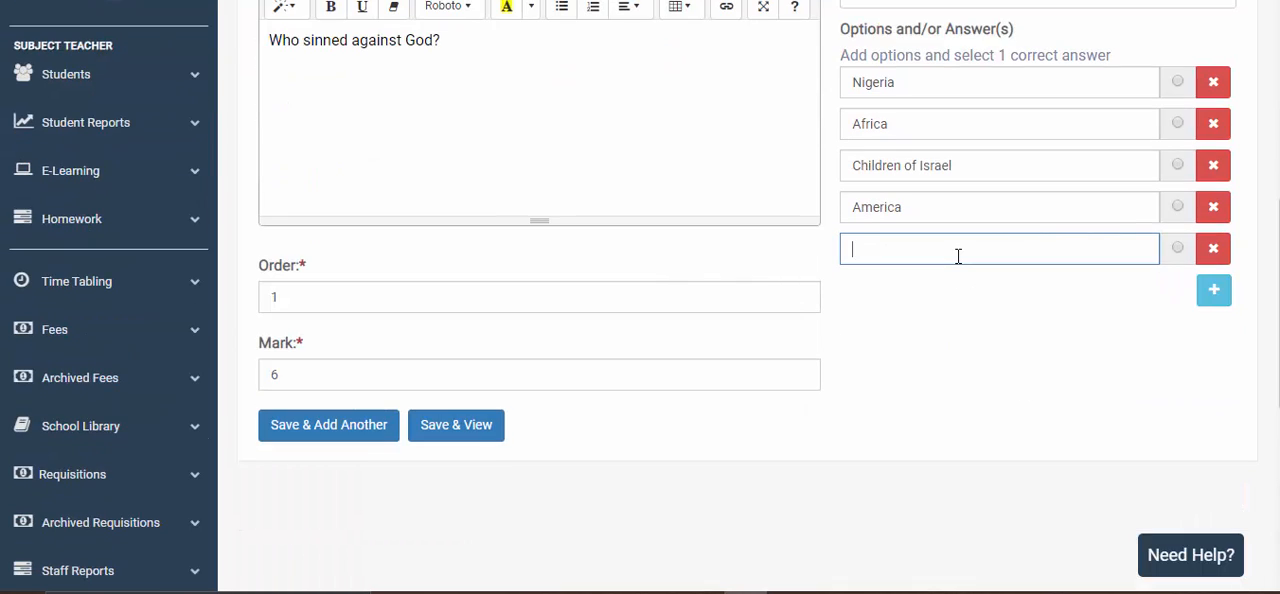
click(1212, 250)
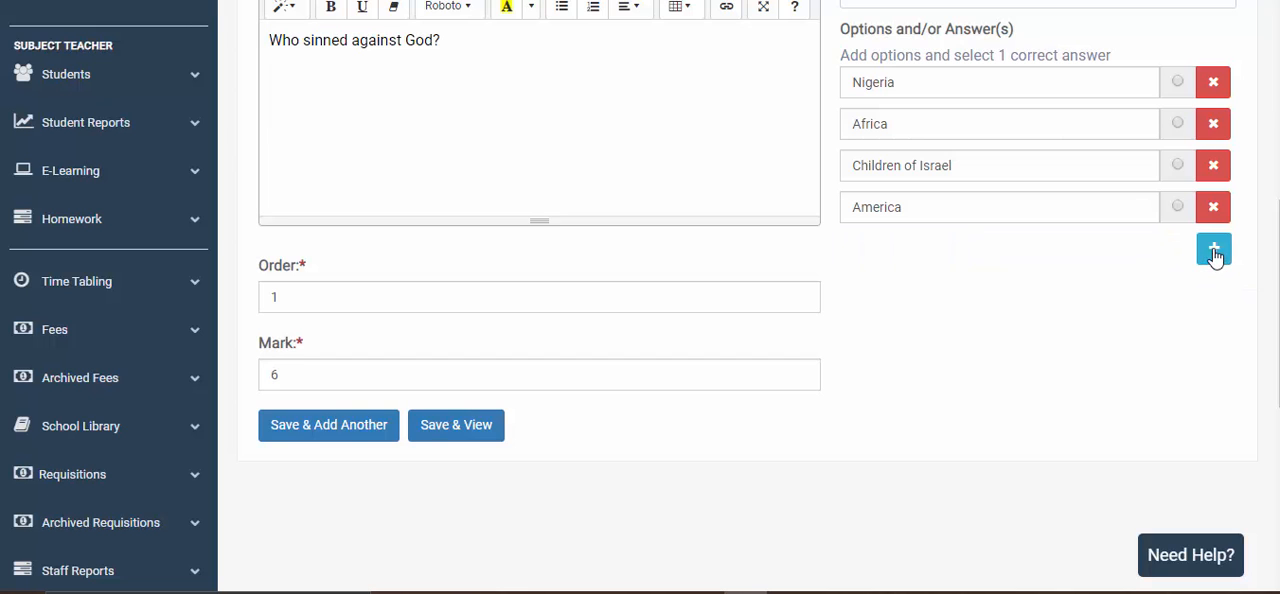
- Try to save the quiz item and add another without marking a correct answer
scroll(1137, 309, up, 1)
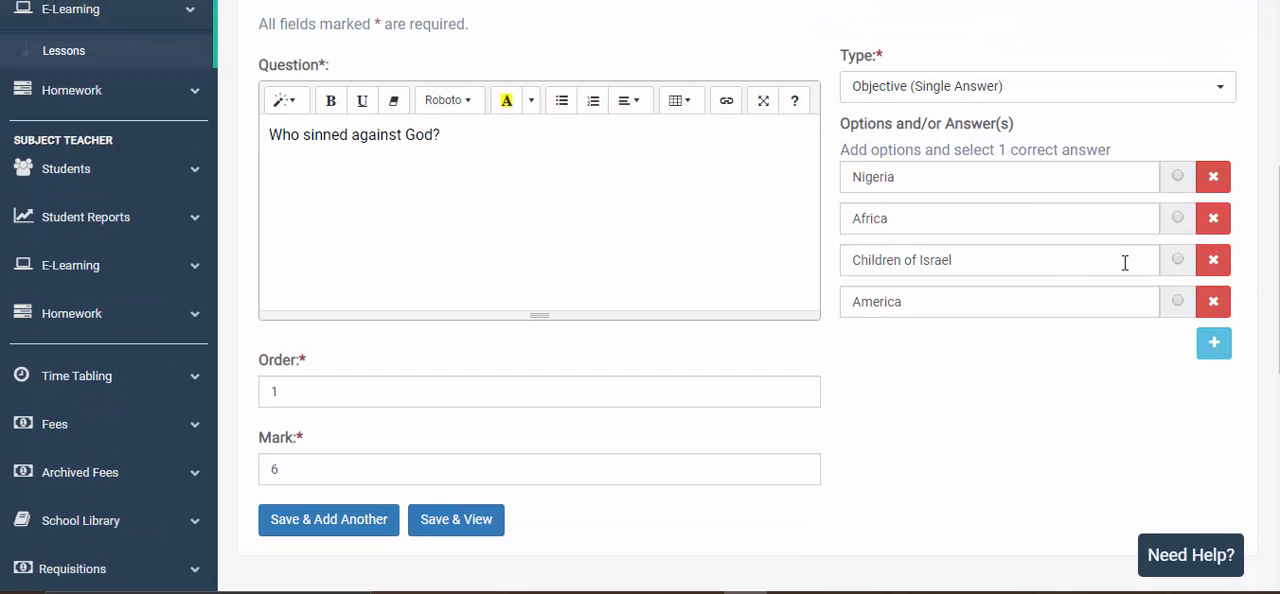
scroll(1125, 263, down, 2)
scroll(1128, 271, up, 2)
click(344, 525)
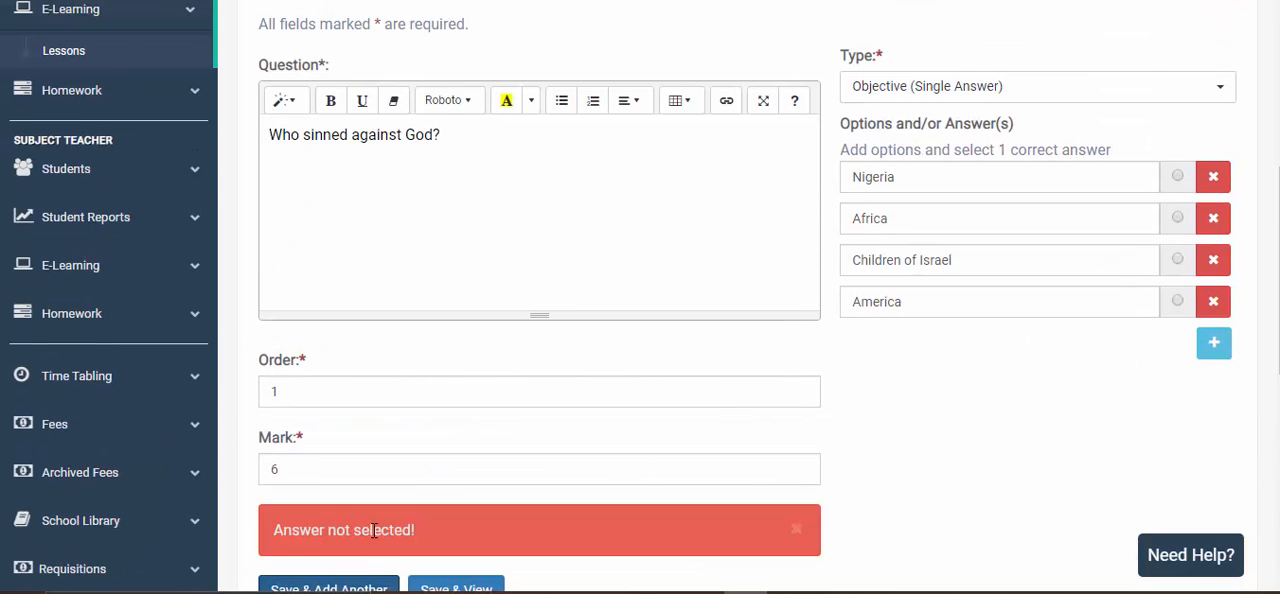
- Mark Children of Israel as the correct answer, and save the quiz item with the choice to add another
scroll(406, 534, down, 1)
scroll(674, 391, up, 2)
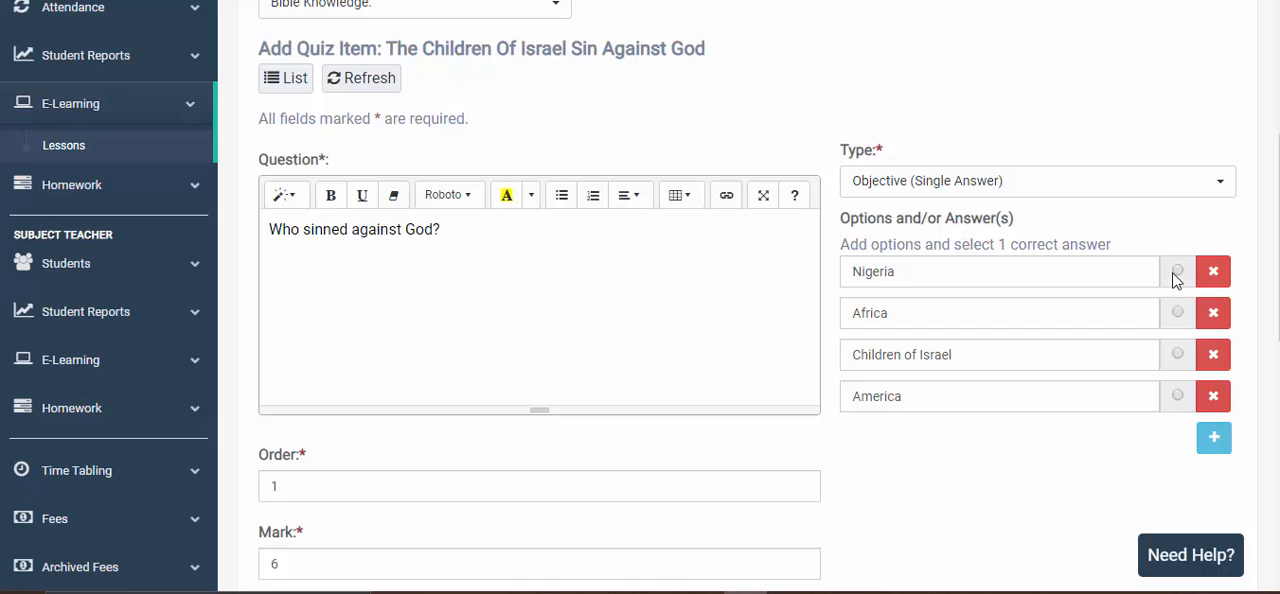
click(1179, 355)
scroll(800, 420, down, 1)
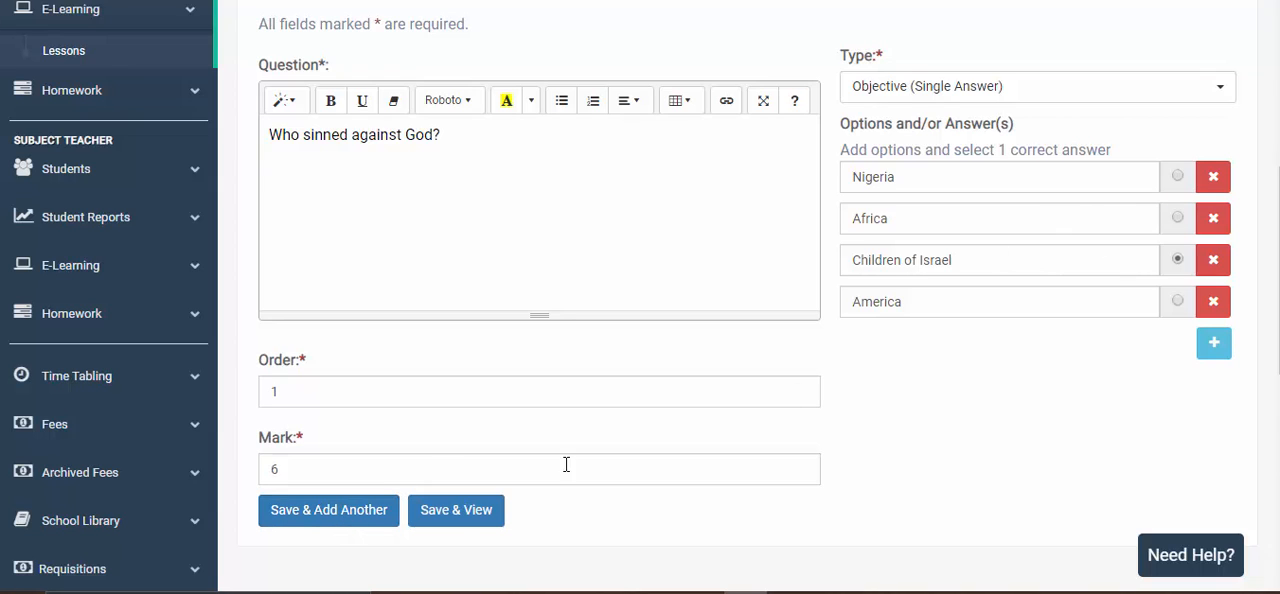
click(333, 517)
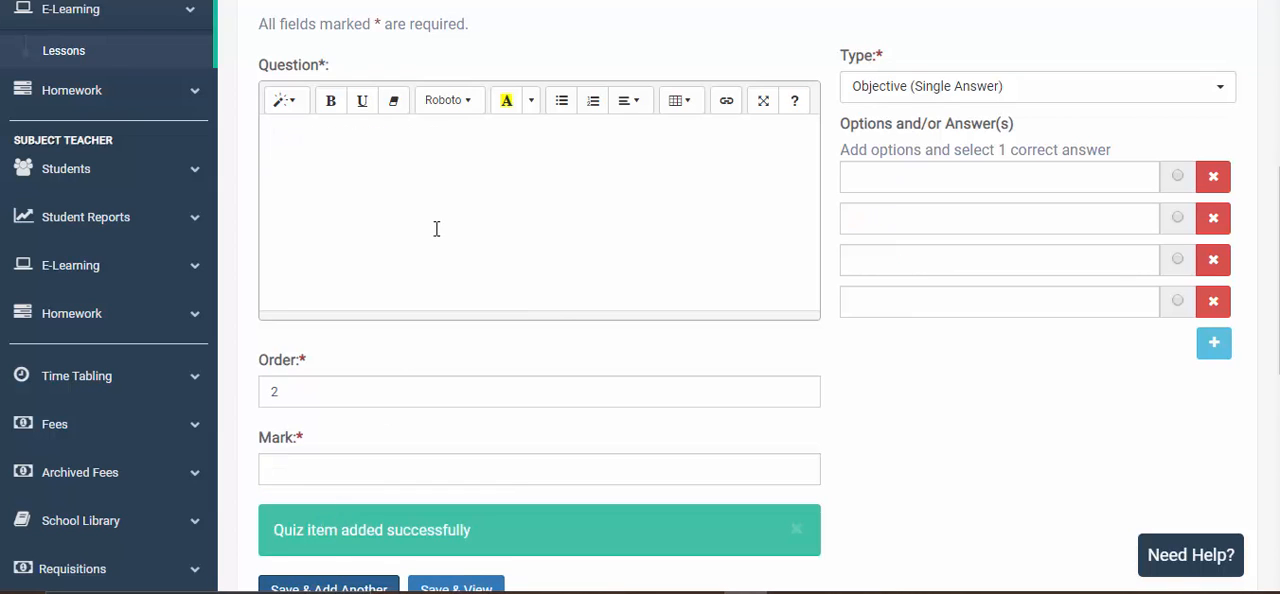
- Leave the blank quiz item form and return to the lesson's list of quiz items
click(457, 198)
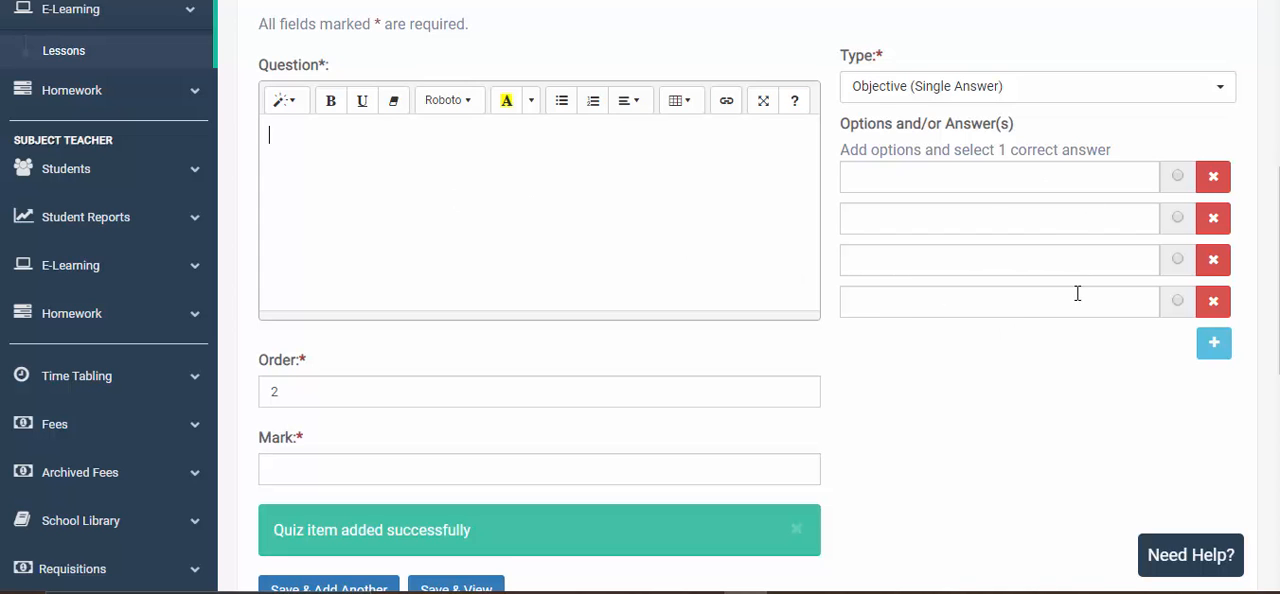
scroll(1084, 336, up, 1)
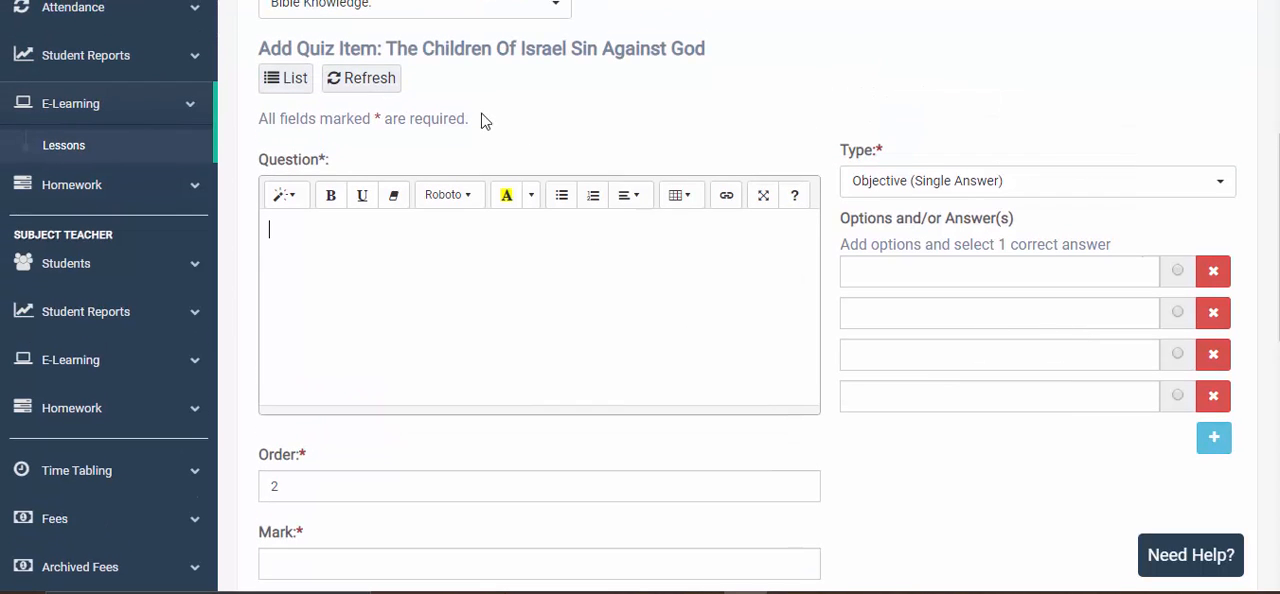
click(280, 88)
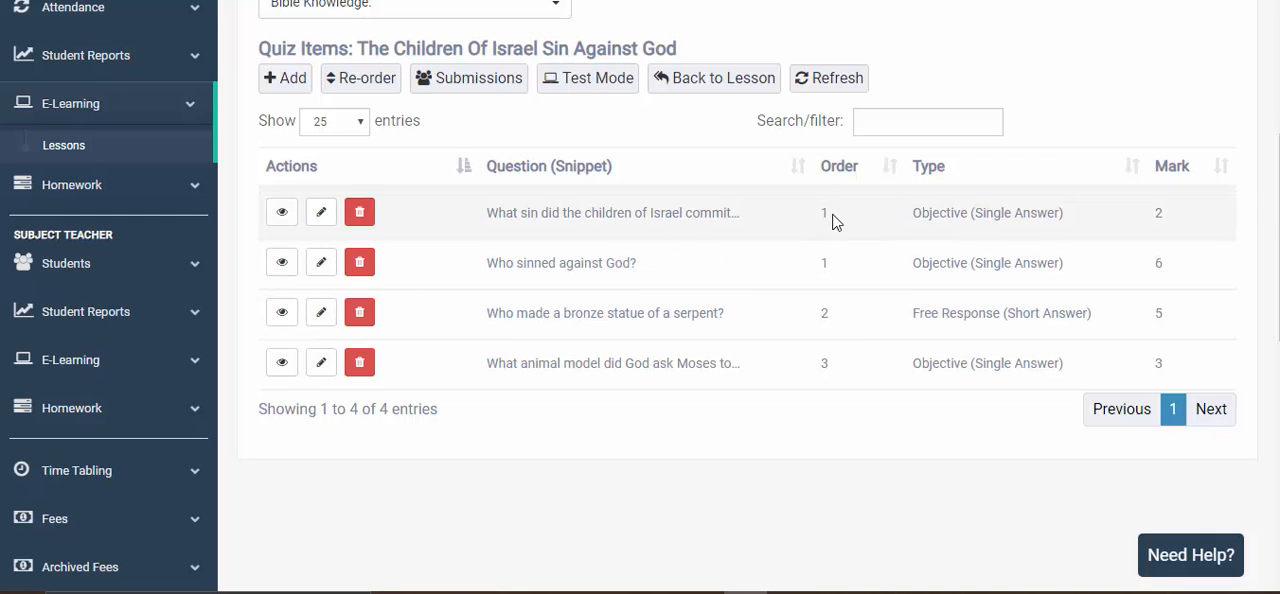
- Reorder the quiz items to who sinned against God, the animal model, the bronze serpent, and the children of Israel's sin, and save the order
scroll(826, 357, up, 2)
scroll(826, 357, down, 1)
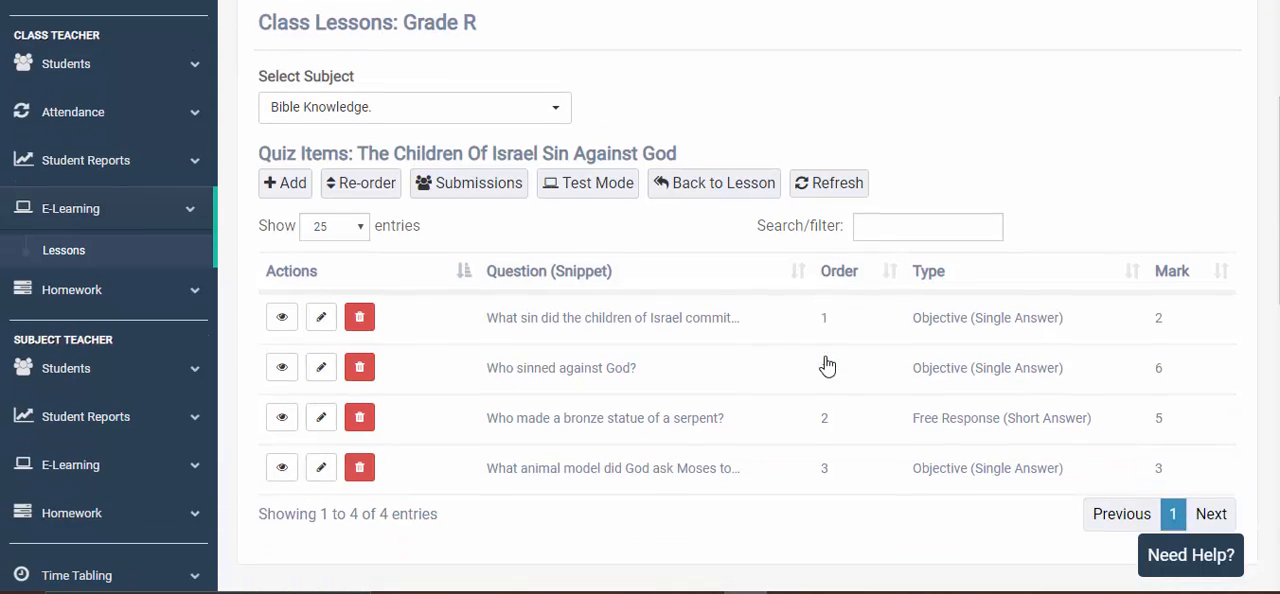
click(362, 180)
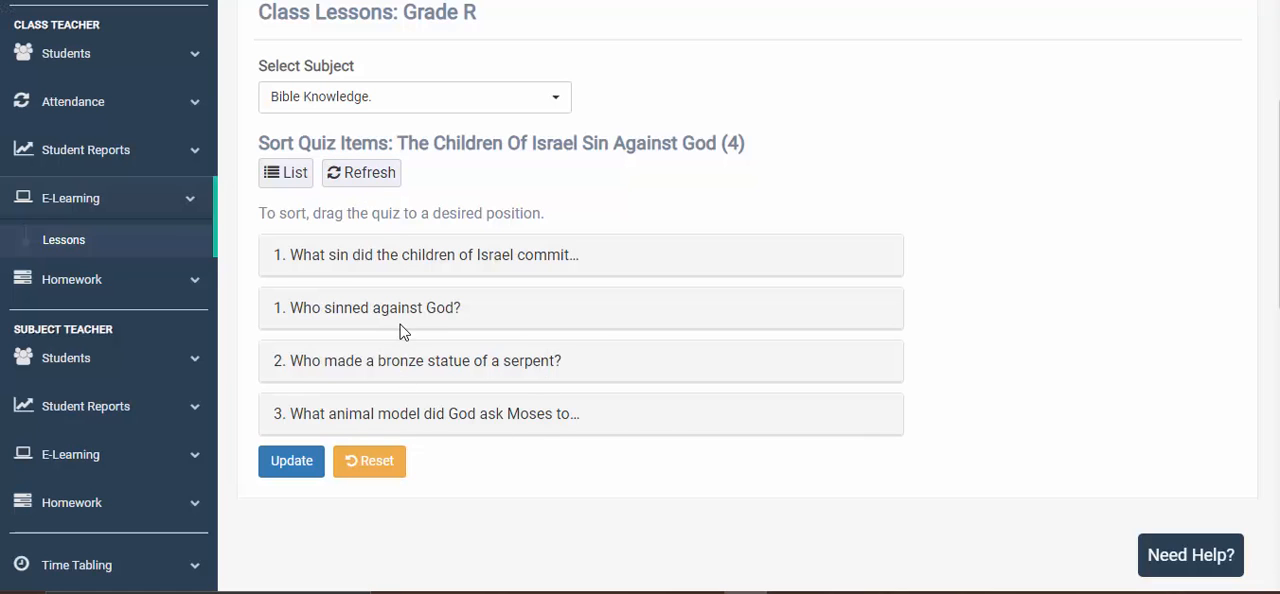
drag(418, 310, 417, 263)
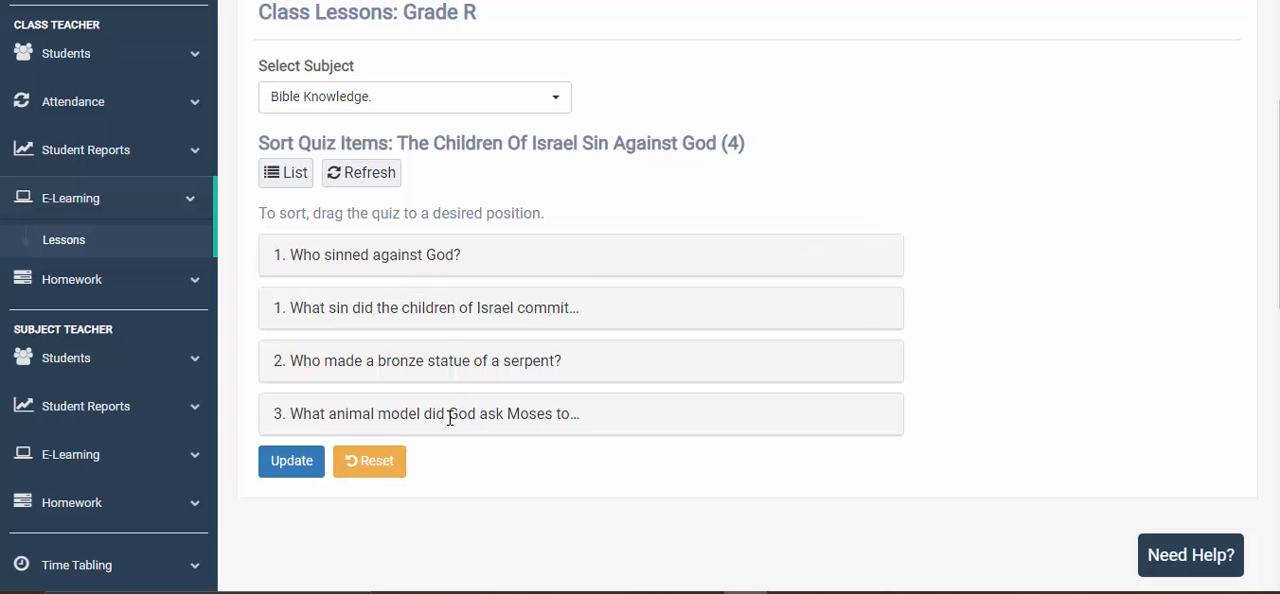
drag(450, 418, 450, 307)
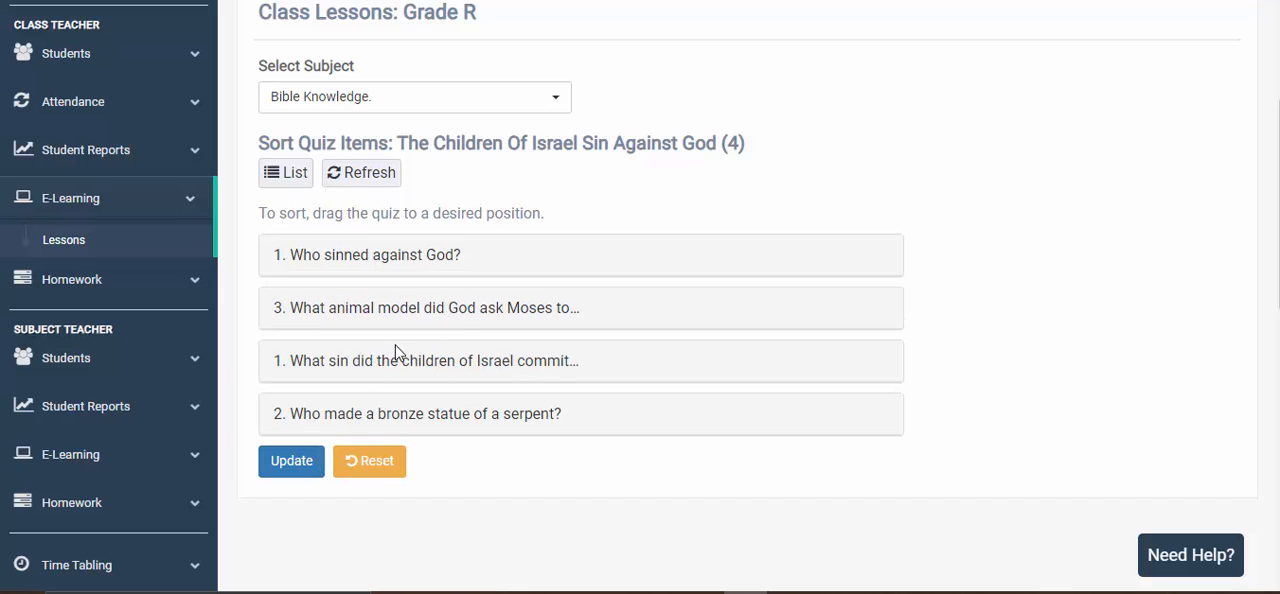
drag(417, 363, 425, 409)
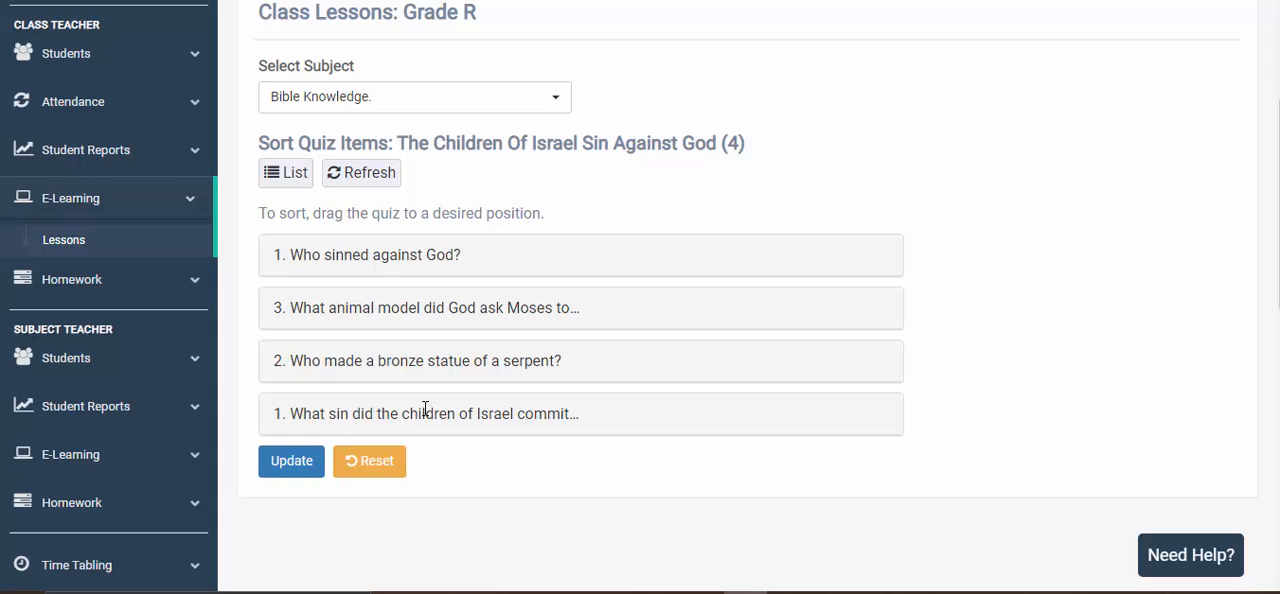
click(306, 472)
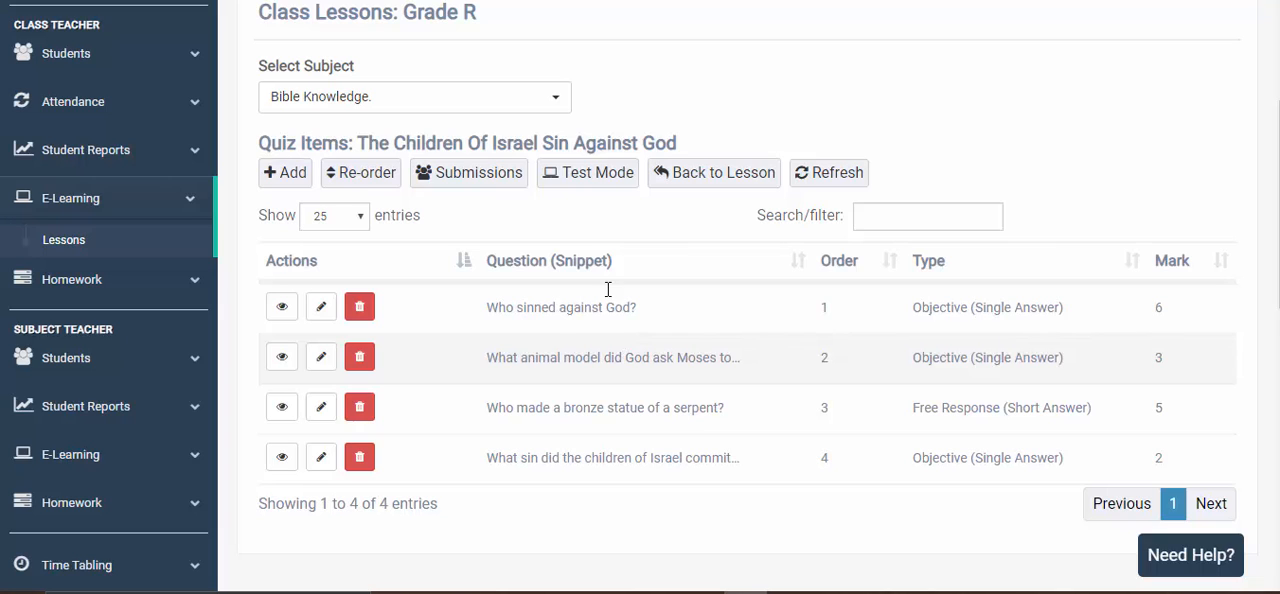
- Open the lesson quiz in Test Mode and go back through the lesson page to its quiz items
click(602, 182)
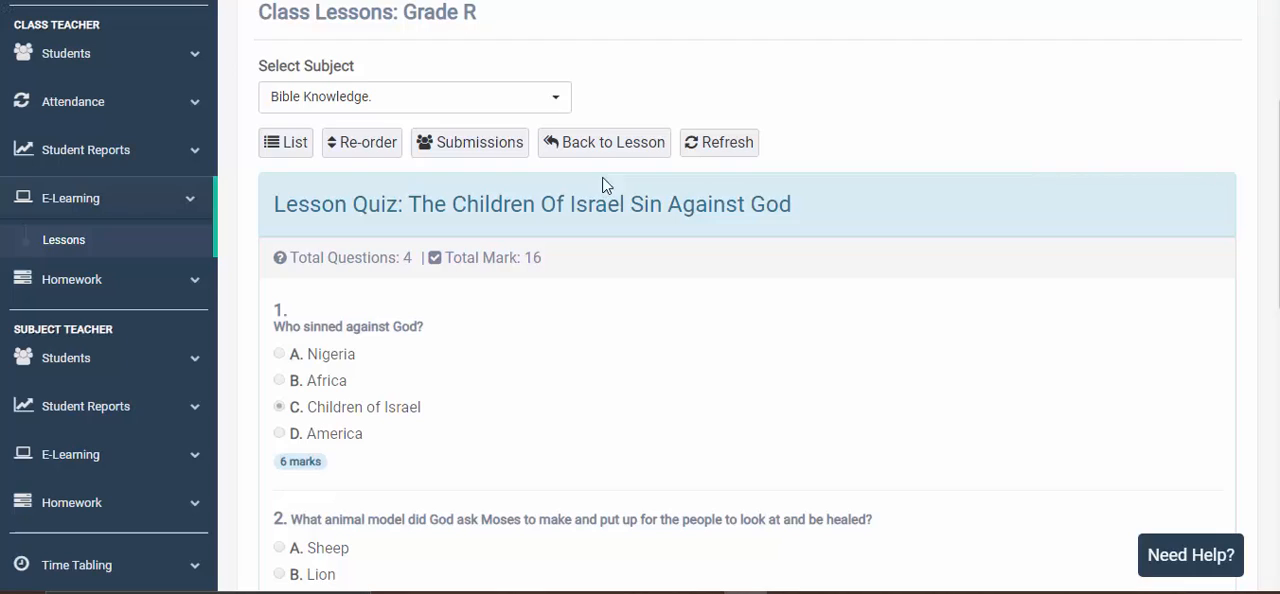
click(605, 148)
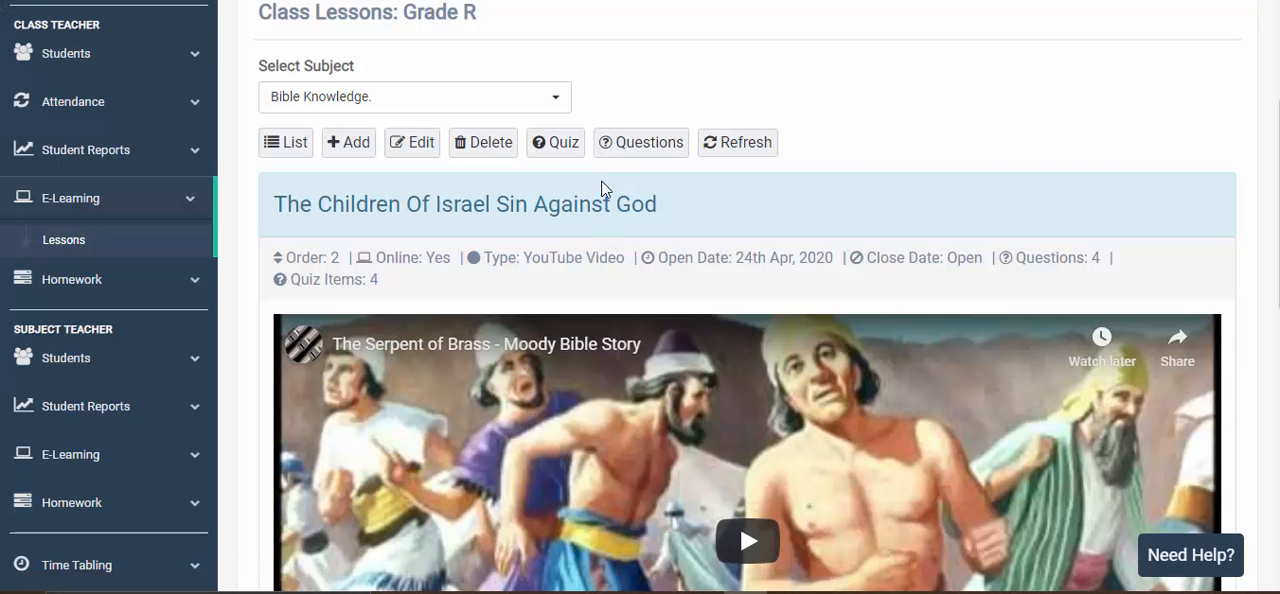
click(563, 152)
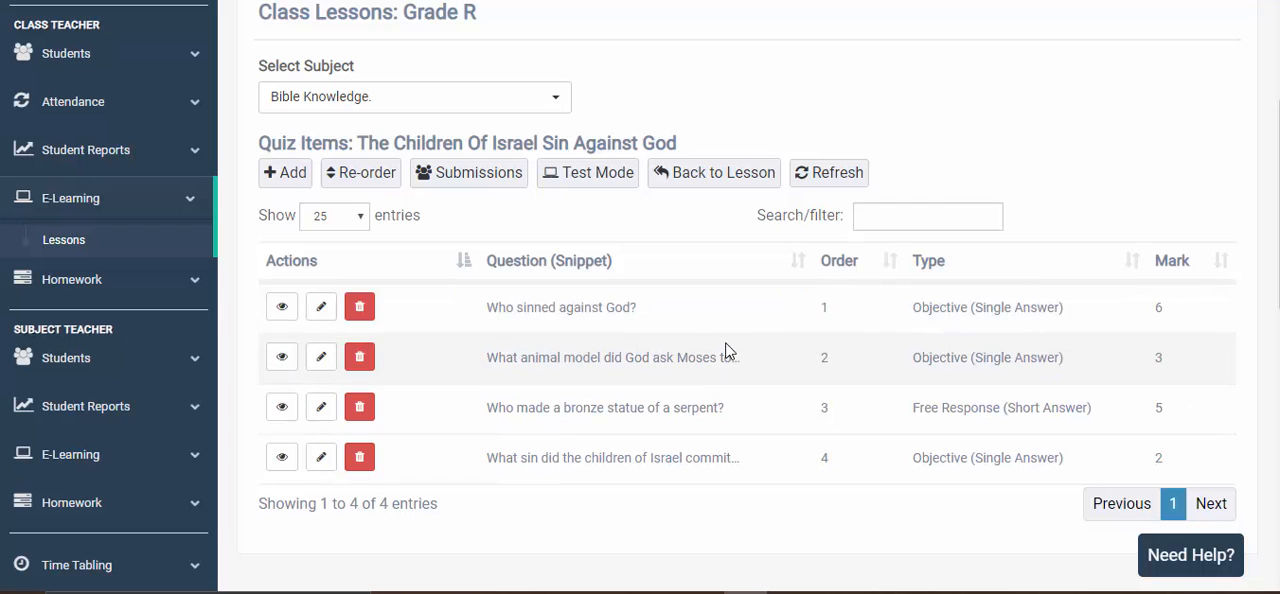
- Examine the questions, answer options, correct answers and marks of the whole lesson quiz in Test Mode
click(595, 184)
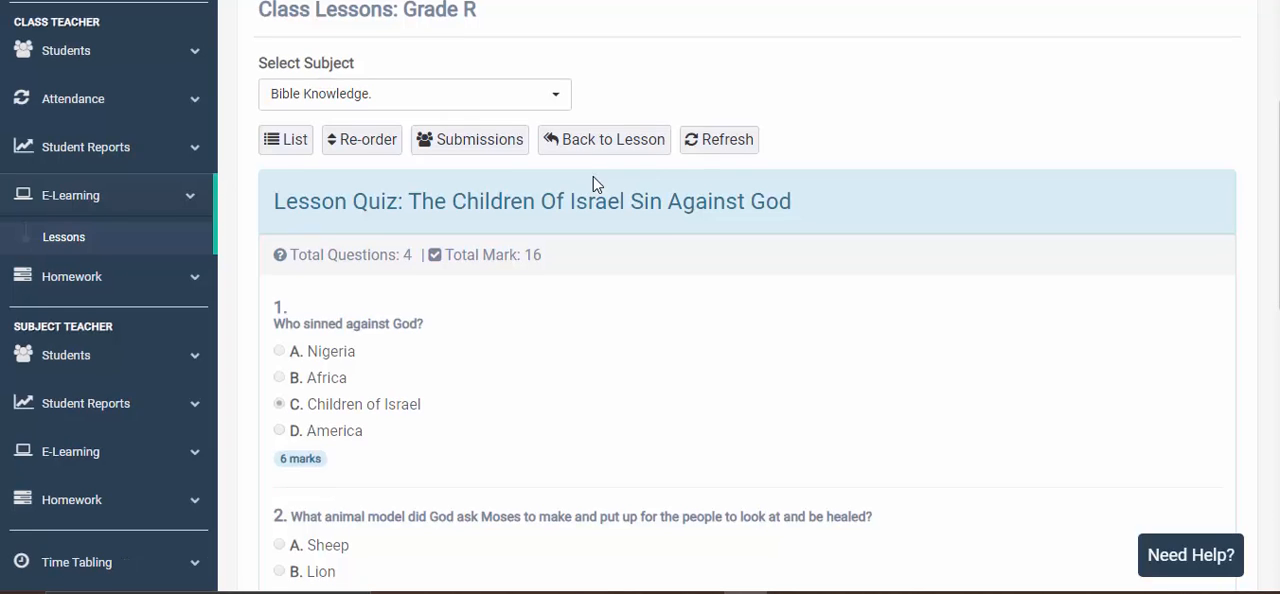
scroll(617, 258, down, 1)
scroll(617, 258, down, 6)
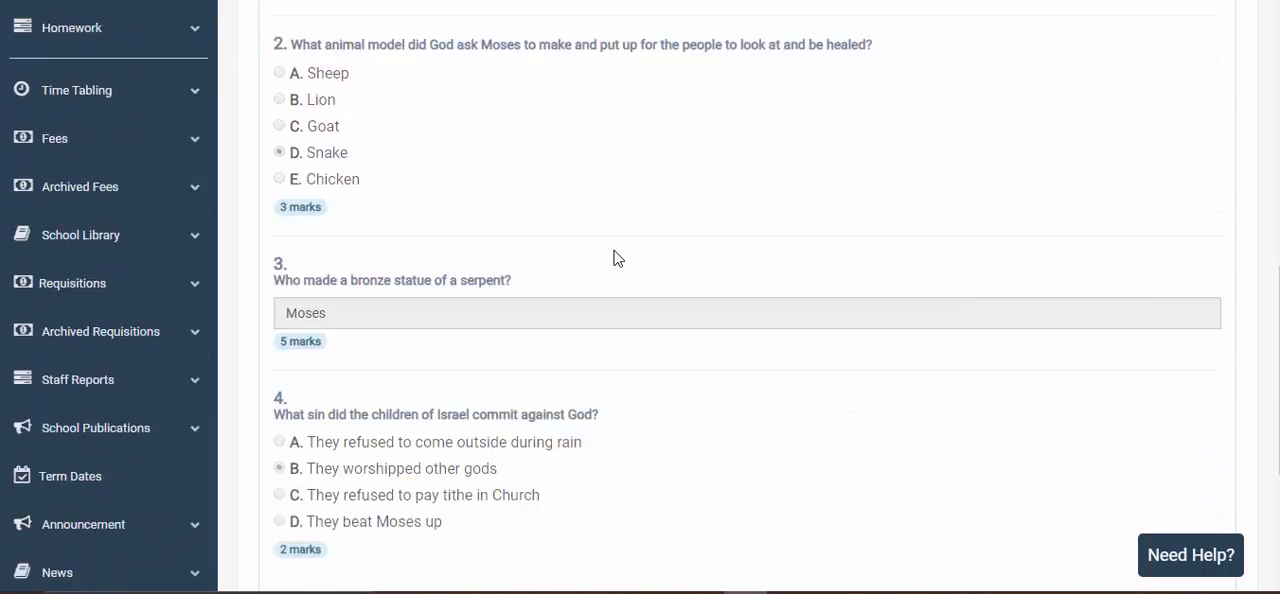
scroll(617, 258, up, 4)
scroll(617, 258, down, 3)
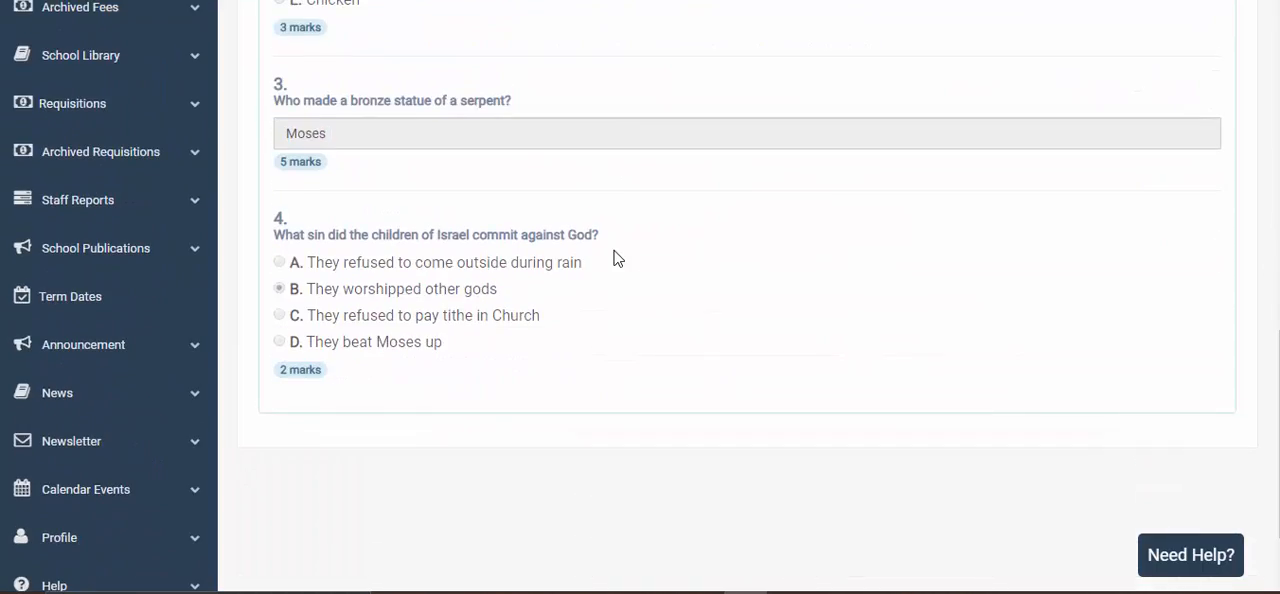
scroll(617, 258, up, 5)
scroll(617, 258, up, 1)
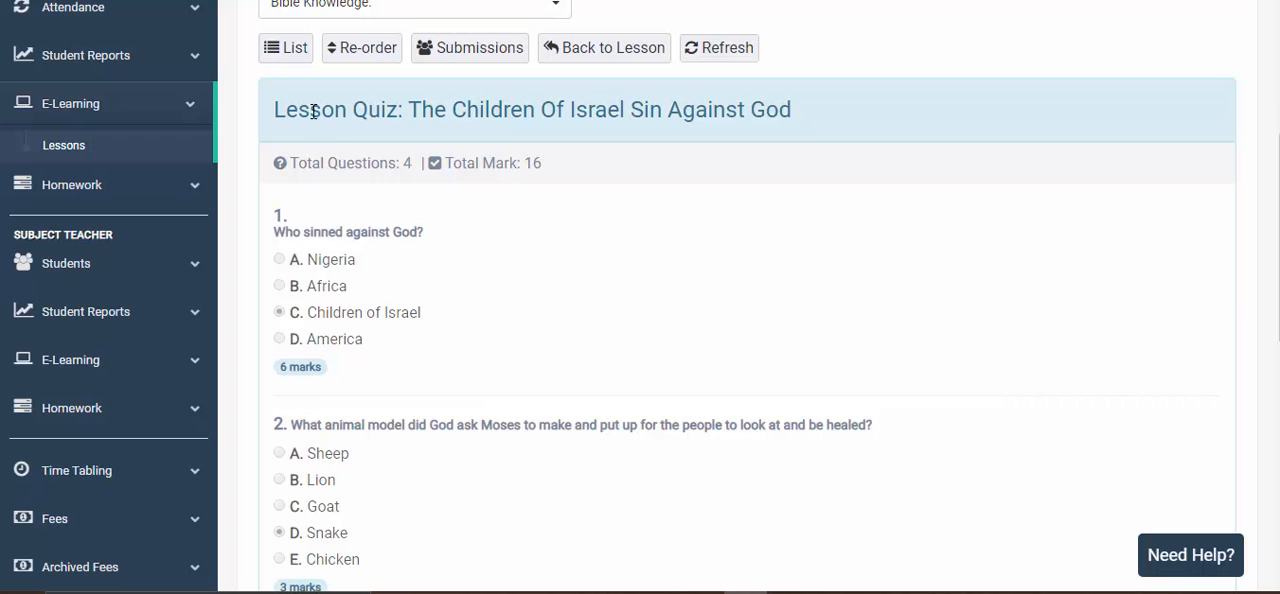
scroll(330, 251, down, 1)
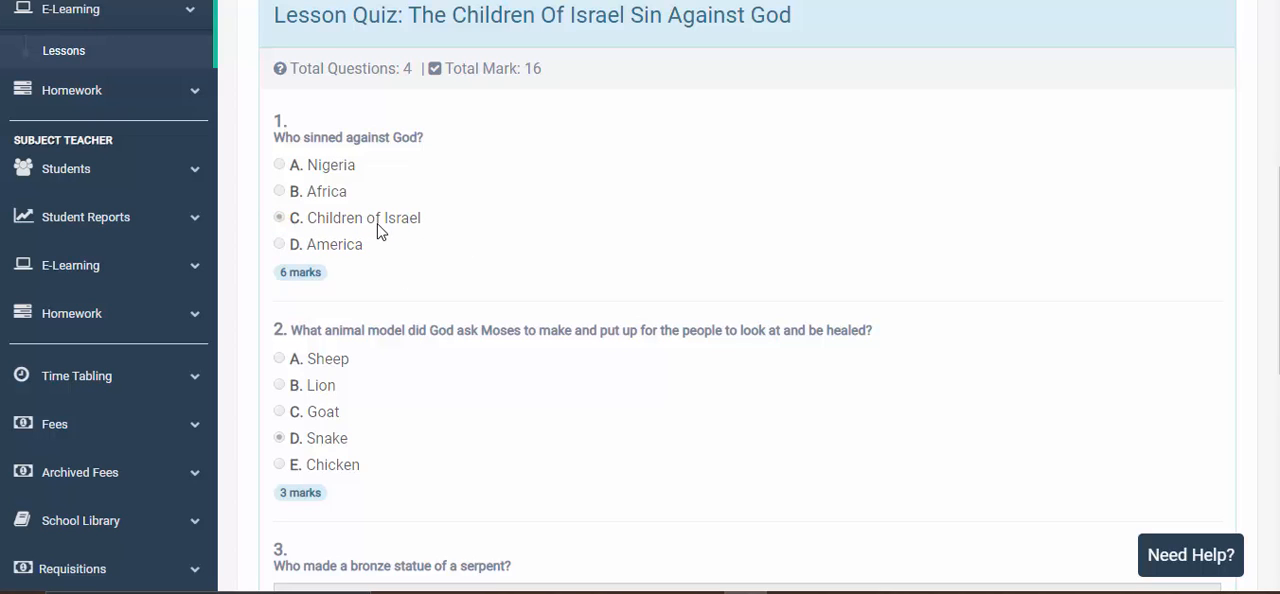
scroll(411, 237, down, 1)
scroll(411, 237, down, 3)
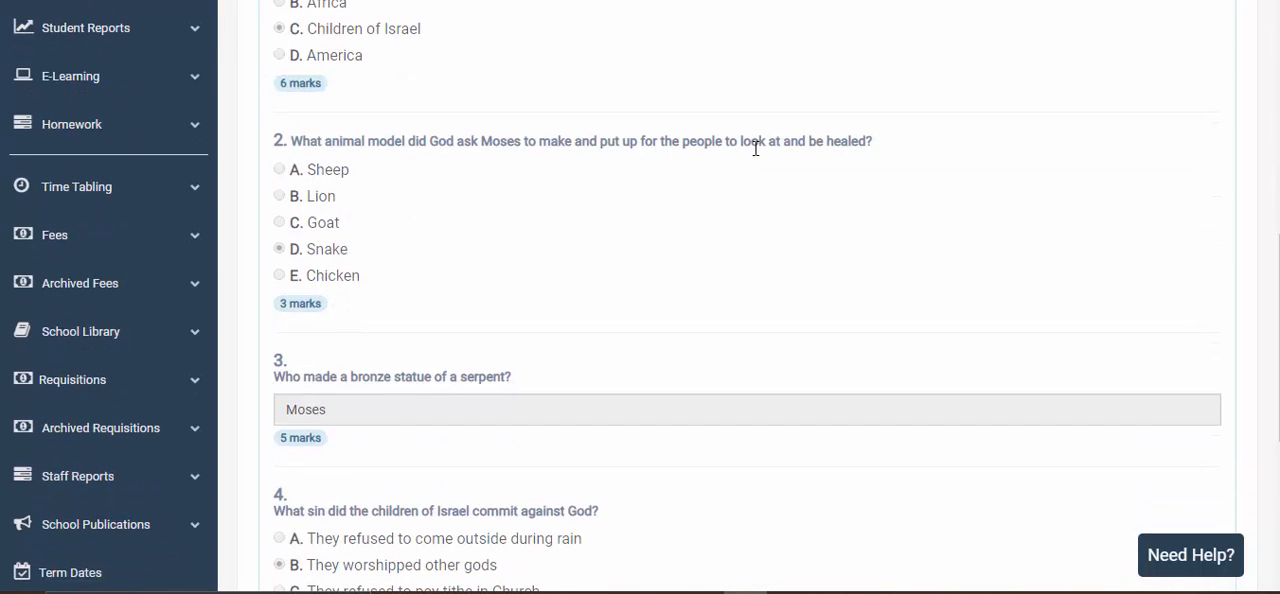
scroll(325, 250, down, 3)
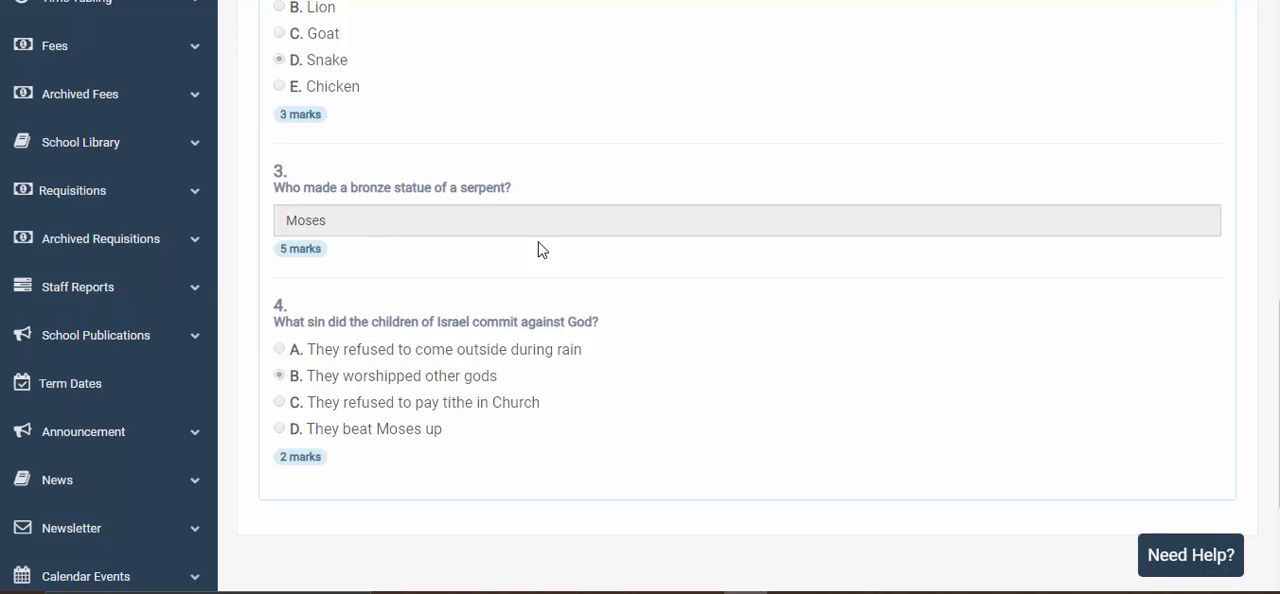
double_click(331, 228)
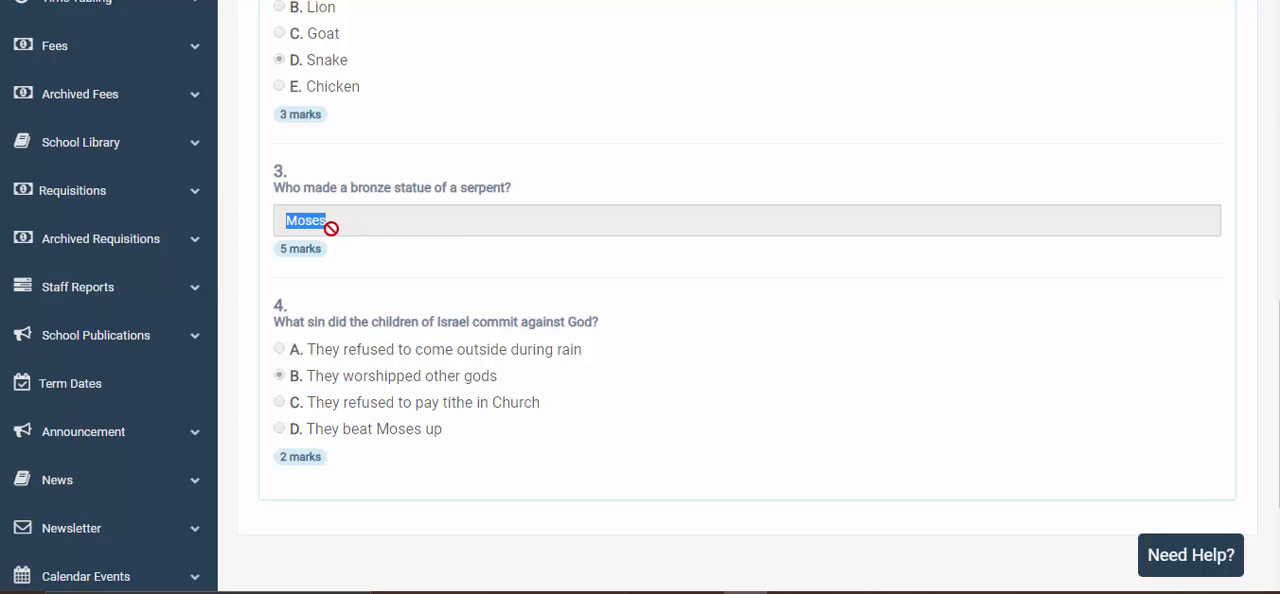
click(377, 292)
scroll(605, 268, up, 2)
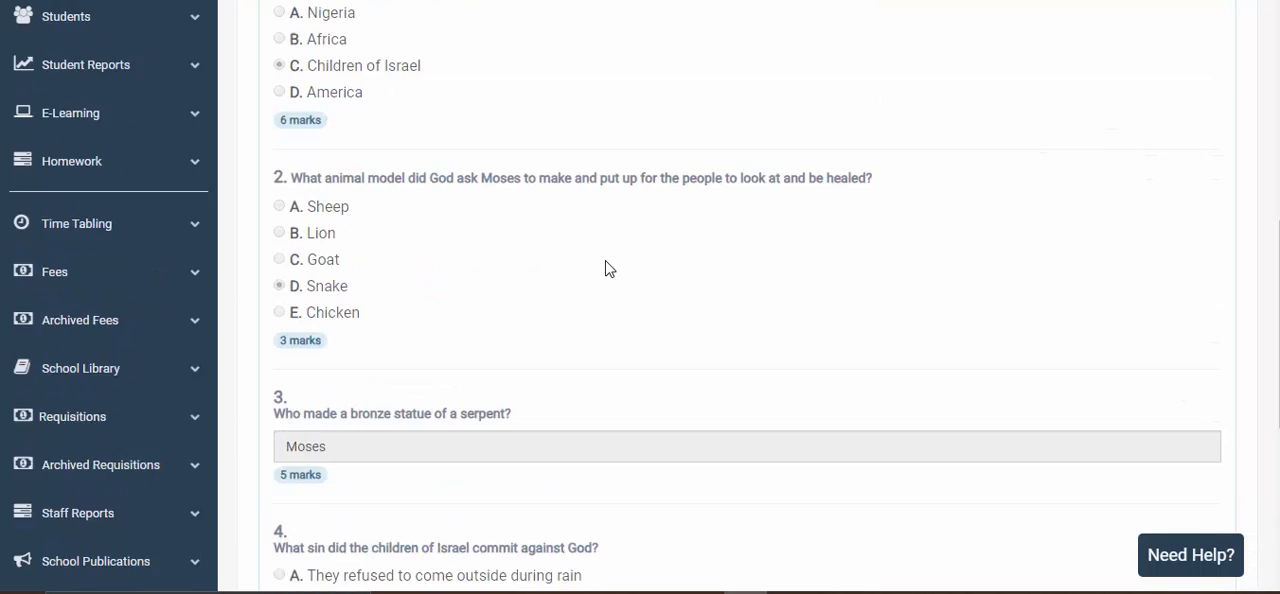
- Return to the quiz items, open the bronze serpent question for editing to check its short answer, and go back to the list
scroll(605, 268, up, 2)
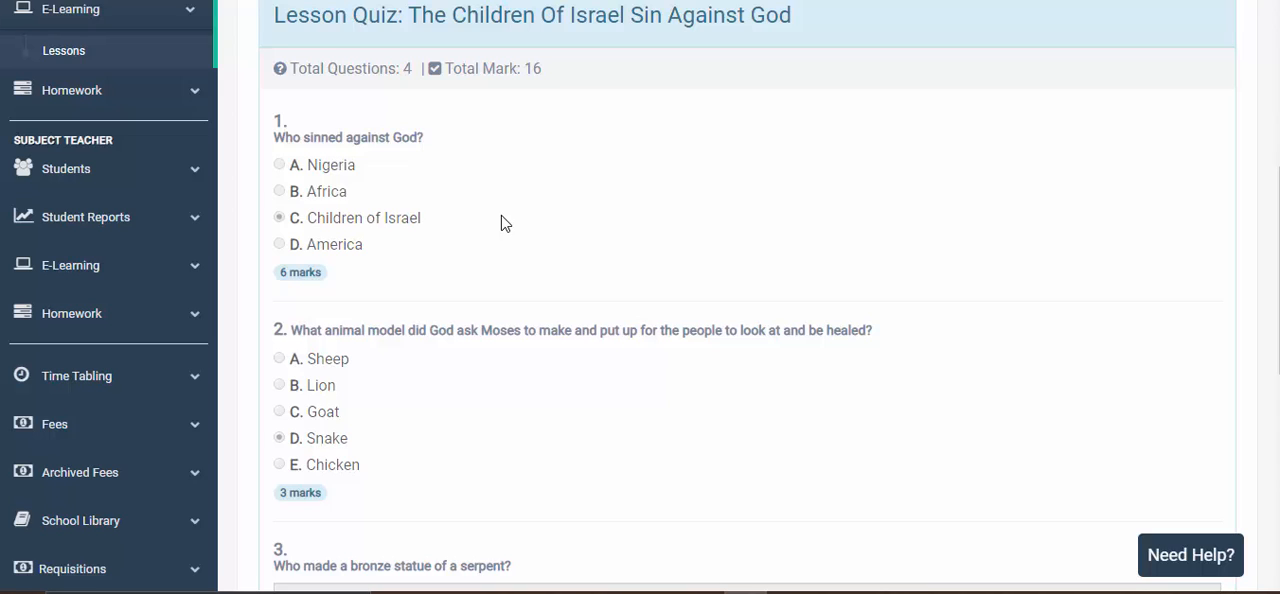
scroll(502, 222, up, 1)
click(300, 58)
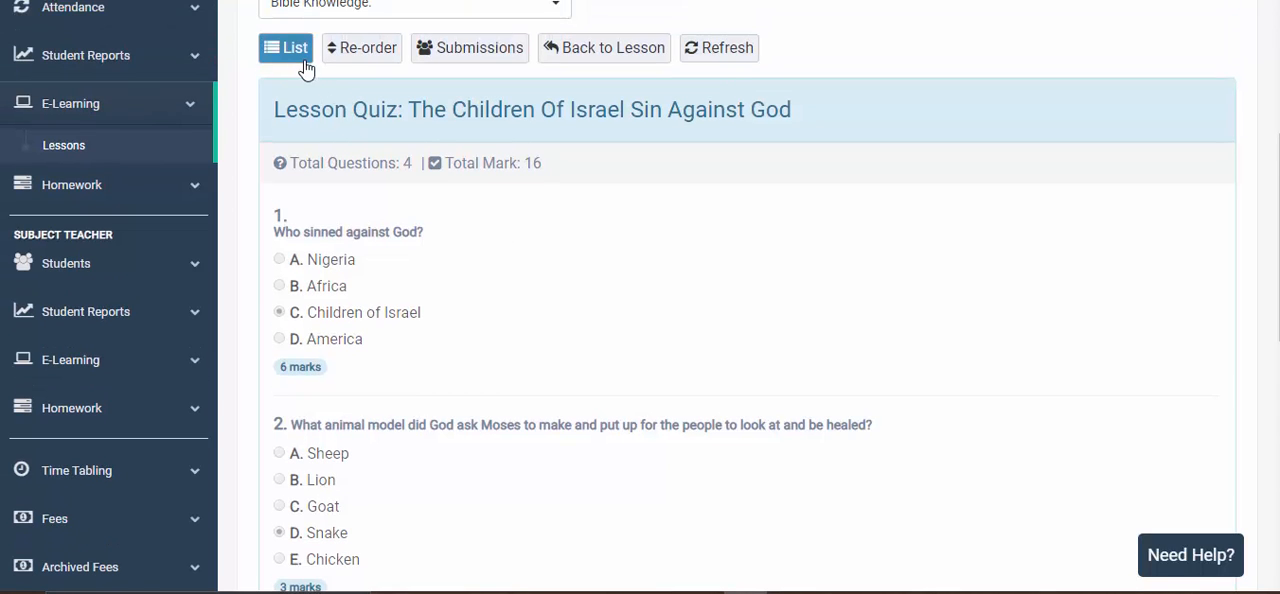
click(303, 64)
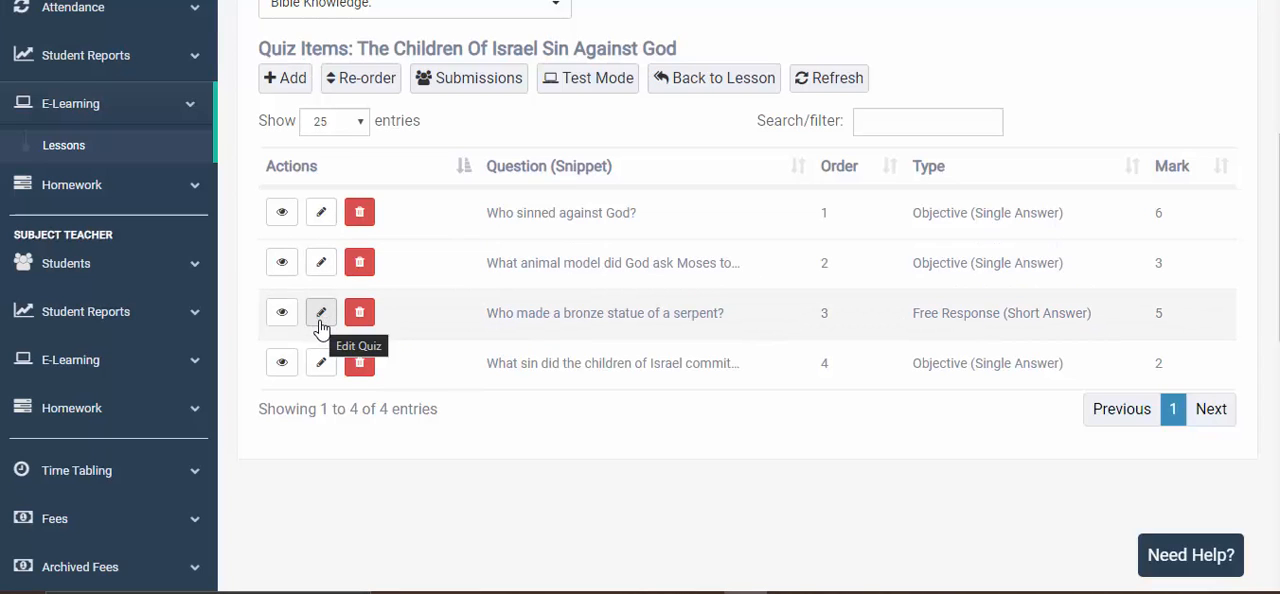
click(319, 322)
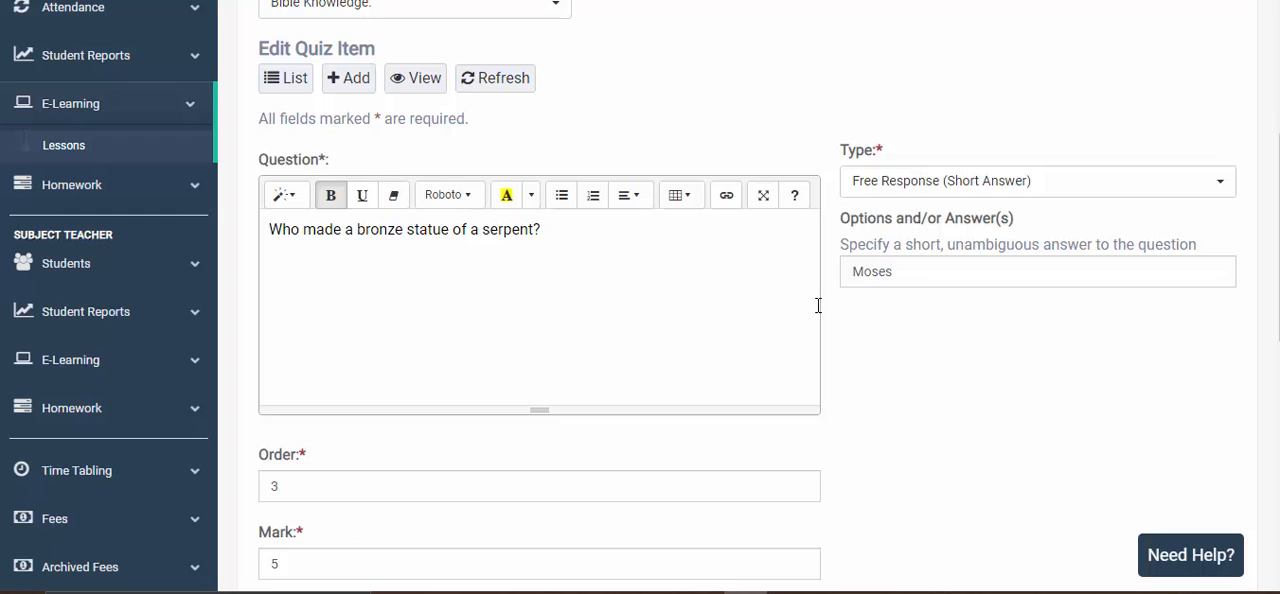
click(913, 280)
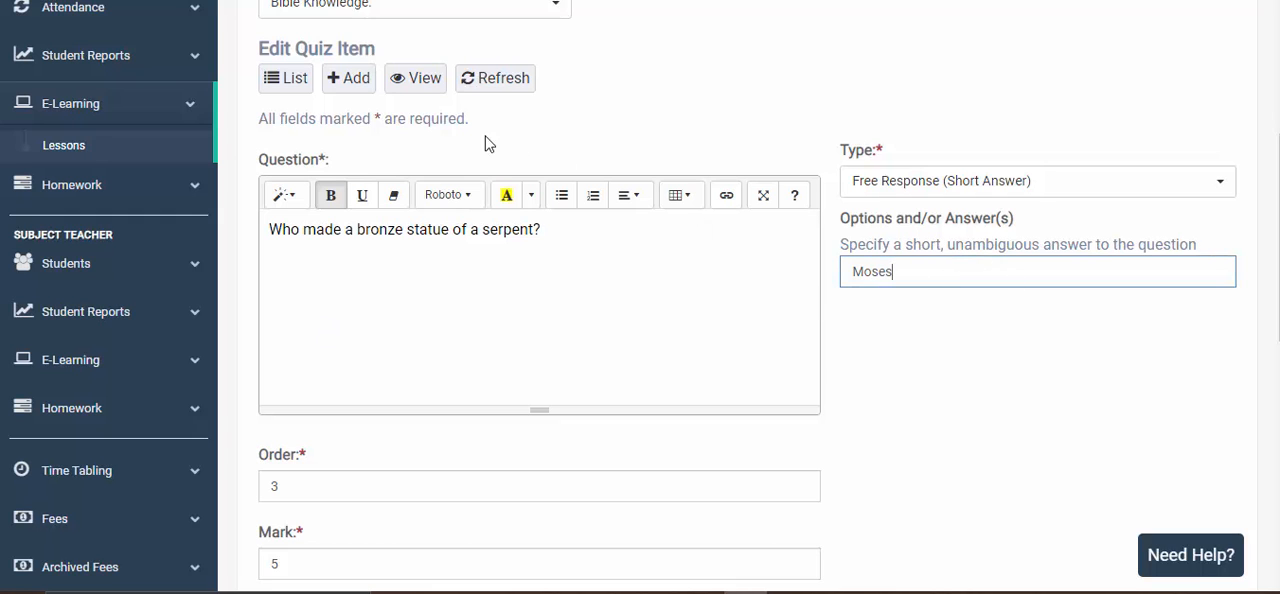
click(290, 80)
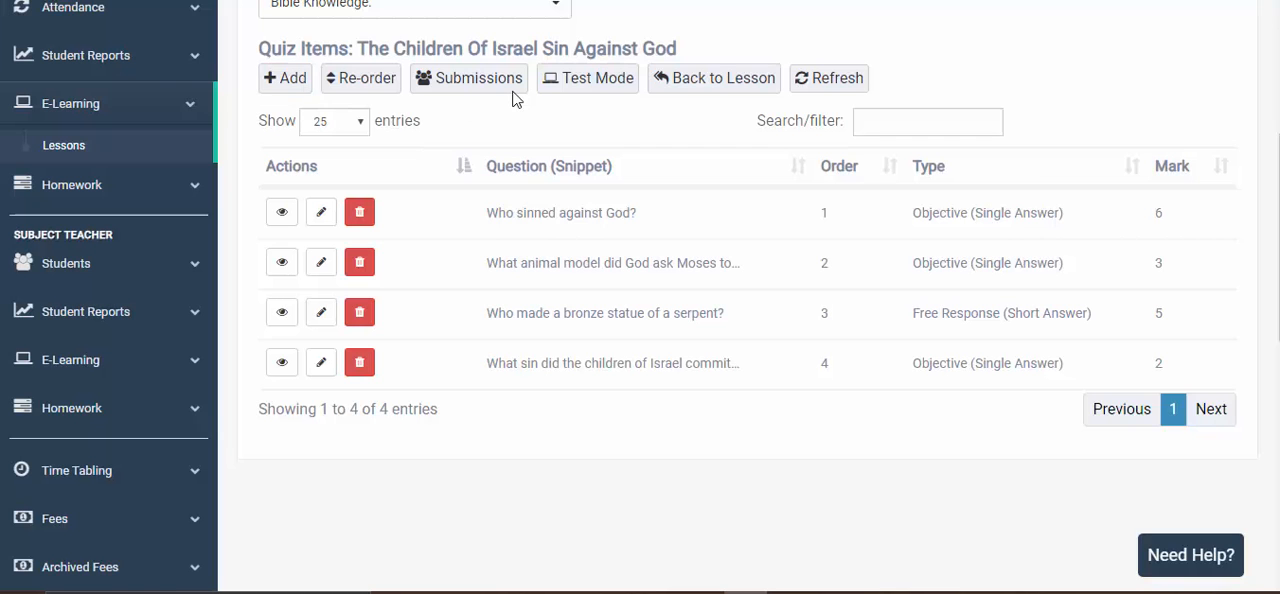
- Open the lesson quiz in Test Mode and review all its questions, correct answers and marks
click(584, 90)
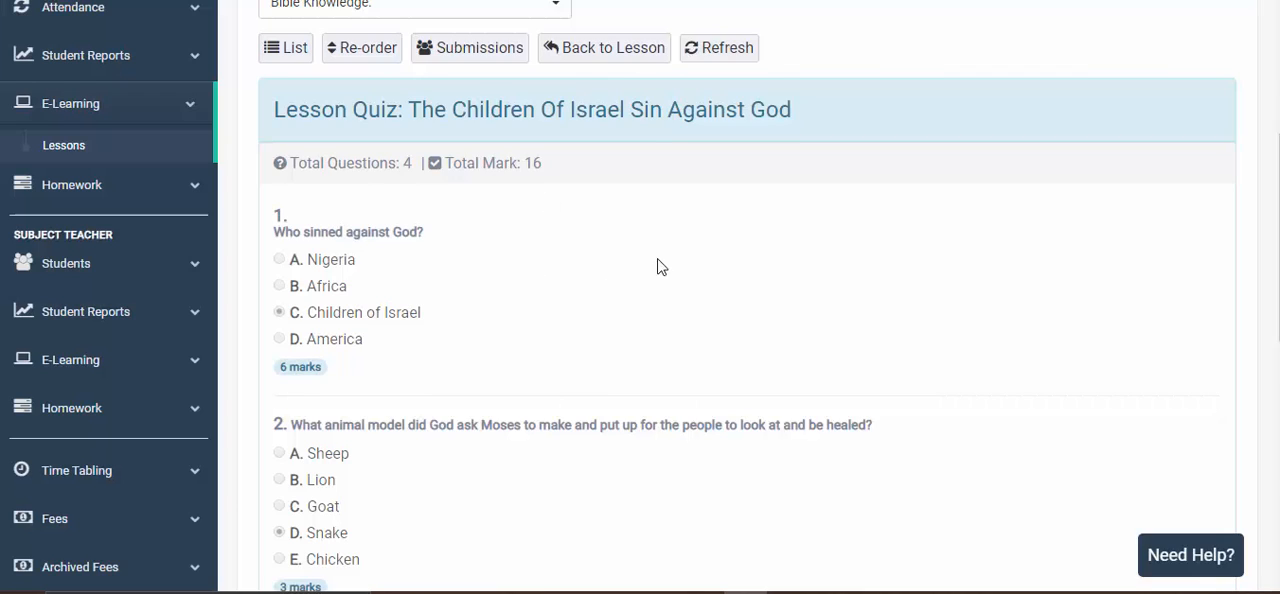
scroll(644, 299, down, 3)
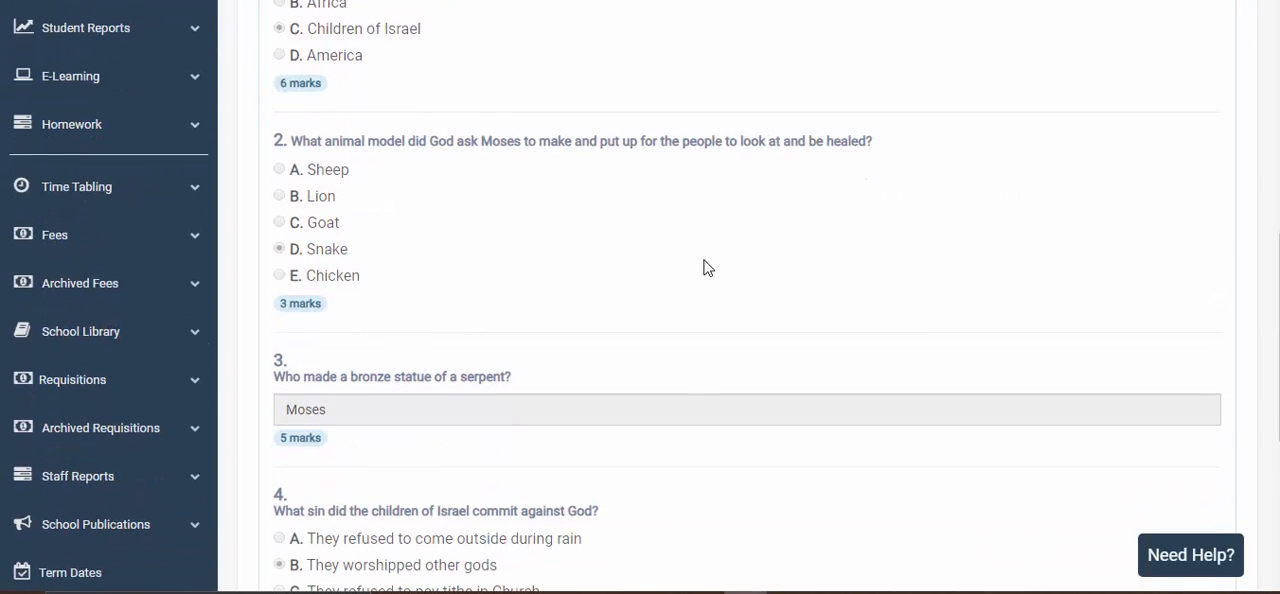
scroll(520, 215, up, 2)
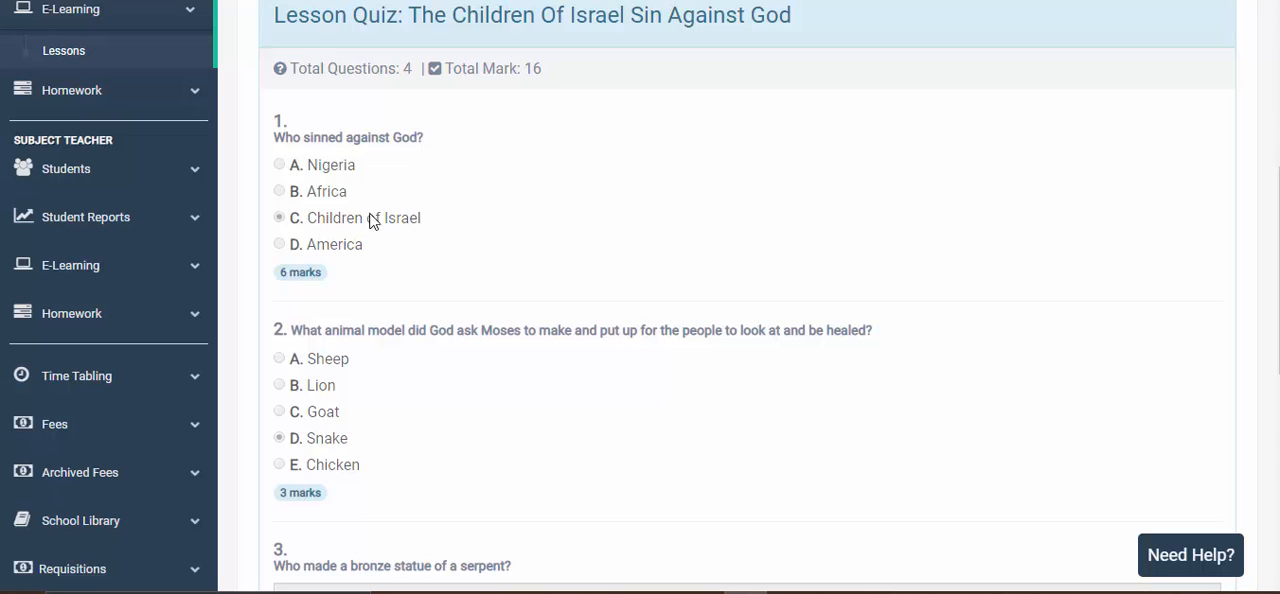
scroll(385, 222, down, 1)
scroll(390, 225, down, 1)
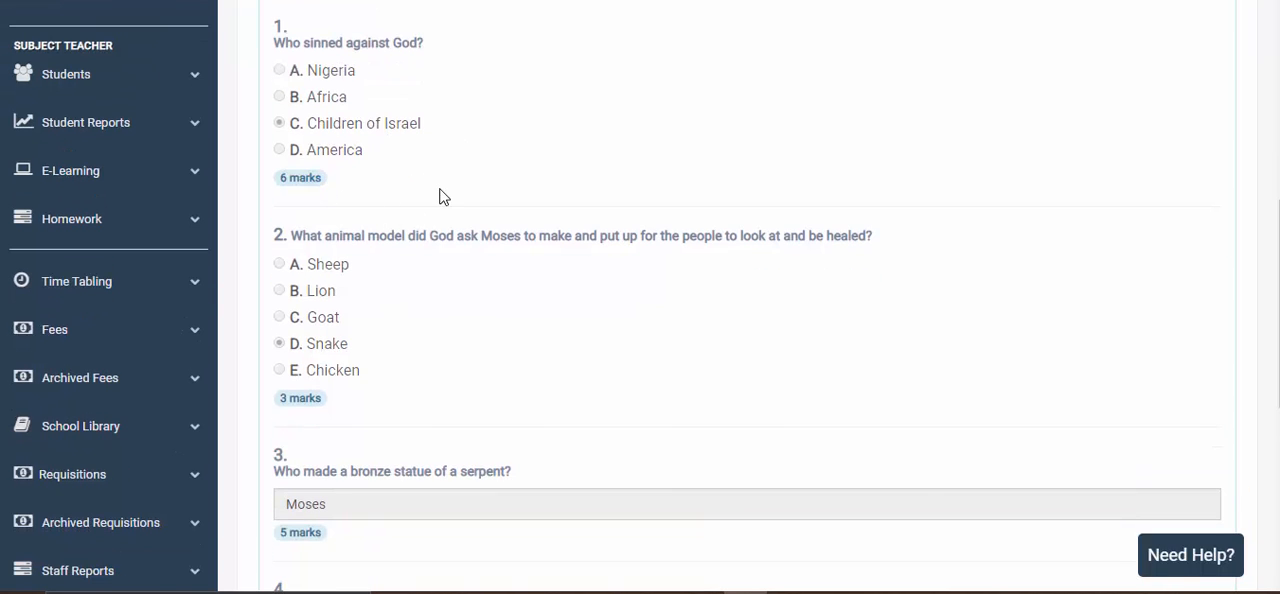
scroll(444, 197, down, 5)
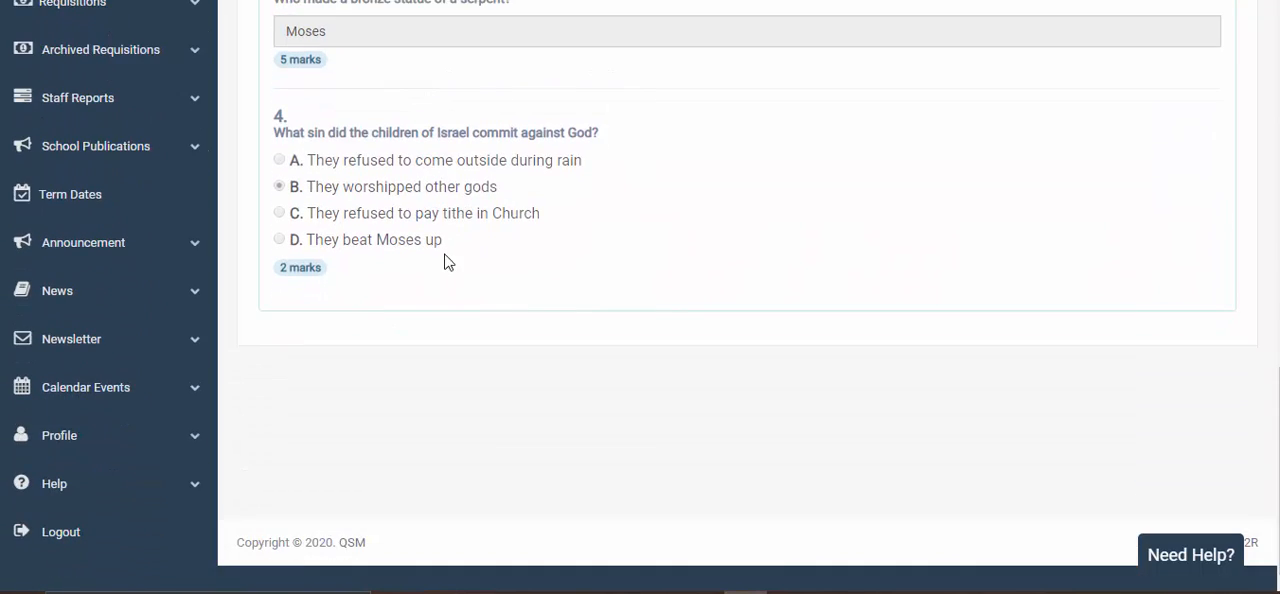
scroll(556, 240, up, 7)
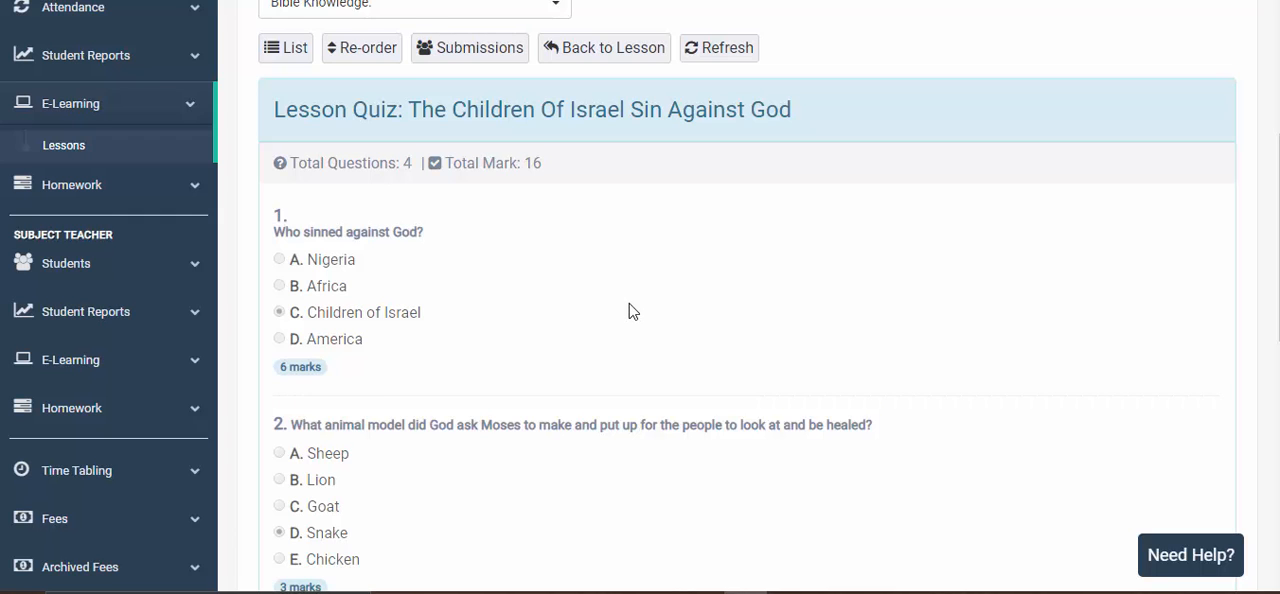
scroll(631, 311, up, 2)
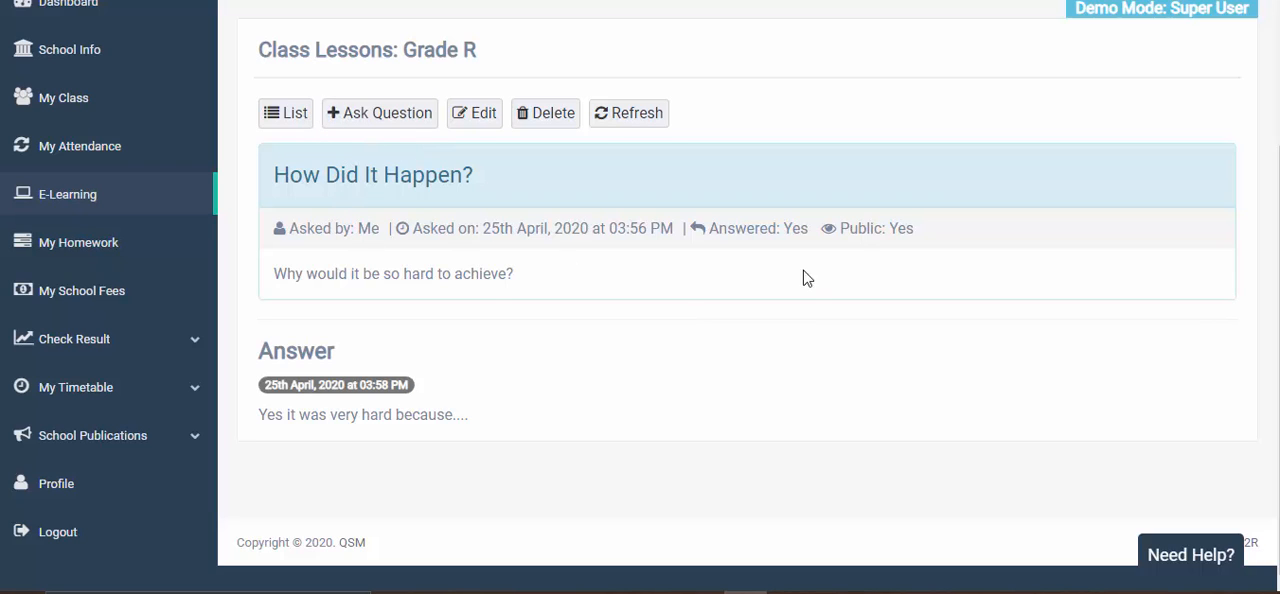
- In the student's account, go back from the answered question to its lesson and open the lesson quiz
click(289, 116)
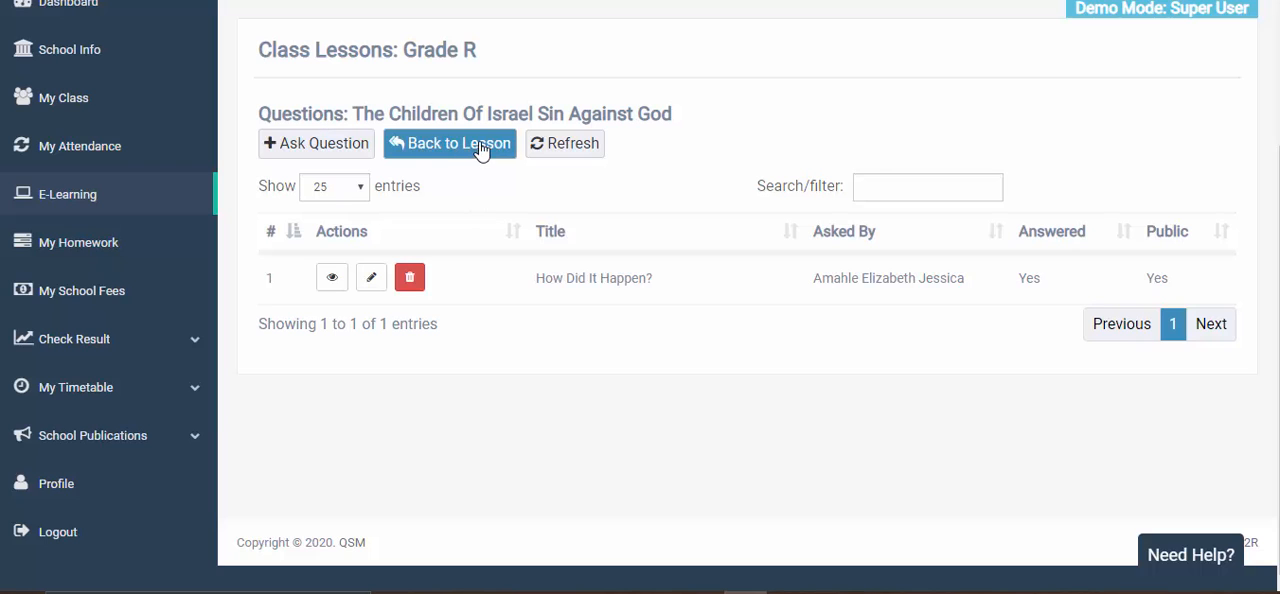
click(481, 149)
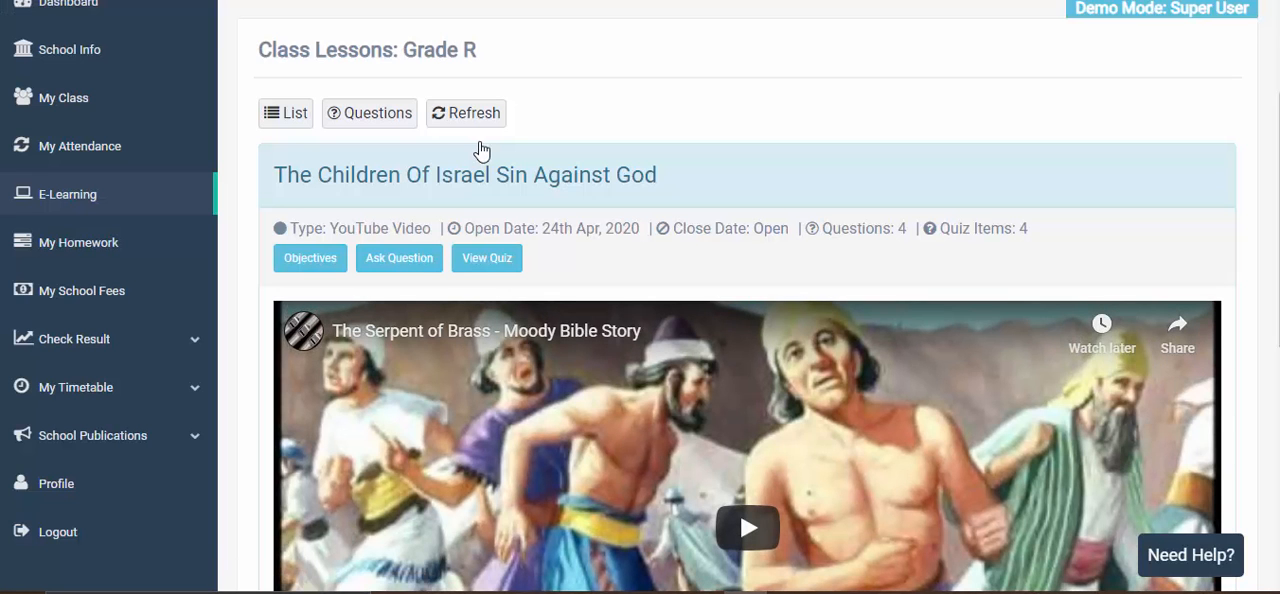
scroll(690, 240, down, 6)
scroll(707, 235, up, 4)
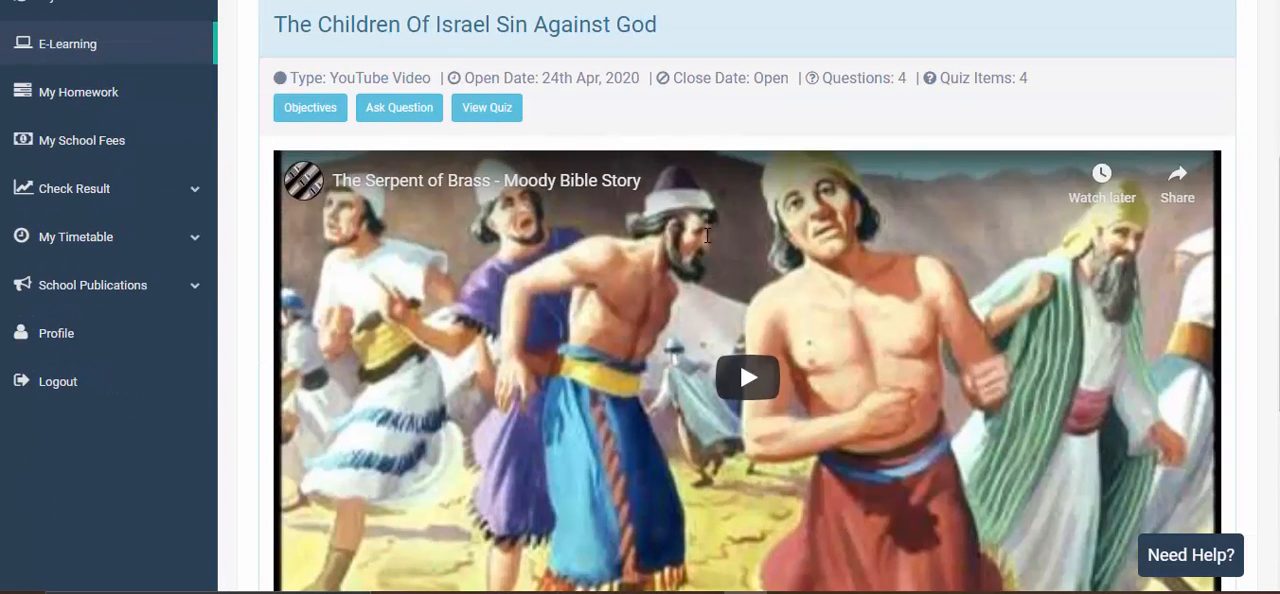
click(487, 108)
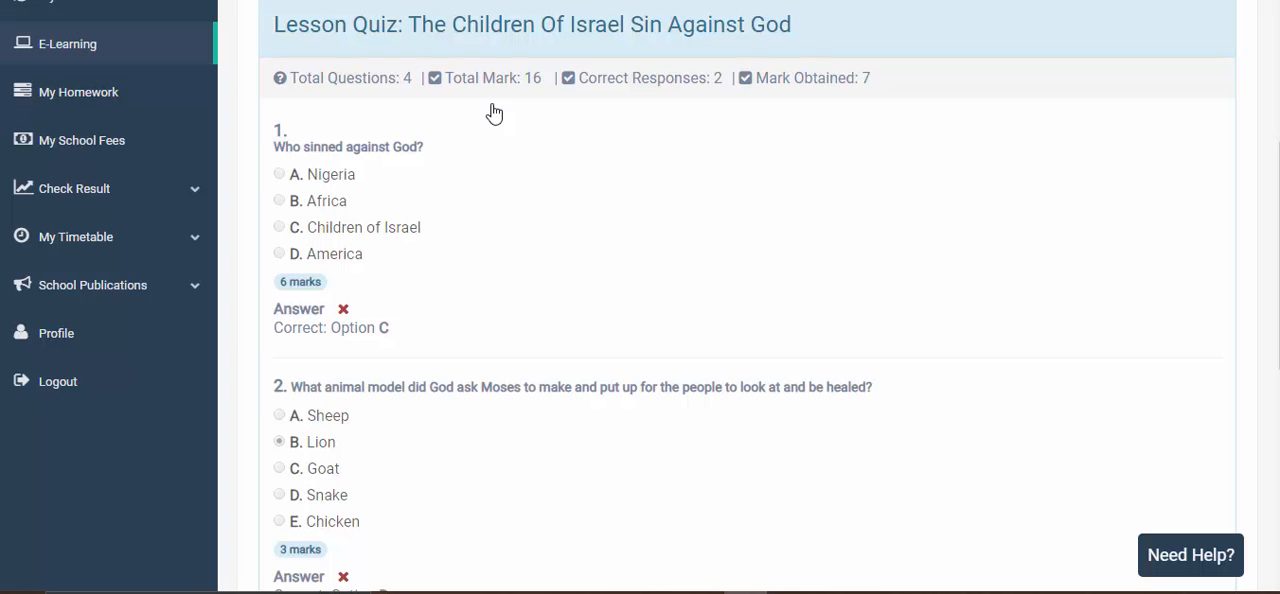
- Examine the student's submitted quiz, including the chosen answers, correct options, correct responses and mark obtained
scroll(634, 186, down, 3)
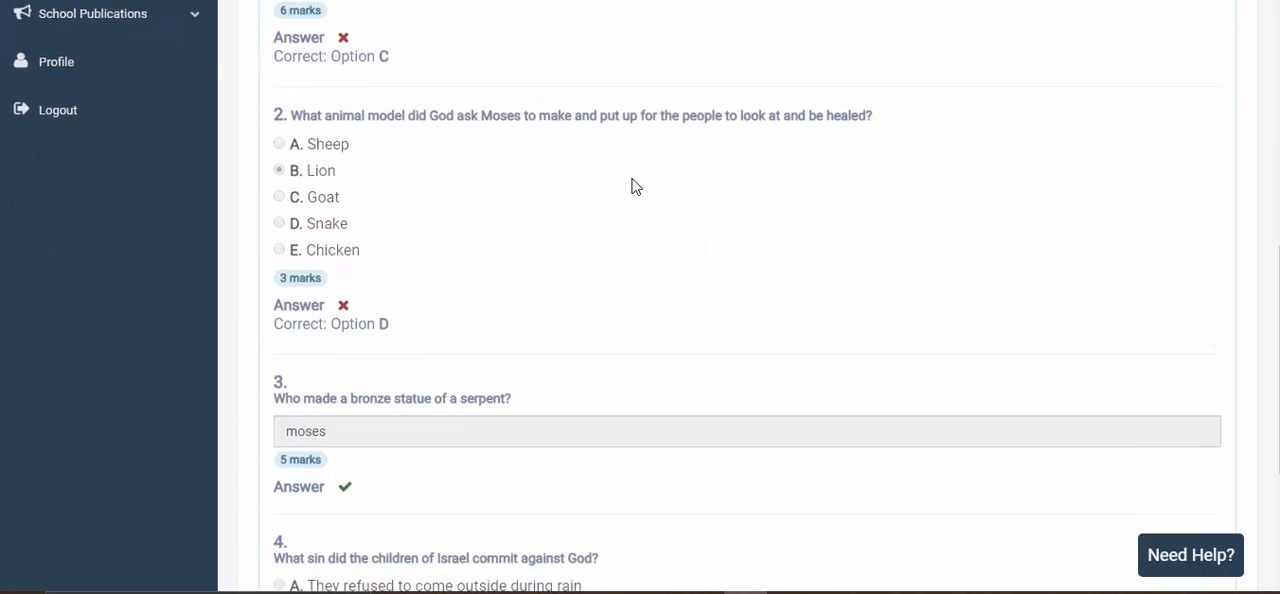
scroll(634, 186, up, 3)
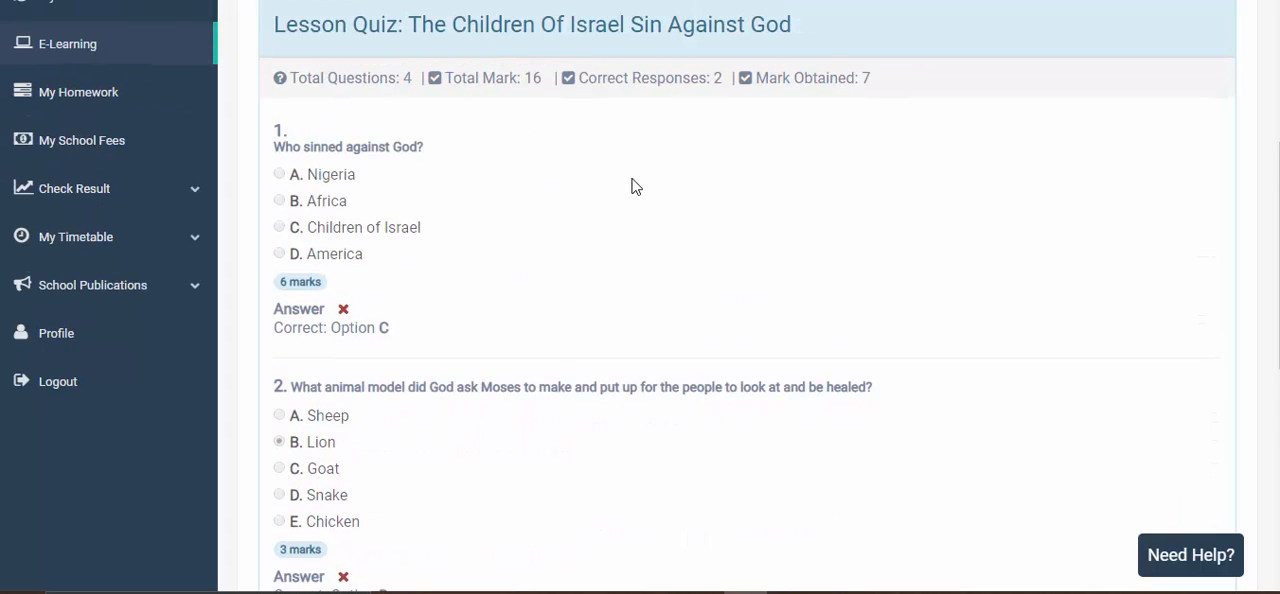
scroll(586, 231, down, 4)
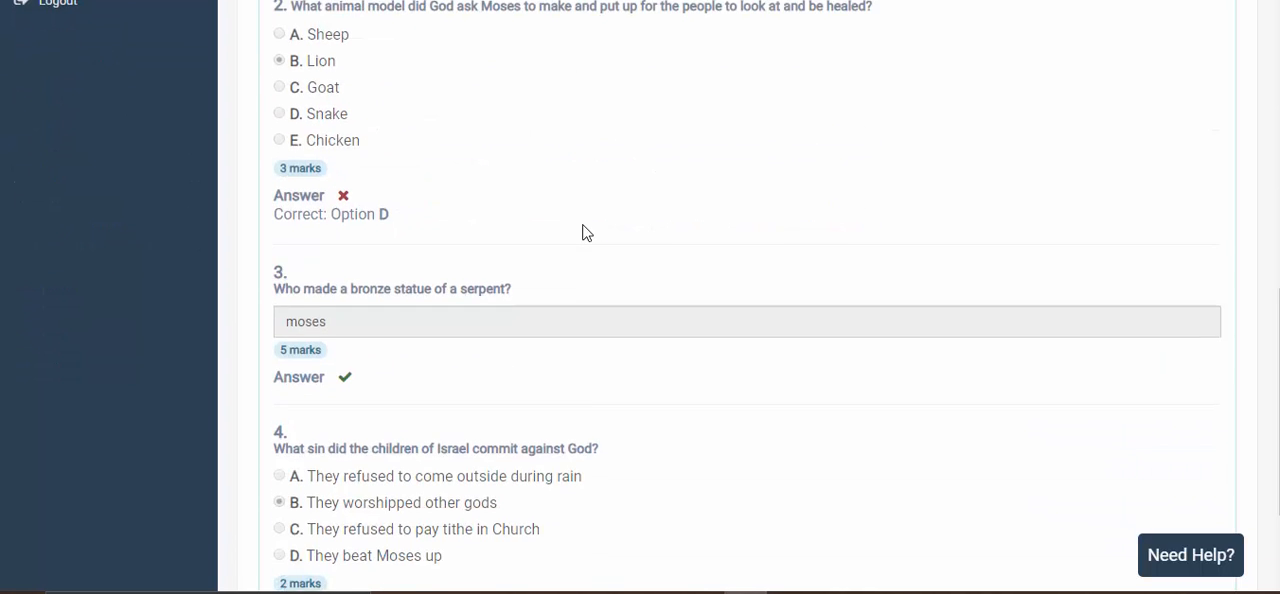
scroll(586, 232, down, 2)
scroll(566, 320, up, 4)
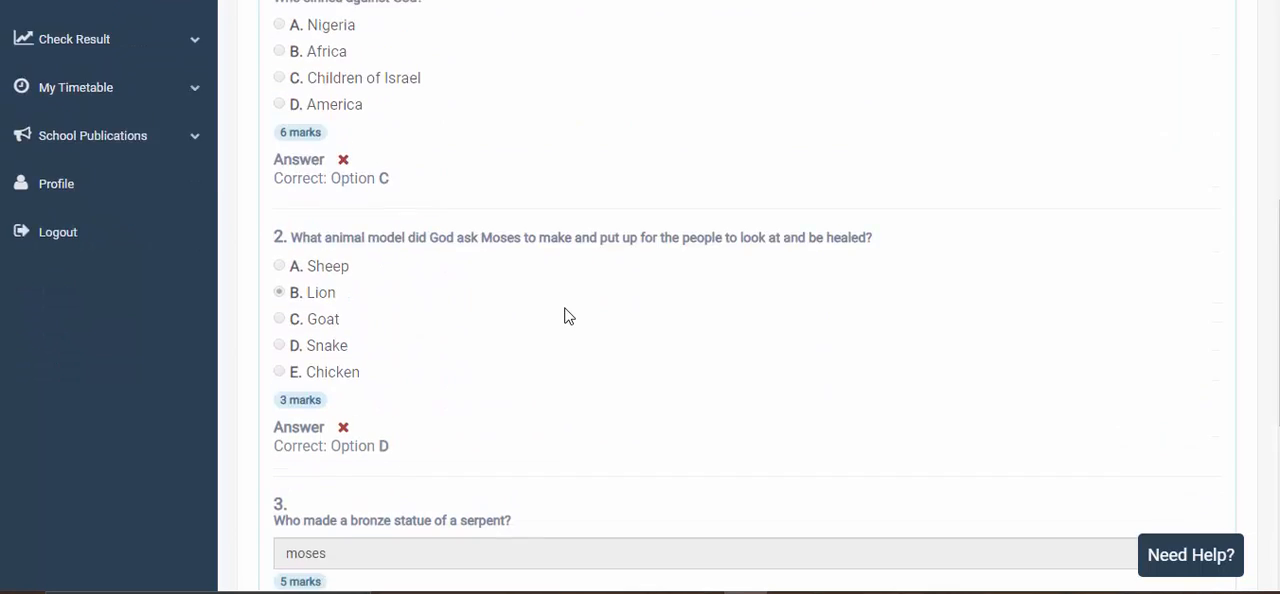
scroll(566, 316, up, 3)
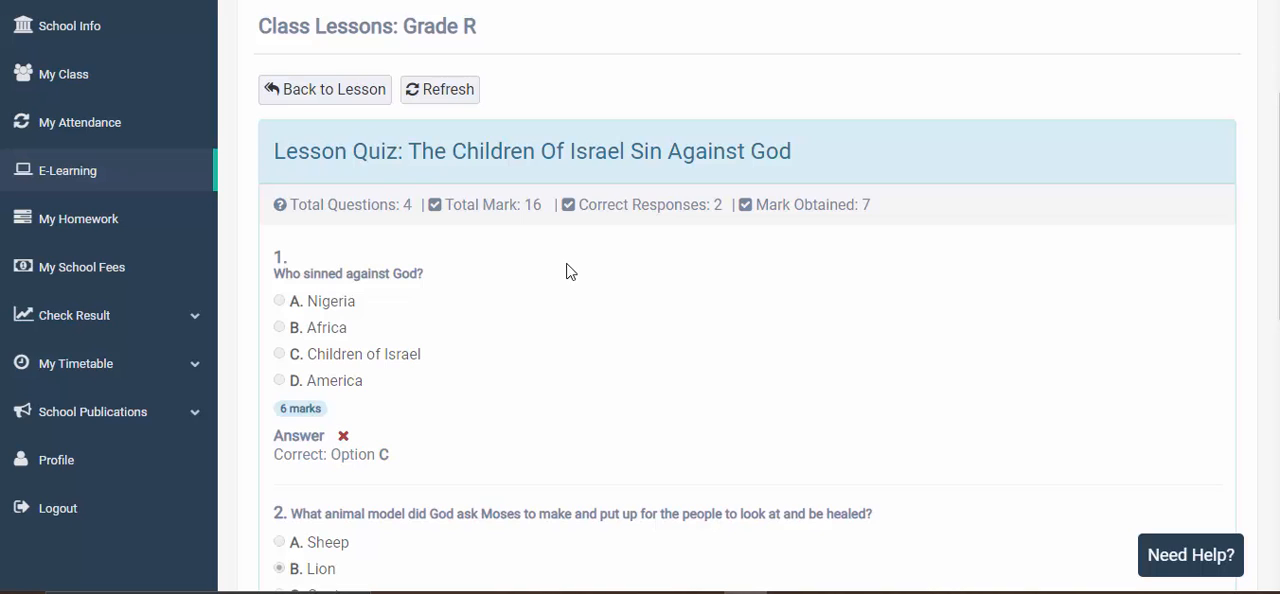
scroll(570, 272, down, 2)
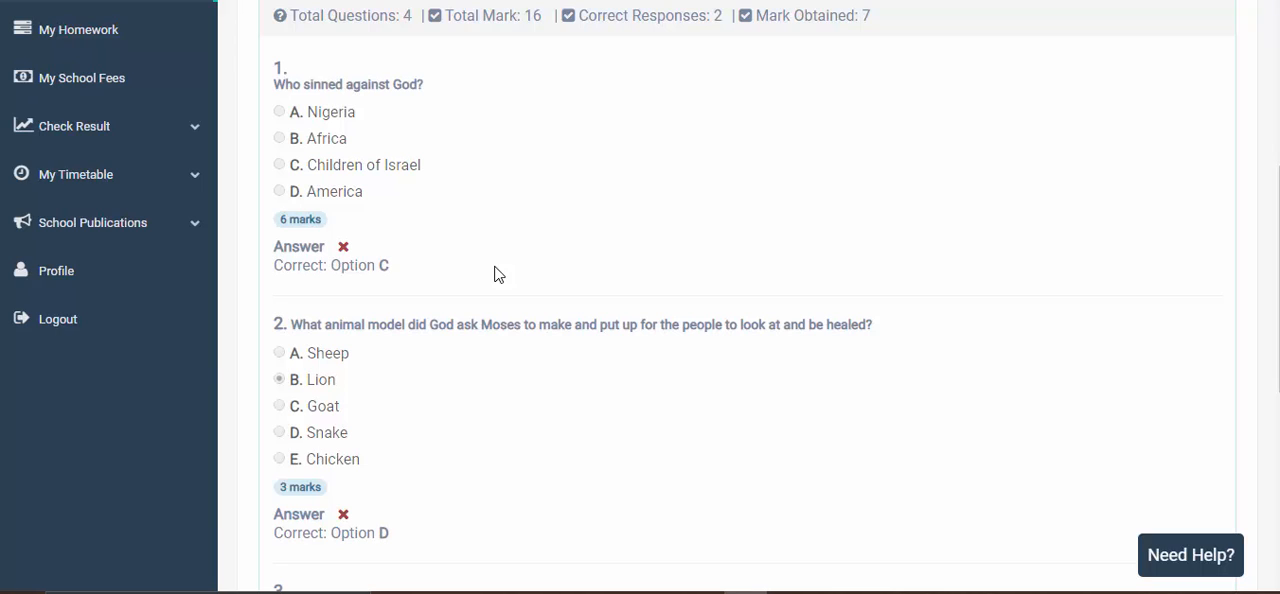
scroll(497, 273, down, 2)
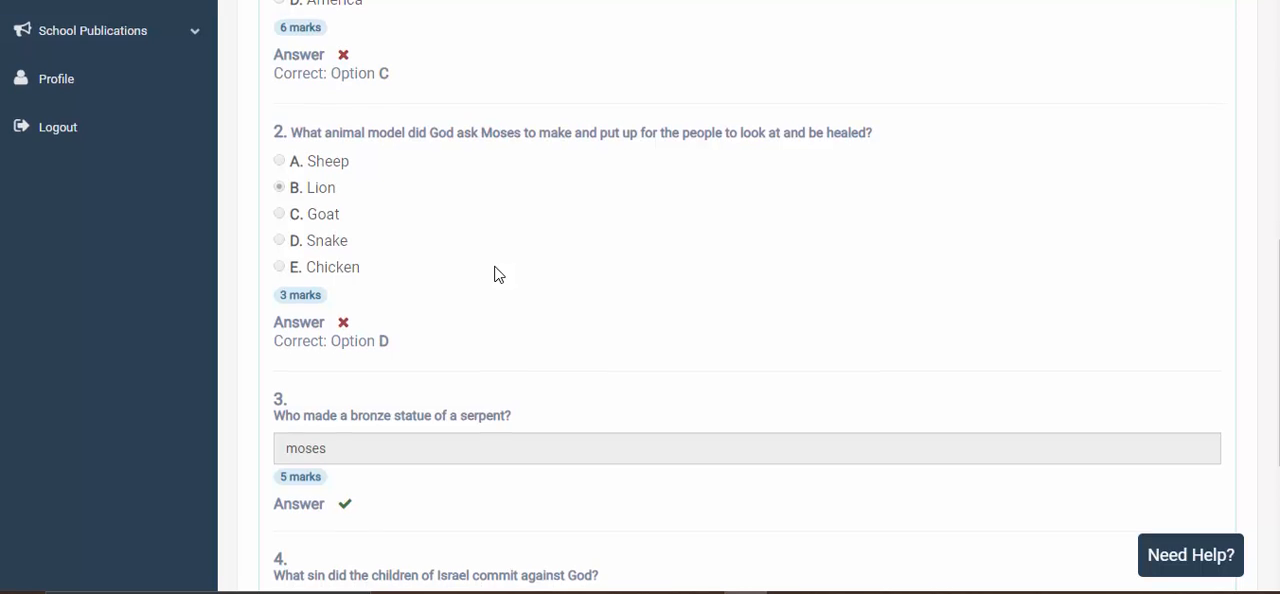
scroll(495, 268, down, 2)
scroll(712, 34, up, 2)
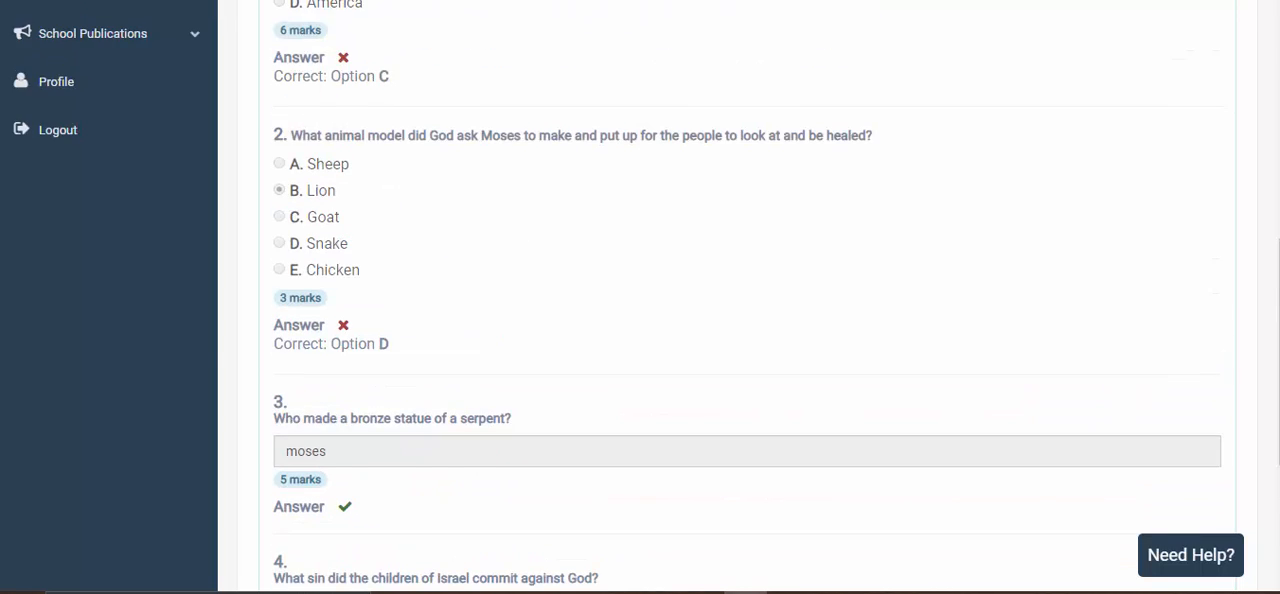
- In the teacher's account, open the lesson's quiz submissions and delete the student's submission
scroll(731, 17, up, 2)
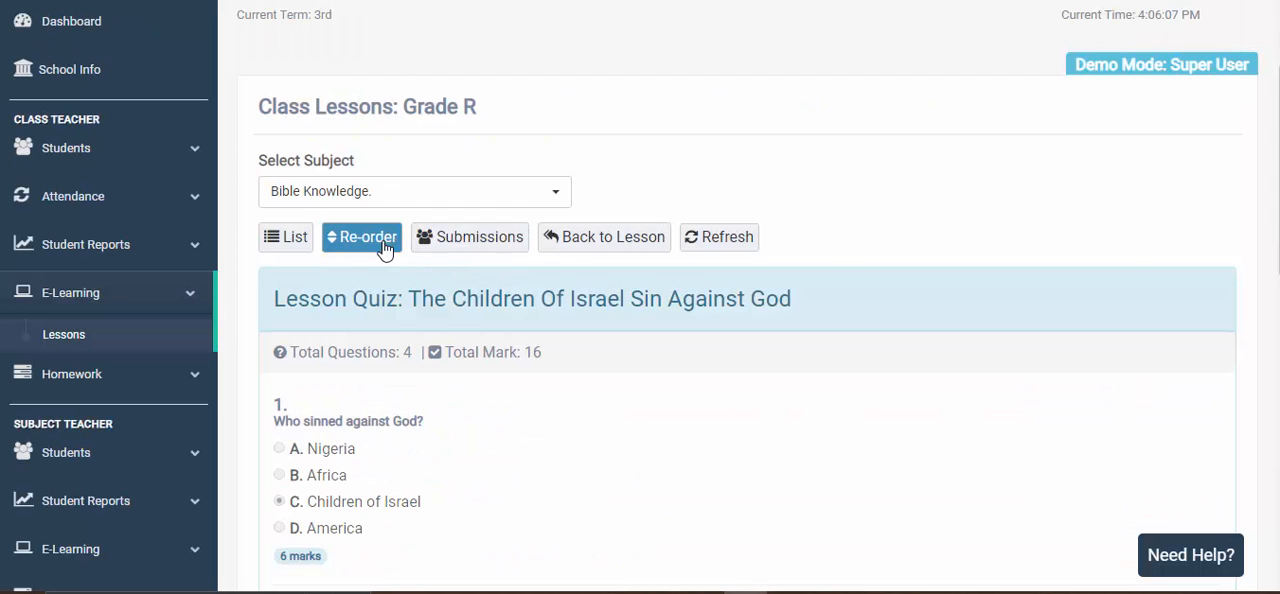
click(486, 250)
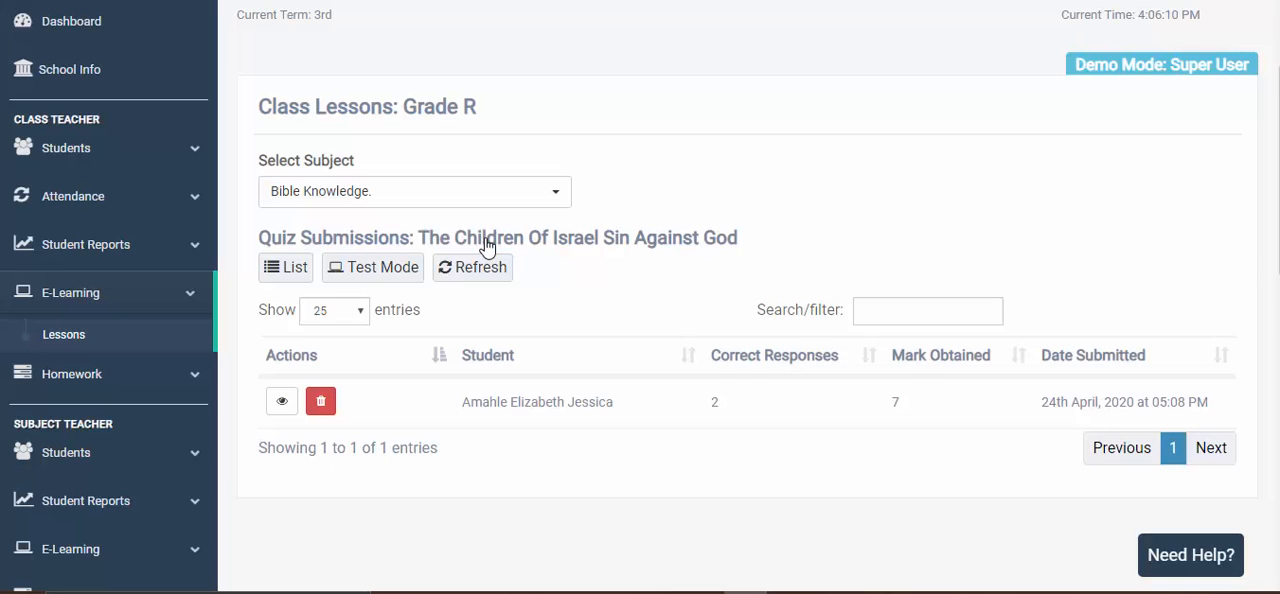
scroll(486, 248, down, 1)
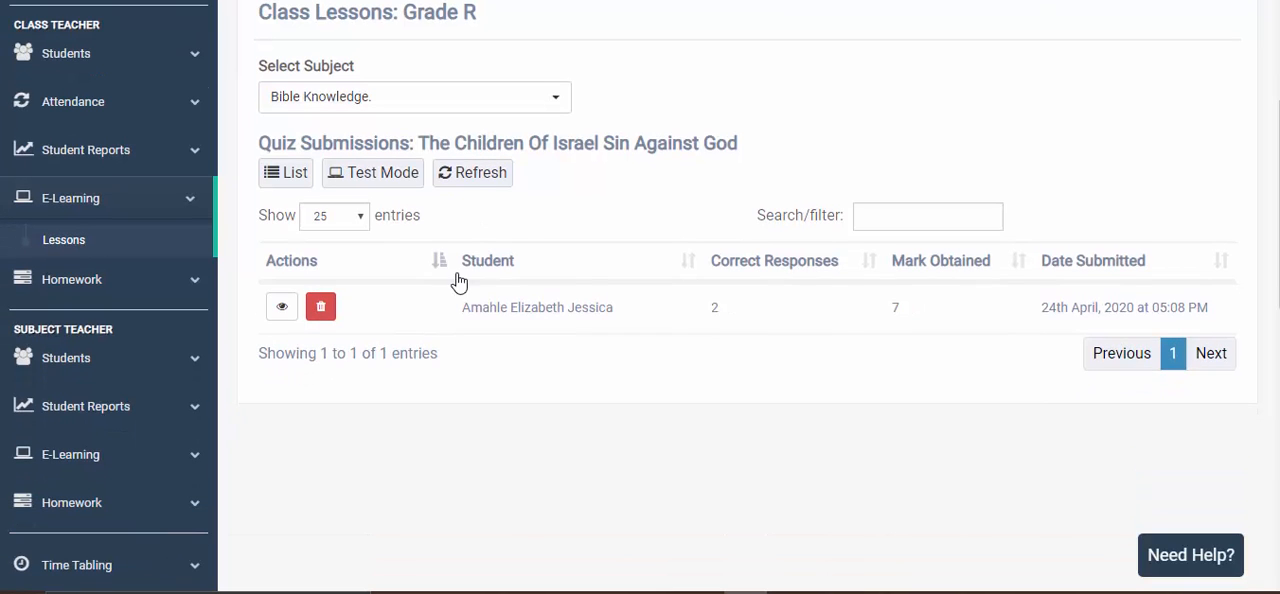
click(320, 310)
click(678, 188)
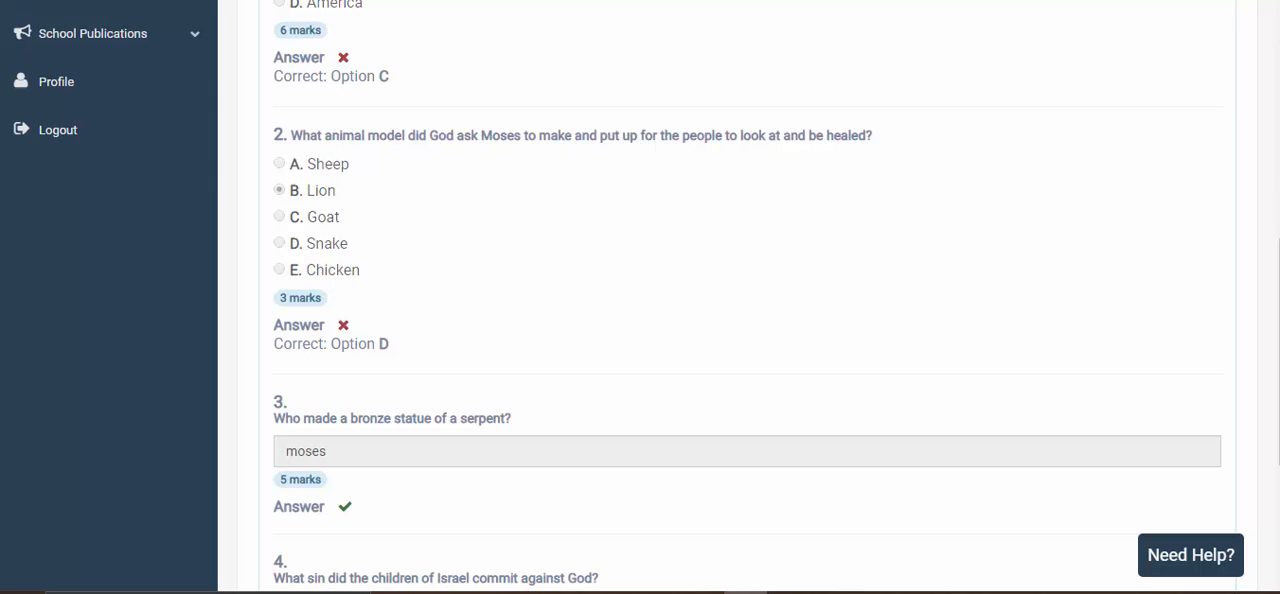
- Reload the lesson quiz in the student's account and look over its questions, answer fields and total marks
scroll(443, 143, up, 4)
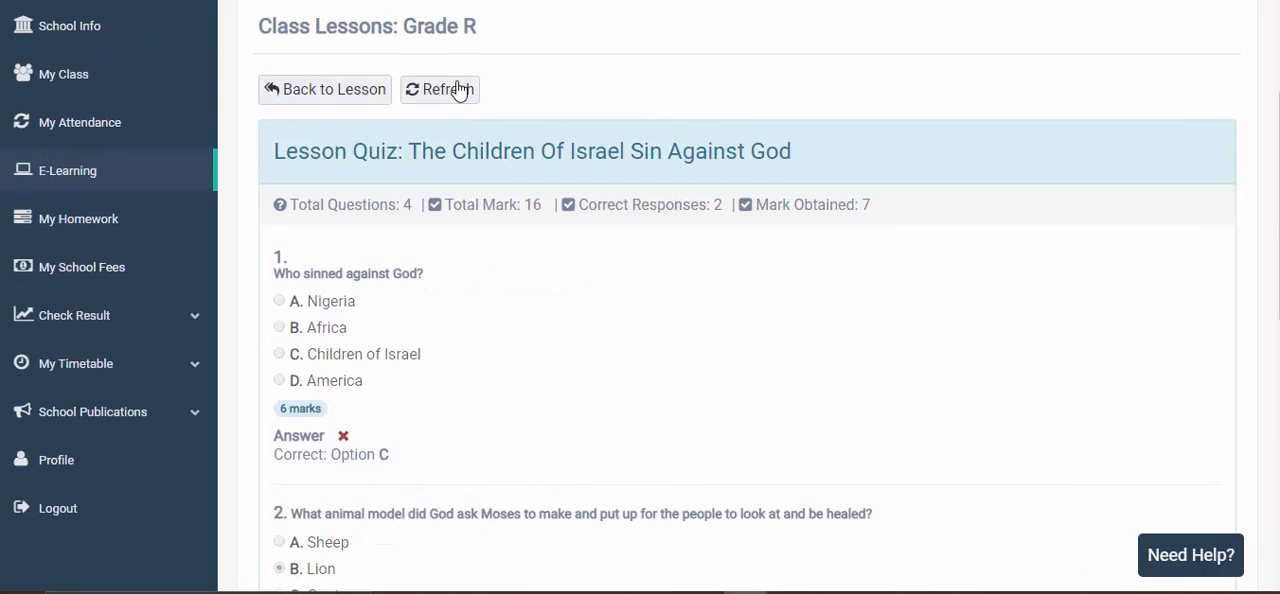
click(455, 100)
scroll(632, 212, down, 4)
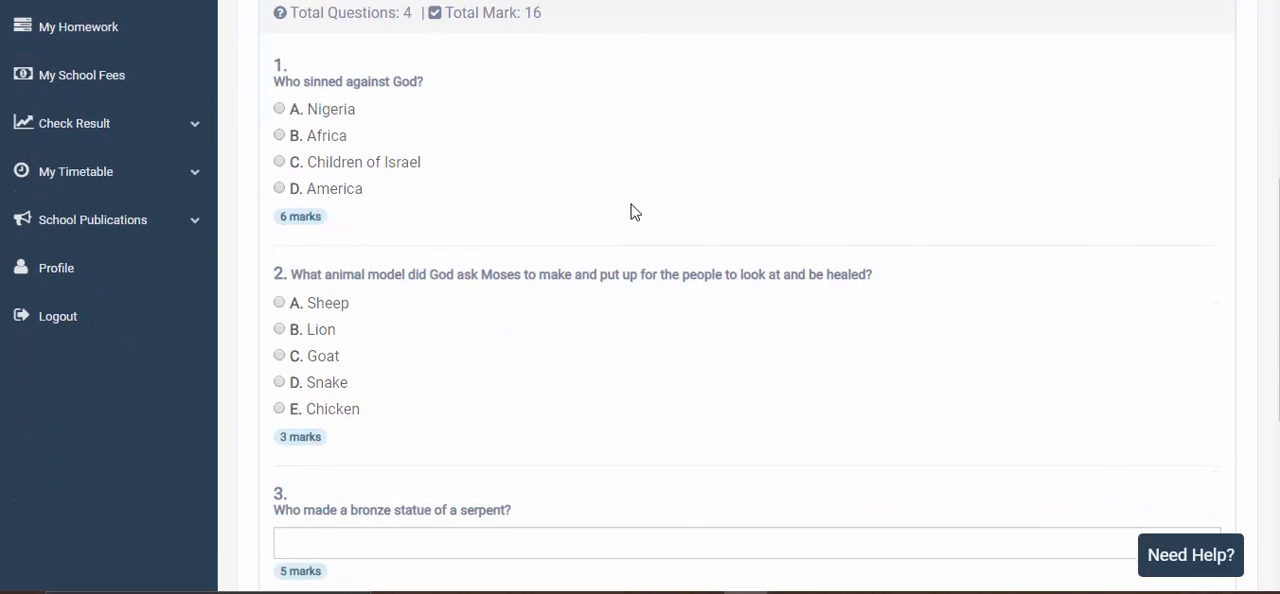
scroll(632, 212, down, 2)
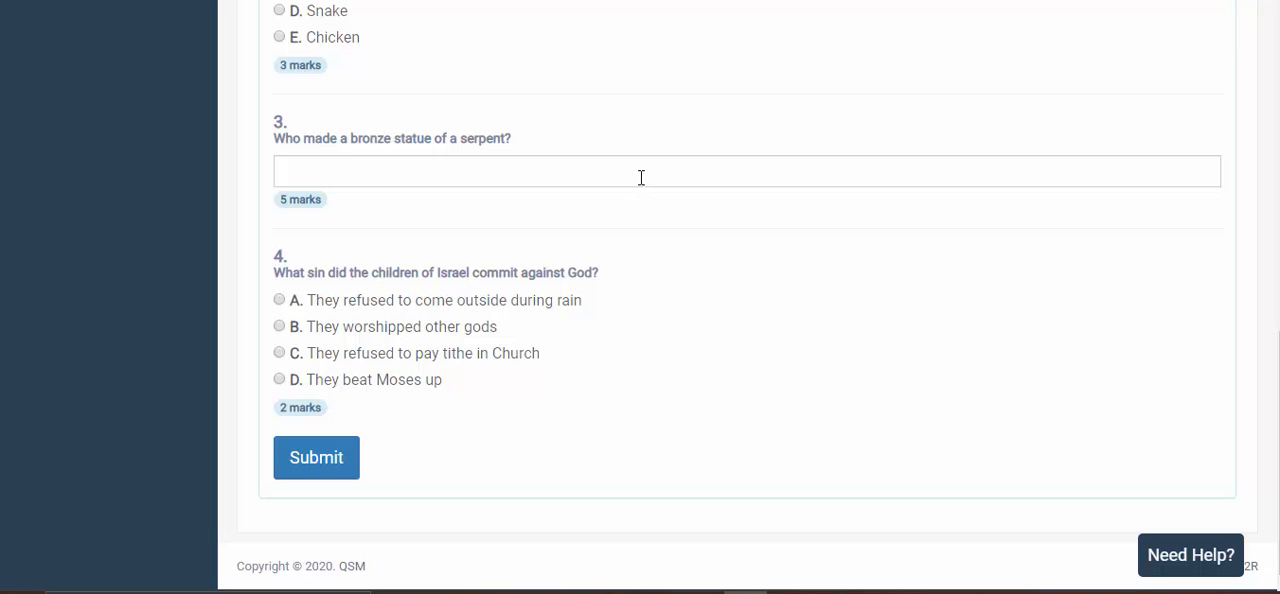
click(641, 177)
click(705, 280)
scroll(705, 280, up, 5)
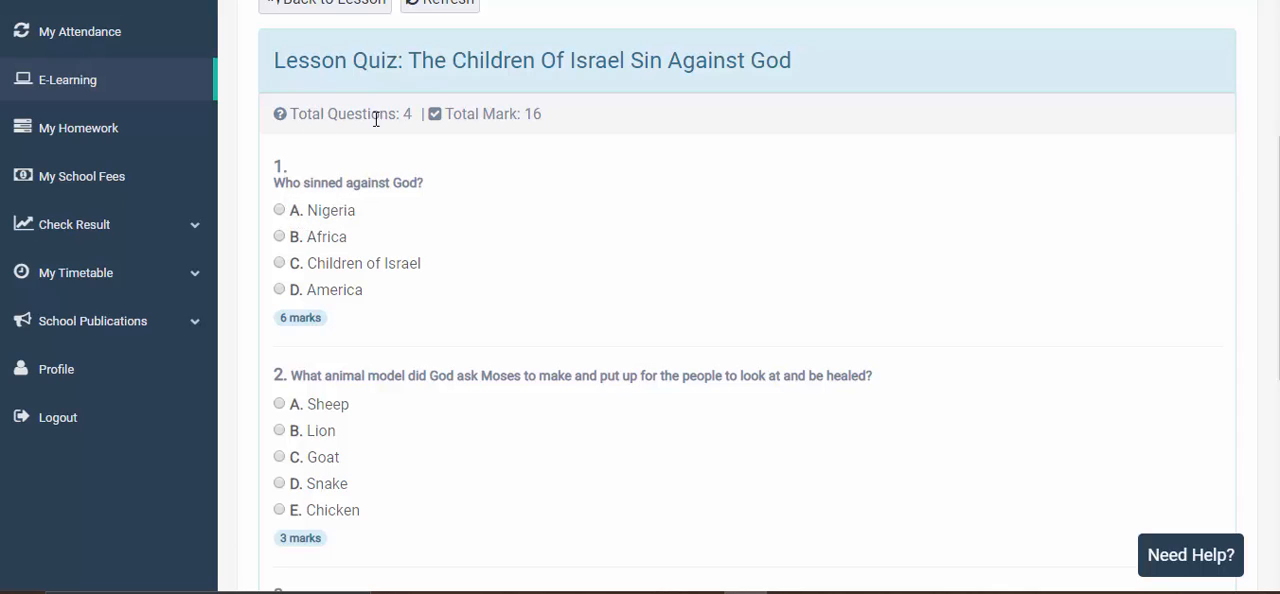
click(540, 110)
- Answer quiz question 1 with option D, America, and question 2 with option D, Snake
scroll(449, 248, down, 1)
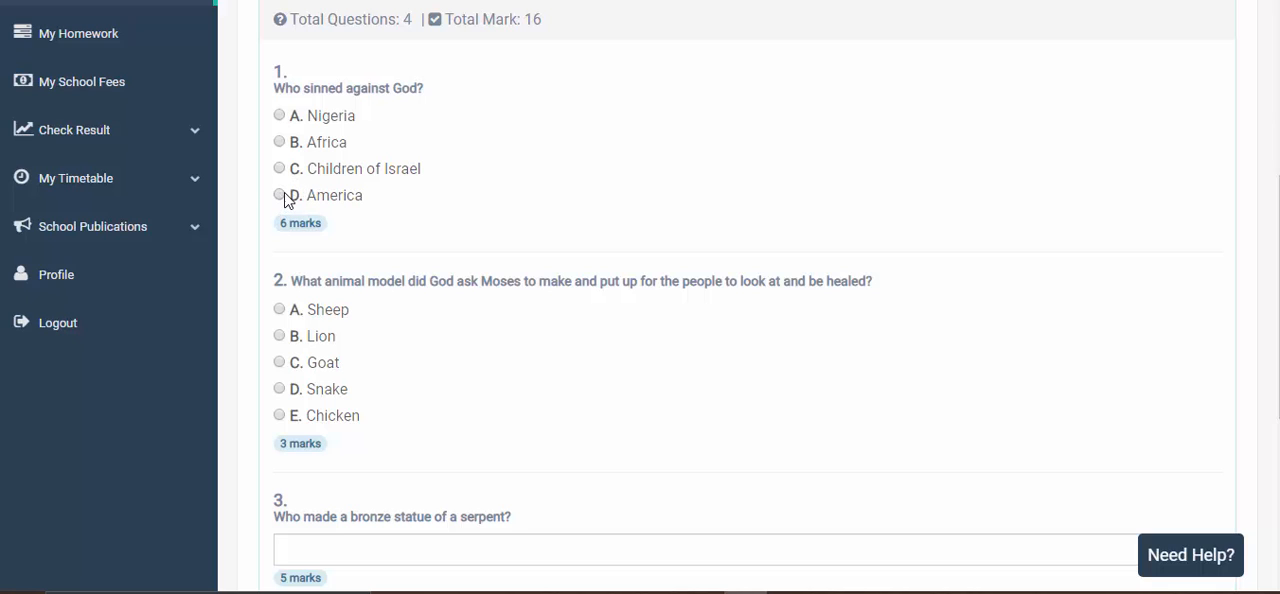
scroll(411, 223, down, 2)
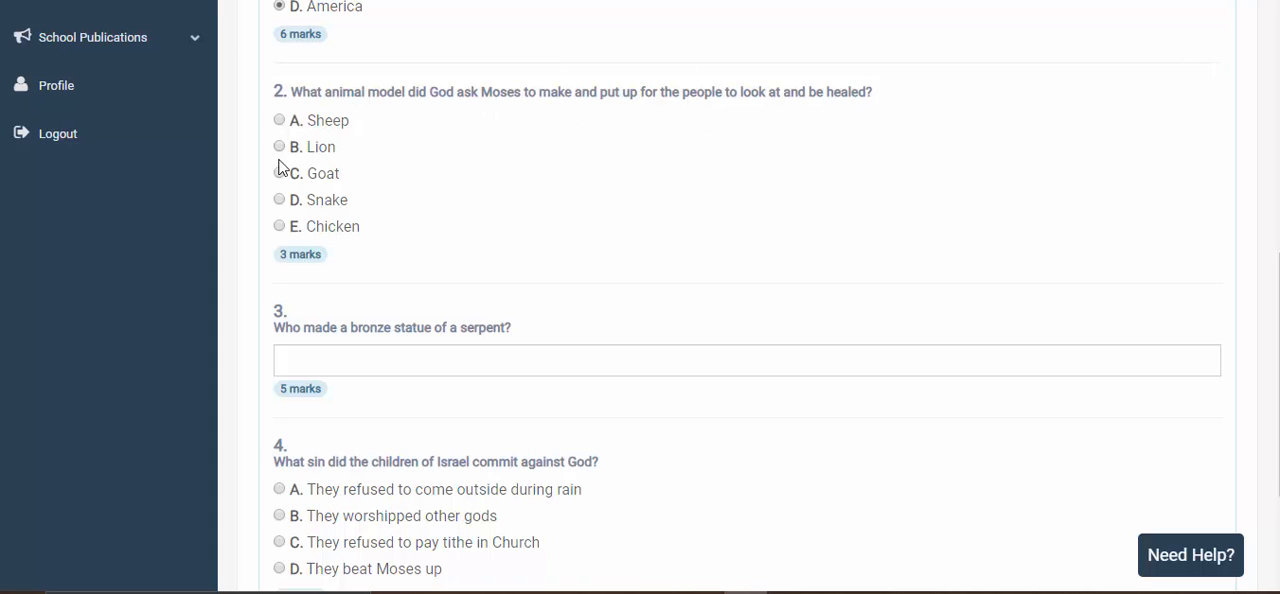
click(279, 200)
- Answer question 3, about who made the bronze statue of a serpent, with "Moses" spelled with a capital M
scroll(286, 213, down, 2)
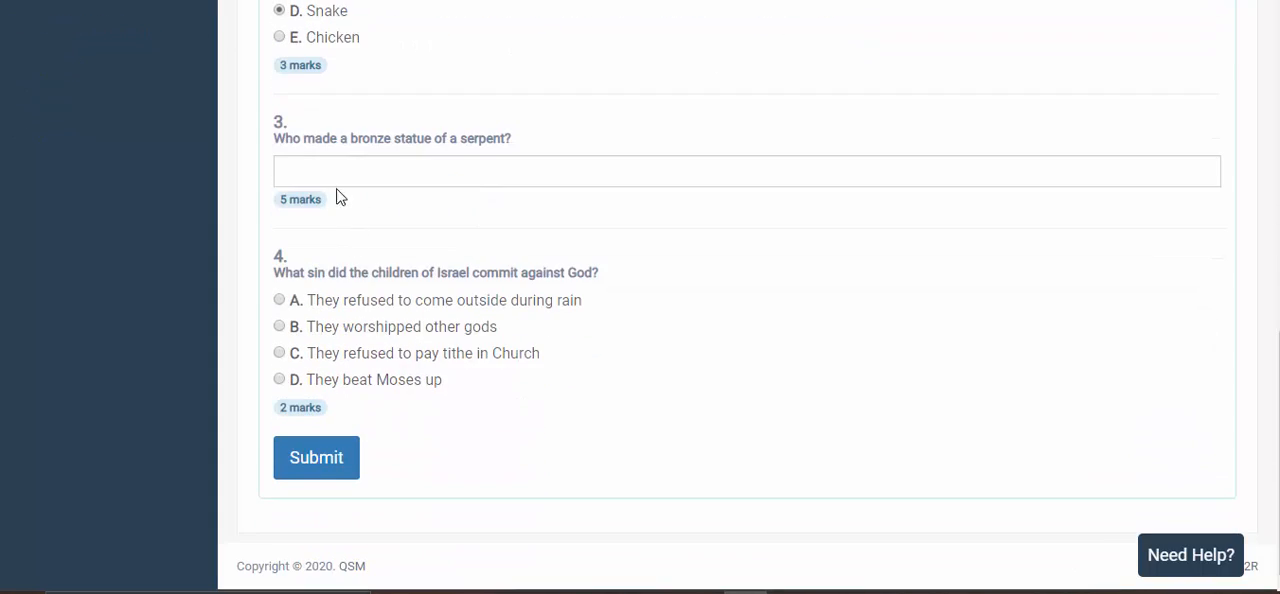
click(418, 169)
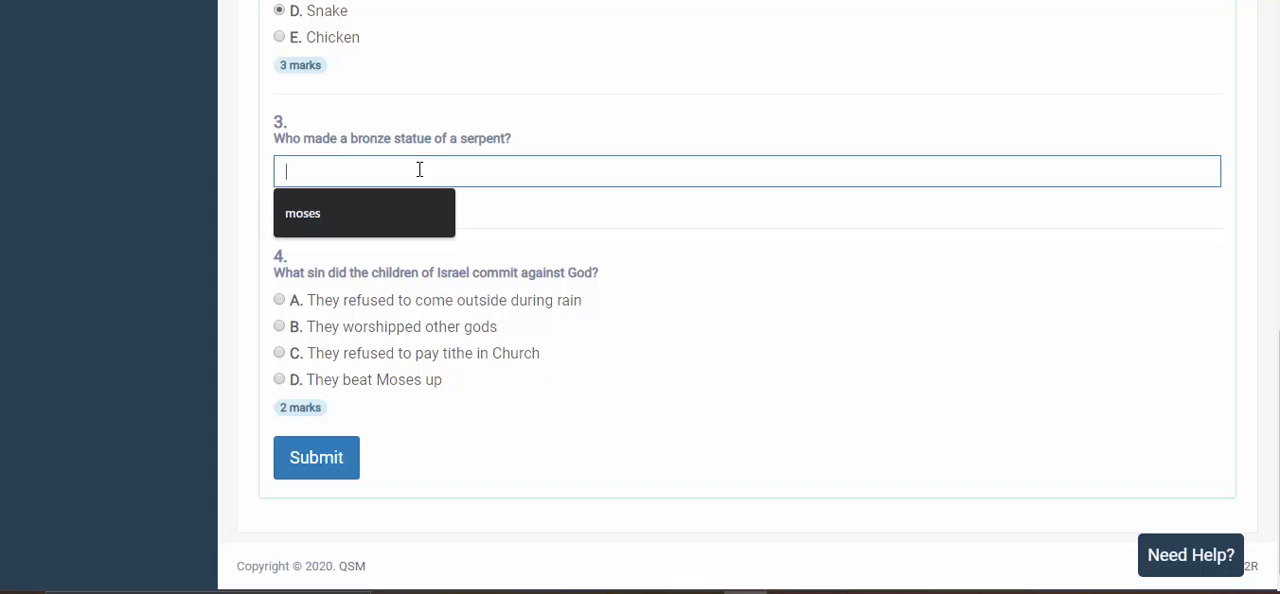
click(322, 210)
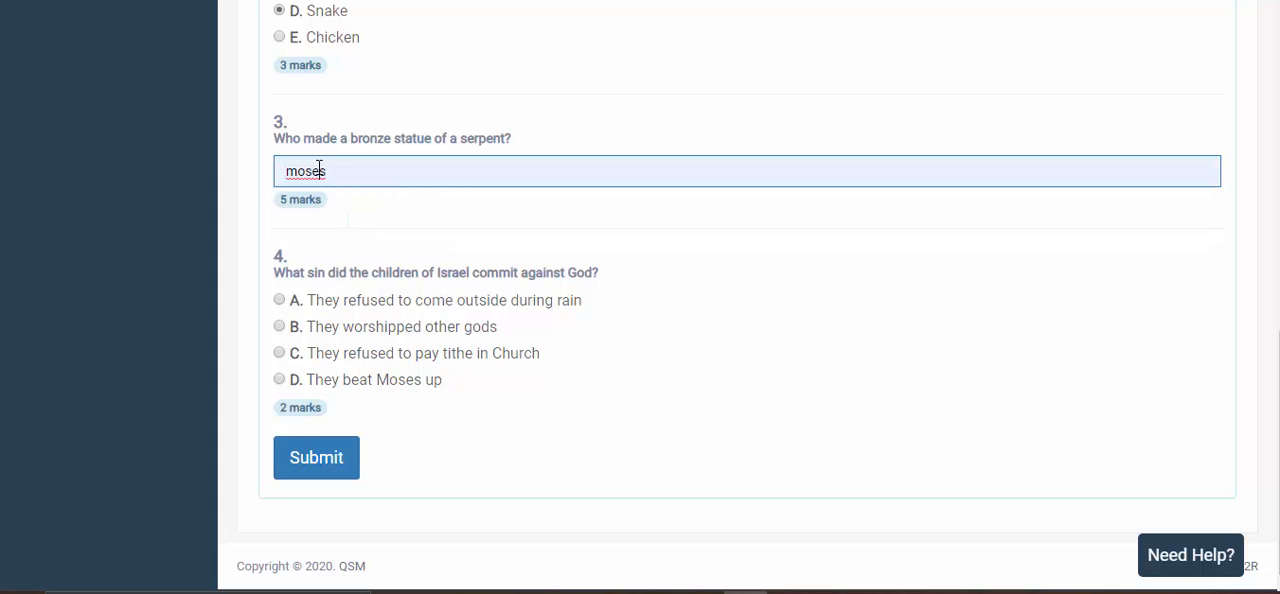
double_click(319, 169)
click(363, 166)
double_click(295, 169)
text(Mos)
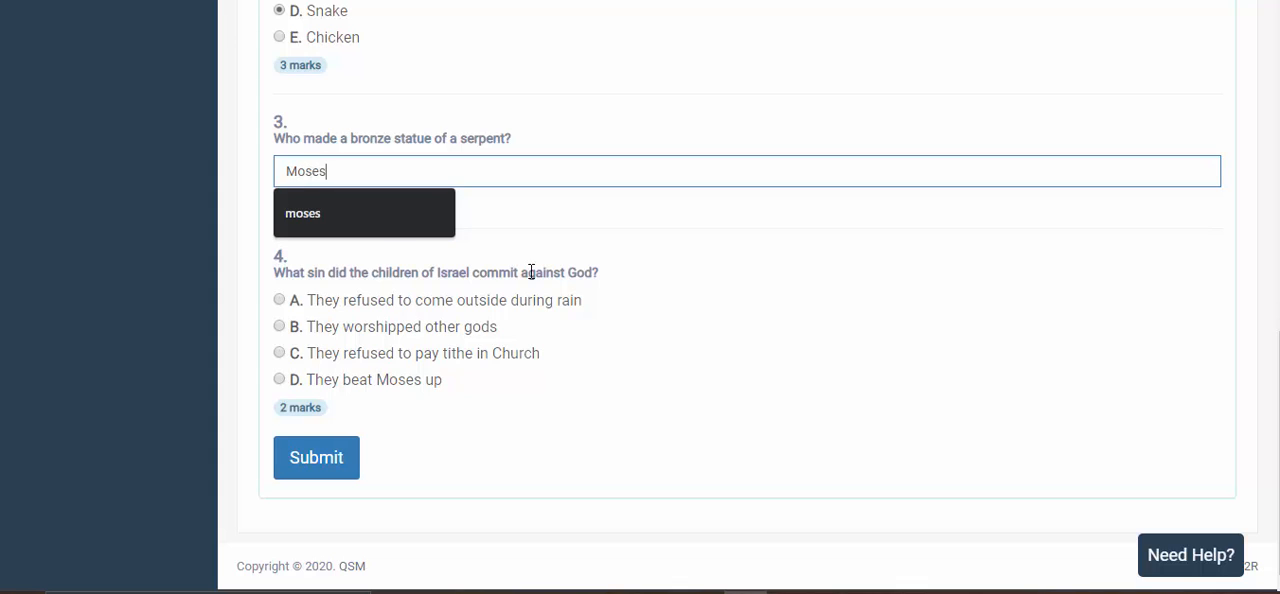
click(531, 272)
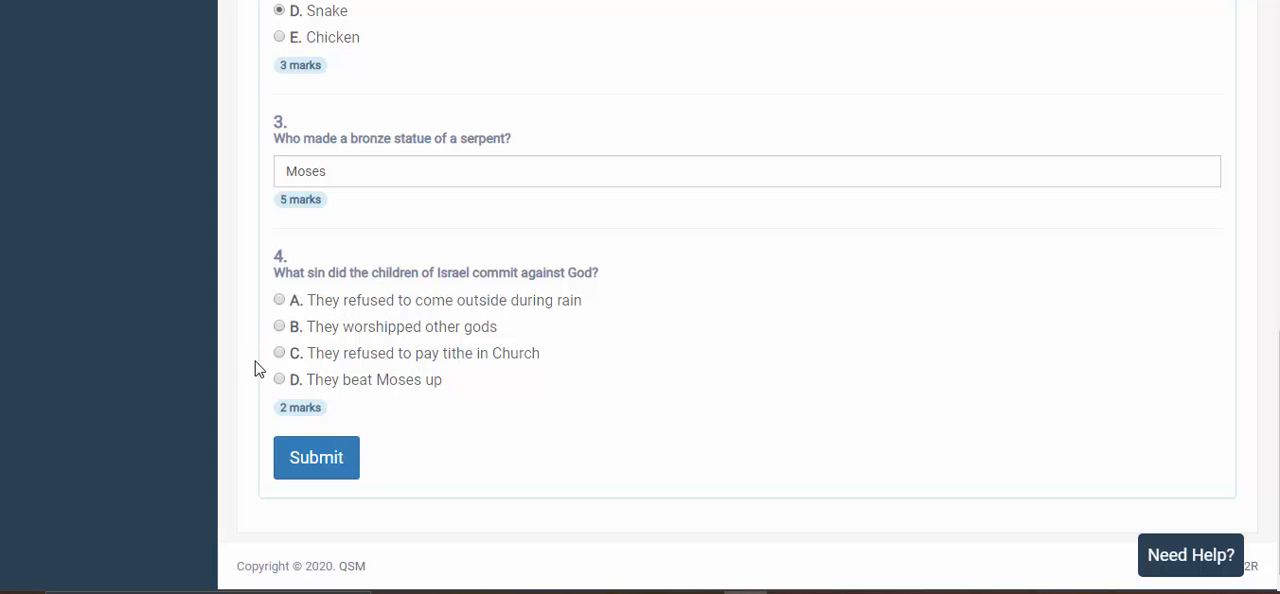
- Answer question 4 with option C, They refused to pay tithe in Church, and submit the quiz for good
click(280, 354)
click(322, 468)
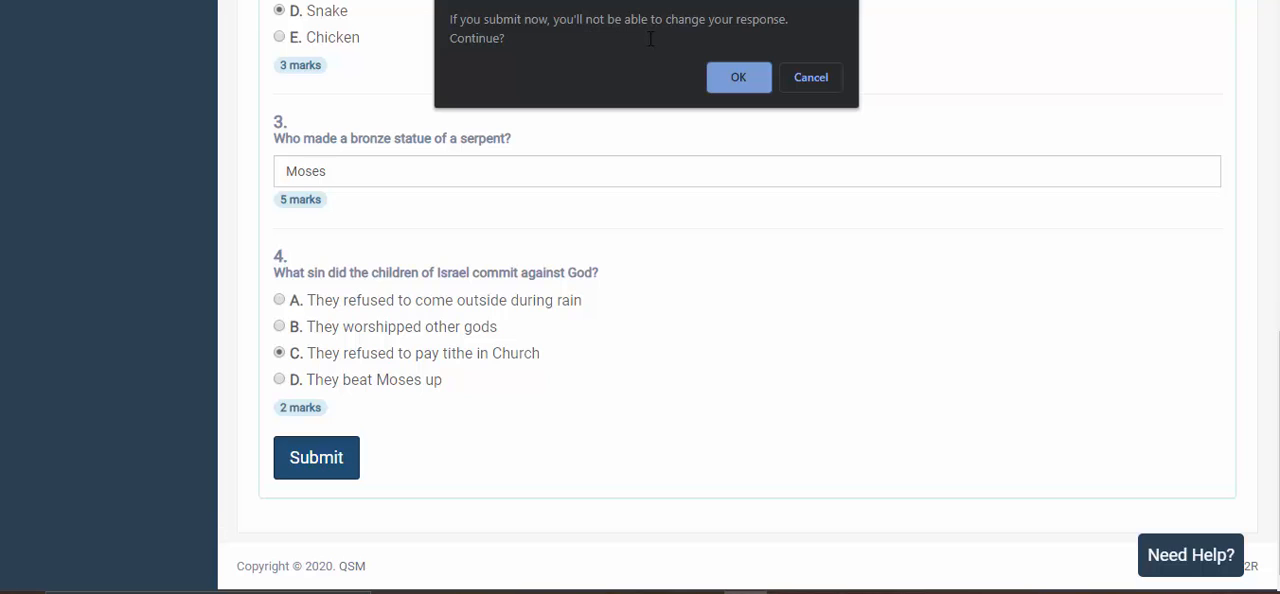
click(730, 75)
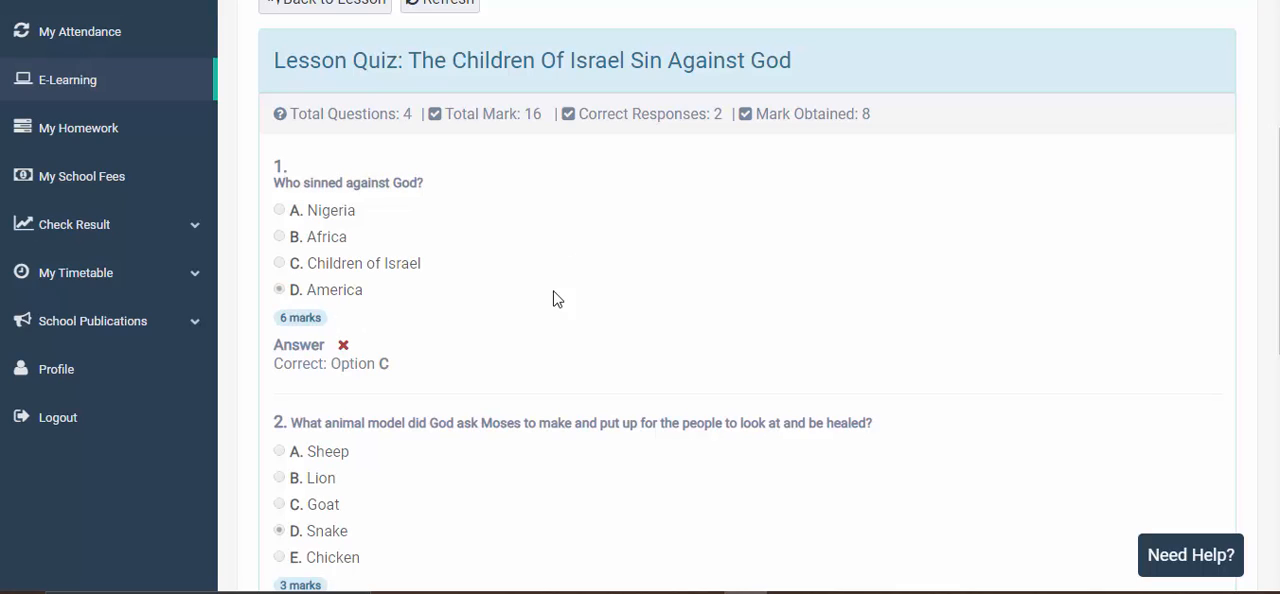
- Check the marked quiz's summary of total questions, total mark, correct responses and mark obtained
double_click(357, 113)
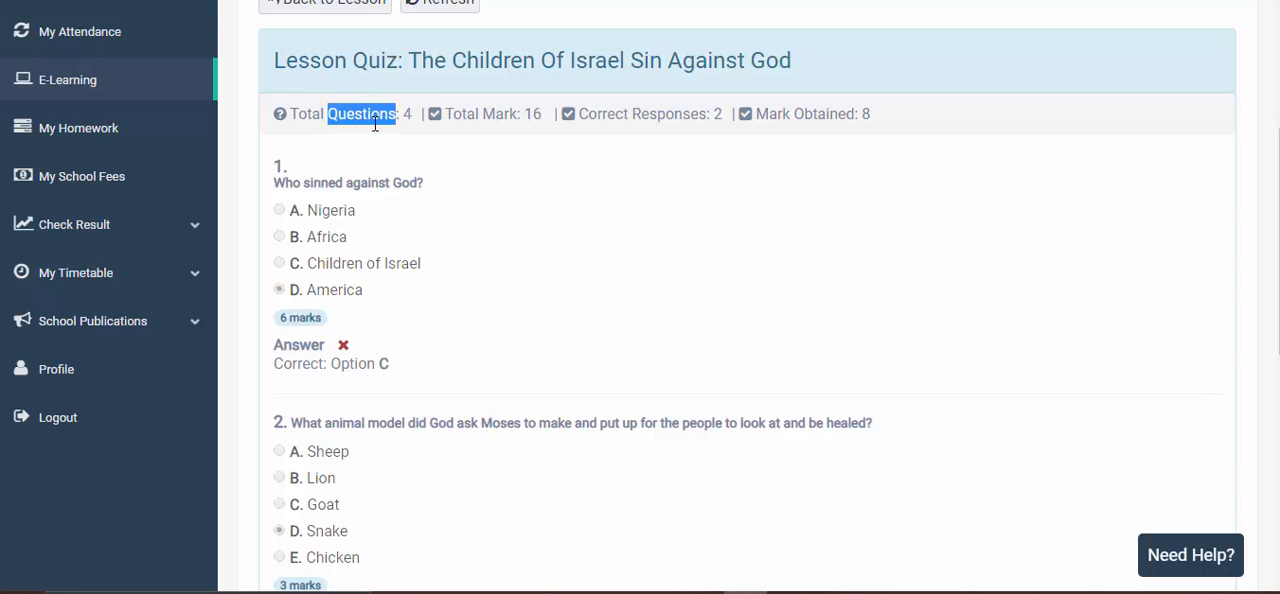
click(501, 113)
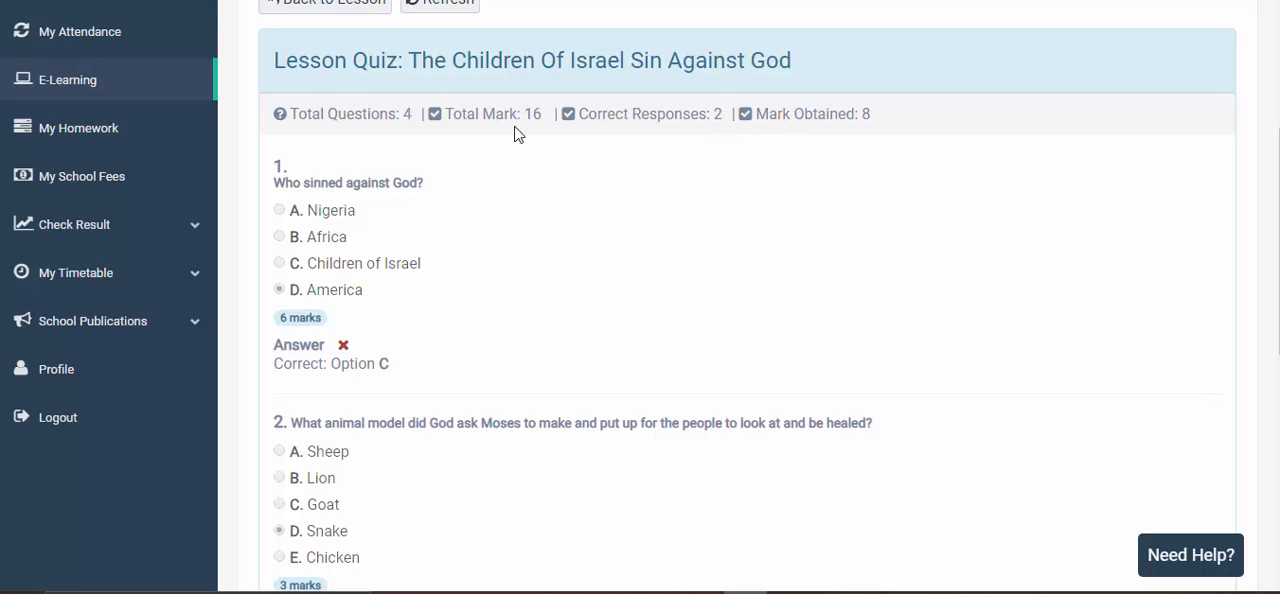
double_click(409, 116)
click(826, 110)
double_click(539, 119)
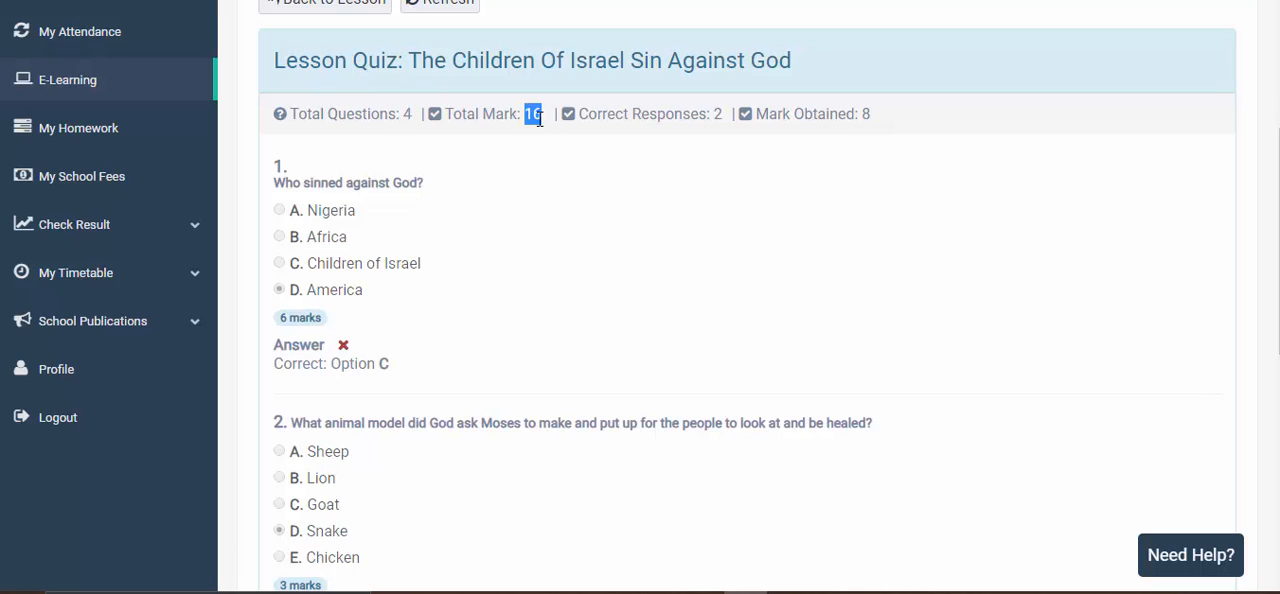
click(517, 176)
- Review each marked quiz question, comparing the student's answers with the correct options and the marks allotted
scroll(500, 180, down, 1)
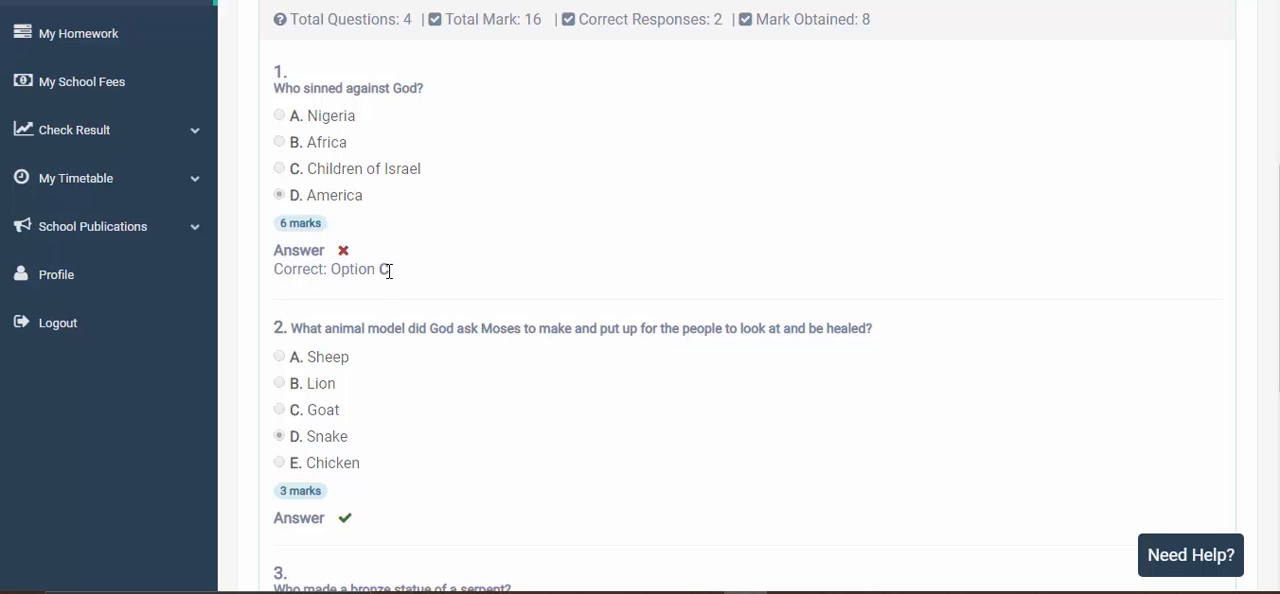
scroll(431, 234, down, 2)
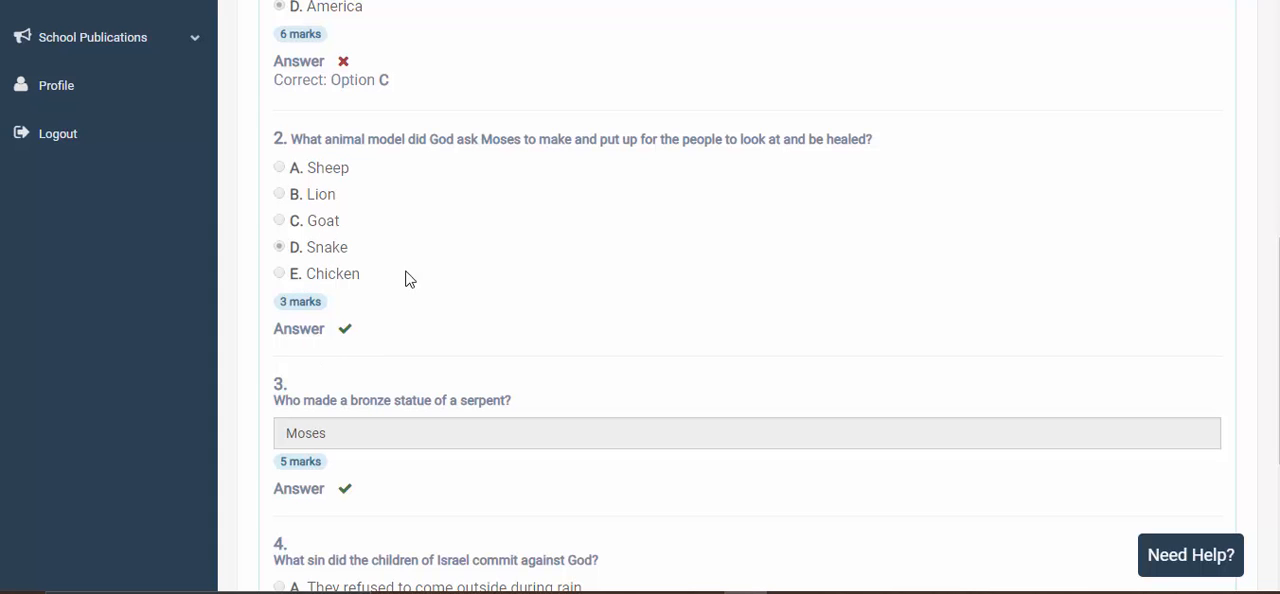
scroll(409, 277, down, 2)
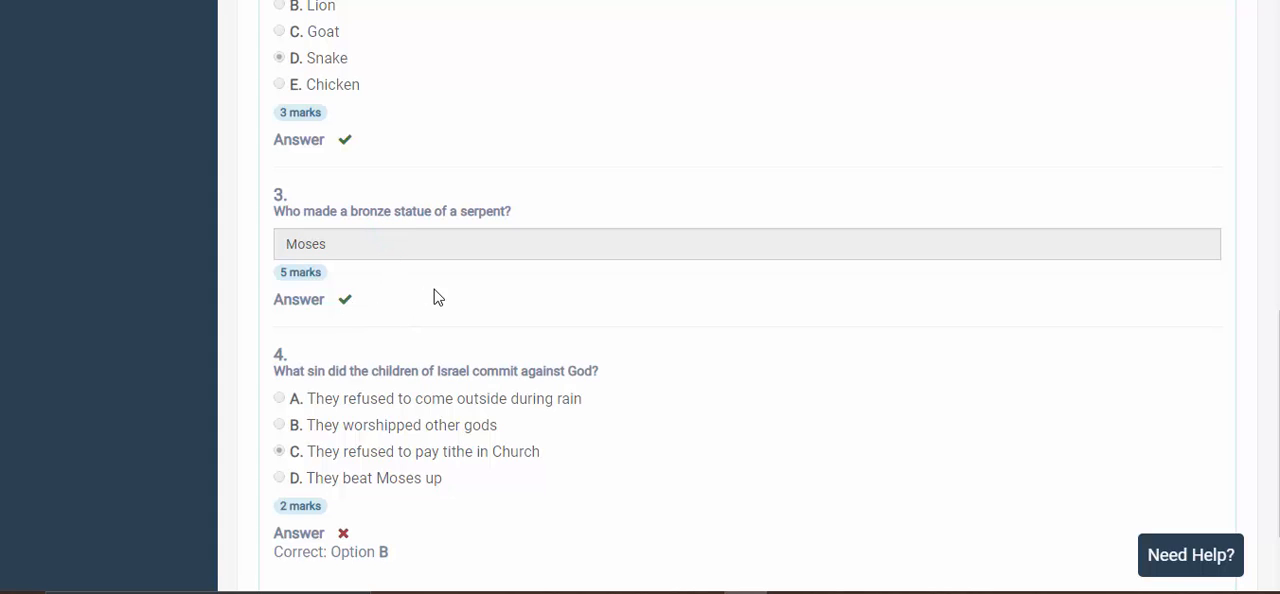
scroll(431, 297, down, 1)
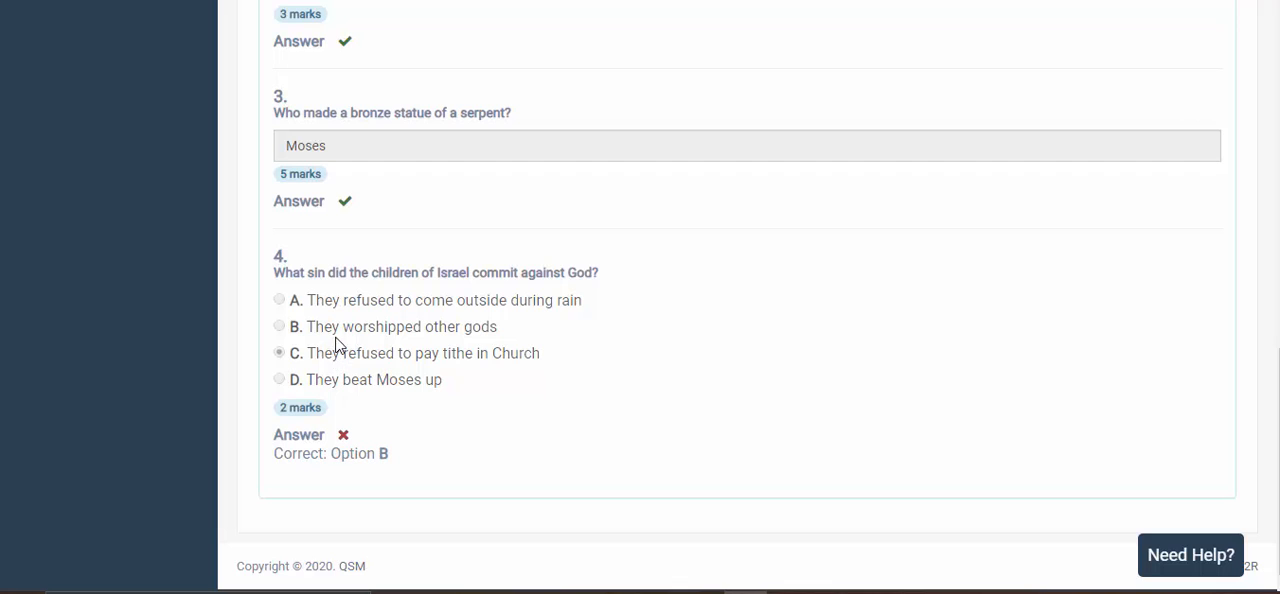
scroll(571, 300, up, 10)
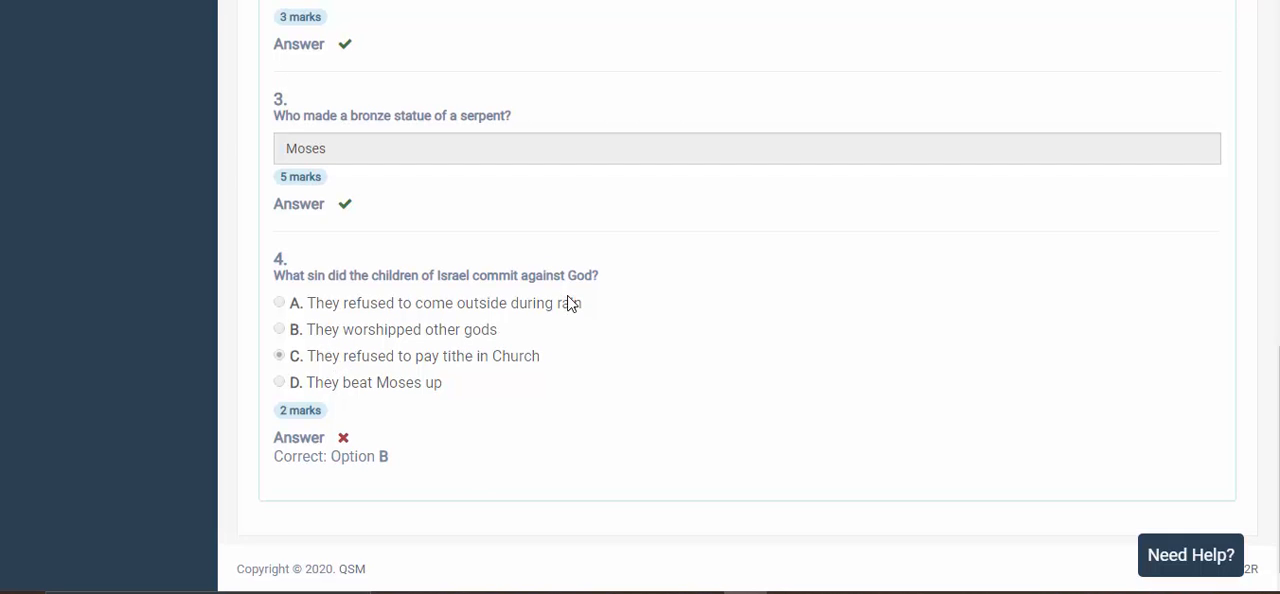
scroll(571, 303, down, 3)
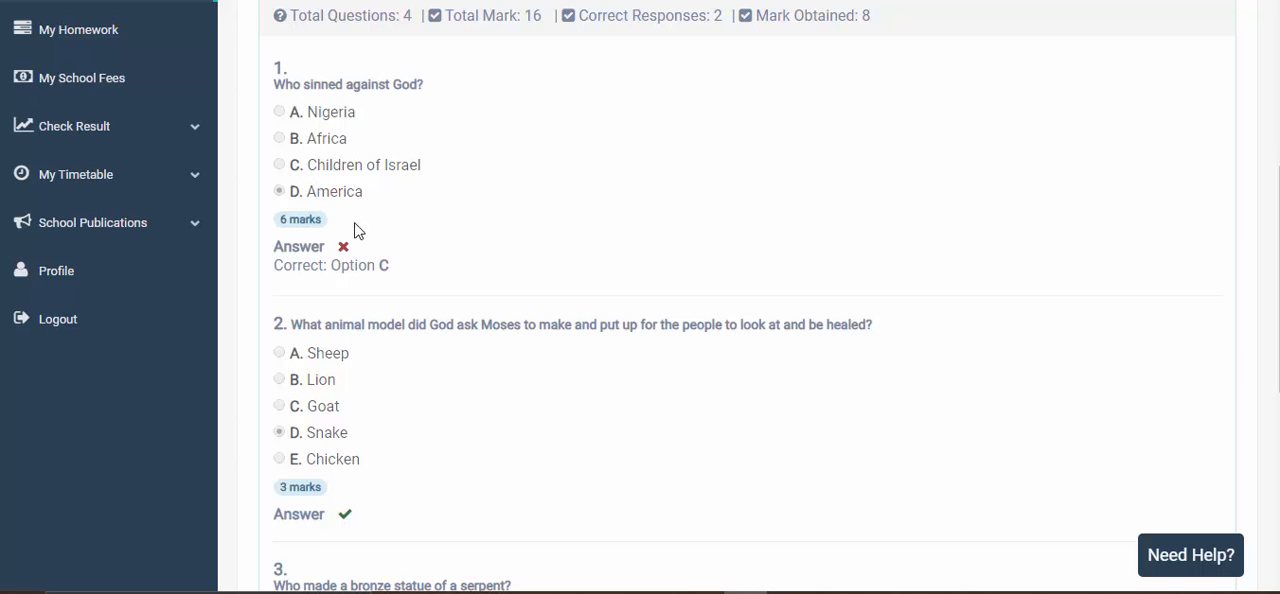
scroll(680, 160, up, 2)
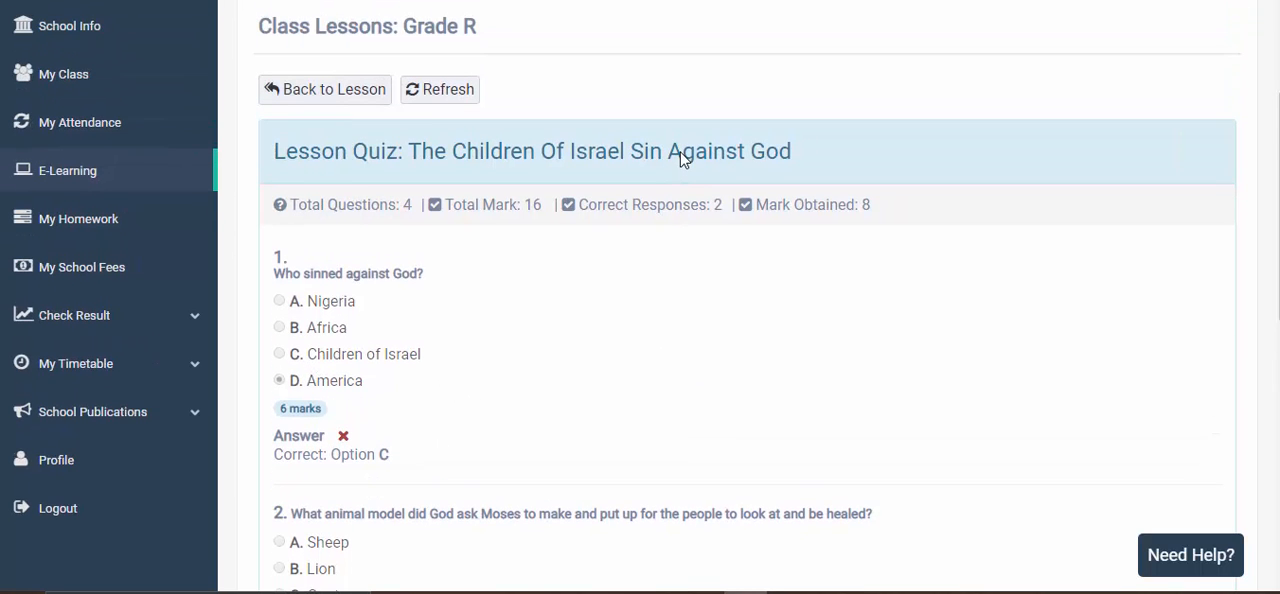
scroll(513, 313, down, 7)
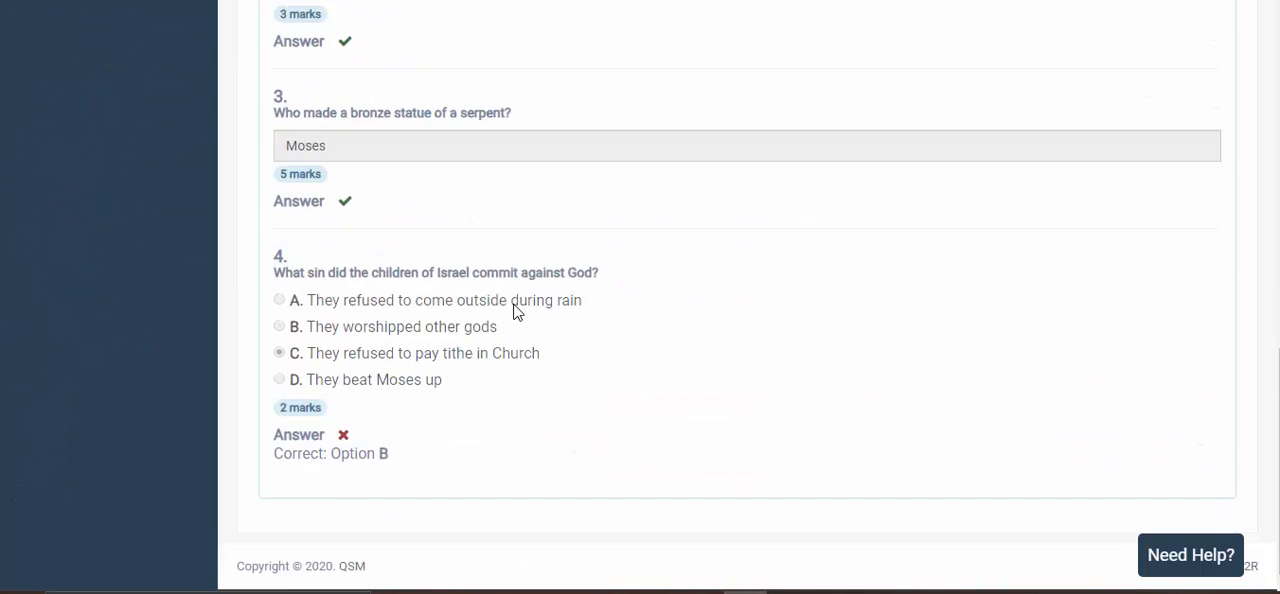
scroll(513, 313, up, 2)
scroll(513, 313, down, 2)
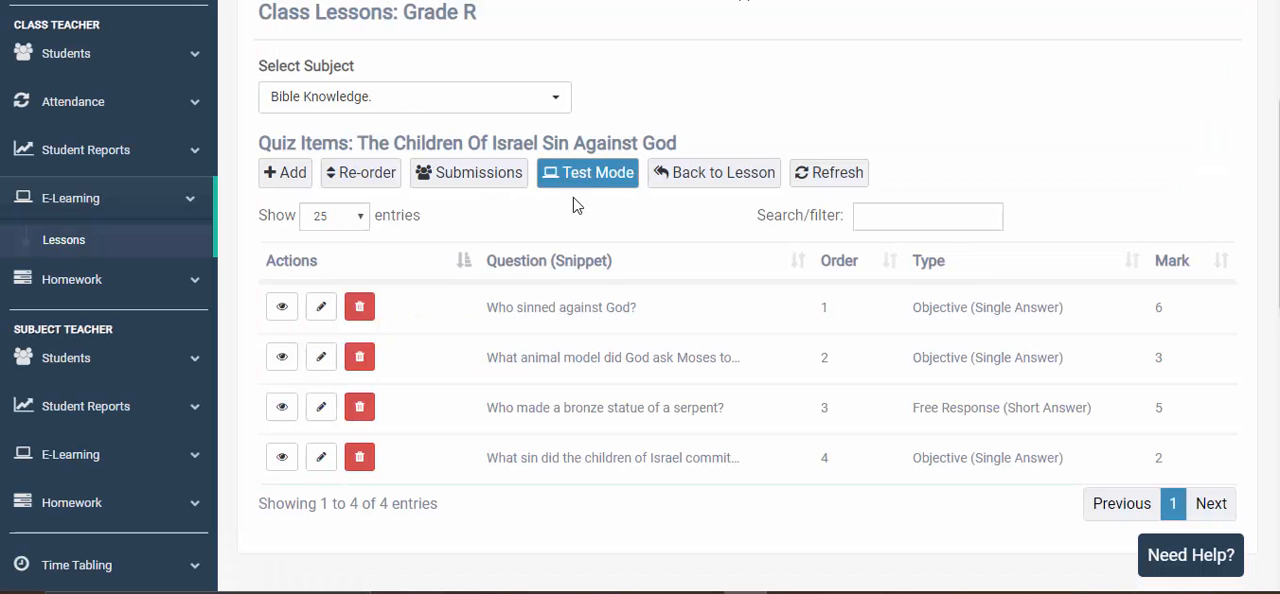
- In the teacher's account, open the lesson's quiz submissions and view the student's new submission
click(500, 181)
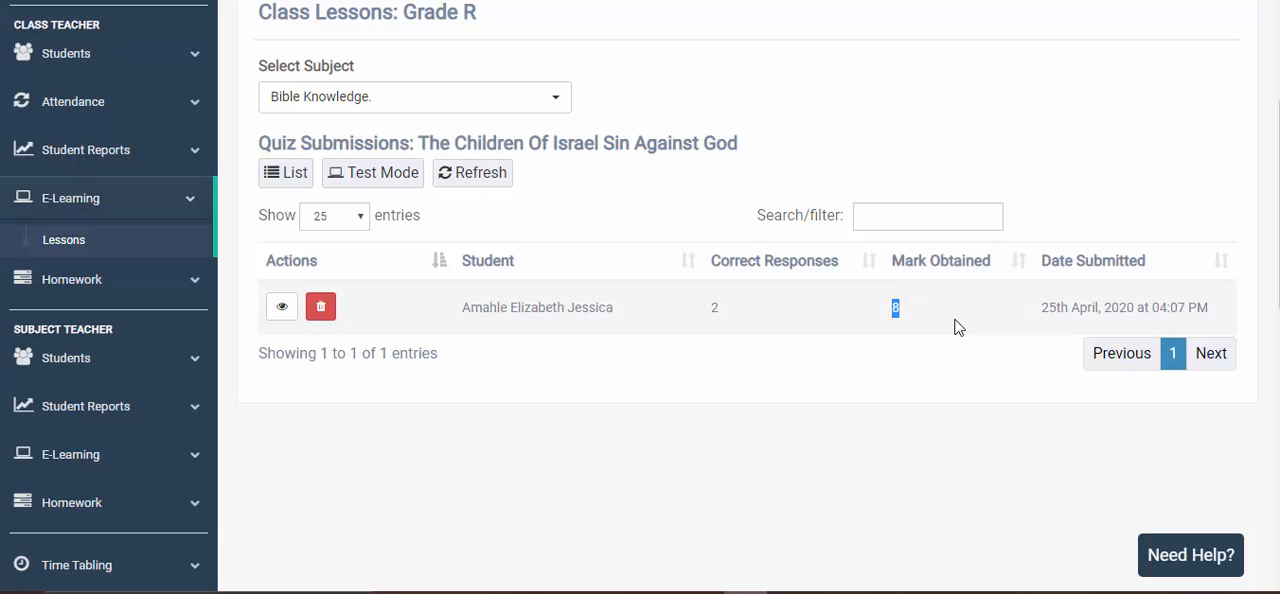
click(572, 378)
click(284, 312)
- Examine the student's submission as teacher, including the chosen answers, their marking, correct responses and mark obtained
scroll(680, 308, down, 3)
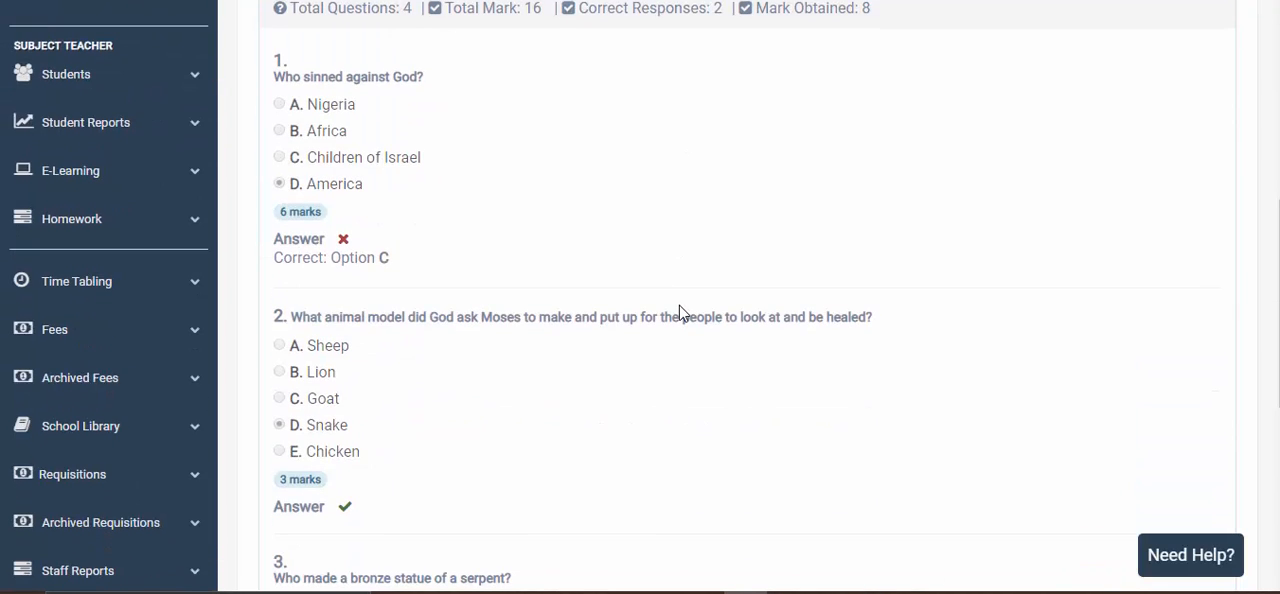
scroll(640, 330, up, 2)
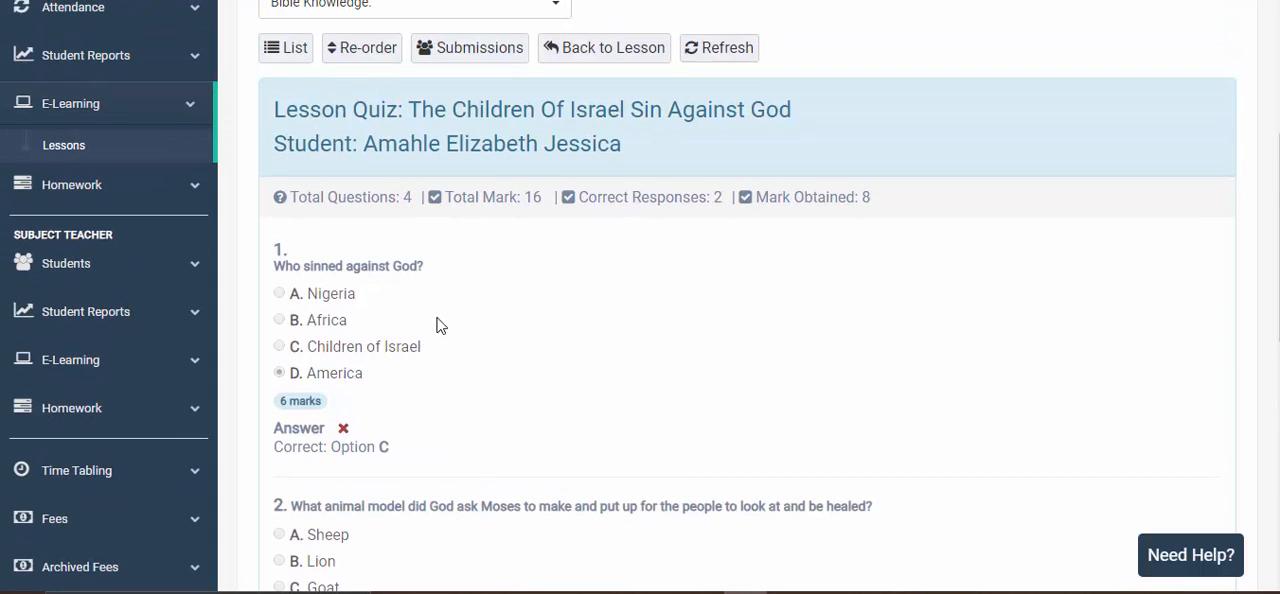
scroll(422, 350, down, 2)
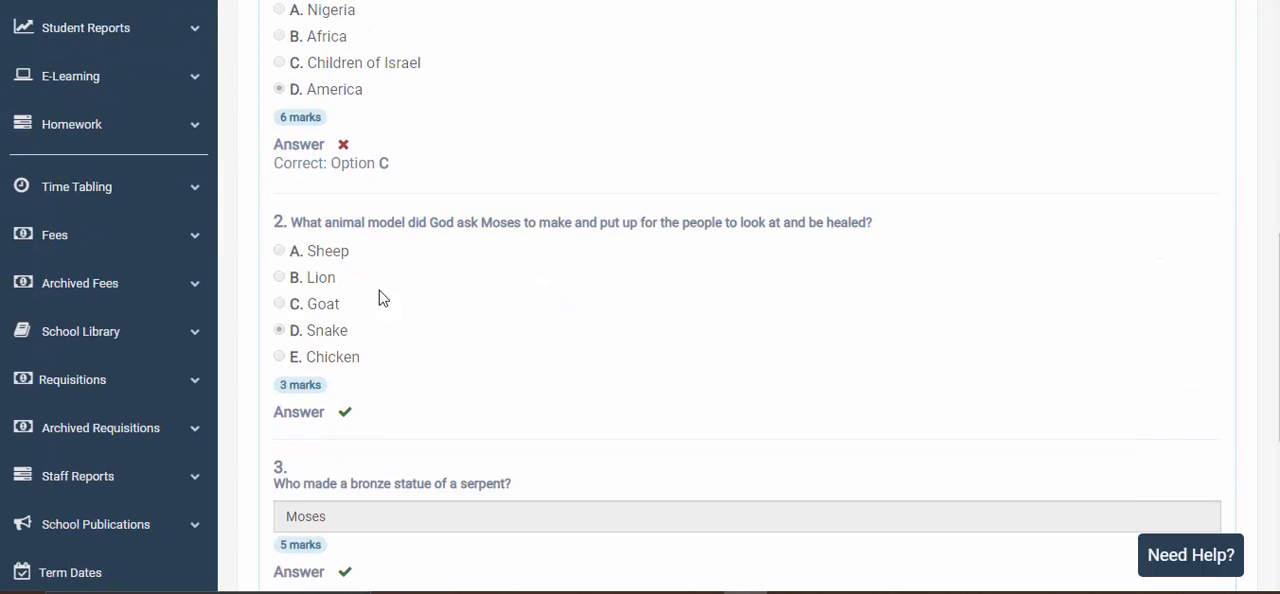
scroll(433, 317, up, 1)
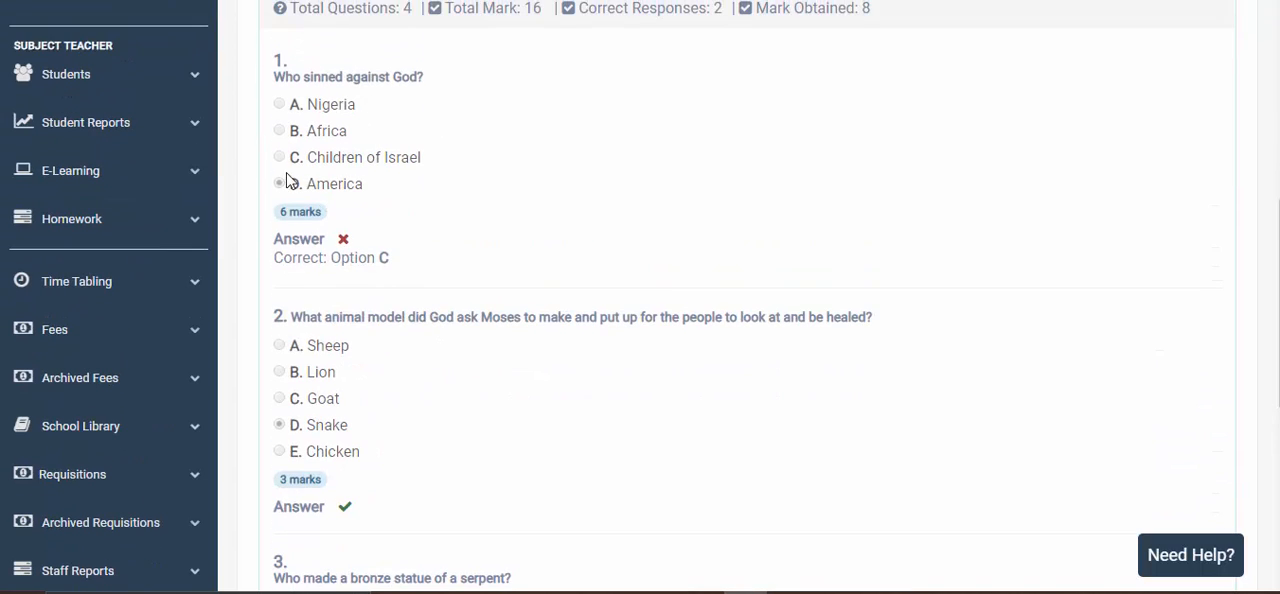
scroll(491, 254, down, 1)
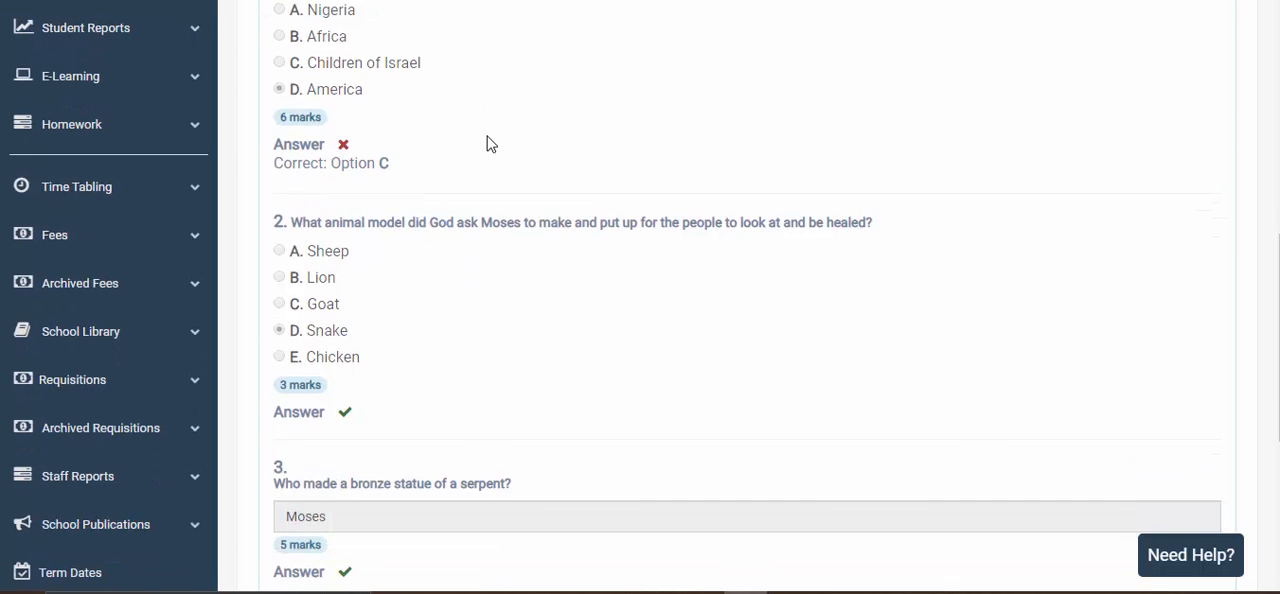
scroll(435, 290, down, 3)
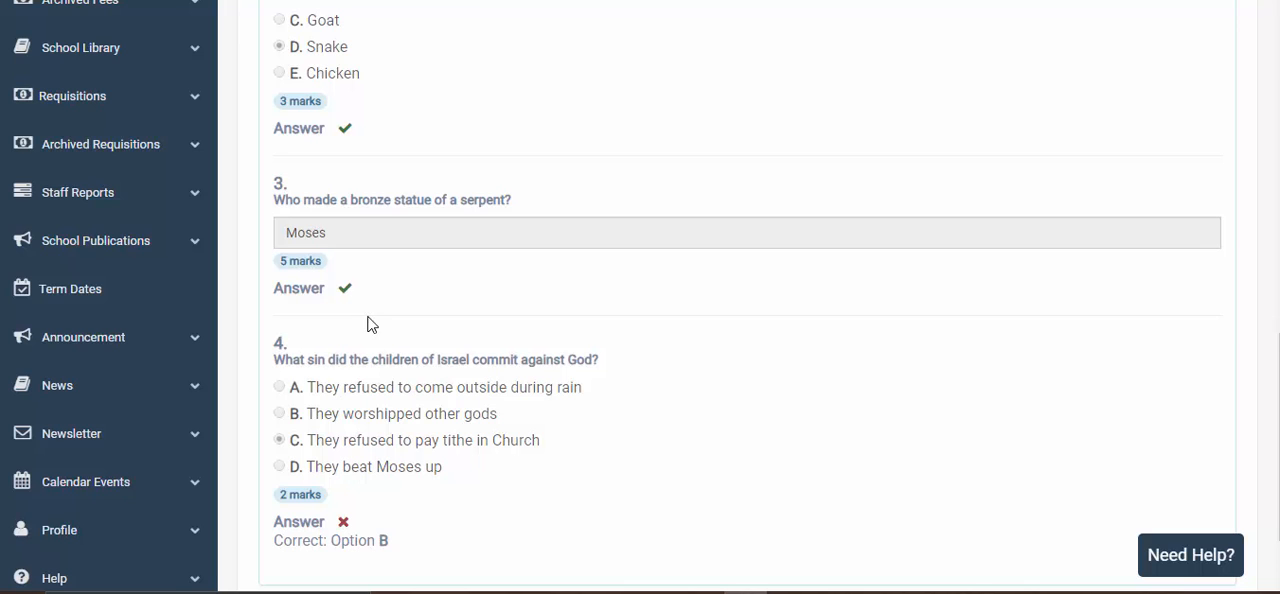
scroll(380, 337, down, 2)
scroll(381, 338, up, 6)
scroll(382, 330, up, 1)
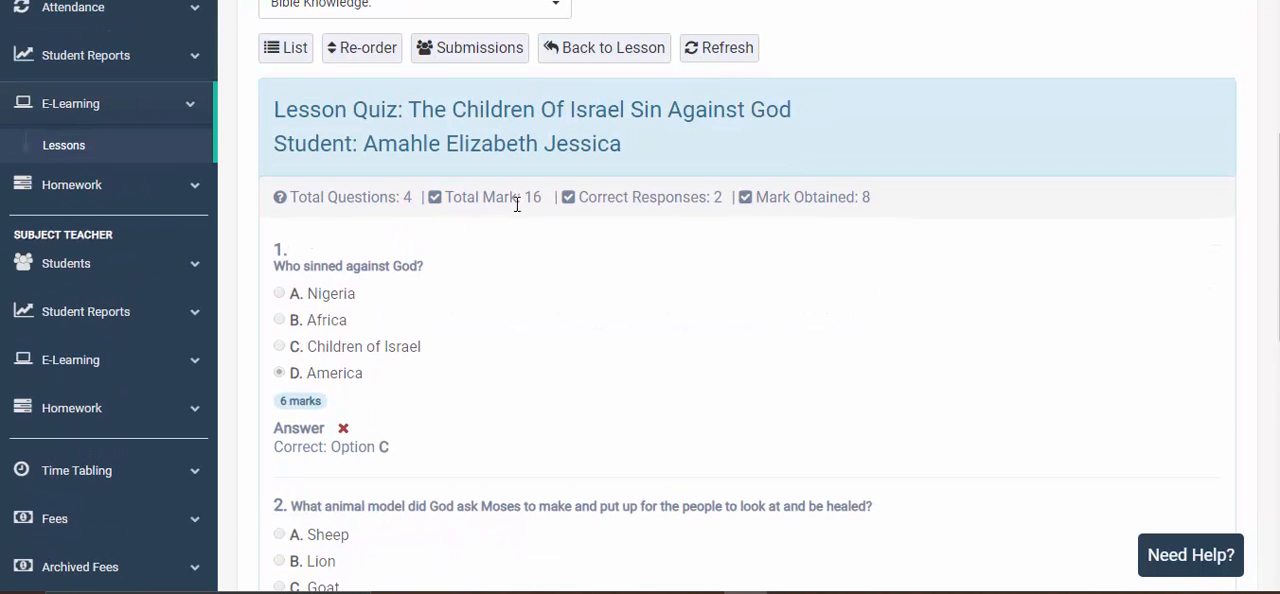
double_click(717, 200)
double_click(866, 198)
- Go back from the submission through the lesson and The Promised Land lesson list to the Bible Knowledge topics
scroll(629, 326, up, 2)
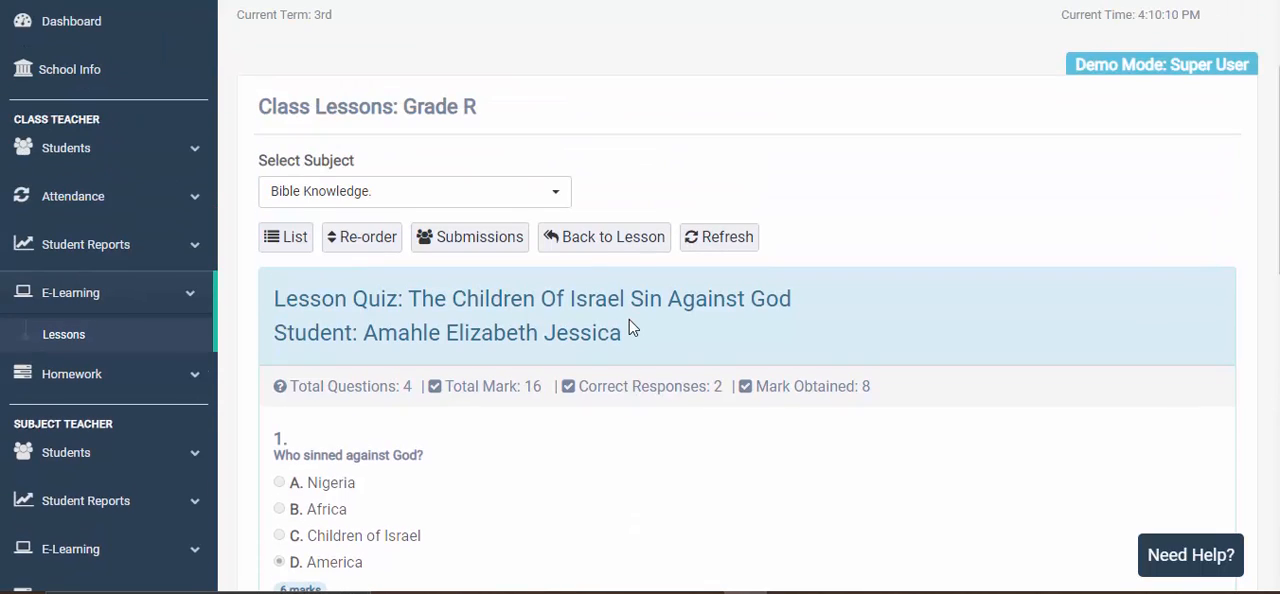
click(631, 240)
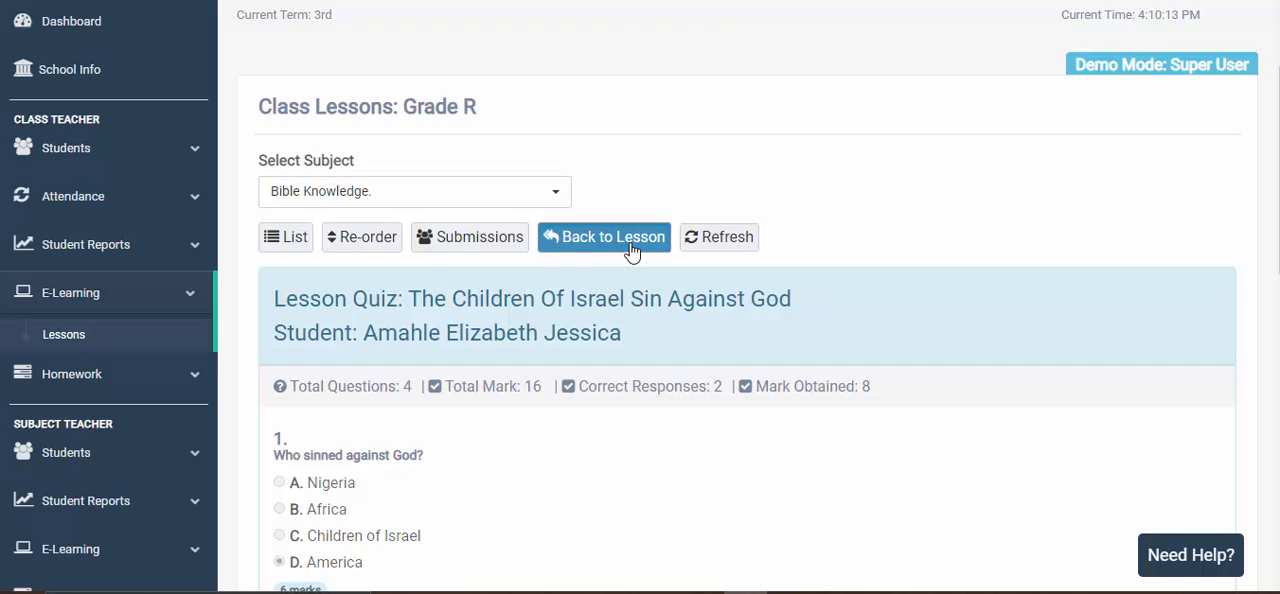
scroll(608, 420, down, 8)
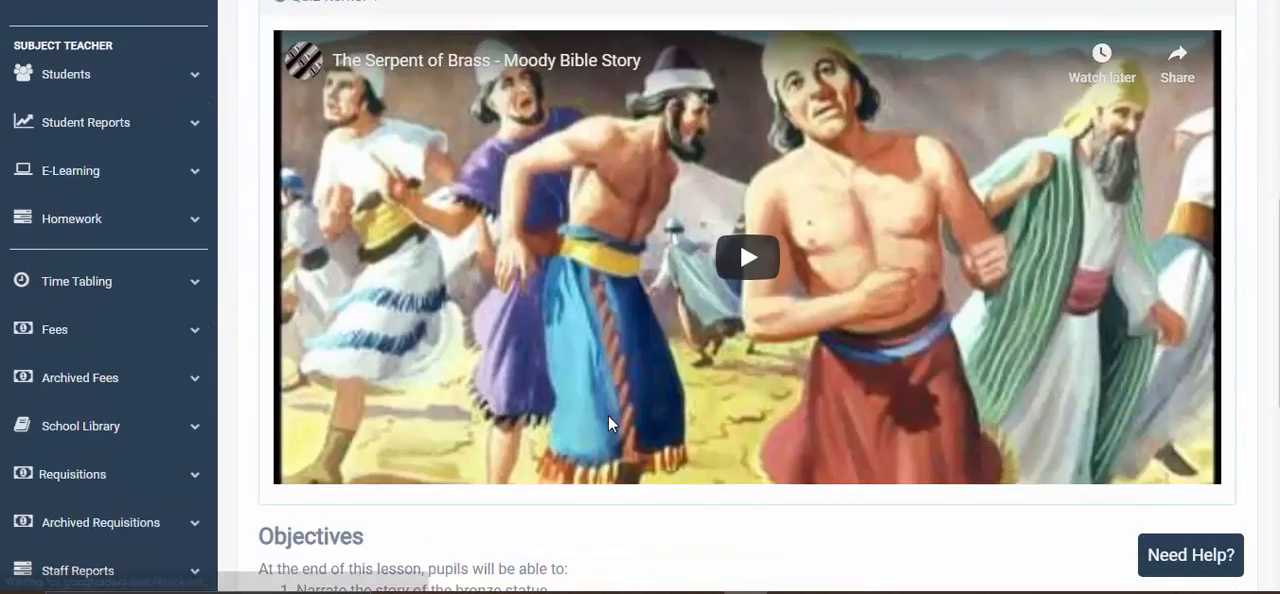
scroll(455, 182, up, 8)
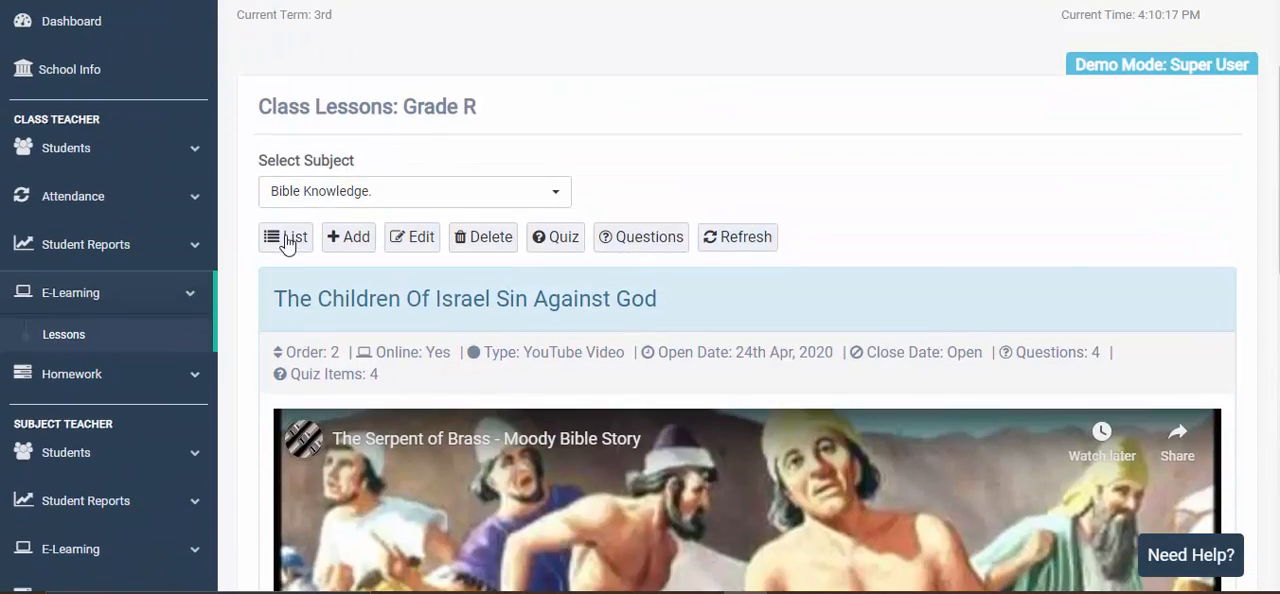
click(287, 238)
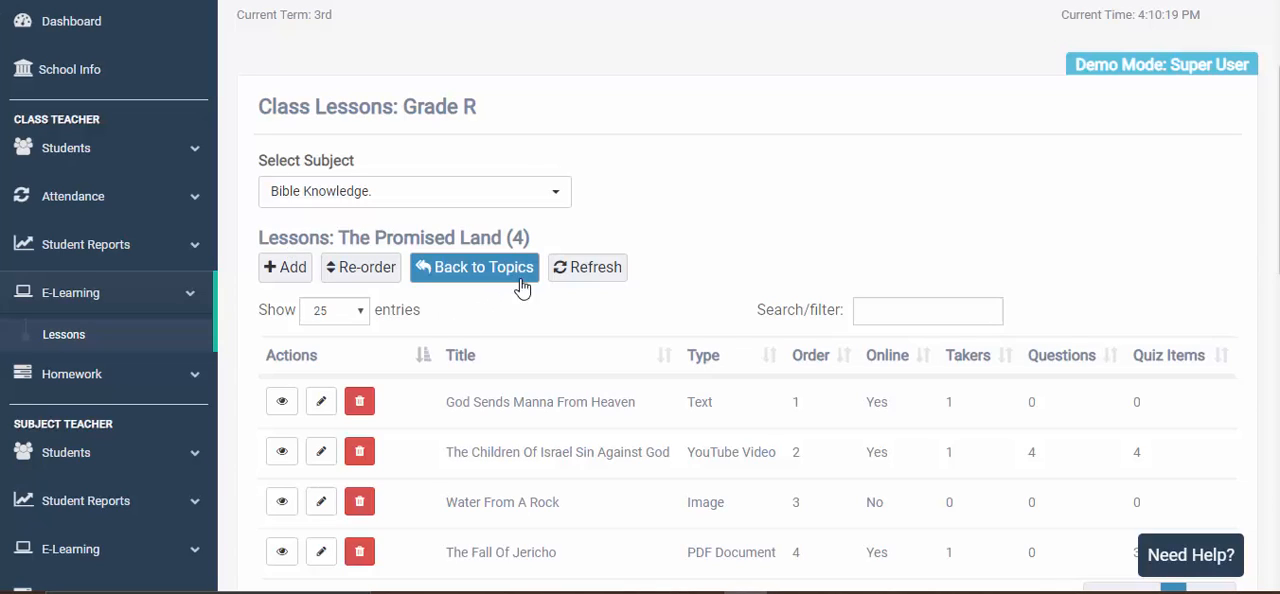
click(487, 276)
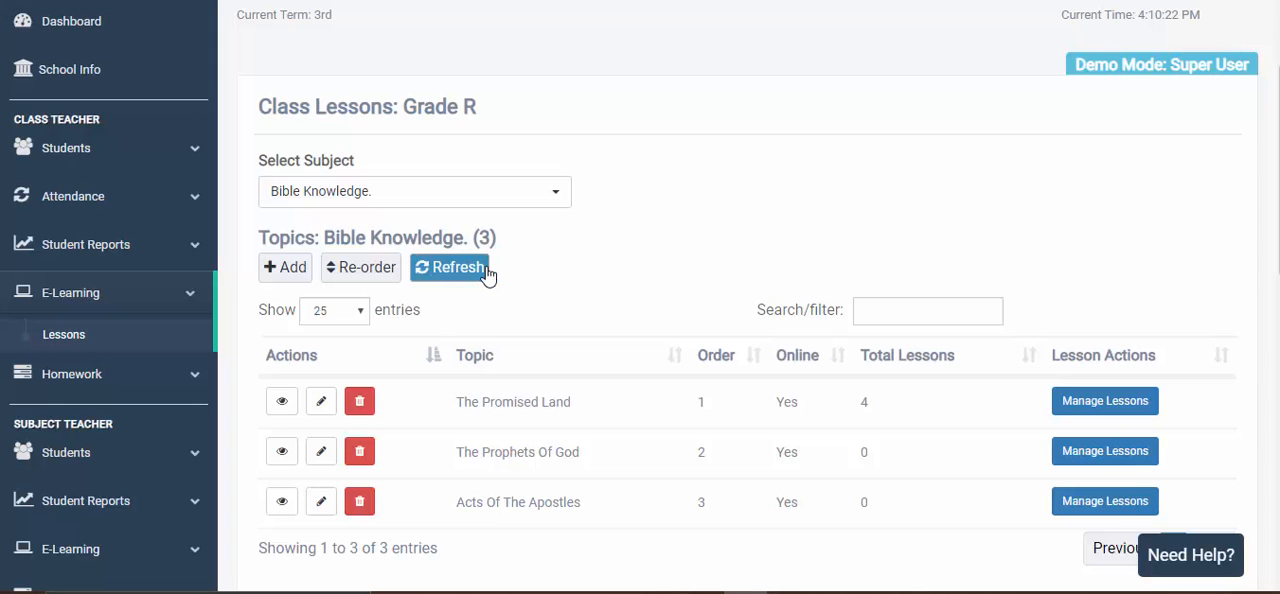
scroll(520, 285, down, 2)
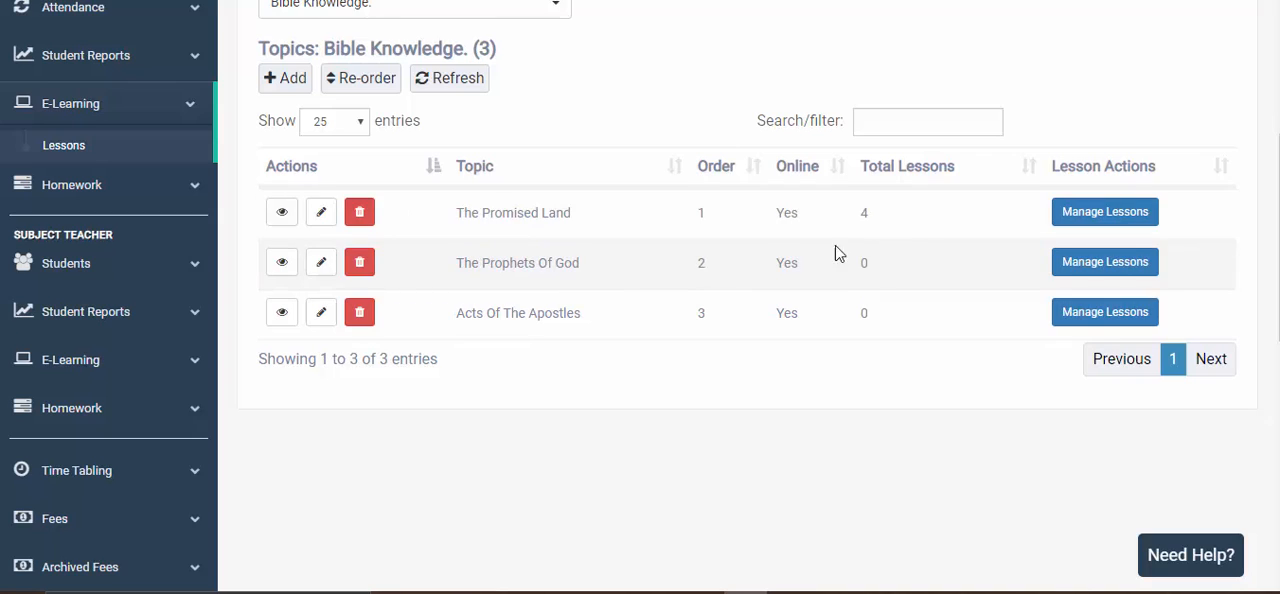
scroll(760, 270, up, 1)
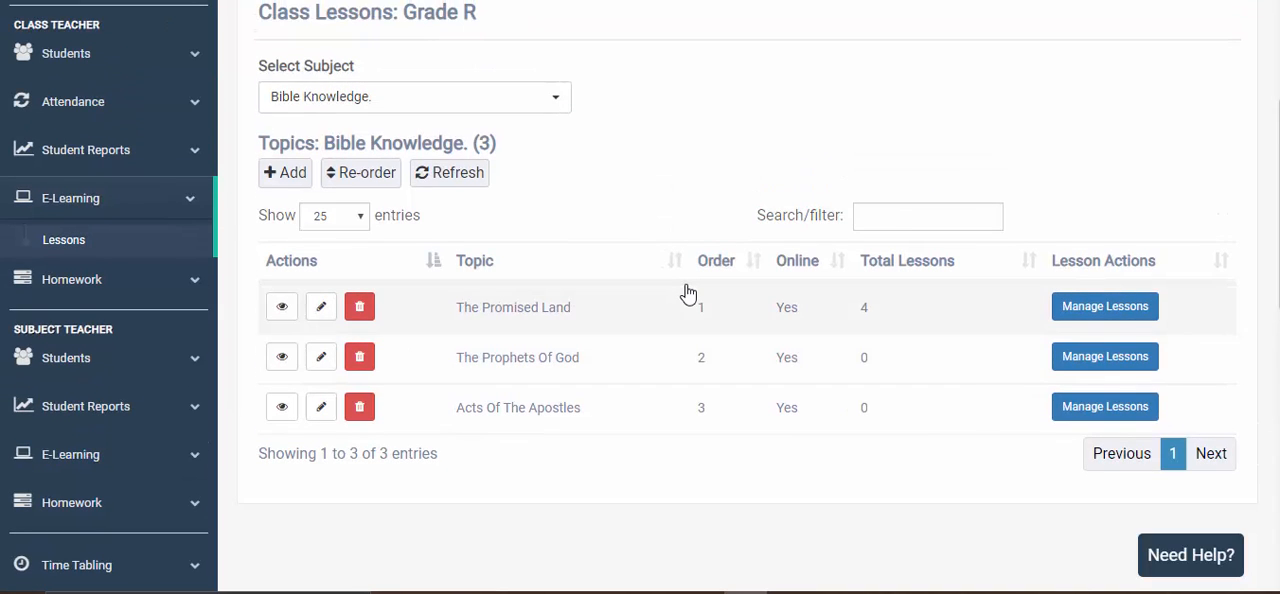